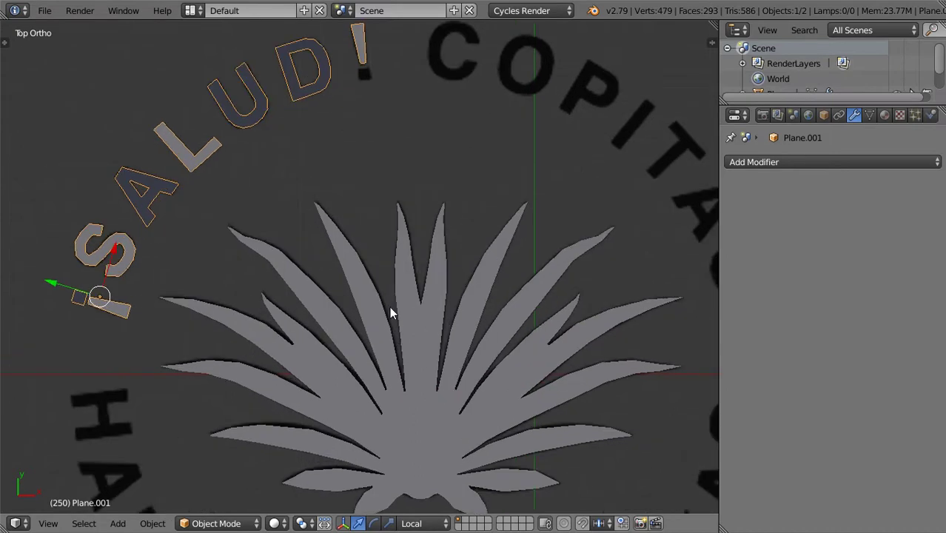
# Step: Examine the traced agave and the lettering ring against the reference image, including from an angled view
pyautogui.scroll(-3, 389, 327)
pyautogui.scroll(1, 404, 338)
pyautogui.scroll(3, 337, 213)
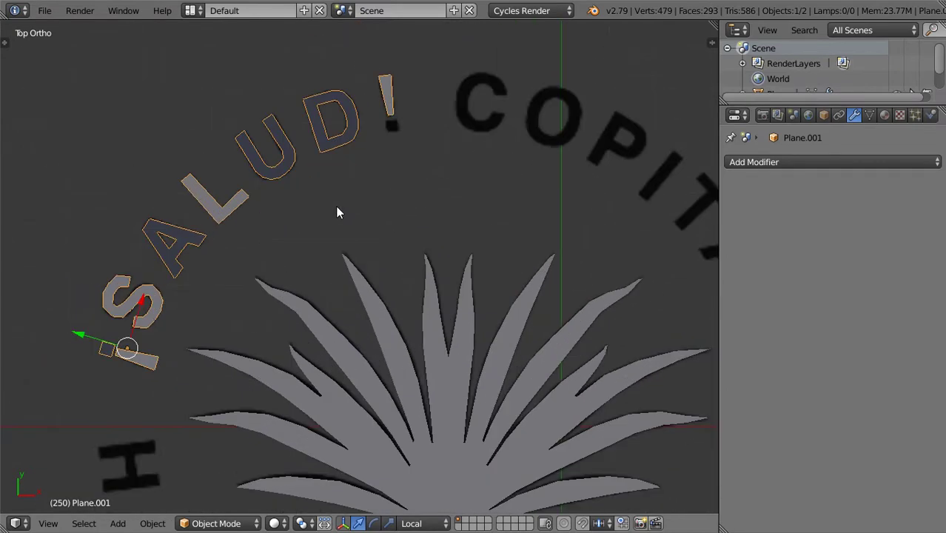
pyautogui.scroll(-2, 342, 250)
pyautogui.scroll(2, 342, 249)
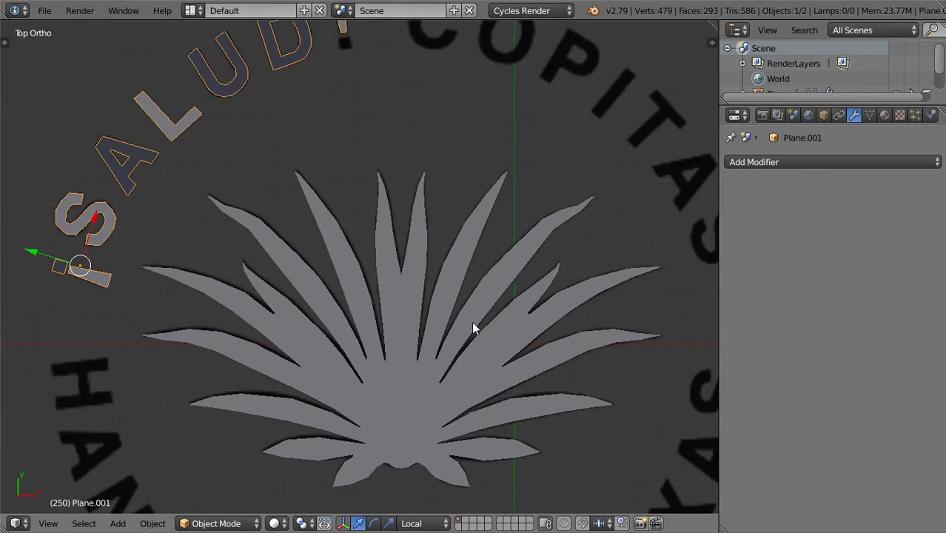
pyautogui.scroll(-3, 509, 268)
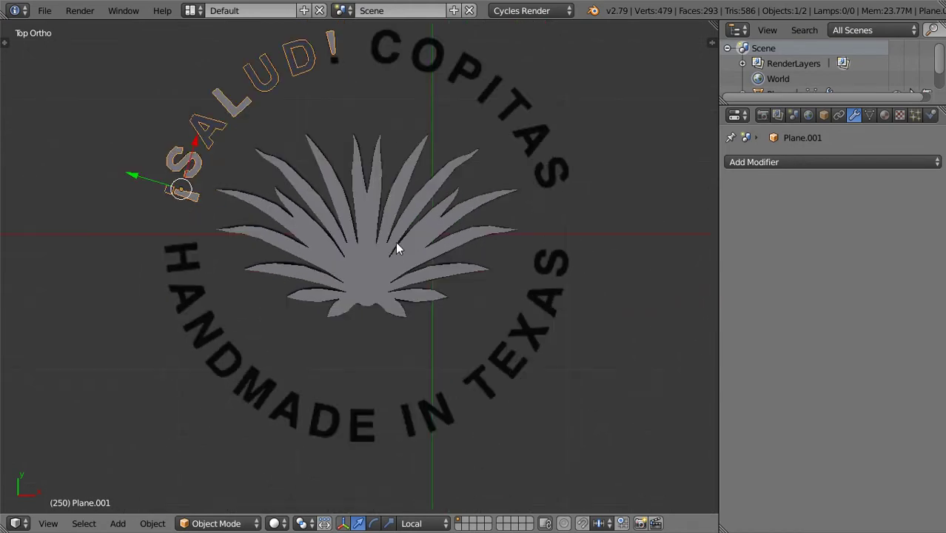
pyautogui.keyDown('shift'); pyautogui.moveTo(353, 81); pyautogui.dragTo(368, 145, button='middle'); pyautogui.keyUp('shift')
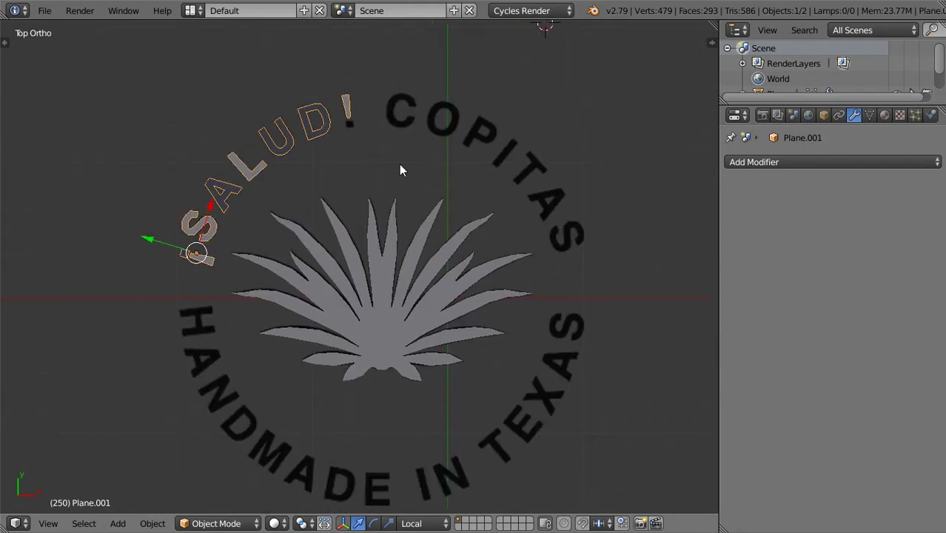
pyautogui.scroll(-3, 459, 145)
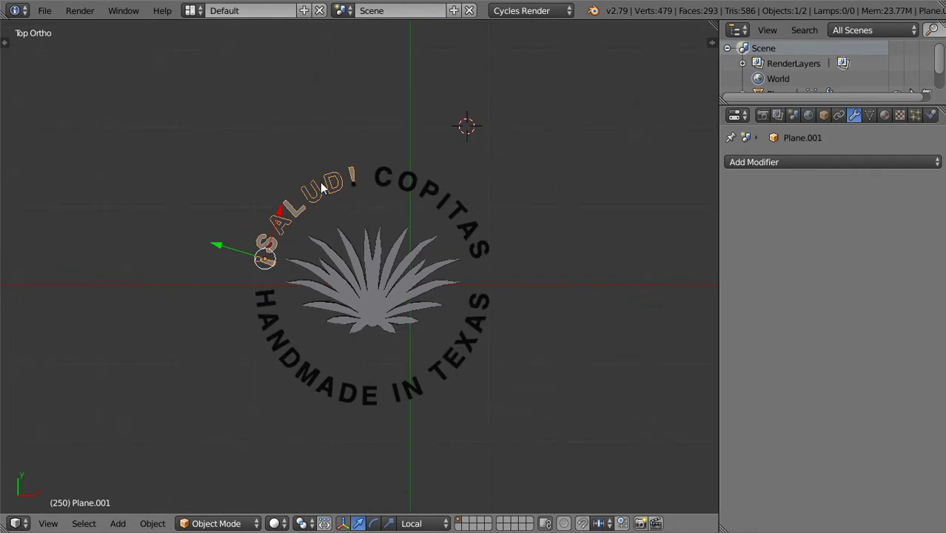
pyautogui.scroll(5, 390, 272)
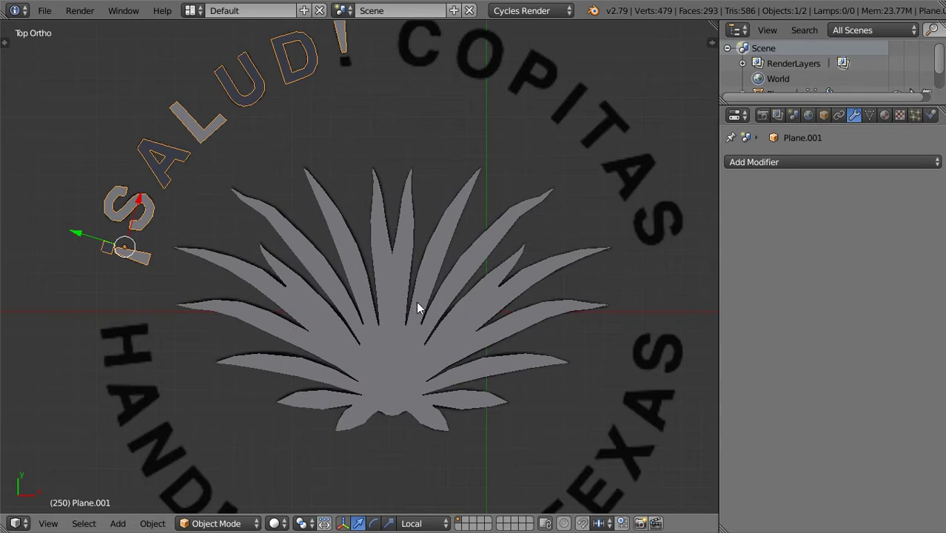
pyautogui.scroll(-4, 416, 308)
pyautogui.moveTo(394, 309); pyautogui.dragTo(351, 282, button='middle')
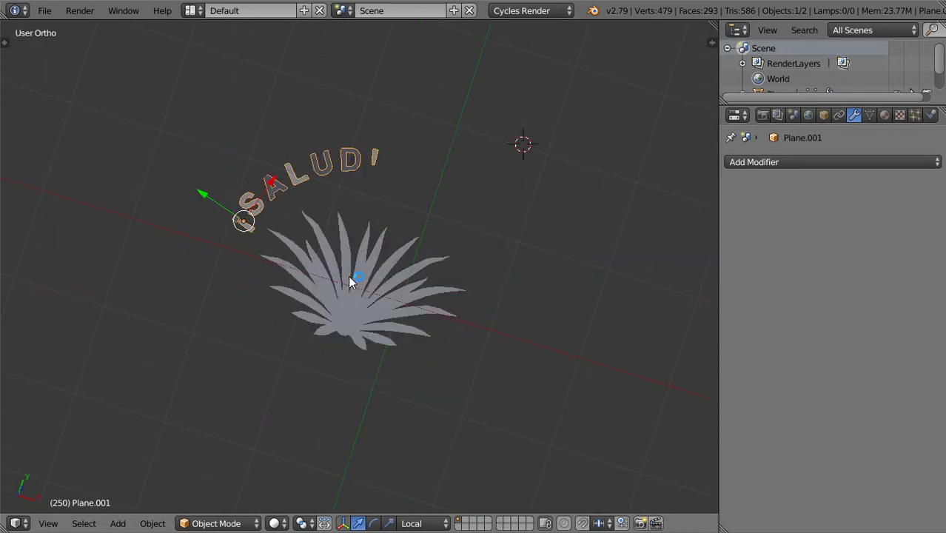
pyautogui.press('KP_7')
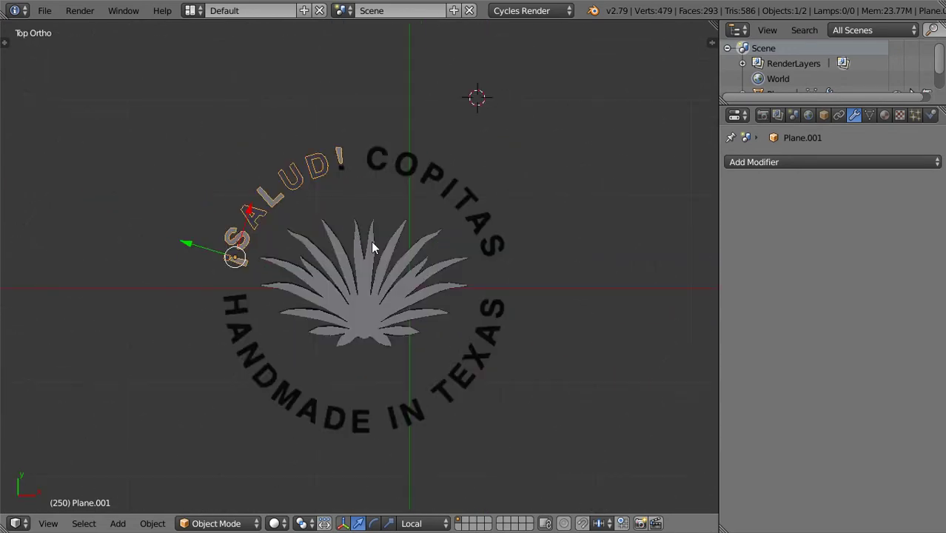
pyautogui.scroll(2, 444, 325)
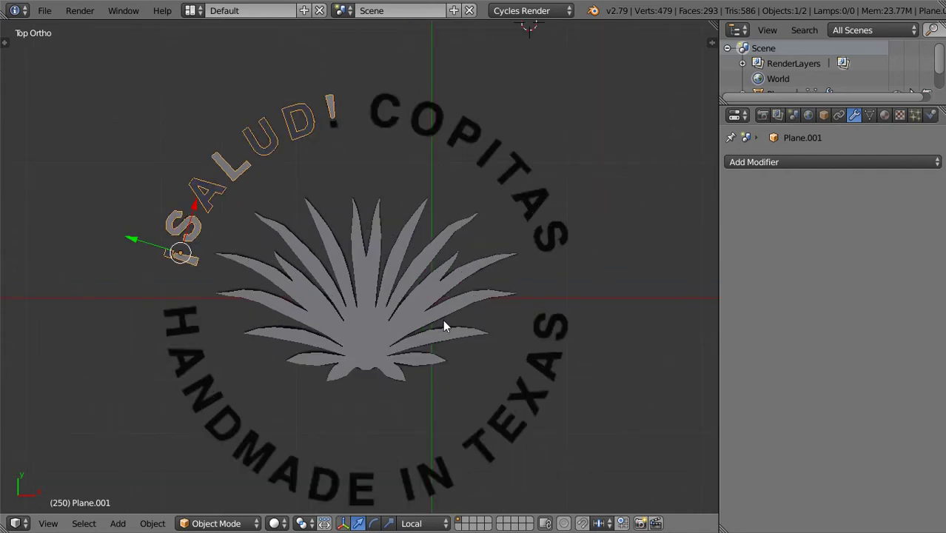
# Step: Duplicate the bottom edge of the exclamation mark's stroke and widen it to match the top of the reference dot
pyautogui.scroll(2, 442, 319)
pyautogui.keyDown('shift'); pyautogui.moveTo(388, 204); pyautogui.dragTo(359, 397, button='middle'); pyautogui.keyUp('shift')
pyautogui.scroll(3, 359, 397)
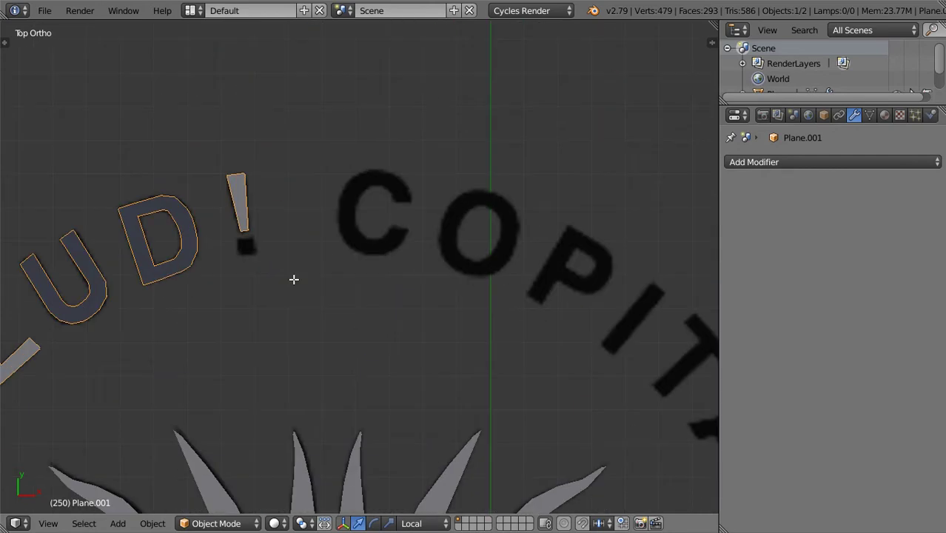
pyautogui.keyDown('shift'); pyautogui.rightClick(186, 387); pyautogui.keyUp('shift')
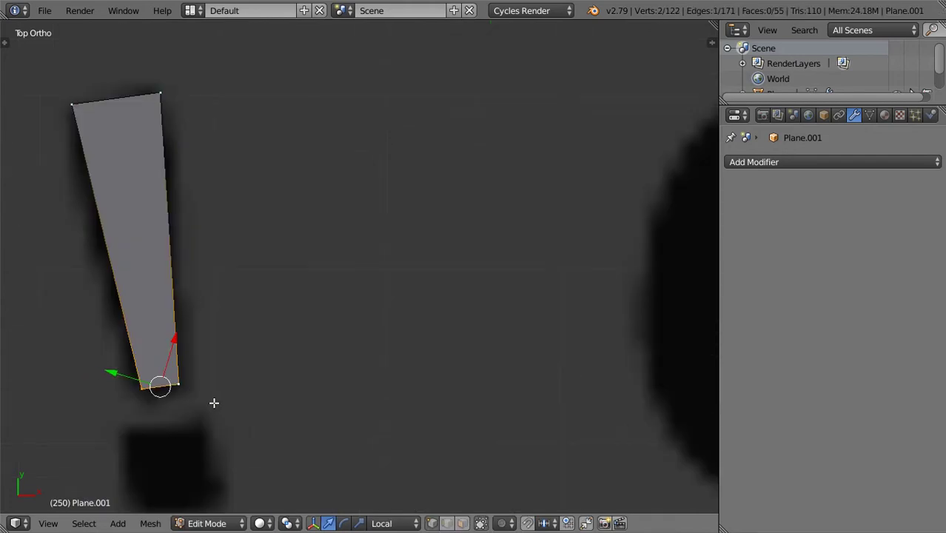
pyautogui.keyDown('shift'); pyautogui.moveTo(215, 403); pyautogui.dragTo(294, 271, button='middle'); pyautogui.keyUp('shift')
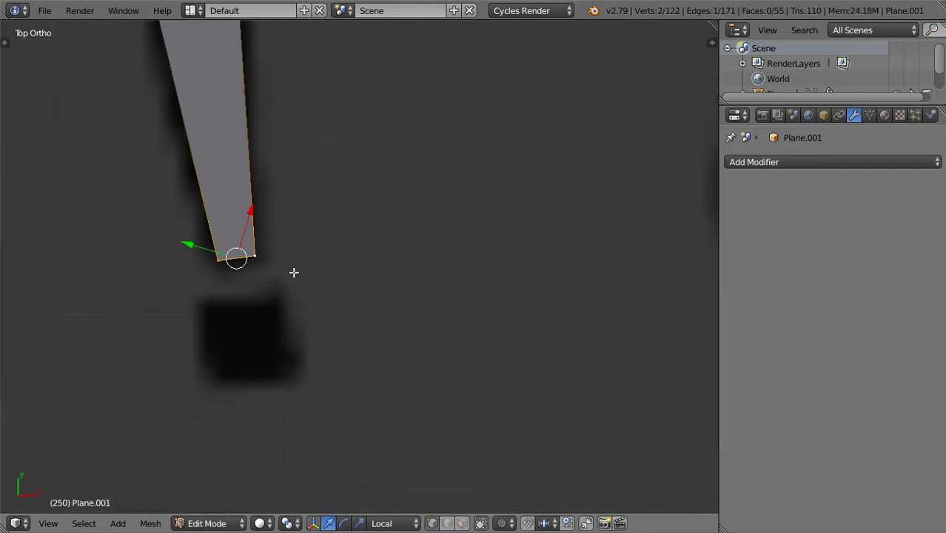
pyautogui.hotkey('shift', 'd')
pyautogui.click(282, 316)
pyautogui.rightClick(256, 307)
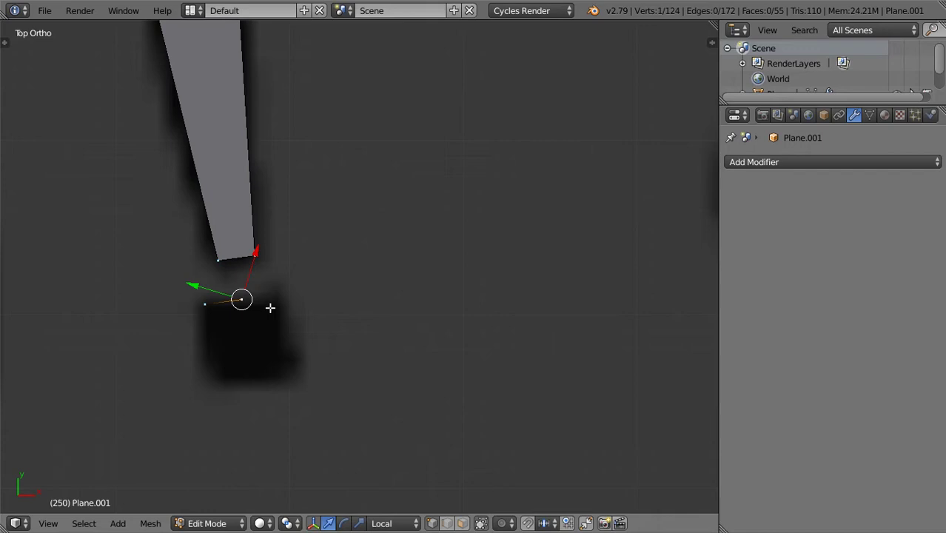
pyautogui.press('g')
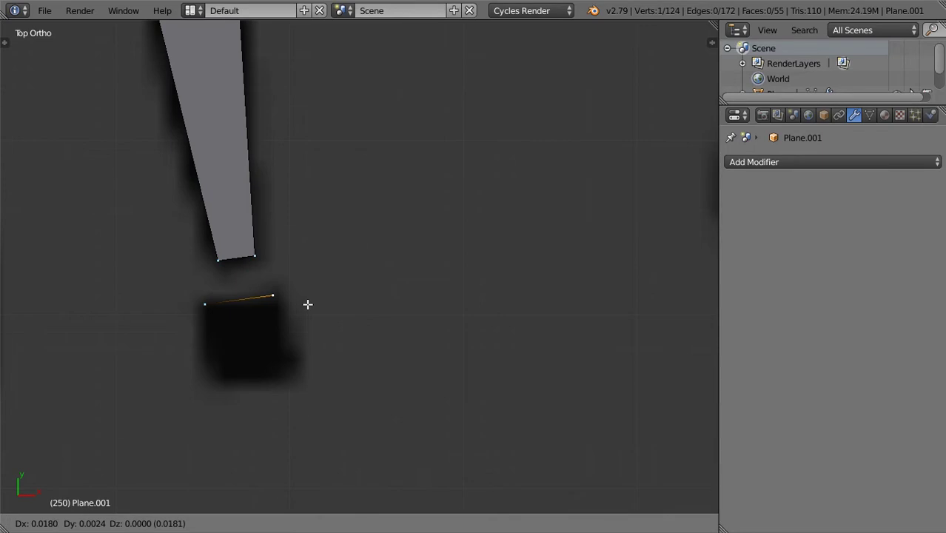
pyautogui.click(309, 309)
pyautogui.press('g')
pyautogui.click(360, 309)
# Step: Extrude the duplicated edge down over the reference dot to form the exclamation mark's dot
pyautogui.keyDown('shift'); pyautogui.rightClick(205, 303); pyautogui.keyUp('shift')
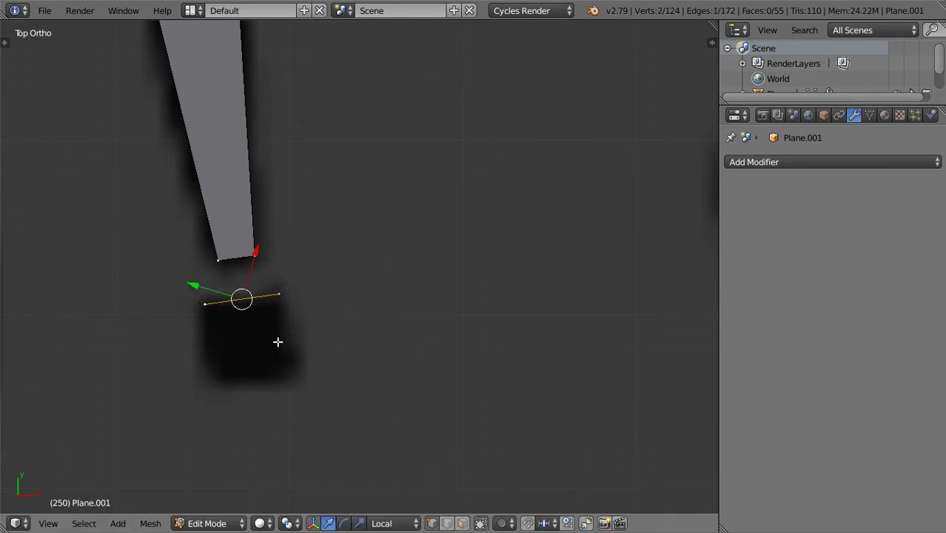
pyautogui.press('e')
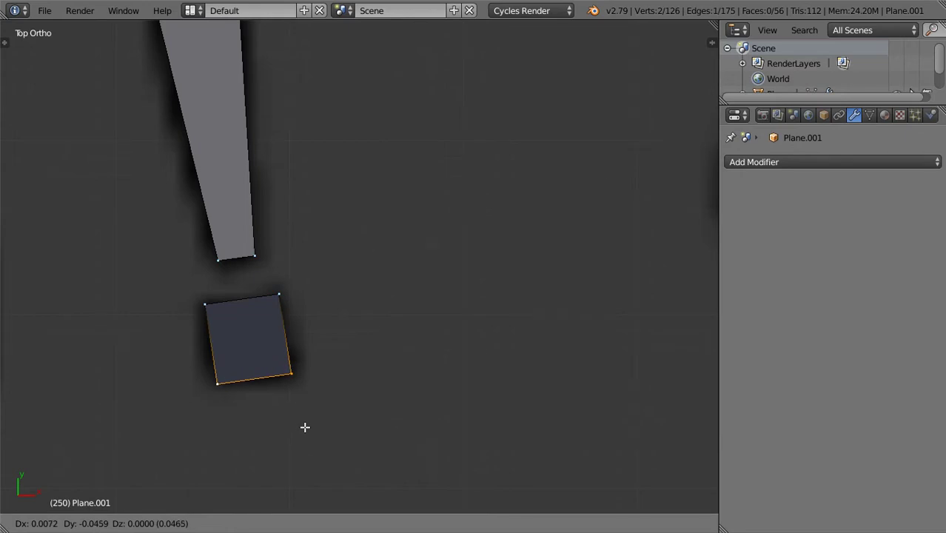
pyautogui.click(311, 410)
pyautogui.scroll(-4, 312, 401)
pyautogui.press('Tab')
pyautogui.scroll(-2, 368, 395)
pyautogui.scroll(4, 377, 394)
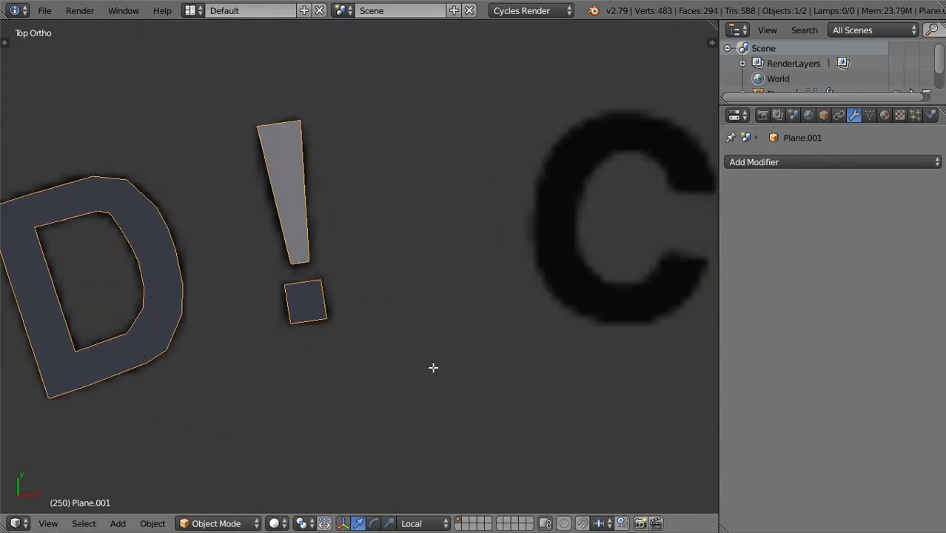
# Step: Scale up the lower edge of the exclamation mark's dot so it fits the reference shape
pyautogui.press('Tab')
pyautogui.scroll(4, 393, 373)
pyautogui.press('s')
pyautogui.click(371, 391)
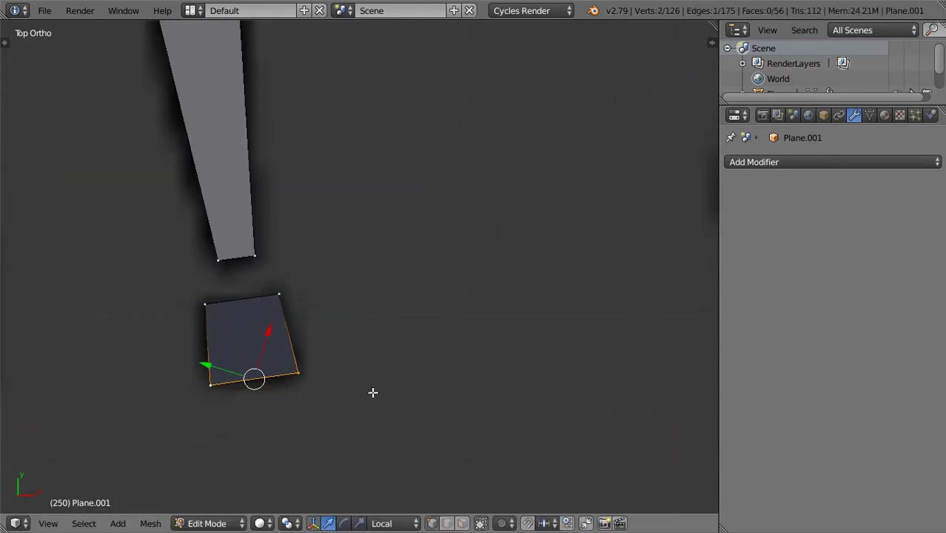
pyautogui.scroll(-5, 397, 399)
pyautogui.press('Tab')
pyautogui.scroll(-3, 410, 398)
pyautogui.scroll(3, 427, 397)
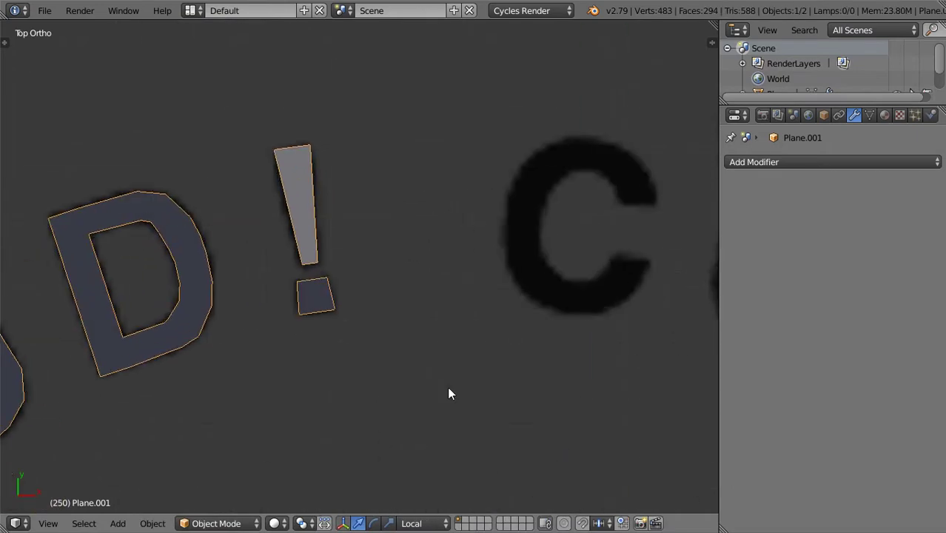
# Step: Duplicate the exclamation stroke's bottom edge onto the C's upper opening and stretch it across the letter's thickness
pyautogui.press('Tab')
pyautogui.scroll(2, 449, 394)
pyautogui.rightClick(272, 258)
pyautogui.keyDown('shift'); pyautogui.rightClick(294, 252); pyautogui.keyUp('shift')
pyautogui.keyDown('shift'); pyautogui.moveTo(452, 296); pyautogui.dragTo(232, 348, button='middle'); pyautogui.keyUp('shift')
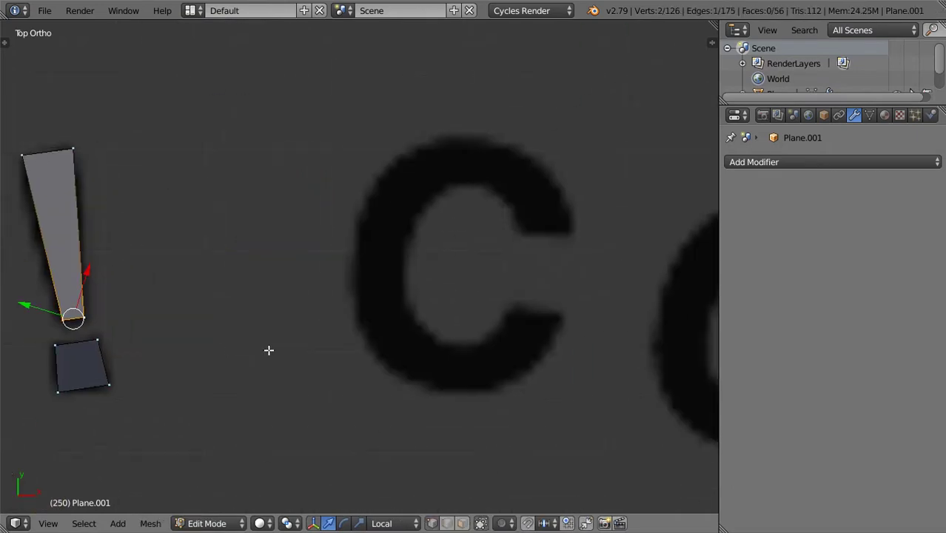
pyautogui.hotkey('shift', 'd')
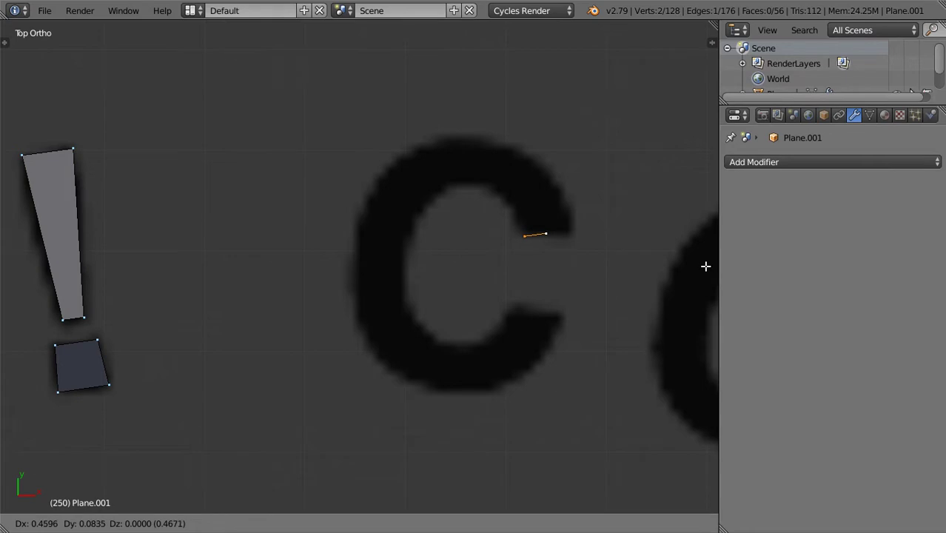
pyautogui.click(704, 265)
pyautogui.rightClick(552, 237)
pyautogui.press('g')
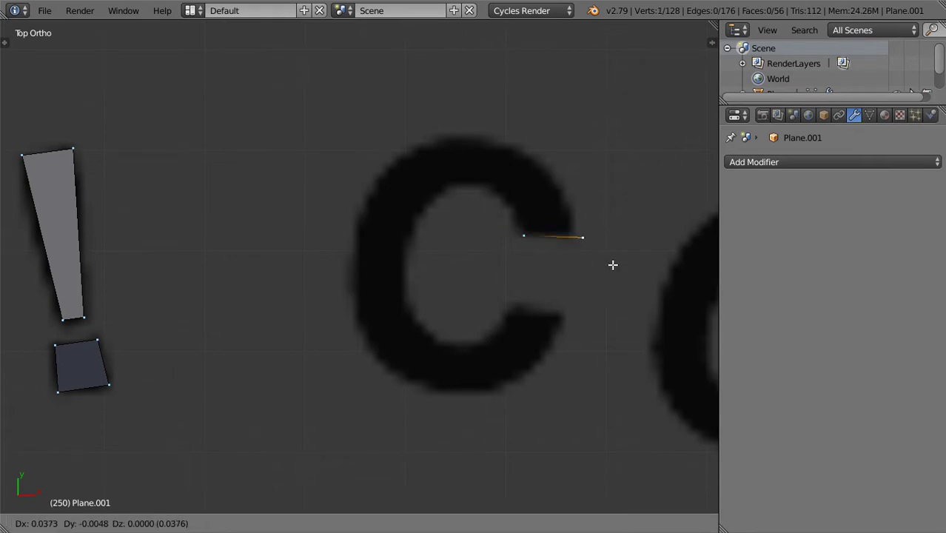
pyautogui.click(603, 263)
# Step: Extrude the edge in segments from the C's upper opening around the top curve to its upper left
pyautogui.scroll(4, 547, 249)
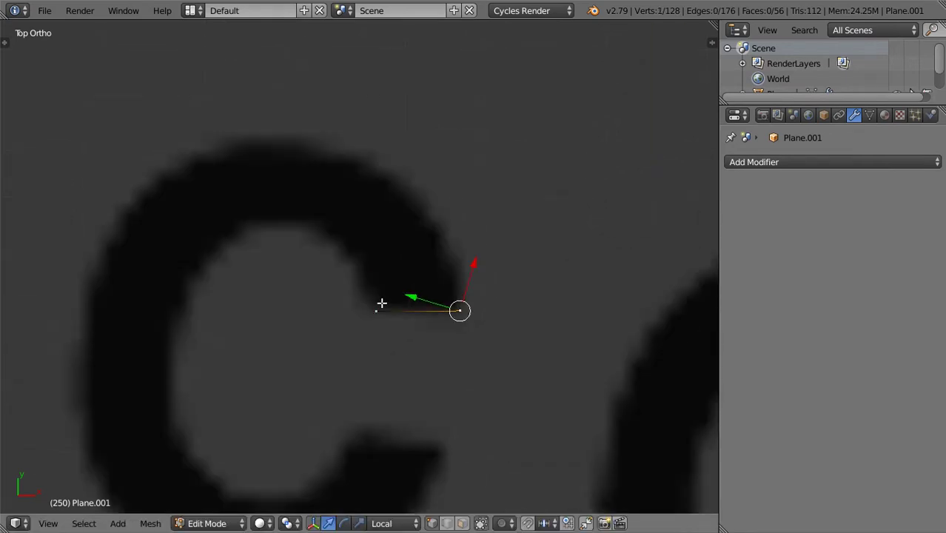
pyautogui.keyDown('shift'); pyautogui.rightClick(409, 308); pyautogui.keyUp('shift')
pyautogui.keyDown('ctrl'); pyautogui.click(411, 274); pyautogui.keyUp('ctrl')
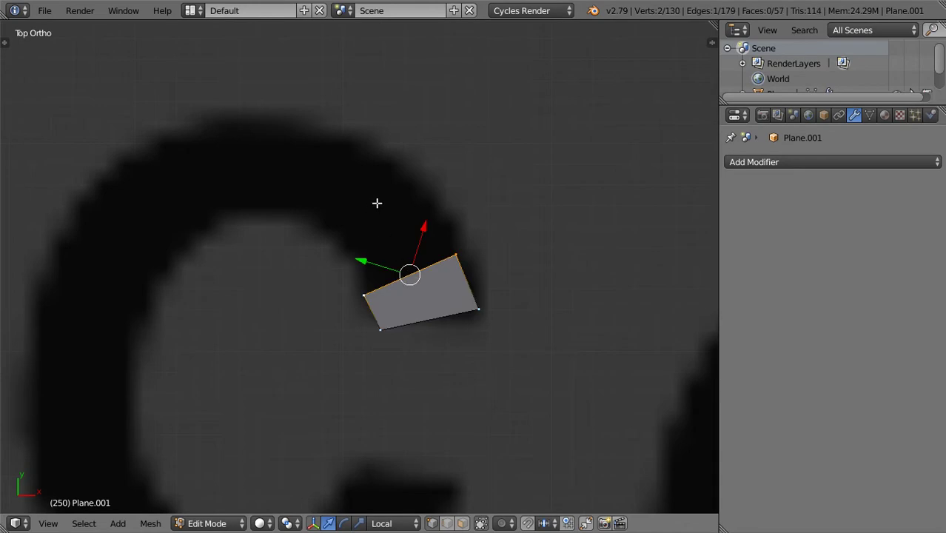
pyautogui.keyDown('ctrl'); pyautogui.click(377, 204); pyautogui.keyUp('ctrl')
pyautogui.keyDown('ctrl'); pyautogui.click(307, 171); pyautogui.keyUp('ctrl')
pyautogui.keyDown('ctrl'); pyautogui.click(238, 168); pyautogui.keyUp('ctrl')
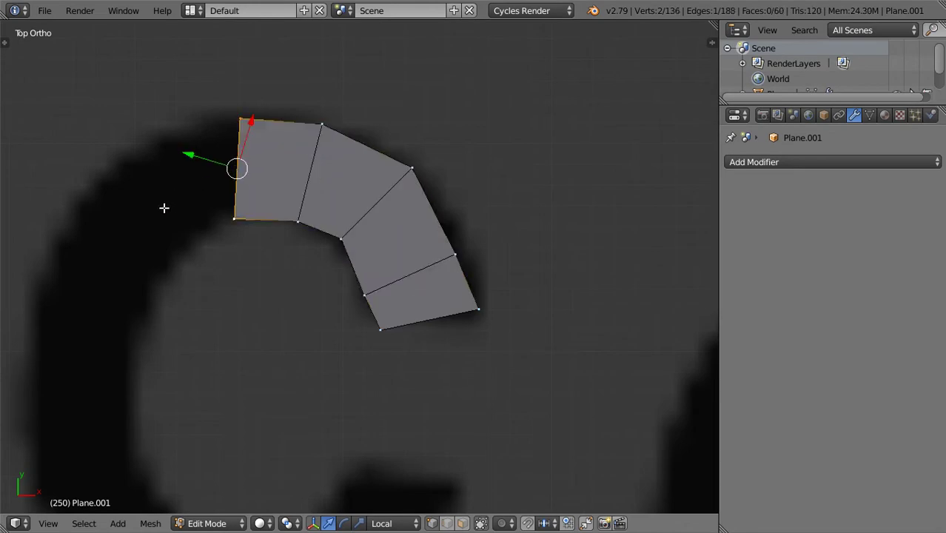
pyautogui.keyDown('ctrl'); pyautogui.click(164, 207); pyautogui.keyUp('ctrl')
# Step: Continue extruding segments down the C's left side and around the bottom curve to its lower opening
pyautogui.keyDown('shift'); pyautogui.moveTo(119, 299); pyautogui.dragTo(196, 180, button='middle'); pyautogui.keyUp('shift')
pyautogui.keyDown('ctrl'); pyautogui.click(188, 184); pyautogui.keyUp('ctrl')
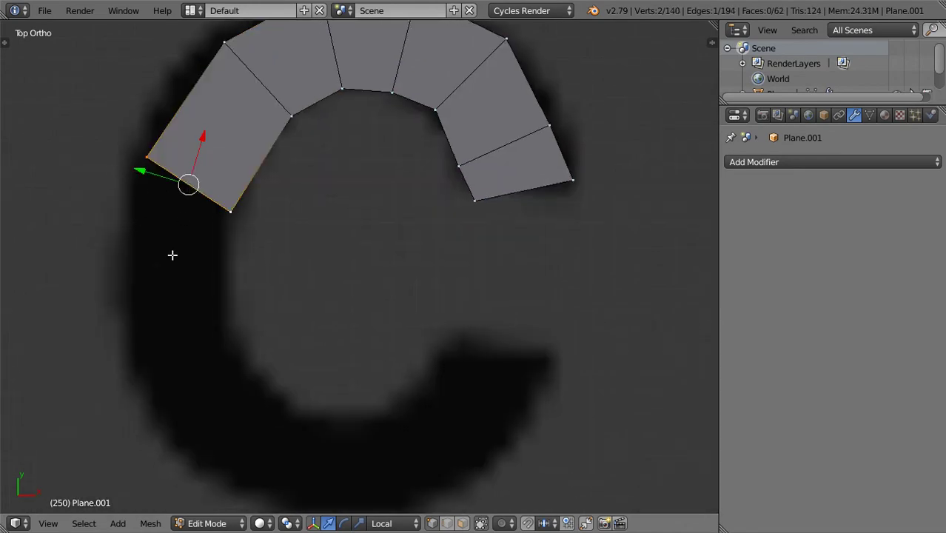
pyautogui.keyDown('ctrl'); pyautogui.click(173, 256); pyautogui.keyUp('ctrl')
pyautogui.keyDown('ctrl'); pyautogui.click(184, 318); pyautogui.keyUp('ctrl')
pyautogui.keyDown('ctrl'); pyautogui.click(224, 397); pyautogui.keyUp('ctrl')
pyautogui.keyDown('ctrl'); pyautogui.click(285, 438); pyautogui.keyUp('ctrl')
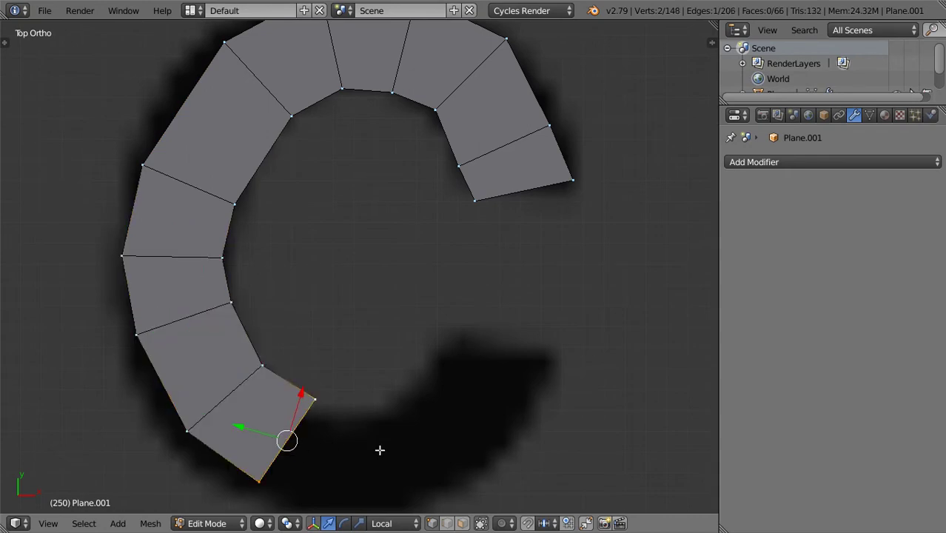
pyautogui.keyDown('ctrl'); pyautogui.click(387, 449); pyautogui.keyUp('ctrl')
pyautogui.keyDown('ctrl'); pyautogui.click(436, 417); pyautogui.keyUp('ctrl')
pyautogui.keyDown('ctrl'); pyautogui.click(499, 362); pyautogui.keyUp('ctrl')
# Step: Move the two end vertices of the C's lower opening onto the corners of the reference letter
pyautogui.scroll(3, 525, 380)
pyautogui.keyDown('shift'); pyautogui.moveTo(478, 370); pyautogui.dragTo(315, 280, button='middle'); pyautogui.keyUp('shift')
pyautogui.rightClick(392, 281)
pyautogui.press('g')
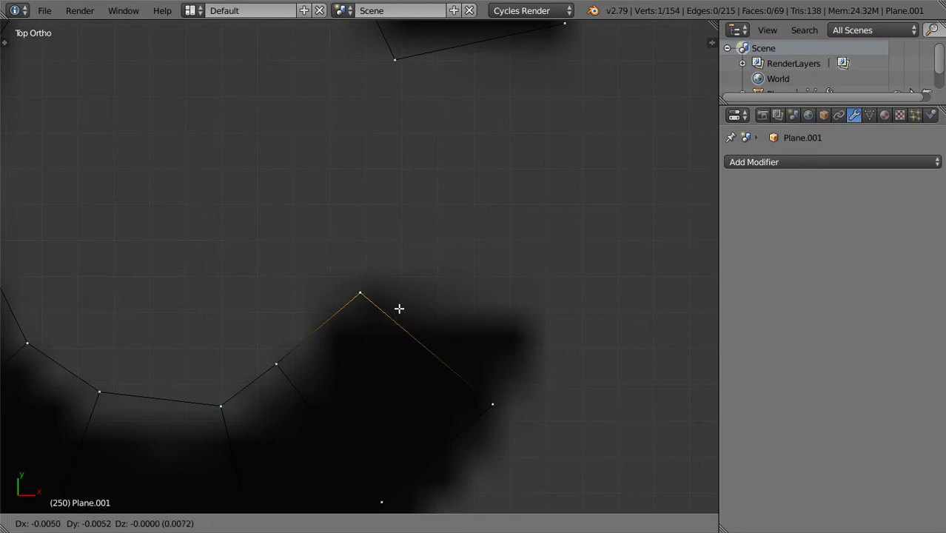
pyautogui.click(391, 324)
pyautogui.rightClick(494, 374)
pyautogui.press('g')
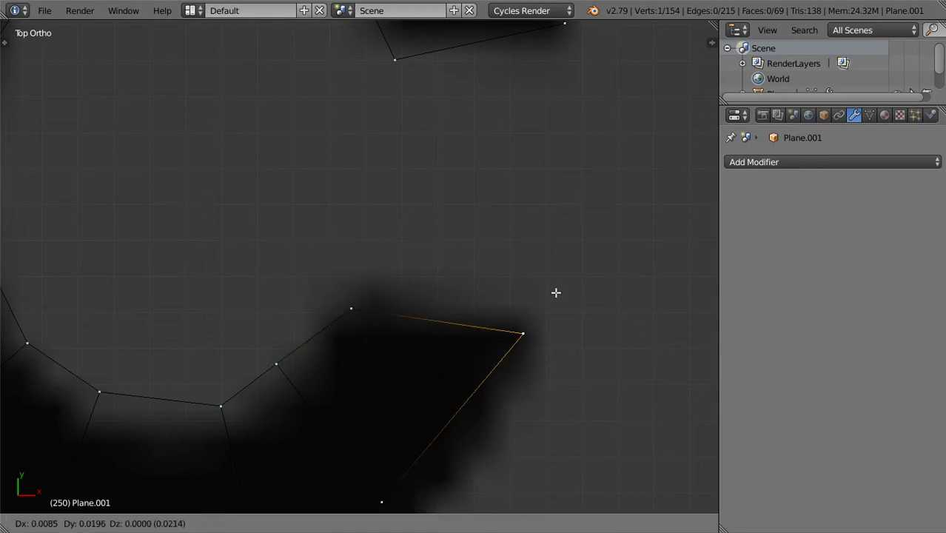
pyautogui.click(561, 289)
# Step: Shift the cross edge nearest the C's lower end outward, and adjust its outer vertex to the reference outline
pyautogui.scroll(-3, 528, 340)
pyautogui.keyDown('shift'); pyautogui.moveTo(393, 373); pyautogui.dragTo(404, 308, button='middle'); pyautogui.keyUp('shift')
pyautogui.scroll(2, 405, 305)
pyautogui.keyDown('alt'); pyautogui.rightClick(359, 317); pyautogui.keyUp('alt')
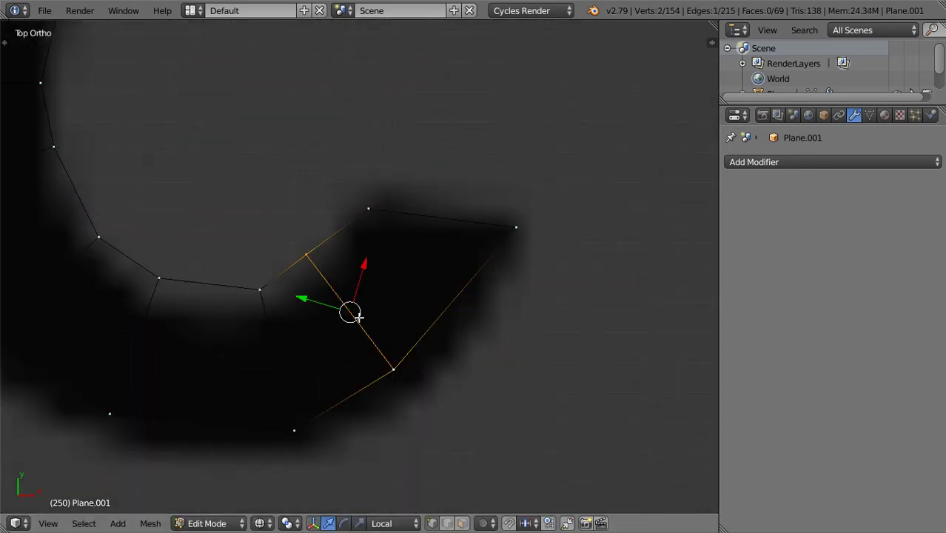
pyautogui.press('g')
pyautogui.click(417, 433)
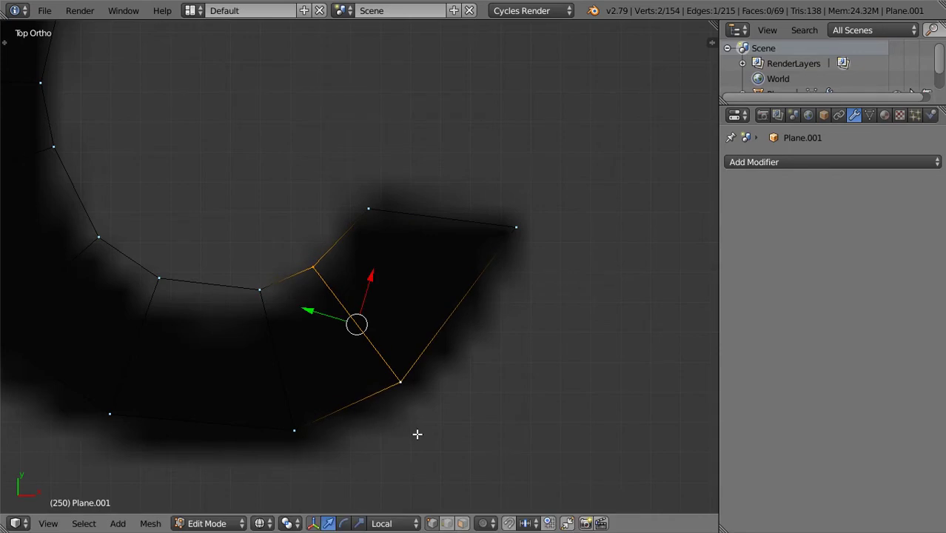
pyautogui.keyDown('shift'); pyautogui.moveTo(392, 396); pyautogui.dragTo(403, 377, button='middle'); pyautogui.keyUp('shift')
pyautogui.rightClick(404, 374)
pyautogui.press('g')
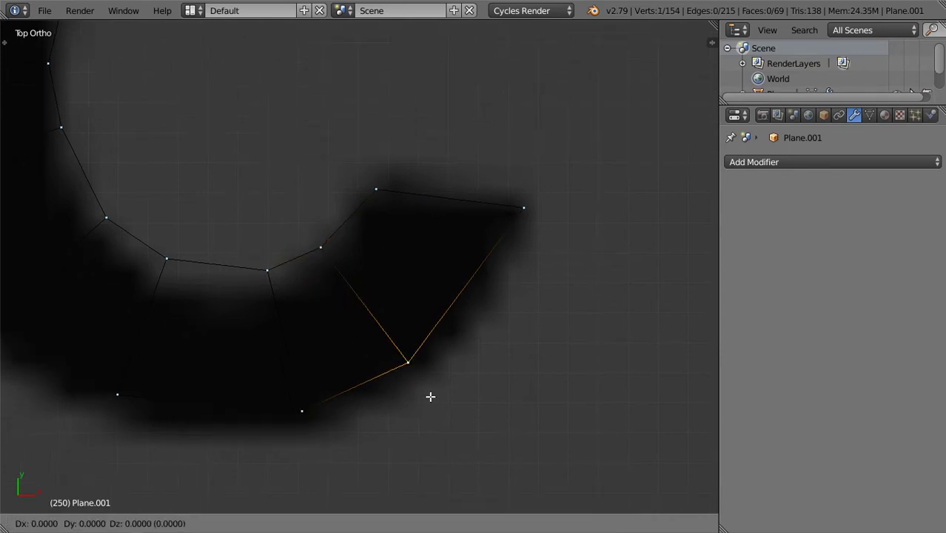
pyautogui.click(450, 426)
# Step: Move the two outer vertices along the bottom of the C onto the edge of the reference letter
pyautogui.keyDown('shift'); pyautogui.moveTo(322, 414); pyautogui.dragTo(414, 302, button='middle'); pyautogui.keyUp('shift')
pyautogui.rightClick(414, 302)
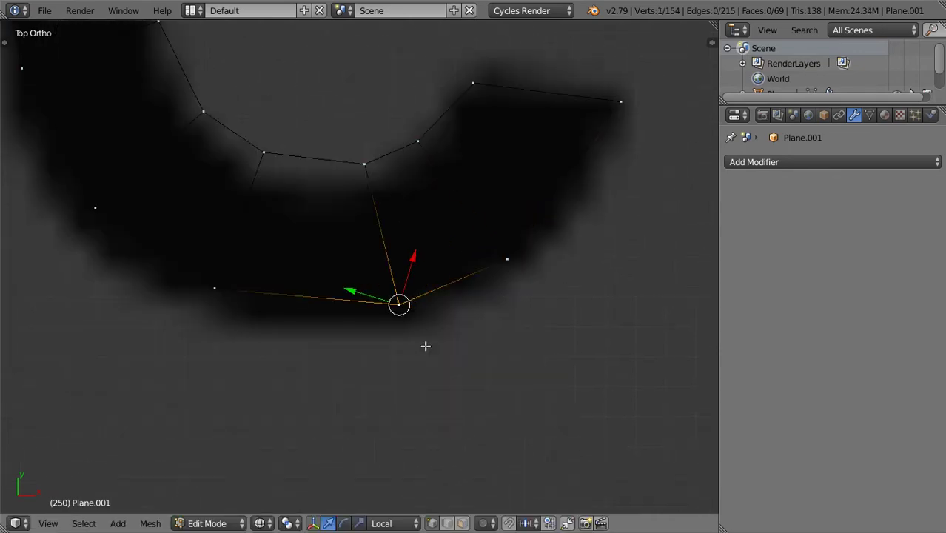
pyautogui.press('g')
pyautogui.click(369, 406)
pyautogui.rightClick(240, 299)
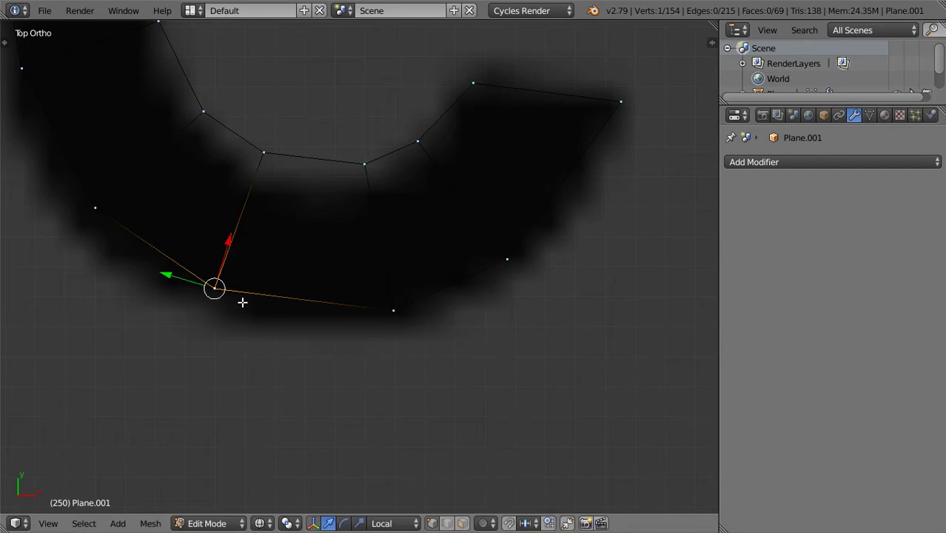
pyautogui.press('g')
pyautogui.click(214, 383)
# Step: Move the two inner vertices at the C's lower-left curve onto the inner reference outline
pyautogui.rightClick(236, 175)
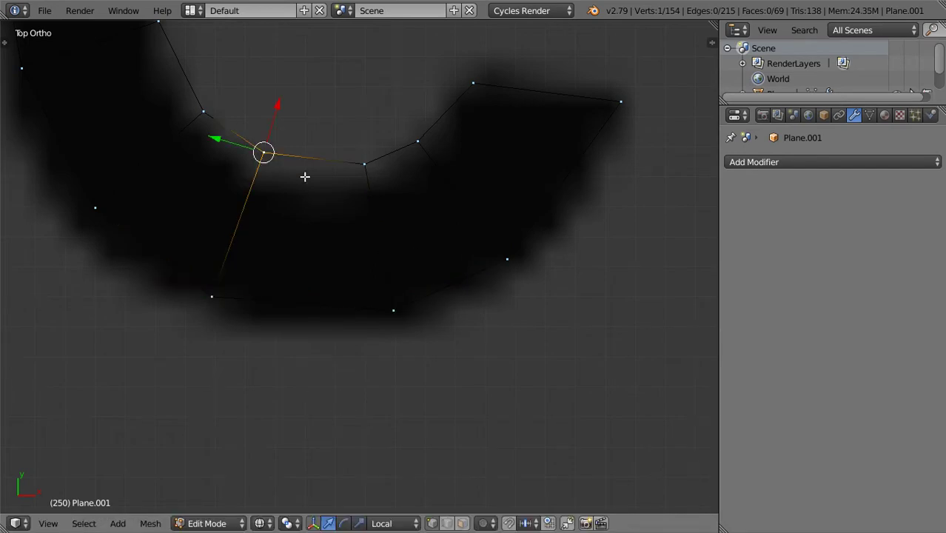
pyautogui.press('g')
pyautogui.click(306, 202)
pyautogui.rightClick(206, 109)
pyautogui.press('g')
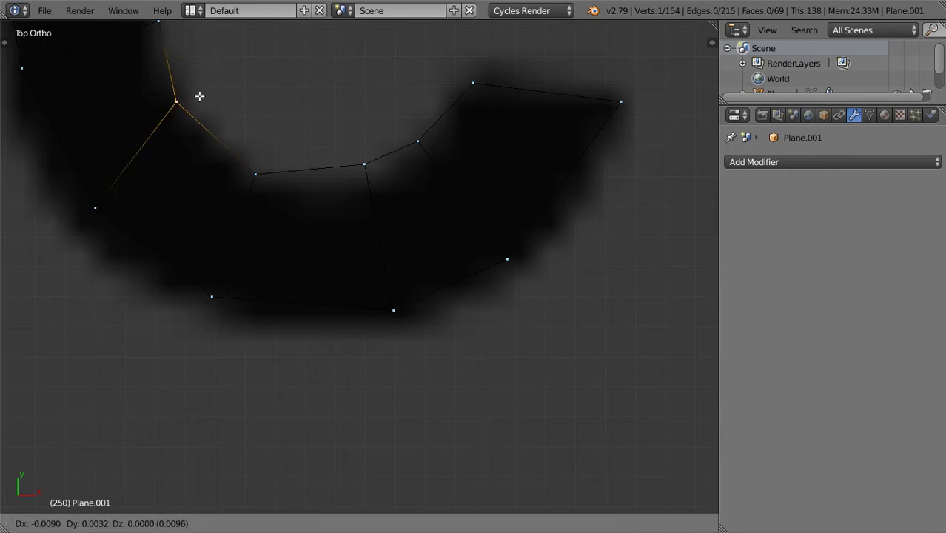
pyautogui.click(205, 93)
# Step: Shift the two outer vertices on the C's lower-left side outward to follow the reference outline
pyautogui.rightClick(102, 198)
pyautogui.press('g')
pyautogui.click(83, 202)
pyautogui.keyDown('shift'); pyautogui.moveTo(83, 202); pyautogui.dragTo(333, 279, button='middle'); pyautogui.keyUp('shift')
pyautogui.rightClick(249, 225)
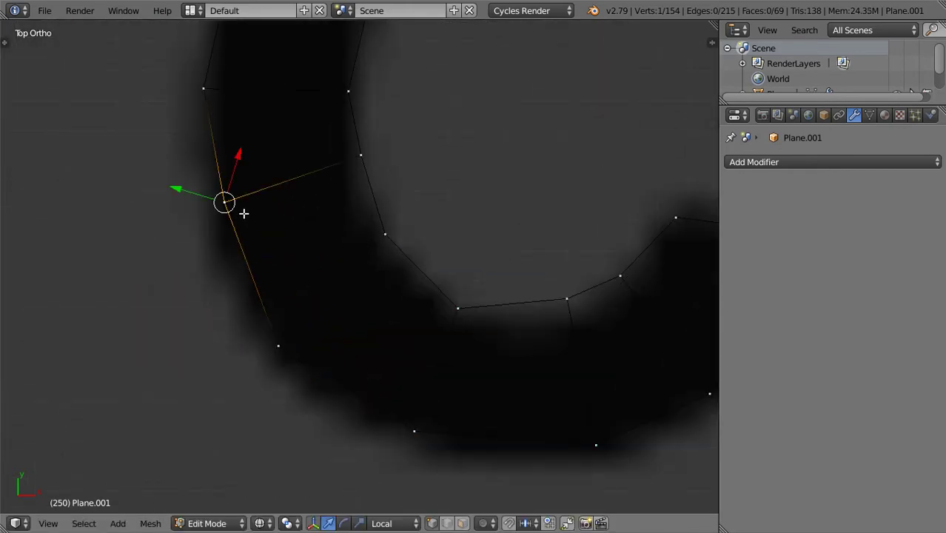
pyautogui.press('g')
pyautogui.click(213, 215)
# Step: Adjust the two outer vertices on the C's upper-left curve to match the reference outline
pyautogui.scroll(-2, 262, 243)
pyautogui.scroll(3, 262, 243)
pyautogui.keyDown('shift'); pyautogui.moveTo(273, 228); pyautogui.dragTo(310, 158, button='middle'); pyautogui.keyUp('shift')
pyautogui.rightClick(315, 154)
pyautogui.press('g')
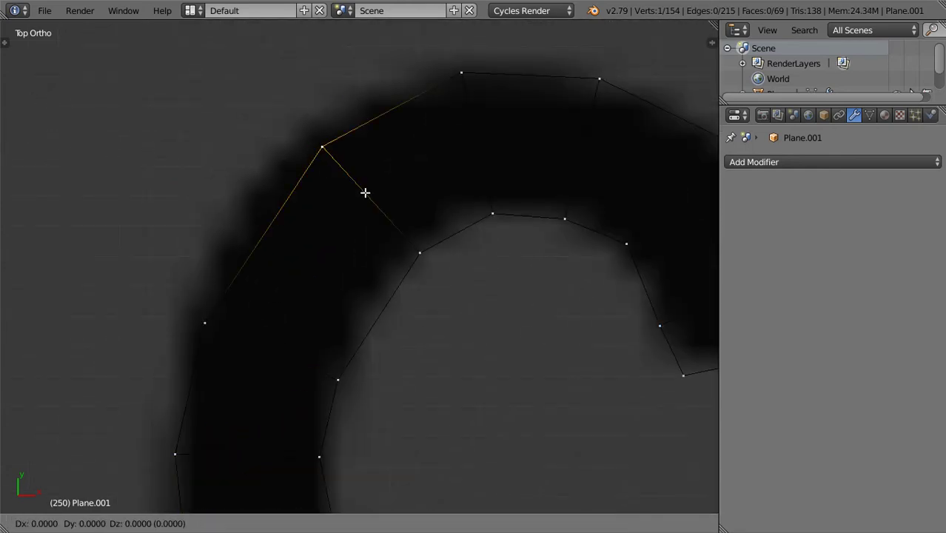
pyautogui.click(315, 152)
pyautogui.rightClick(230, 338)
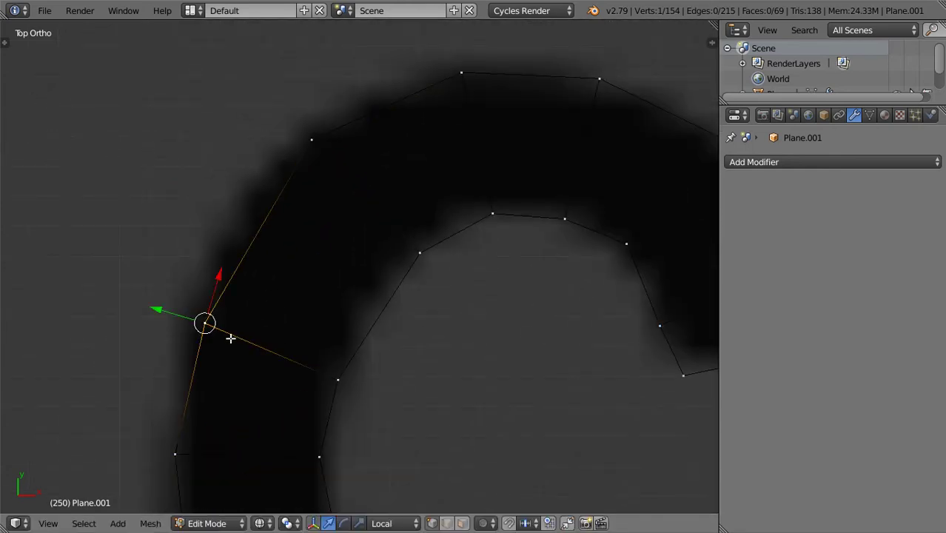
pyautogui.press('g')
pyautogui.click(214, 283)
pyautogui.scroll(-3, 343, 304)
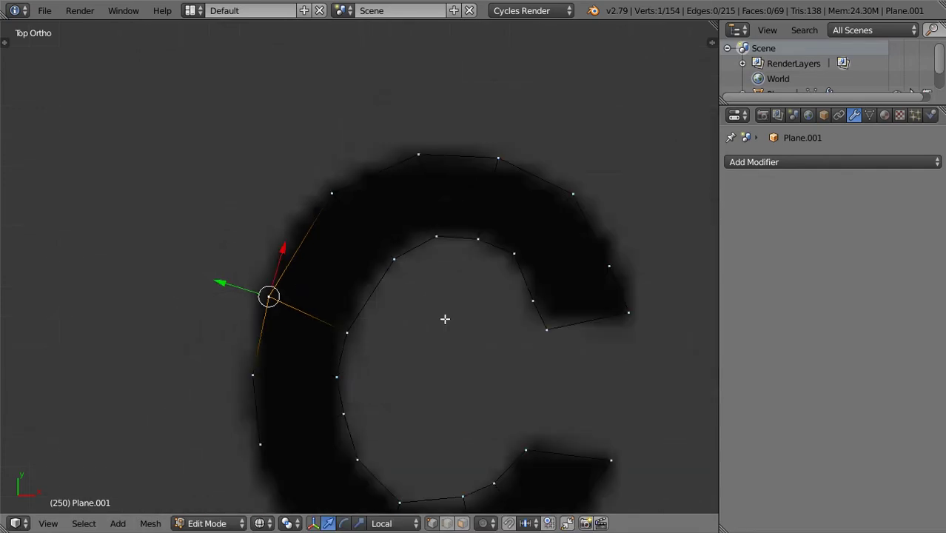
# Step: Slide the three inner vertices around the C's upper-left and top curve along their edges to fit the reference
pyautogui.keyDown('shift'); pyautogui.moveTo(440, 278); pyautogui.dragTo(324, 310, button='middle'); pyautogui.keyUp('shift')
pyautogui.scroll(1, 324, 310)
pyautogui.rightClick(271, 304)
pyautogui.hotkey('shift', 'v')
pyautogui.click(317, 315)
pyautogui.rightClick(316, 271)
pyautogui.hotkey('shift', 'v')
pyautogui.click(307, 267)
pyautogui.rightClick(359, 269)
pyautogui.hotkey('shift', 'v')
pyautogui.click(356, 266)
# Step: Slide the three inner vertices leading down to the C's upper opening, including its inner corner, to fit the reference
pyautogui.rightClick(412, 280)
pyautogui.hotkey('shift', 'v')
pyautogui.click(413, 292)
pyautogui.rightClick(420, 319)
pyautogui.hotkey('shift', 'v')
pyautogui.click(430, 320)
pyautogui.rightClick(445, 376)
pyautogui.hotkey('shift', 'v')
pyautogui.click(446, 356)
# Step: Slide the two outer vertices on the C's upper-right curve along their edges to the reference outline
pyautogui.rightClick(517, 303)
pyautogui.hotkey('shift', 'v')
pyautogui.click(507, 275)
pyautogui.rightClick(467, 214)
pyautogui.hotkey('shift', 'v')
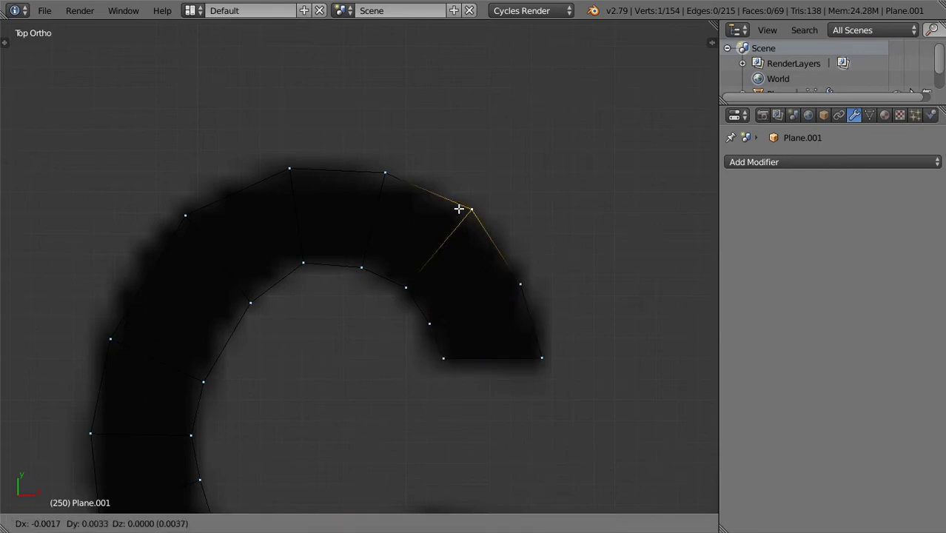
pyautogui.click(460, 209)
# Step: Move the C's upper-left inner vertex within the XY plane onto the outline and return to Object Mode
pyautogui.scroll(-3, 397, 246)
pyautogui.scroll(2, 397, 344)
pyautogui.rightClick(268, 302)
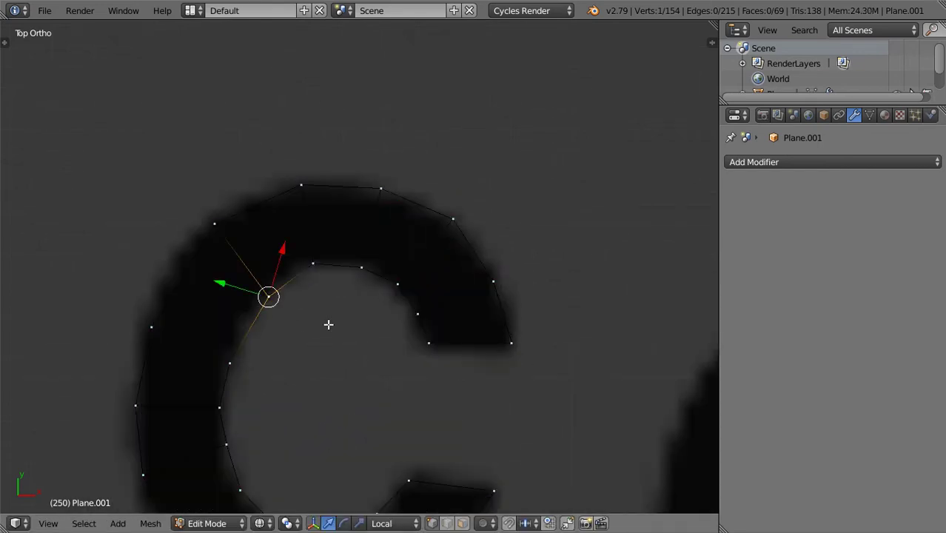
pyautogui.press('g')
pyautogui.hotkey('shift', 'z')
pyautogui.click(294, 295)
pyautogui.scroll(-4, 311, 319)
pyautogui.press('z')
pyautogui.press('z')
pyautogui.press('Tab')
# Step: Place the 3D cursor at the centre of the O and add a mesh circle there in Edit Mode
pyautogui.scroll(-2, 361, 347)
pyautogui.scroll(-3, 321, 317)
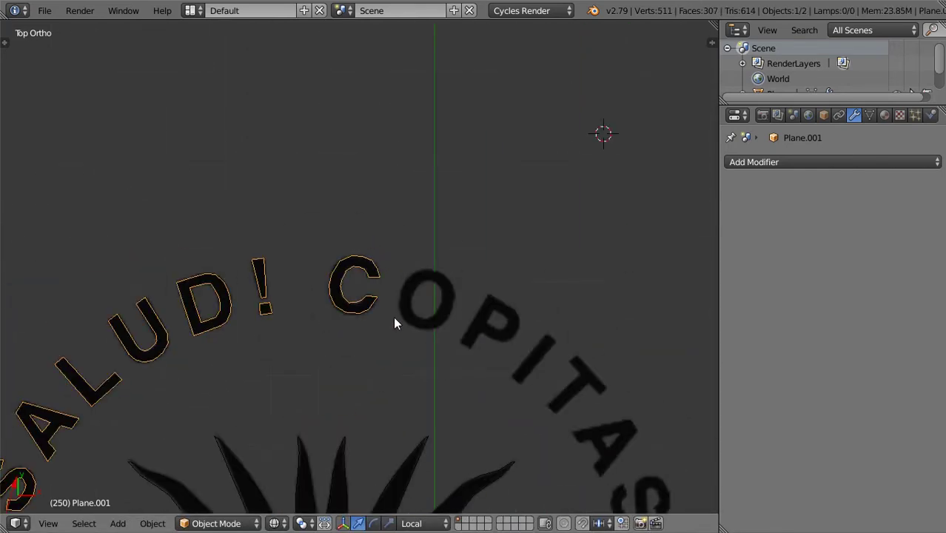
pyautogui.keyDown('shift'); pyautogui.moveTo(375, 334); pyautogui.dragTo(391, 294, button='middle'); pyautogui.keyUp('shift')
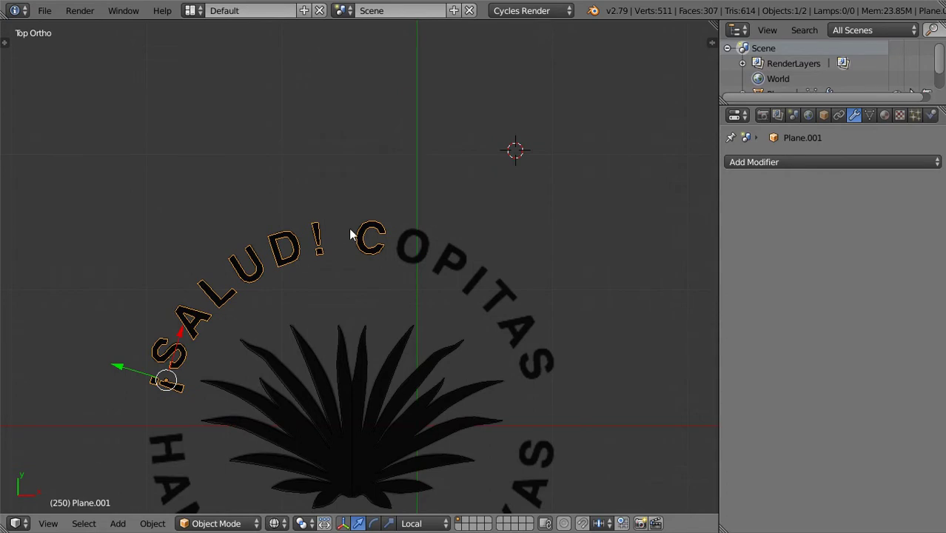
pyautogui.scroll(5, 444, 275)
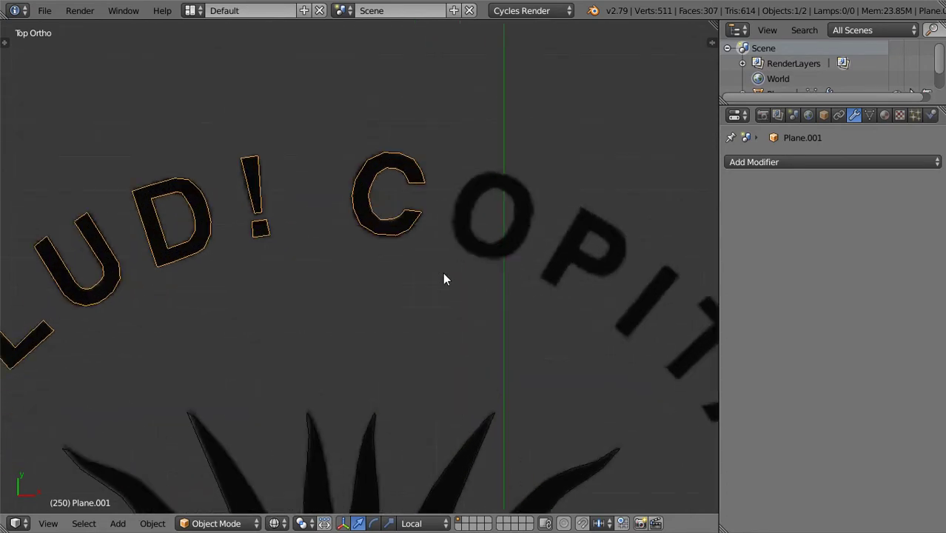
pyautogui.keyDown('shift'); pyautogui.moveTo(443, 273); pyautogui.dragTo(342, 329, button='middle'); pyautogui.keyUp('shift')
pyautogui.scroll(6, 407, 311)
pyautogui.click(409, 316)
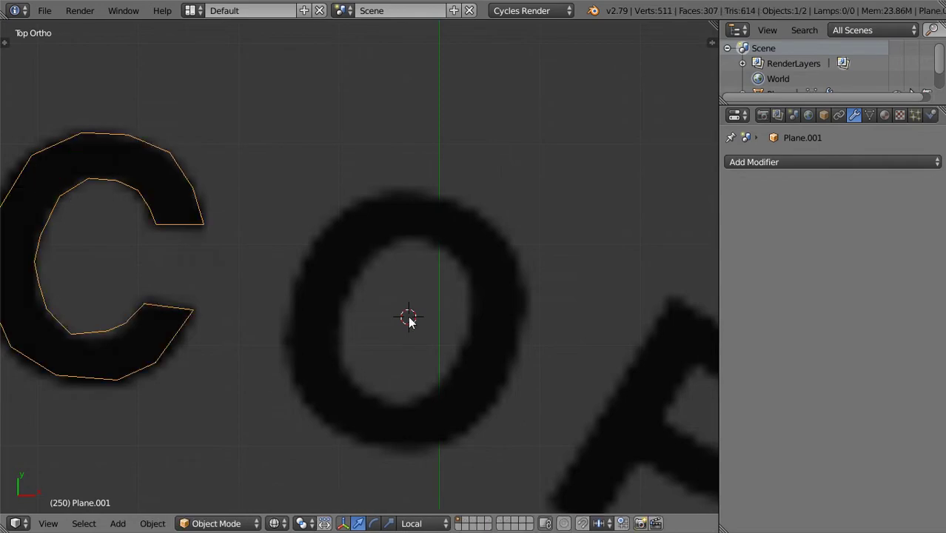
pyautogui.press('Tab')
pyautogui.hotkey('shift', 'a')
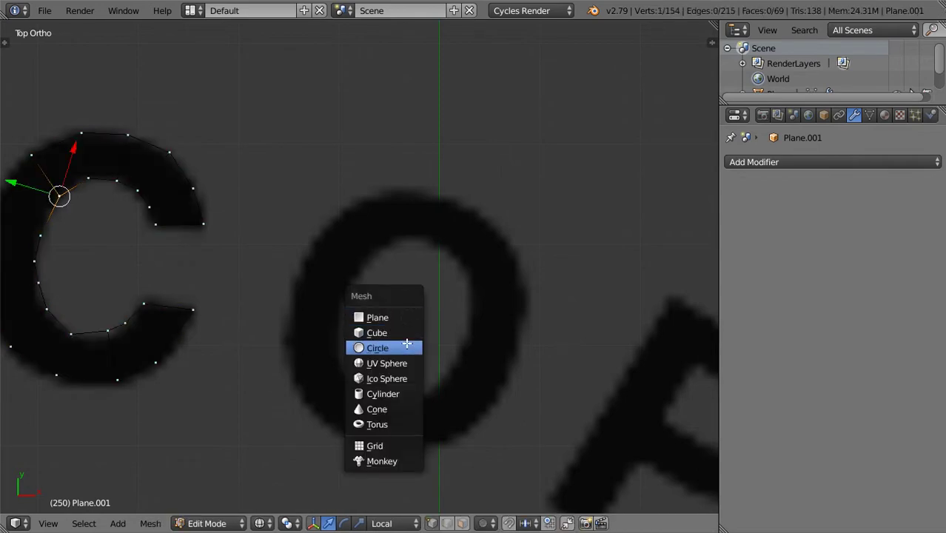
pyautogui.click(406, 347)
# Step: Set the new circle to 12 vertices and reduce its radius so it closely surrounds the reference O
pyautogui.scroll(-8, 437, 344)
pyautogui.scroll(4, 437, 346)
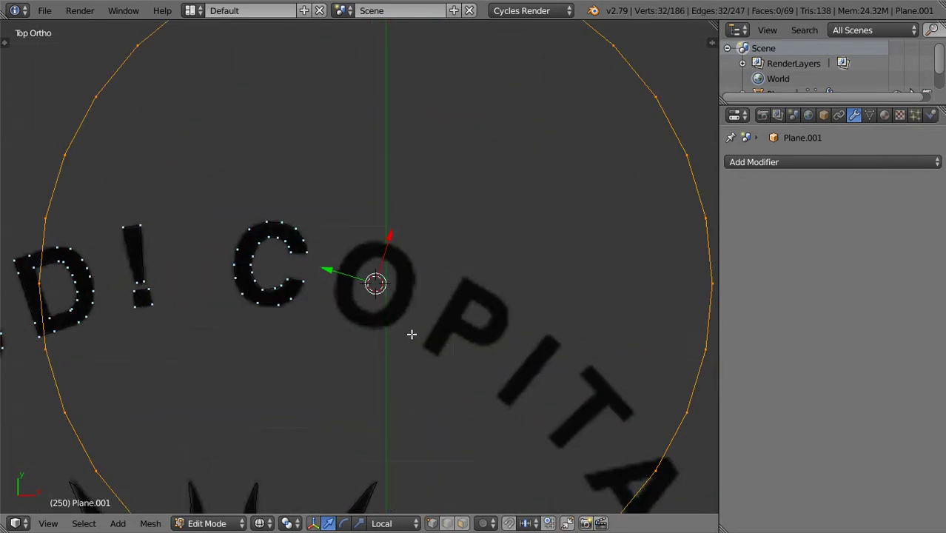
pyautogui.scroll(3, 411, 334)
pyautogui.press('F6')
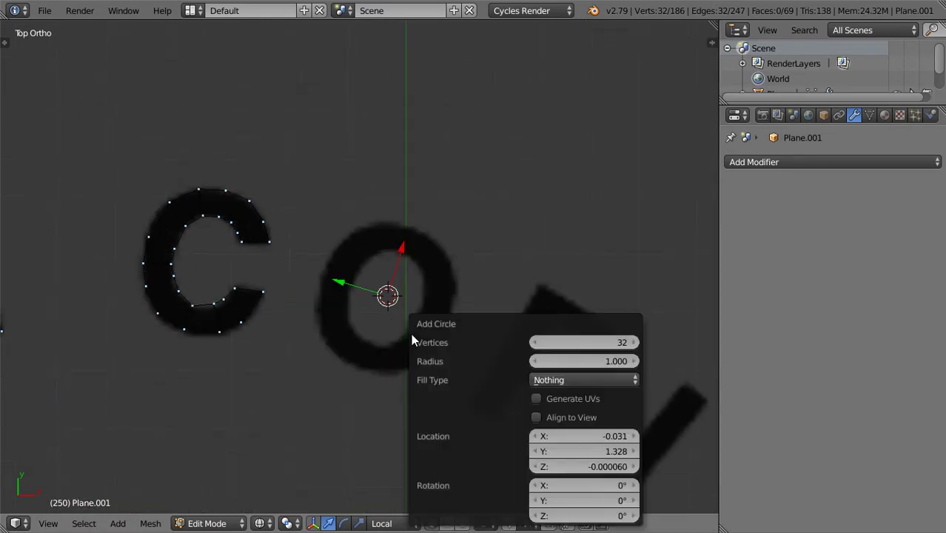
pyautogui.moveTo(571, 339); pyautogui.dragTo(574, 344)
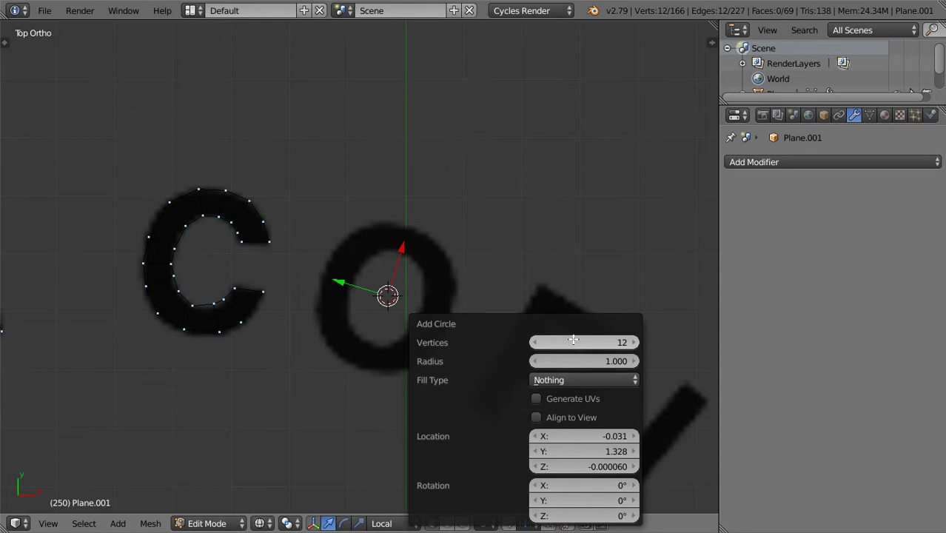
pyautogui.scroll(2, 422, 321)
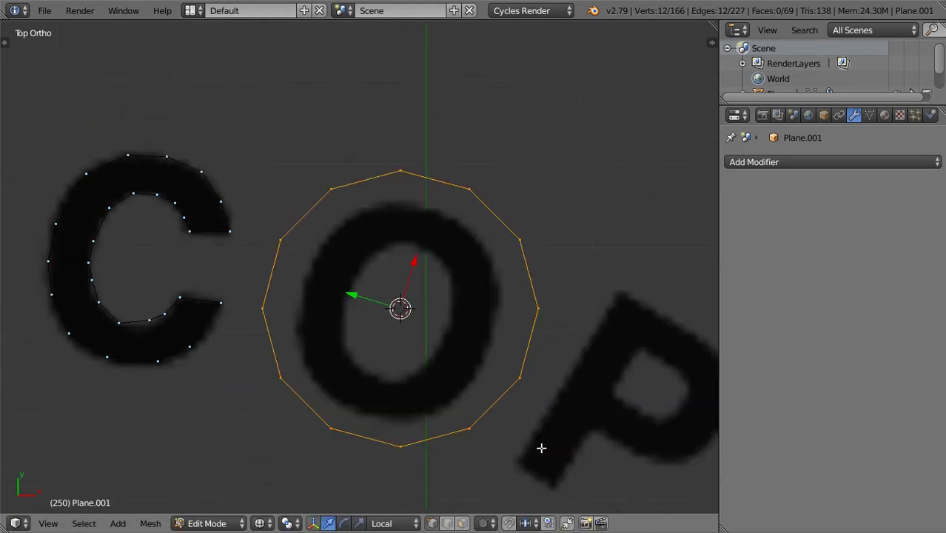
# Step: Scale the circle to about 0.4 to fit inside the O's opening and rotate it to follow the letter's tilt
pyautogui.press('s')
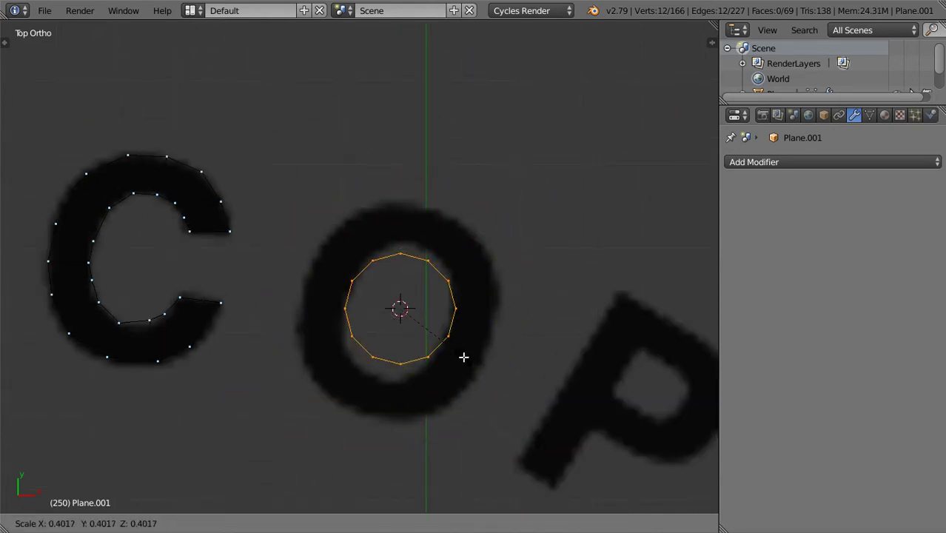
pyautogui.click(464, 357)
pyautogui.scroll(2, 492, 348)
pyautogui.press('r')
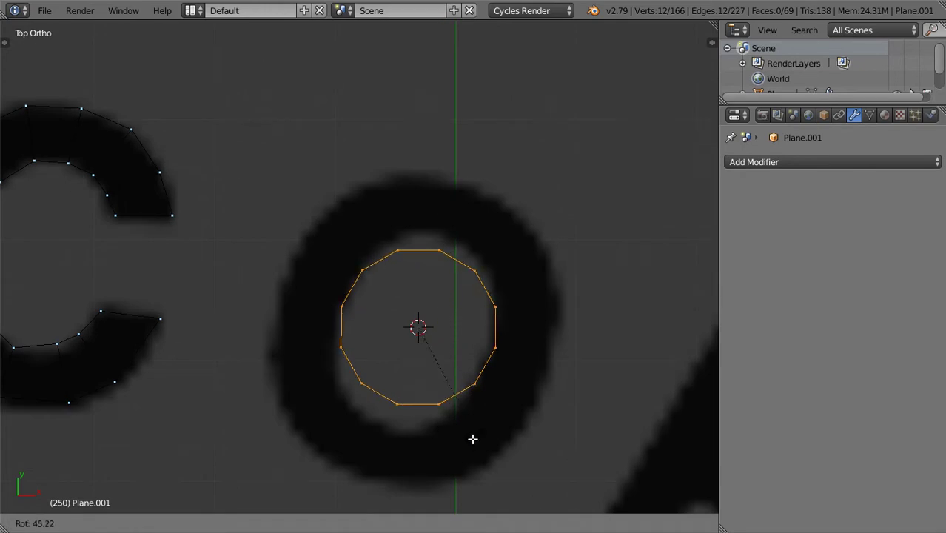
pyautogui.click(436, 480)
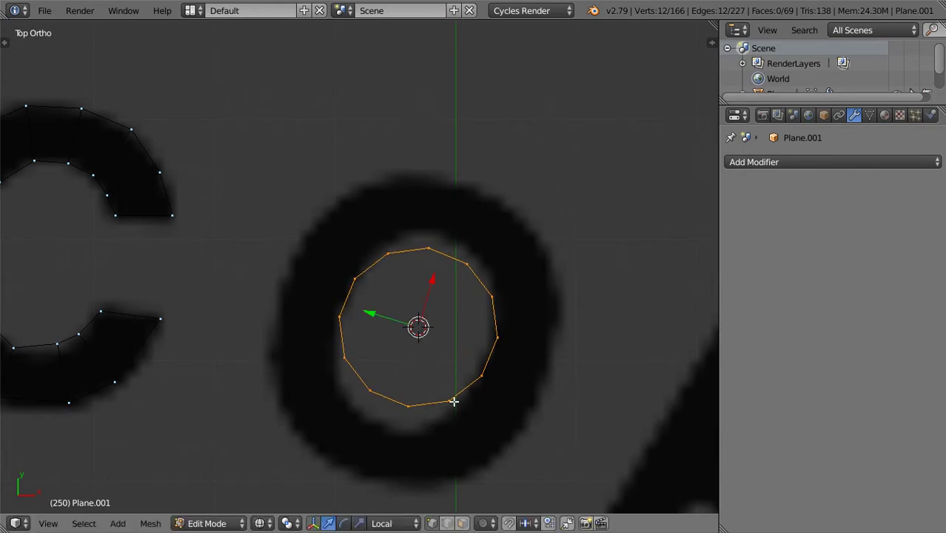
# Step: Stretch the ring about 1.27 times along its local X axis and nudge it to match the O's inner outline
pyautogui.press('s')
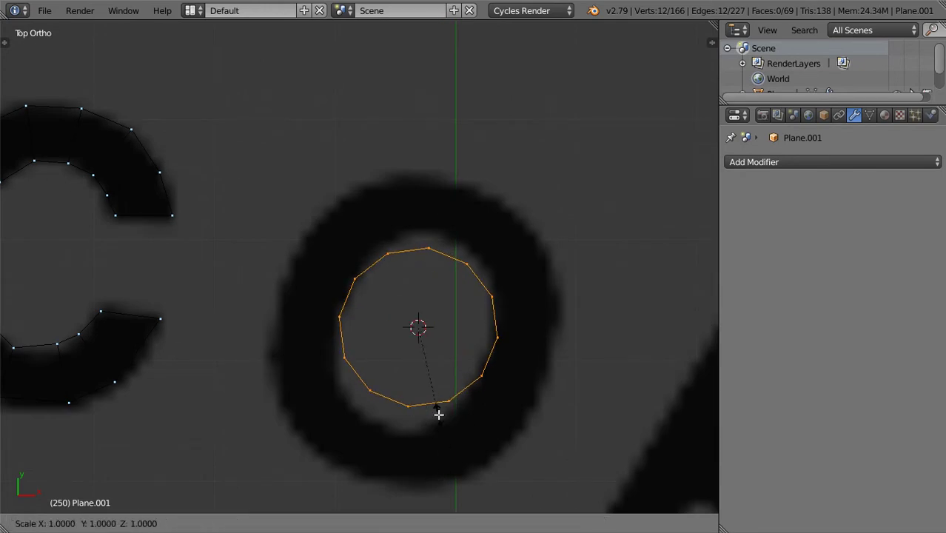
pyautogui.press('x')
pyautogui.press('x')
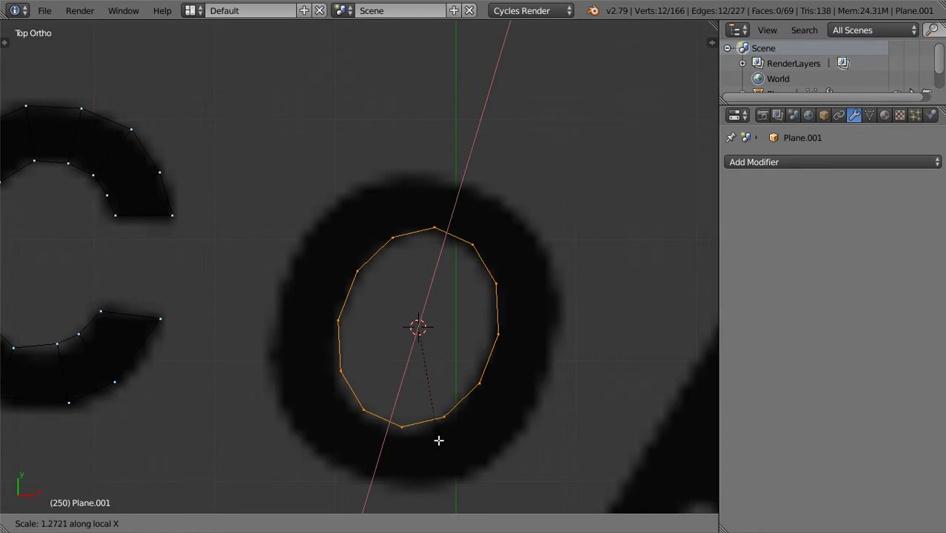
pyautogui.click(439, 439)
pyautogui.moveTo(430, 286); pyautogui.dragTo(428, 293)
# Step: Extrude the inner ring and scale the new ring outward towards the O's outer outline
pyautogui.press('e')
pyautogui.press('s')
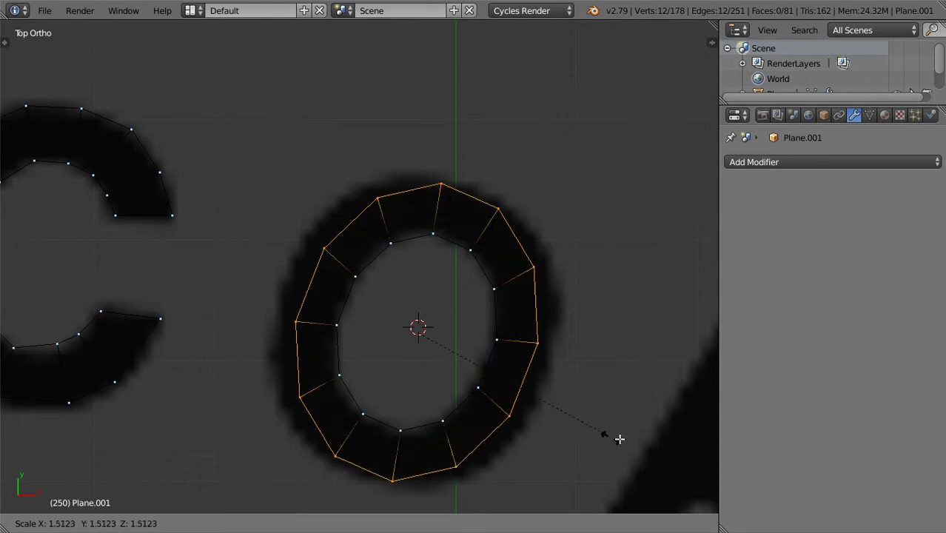
pyautogui.click(623, 431)
# Step: Scale the outer ring about 1.07 along local Y, fine-tune it along local X, and return to Object Mode
pyautogui.press('s')
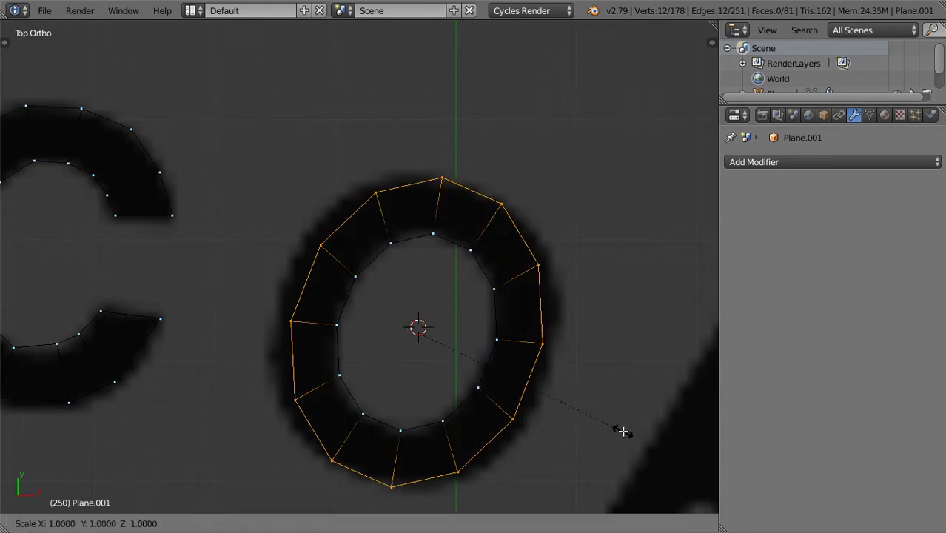
pyautogui.press('y')
pyautogui.press('y')
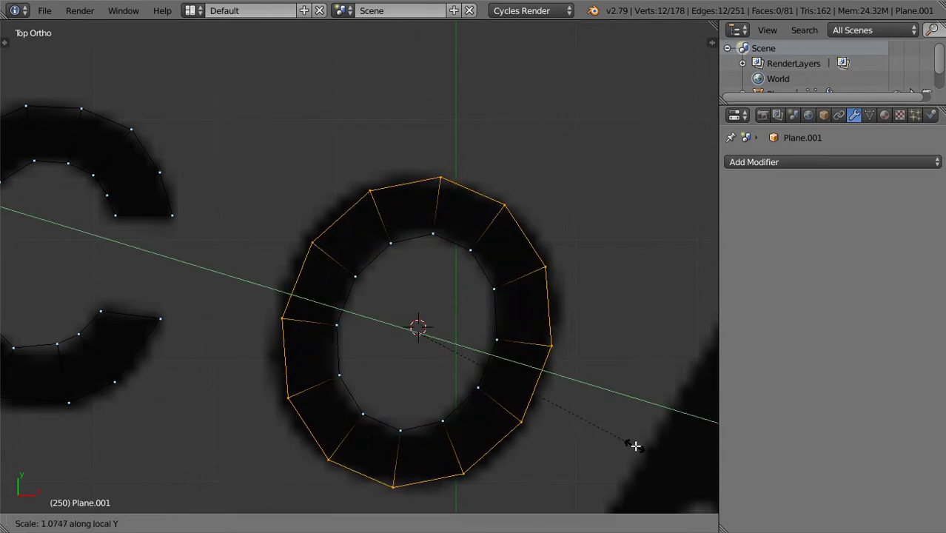
pyautogui.click(639, 446)
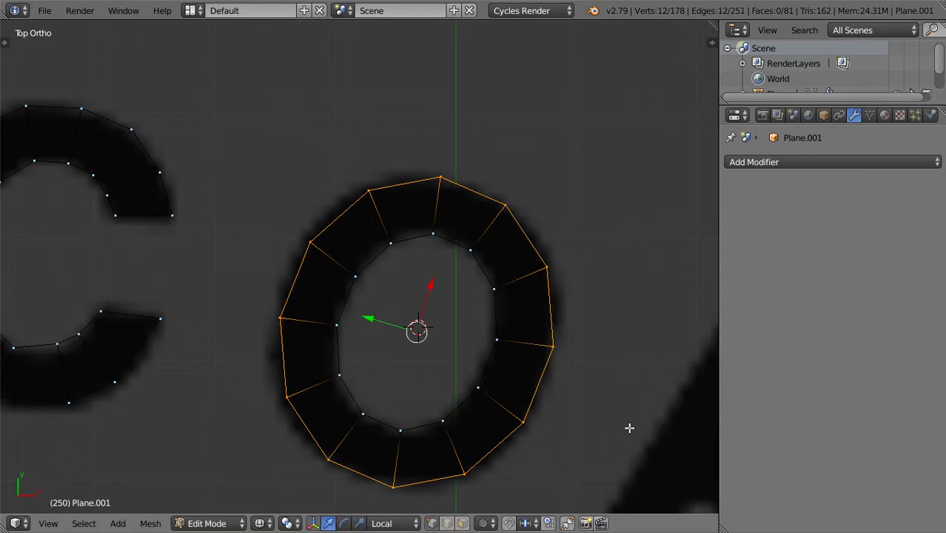
pyautogui.press('s')
pyautogui.press('x')
pyautogui.press('x')
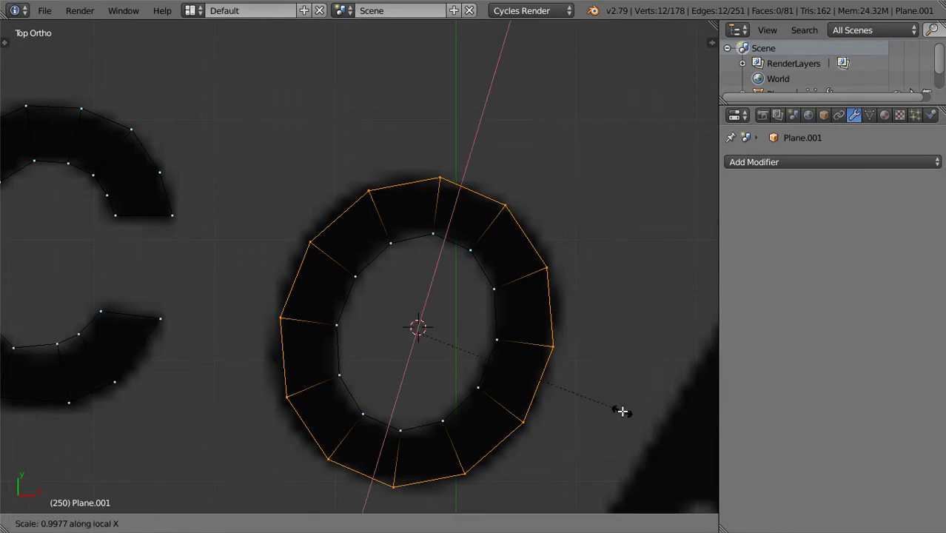
pyautogui.click(653, 379)
pyautogui.scroll(-3, 653, 380)
pyautogui.press('Tab')
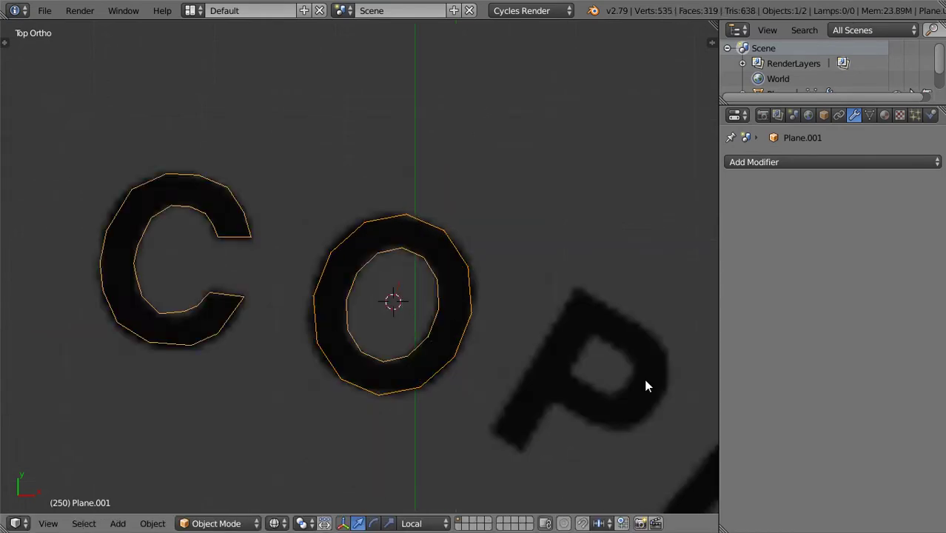
# Step: Duplicate the O's lower-right cross edge in Edit Mode and place the copy at the foot of the P
pyautogui.scroll(-2, 549, 373)
pyautogui.keyDown('shift'); pyautogui.moveTo(549, 374); pyautogui.dragTo(392, 300, button='middle'); pyautogui.keyUp('shift')
pyautogui.scroll(1, 351, 273)
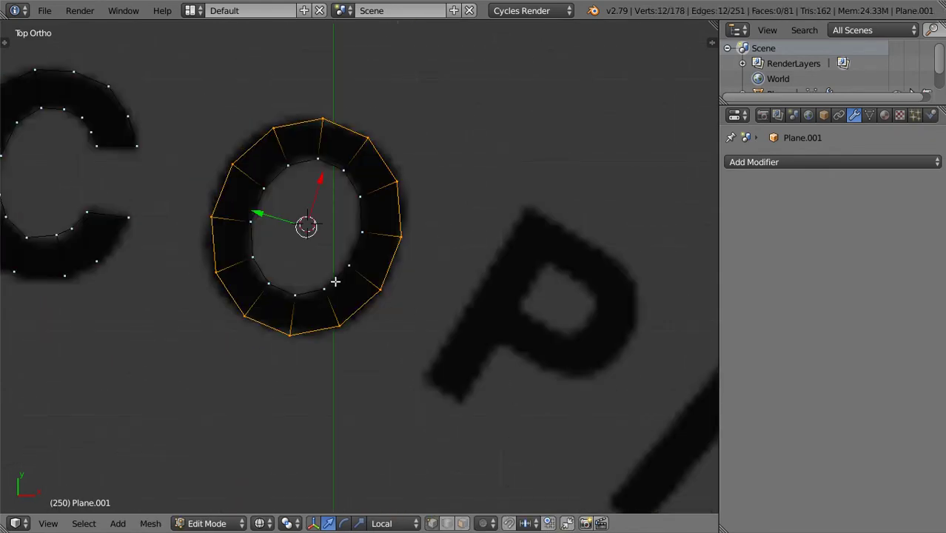
pyautogui.rightClick(349, 265)
pyautogui.keyDown('shift'); pyautogui.rightClick(380, 289); pyautogui.keyUp('shift')
pyautogui.keyDown('shift'); pyautogui.moveTo(363, 306); pyautogui.dragTo(268, 239, button='middle'); pyautogui.keyUp('shift')
pyautogui.hotkey('shift', 'd')
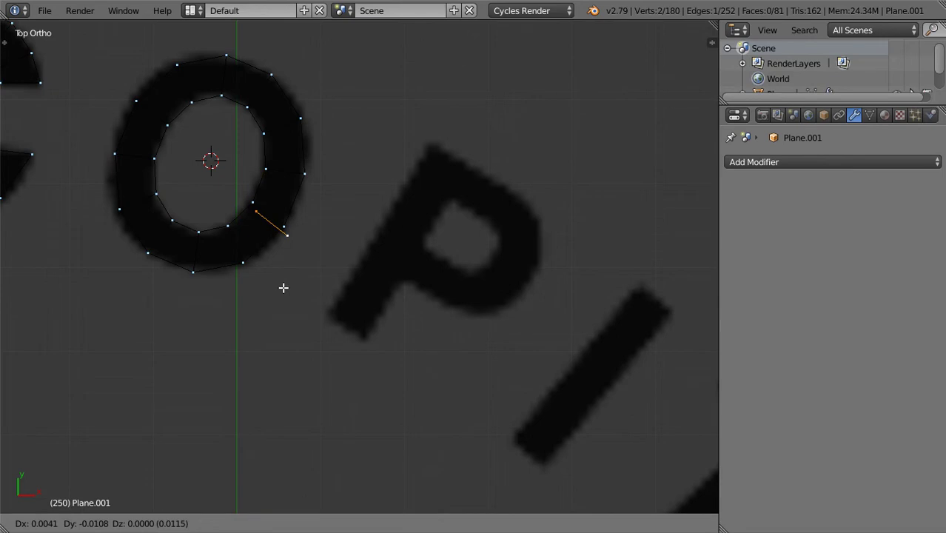
pyautogui.click(349, 352)
# Step: Move the lower vertex of the duplicated edge onto the lower corner of the P's foot
pyautogui.scroll(2, 352, 347)
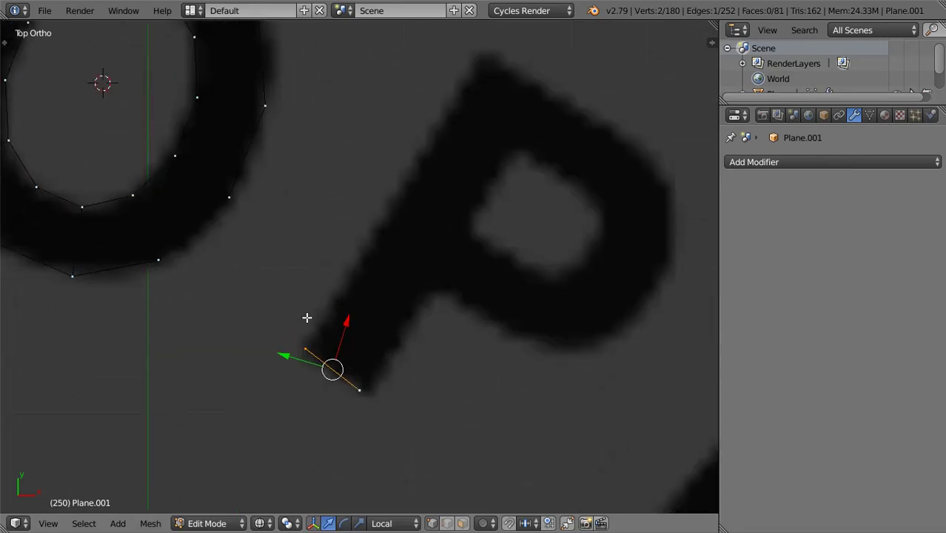
pyautogui.keyDown('shift'); pyautogui.moveTo(356, 366); pyautogui.dragTo(248, 248, button='middle'); pyautogui.keyUp('shift')
pyautogui.scroll(3, 235, 236)
pyautogui.rightClick(207, 309)
pyautogui.press('g')
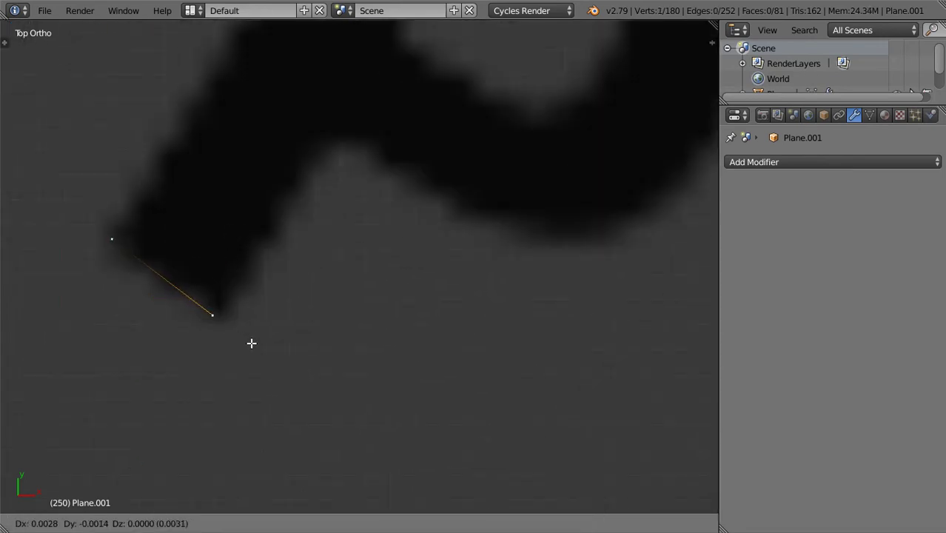
pyautogui.click(252, 342)
# Step: Extrude the P's foot edge about 0.24 units to the top of the stem and fit the upper vertex to the outline
pyautogui.scroll(-2, 248, 345)
pyautogui.press('a')
pyautogui.press('a')
pyautogui.rightClick(230, 374)
pyautogui.keyDown('shift'); pyautogui.rightClick(183, 332); pyautogui.keyUp('shift')
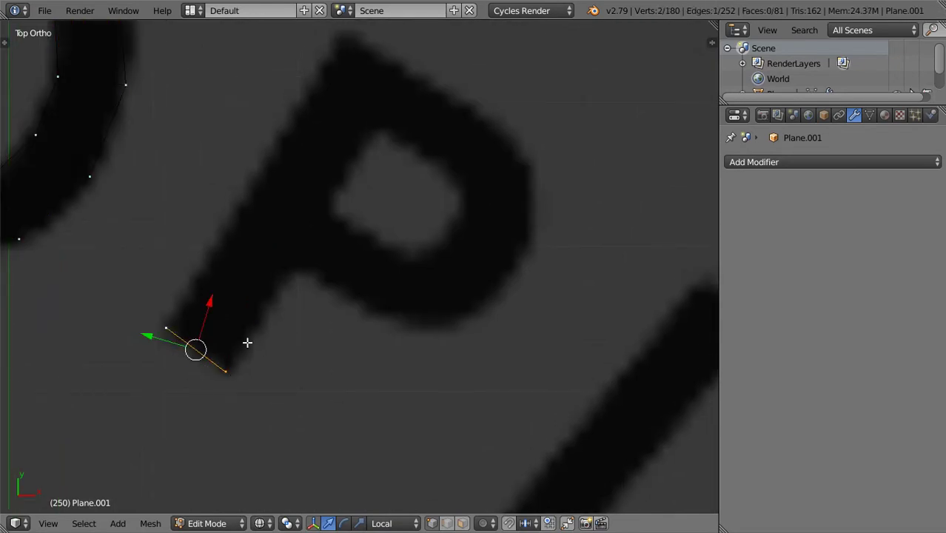
pyautogui.press('e')
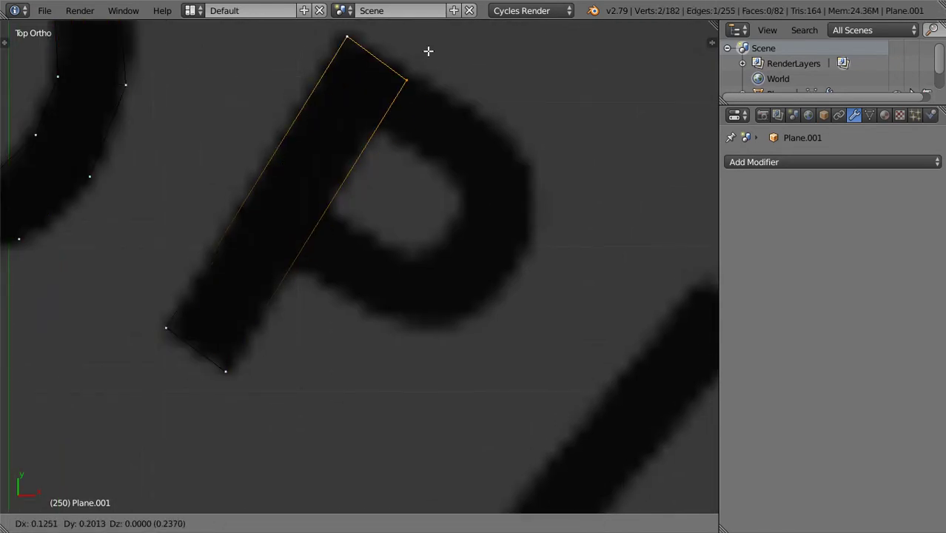
pyautogui.click(421, 47)
pyautogui.rightClick(407, 78)
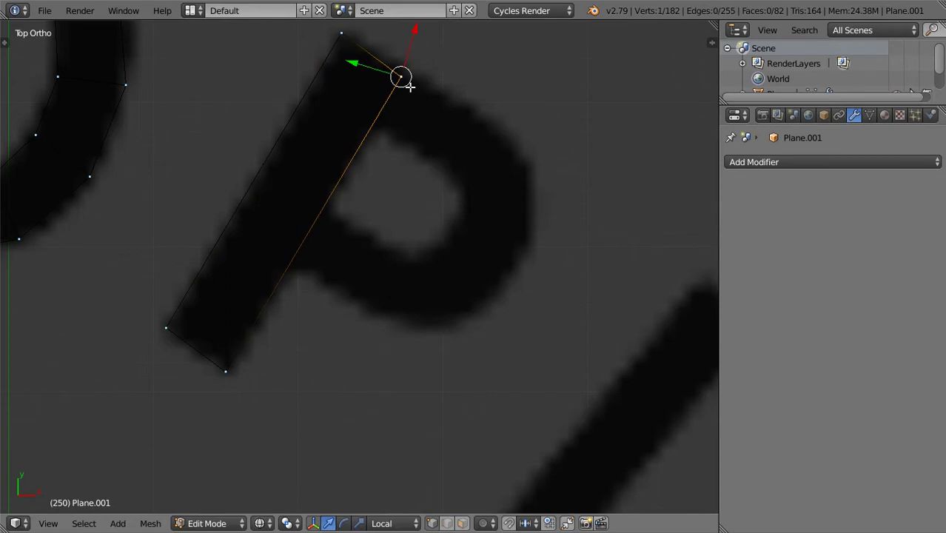
pyautogui.press('g')
pyautogui.click(446, 60)
# Step: Add three loop cuts across the P's stem, aligned with the edges where the bowl's upper and lower bars join it
pyautogui.hotkey('ctrl', 'r')
pyautogui.click(365, 136)
pyautogui.click(371, 143)
pyautogui.hotkey('ctrl', 'r')
pyautogui.click(317, 242)
pyautogui.click(333, 218)
pyautogui.hotkey('ctrl', 'r')
pyautogui.click(372, 138)
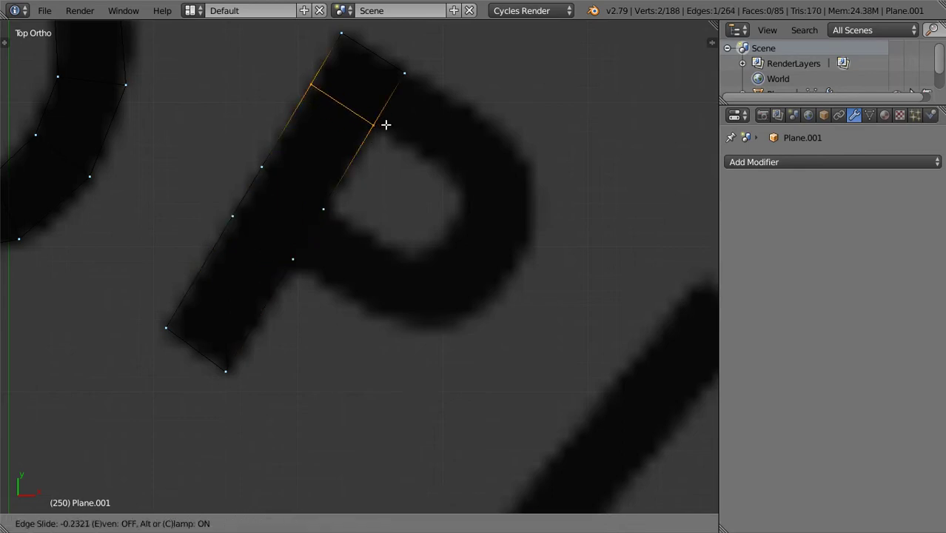
pyautogui.click(389, 122)
# Step: Extrude the stem's two bar-junction edges outward to form the straight lower and upper bars of the P's bowl
pyautogui.rightClick(329, 210)
pyautogui.keyDown('shift'); pyautogui.rightClick(291, 249); pyautogui.keyUp('shift')
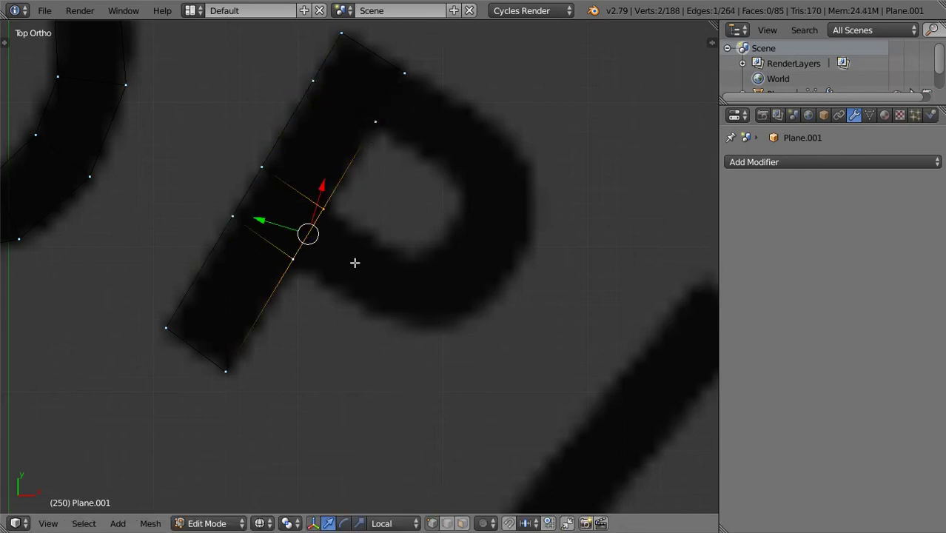
pyautogui.press('e')
pyautogui.click(421, 309)
pyautogui.rightClick(378, 124)
pyautogui.keyDown('shift'); pyautogui.rightClick(400, 88); pyautogui.keyUp('shift')
pyautogui.press('e')
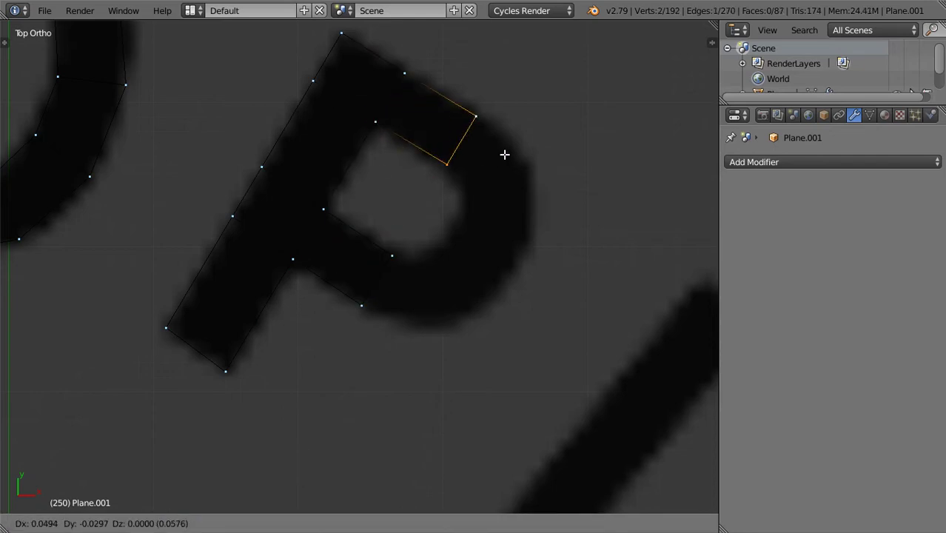
pyautogui.click(504, 155)
# Step: Move the end edges of both bowl bars together slightly farther outward, to where the curve begins
pyautogui.scroll(5, 505, 154)
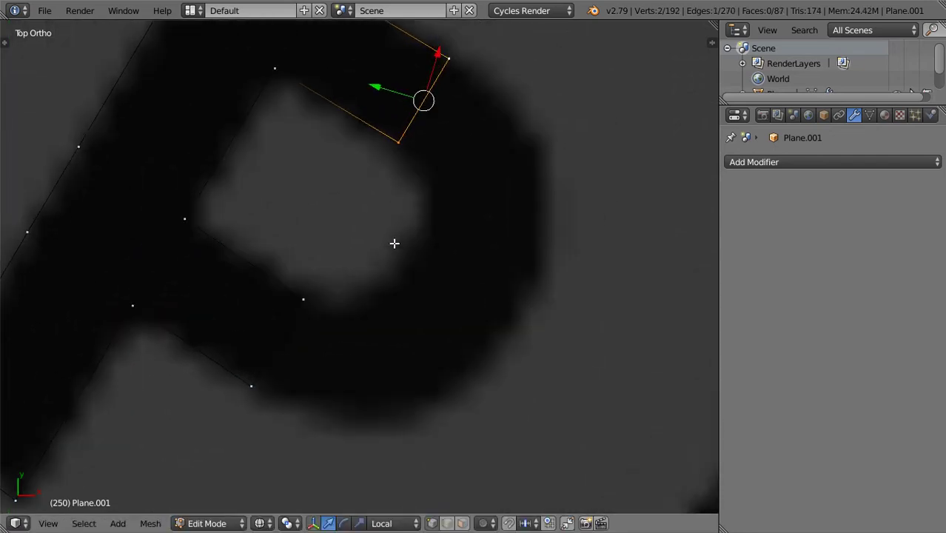
pyautogui.keyDown('shift'); pyautogui.rightClick(298, 328); pyautogui.keyUp('shift')
pyautogui.press('g')
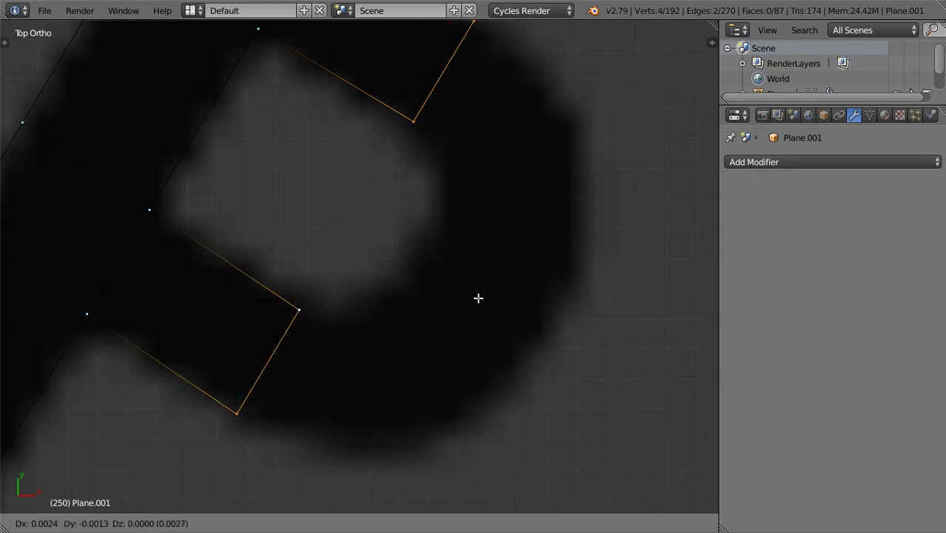
pyautogui.click(581, 358)
# Step: Snap the 3D cursor to the midpoint between the inner end vertices of the bowl's two bars
pyautogui.rightClick(420, 135)
pyautogui.keyDown('shift'); pyautogui.rightClick(330, 303); pyautogui.keyUp('shift')
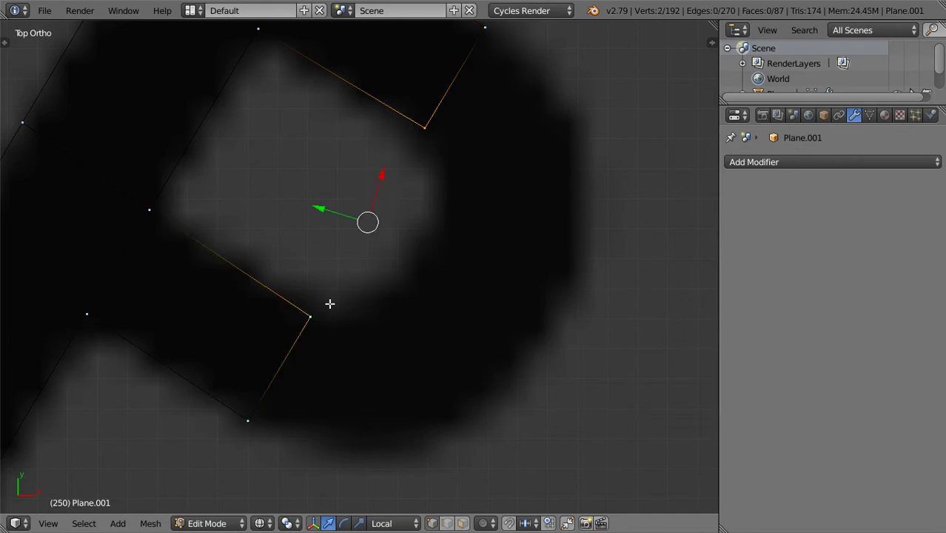
pyautogui.hotkey('shift', 's')
pyautogui.click(380, 269)
# Step: Spin the upper bar's end edge 180° around the 3D cursor in 8 steps to form the P's curved bowl
pyautogui.scroll(-3, 417, 185)
pyautogui.rightClick(416, 166)
pyautogui.hotkey('alt', 'r')
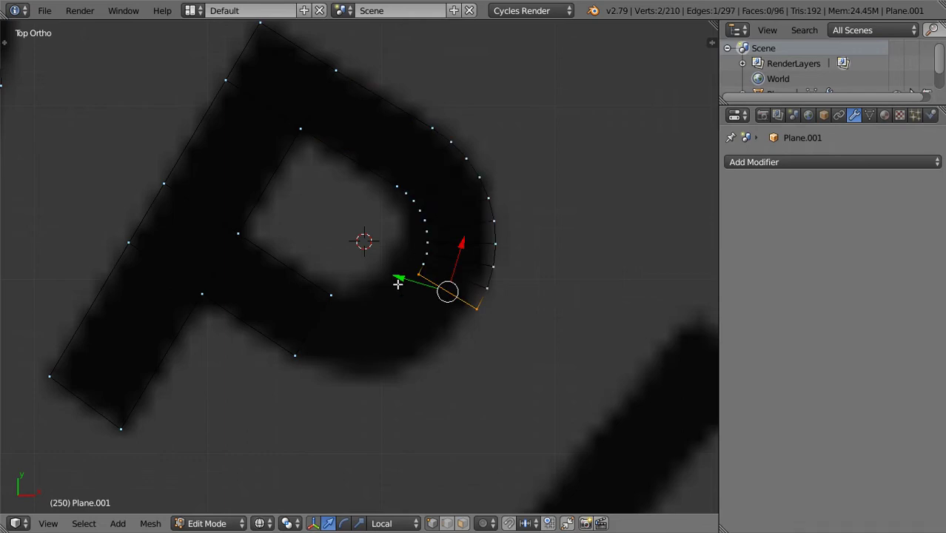
pyautogui.click(93, 452)
pyautogui.write('180')
pyautogui.press('Return')
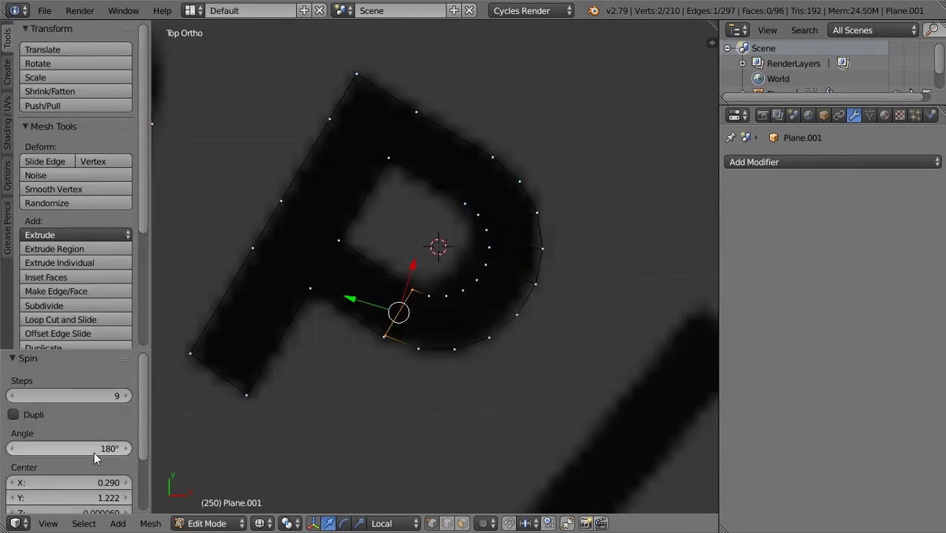
pyautogui.scroll(2, 368, 359)
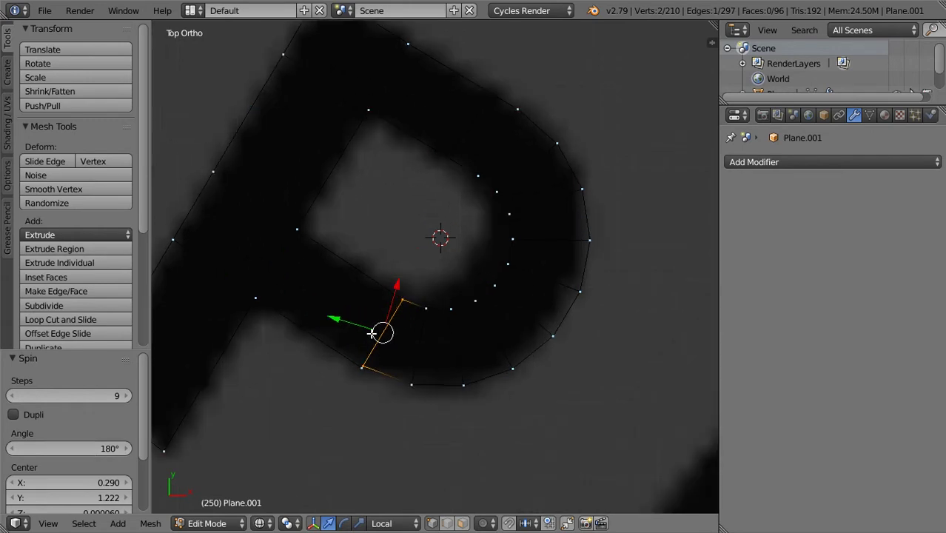
pyautogui.scroll(2, 380, 337)
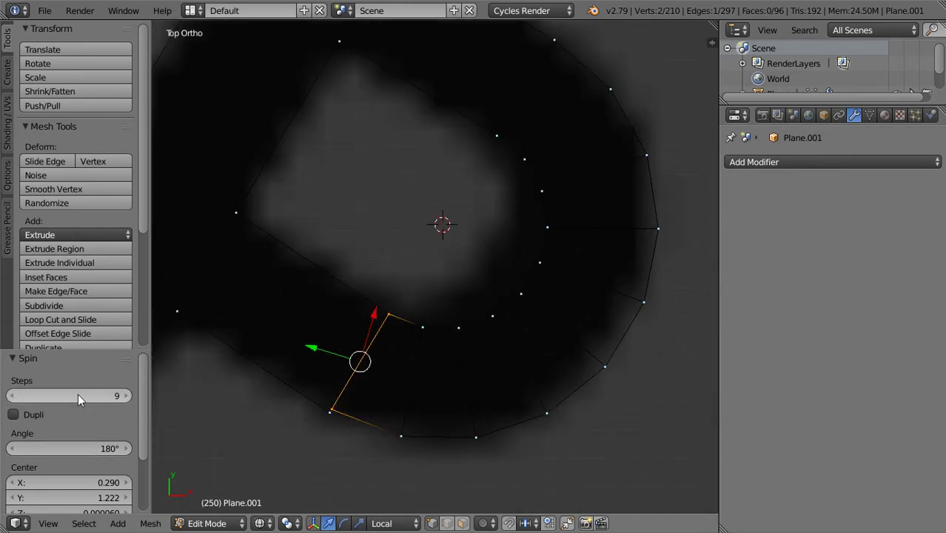
pyautogui.click(14, 398)
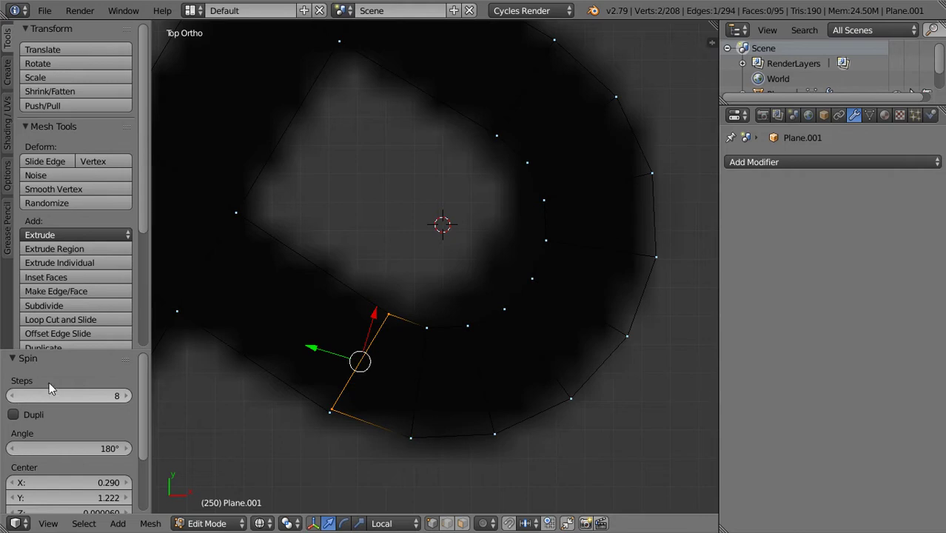
pyautogui.press('t')
# Step: Remove the doubled inner vertex where the spun curve meets the lower bar of the P
pyautogui.scroll(2, 301, 345)
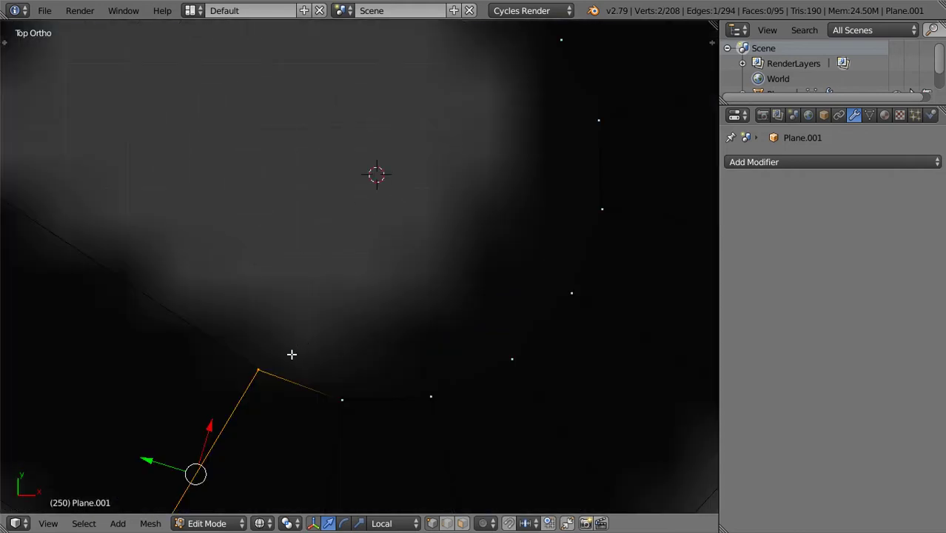
pyautogui.rightClick(264, 379)
pyautogui.press('b')
pyautogui.moveTo(276, 333); pyautogui.dragTo(237, 391)
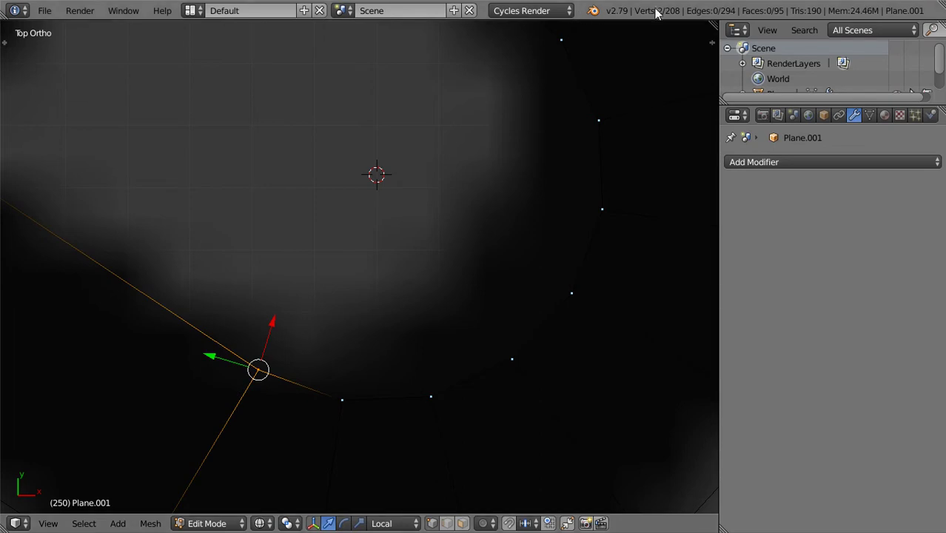
pyautogui.press('w')
pyautogui.press('r')
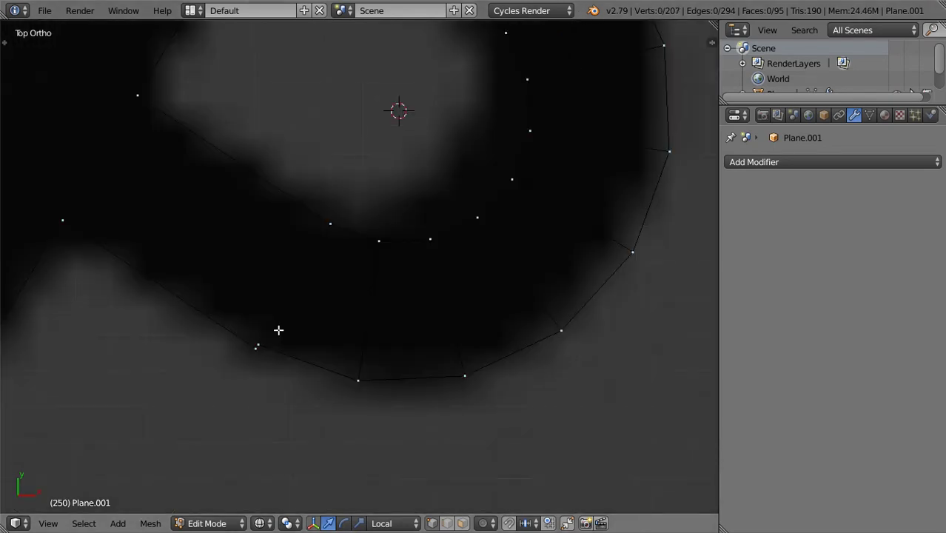
# Step: Merge at center the two overlapping outer vertices where the spun curve meets the lower bar
pyautogui.press('b')
pyautogui.moveTo(280, 317); pyautogui.dragTo(229, 371)
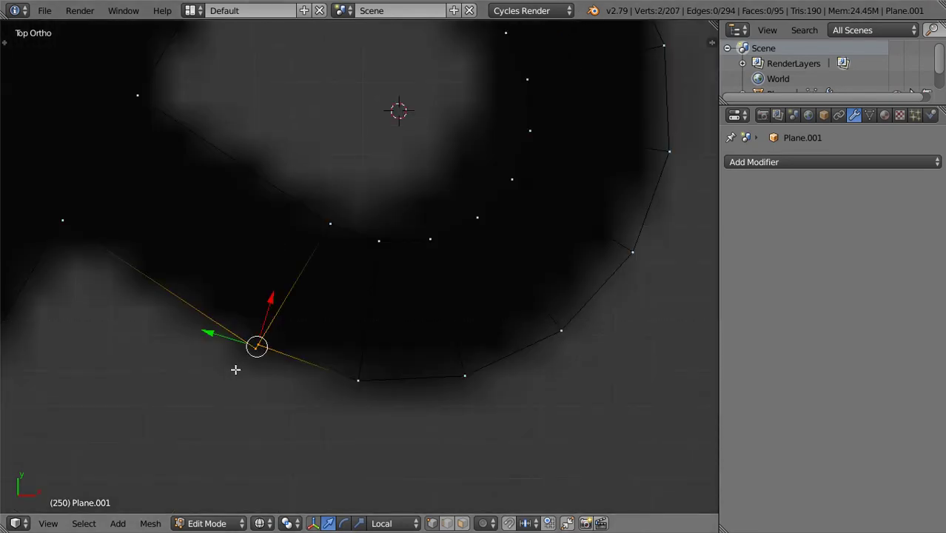
pyautogui.hotkey('alt', 'm')
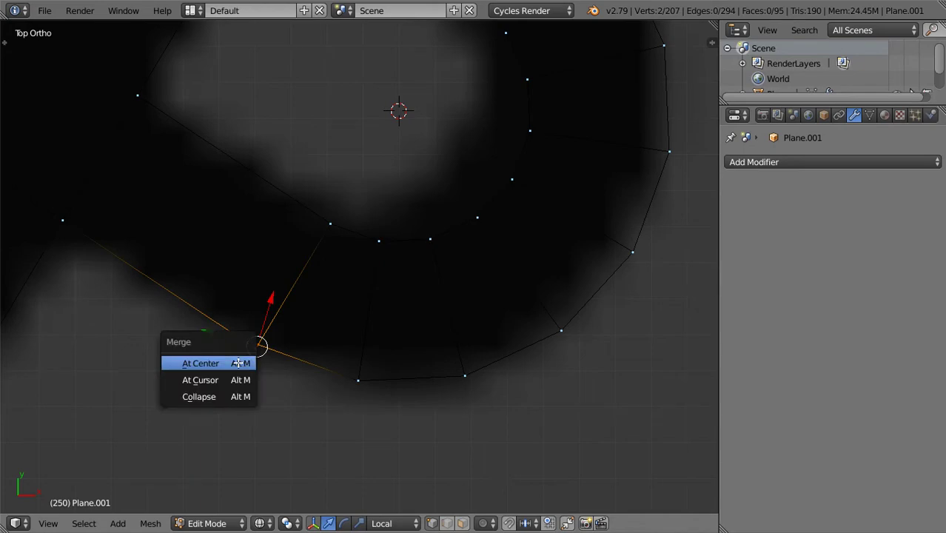
pyautogui.click(239, 363)
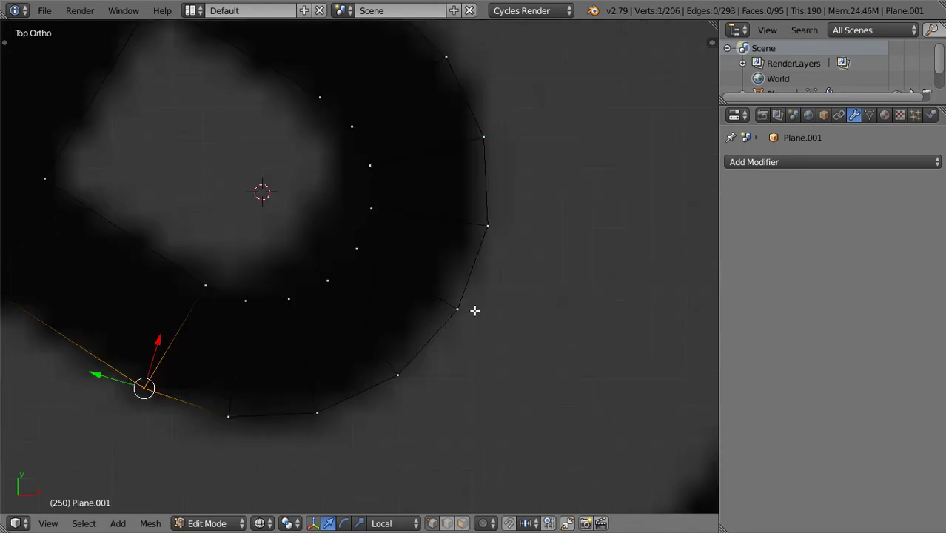
# Step: Slide four outer vertices on the right side of the P's bowl inward along their cross edges to match the outline
pyautogui.rightClick(461, 309)
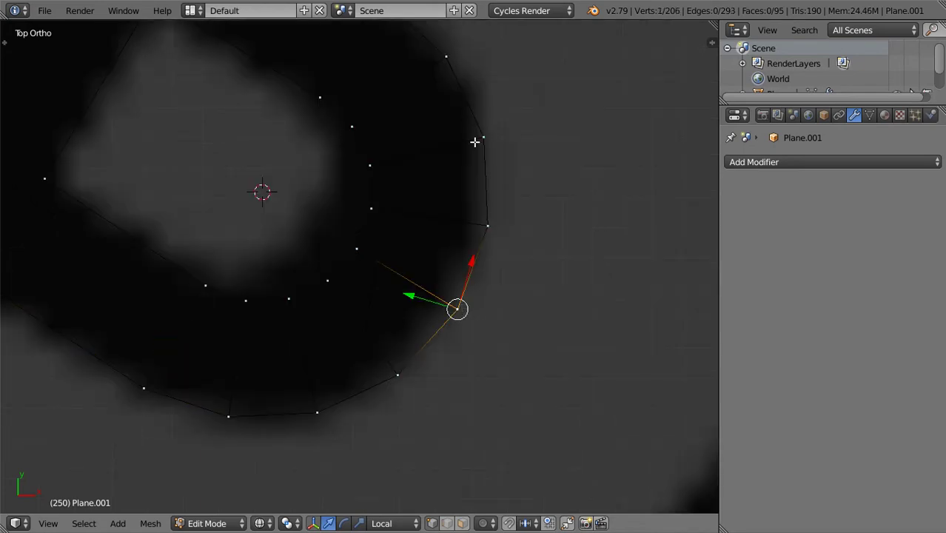
pyautogui.rightClick(499, 246)
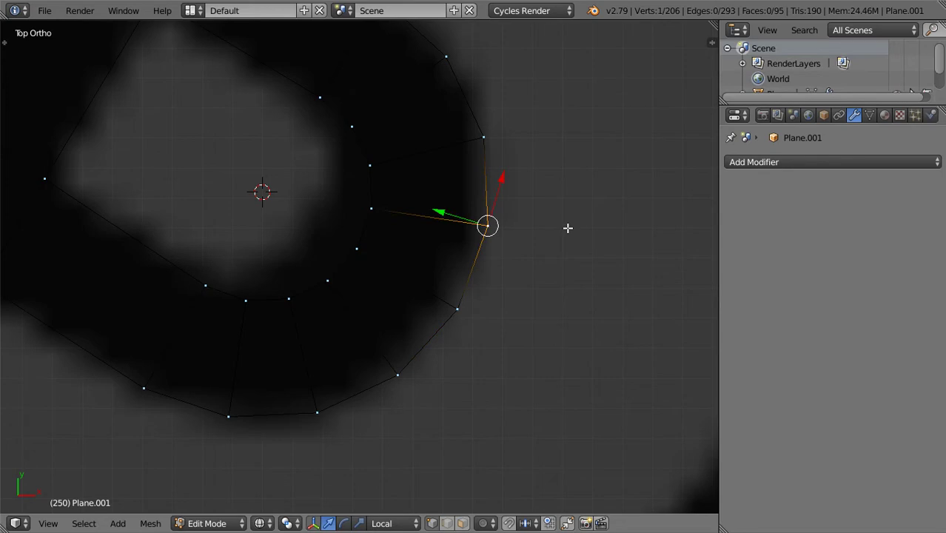
pyautogui.hotkey('shift', 'v')
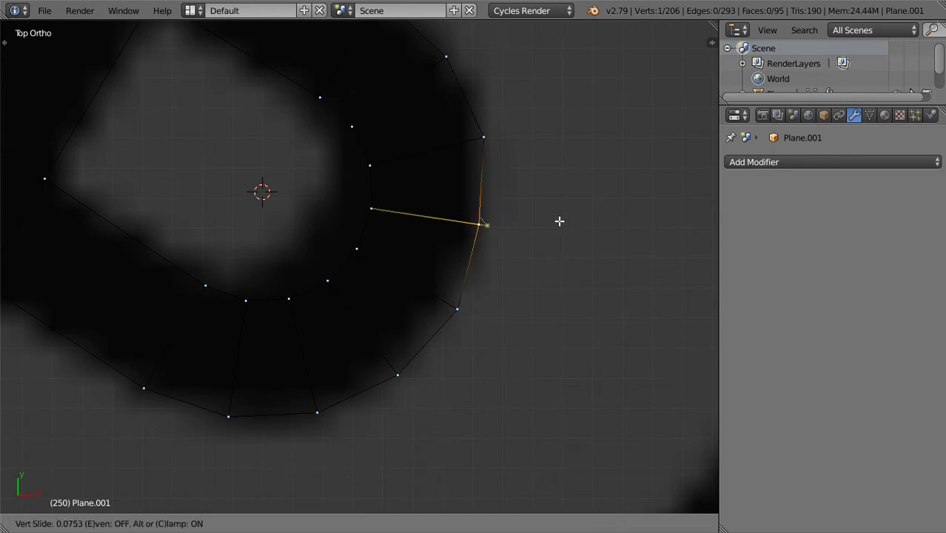
pyautogui.click(559, 223)
pyautogui.rightClick(408, 349)
pyautogui.hotkey('shift', 'v')
pyautogui.click(404, 345)
pyautogui.rightClick(446, 318)
pyautogui.hotkey('shift', 'v')
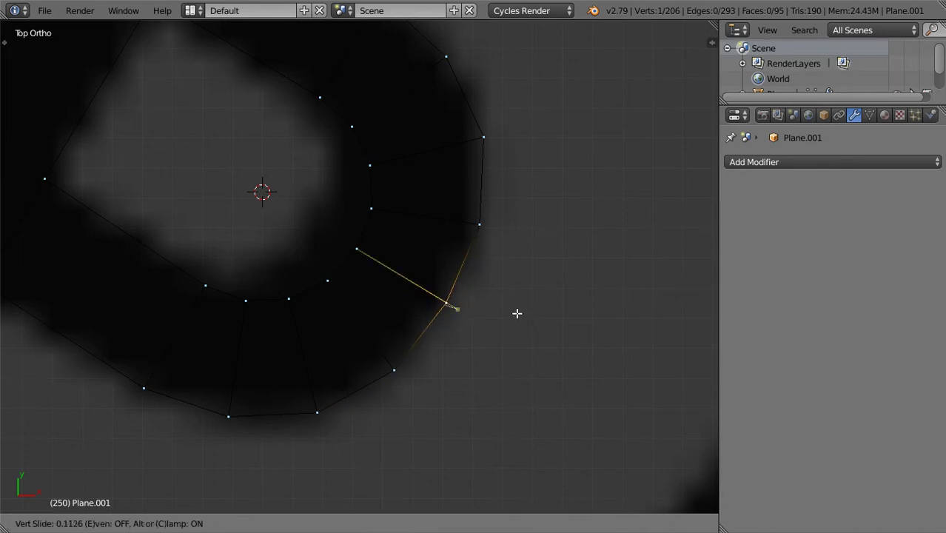
pyautogui.click(517, 315)
pyautogui.rightClick(501, 140)
pyautogui.hotkey('shift', 'v')
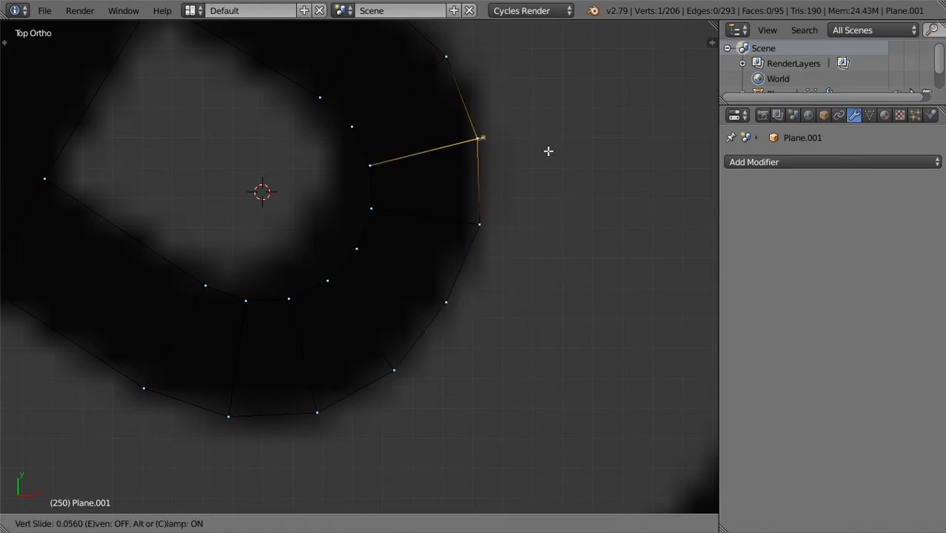
pyautogui.click(548, 151)
# Step: Check the P's mesh in solid shading and move its foot edge slightly outward along the stem
pyautogui.scroll(-10, 340, 397)
pyautogui.press('Tab')
pyautogui.scroll(-3, 340, 398)
pyautogui.scroll(3, 341, 399)
pyautogui.press('Tab')
pyautogui.scroll(2, 340, 398)
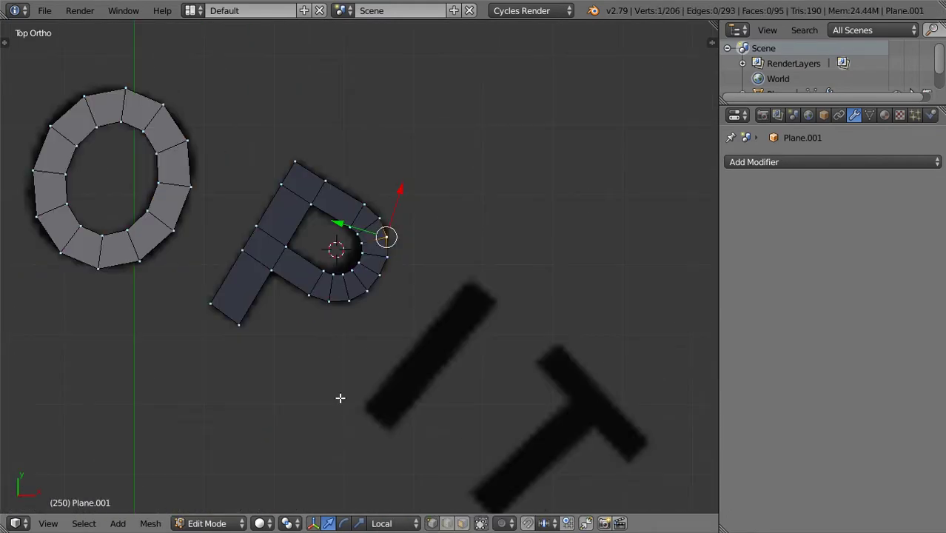
pyautogui.press('g')
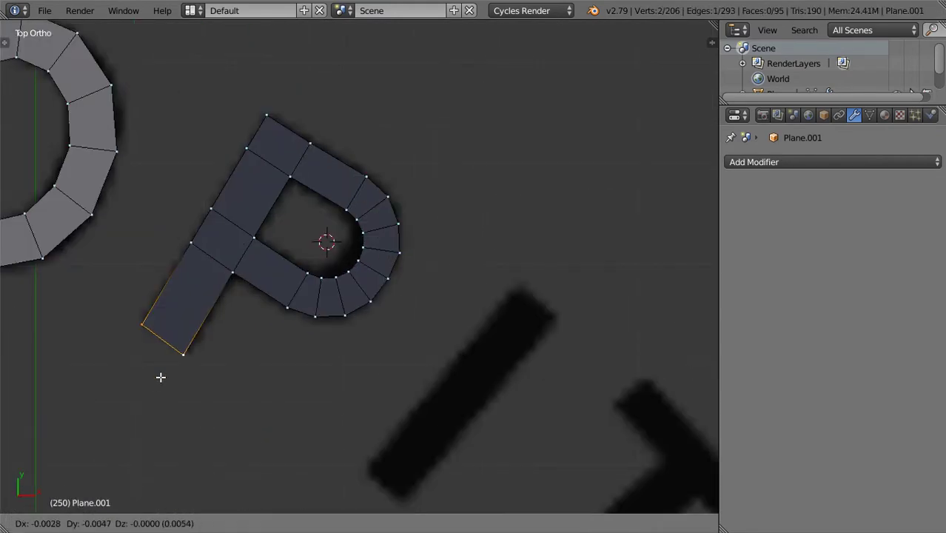
pyautogui.click(142, 394)
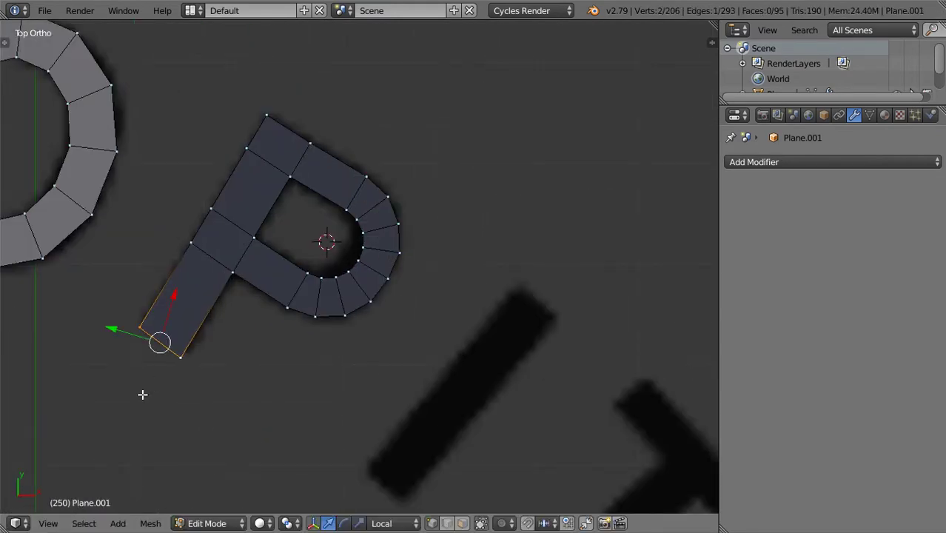
# Step: Switch back to wireframe shading and slide the lower corner vertex of the P's foot to fit the reference
pyautogui.scroll(-2, 264, 325)
pyautogui.press('z')
pyautogui.scroll(-1, 265, 325)
pyautogui.press('Tab')
pyautogui.press('Tab')
pyautogui.scroll(1, 372, 336)
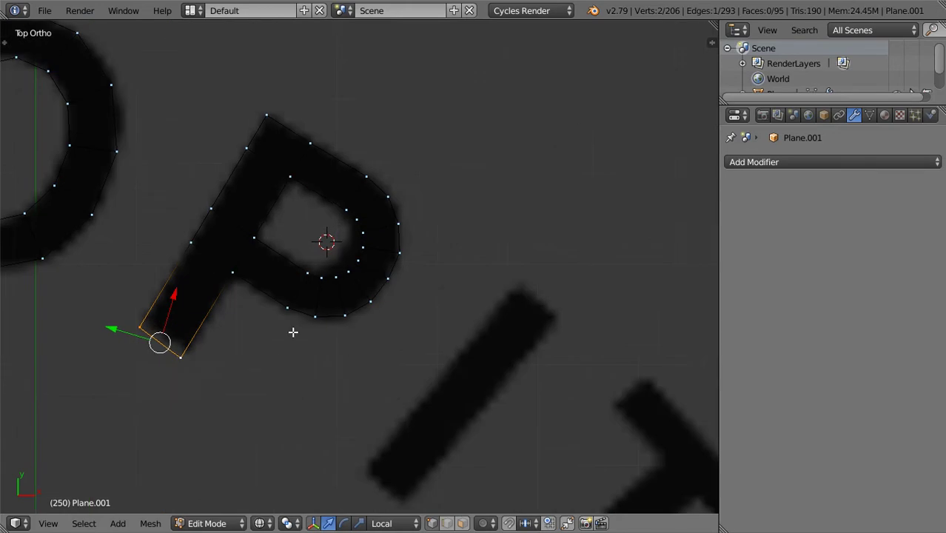
pyautogui.scroll(2, 274, 311)
pyautogui.scroll(1, 192, 270)
pyautogui.hotkey('shift', 'v')
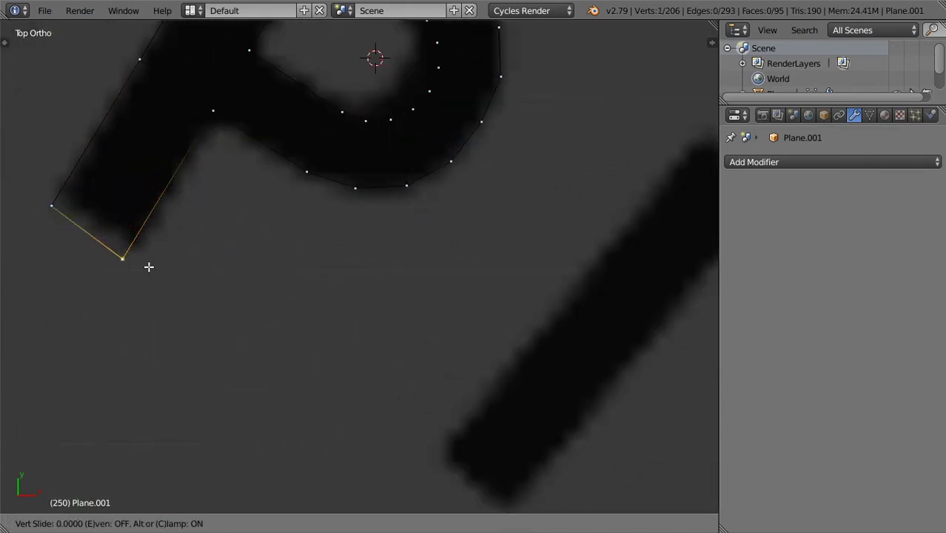
pyautogui.click(152, 263)
# Step: Duplicate the P's foot edge to the top of the I and move its lower vertex onto the I's corner
pyautogui.scroll(-3, 157, 265)
pyautogui.click(272, 175)
pyautogui.keyDown('shift'); pyautogui.click(233, 147); pyautogui.keyUp('shift')
pyautogui.hotkey('shift', 'd')
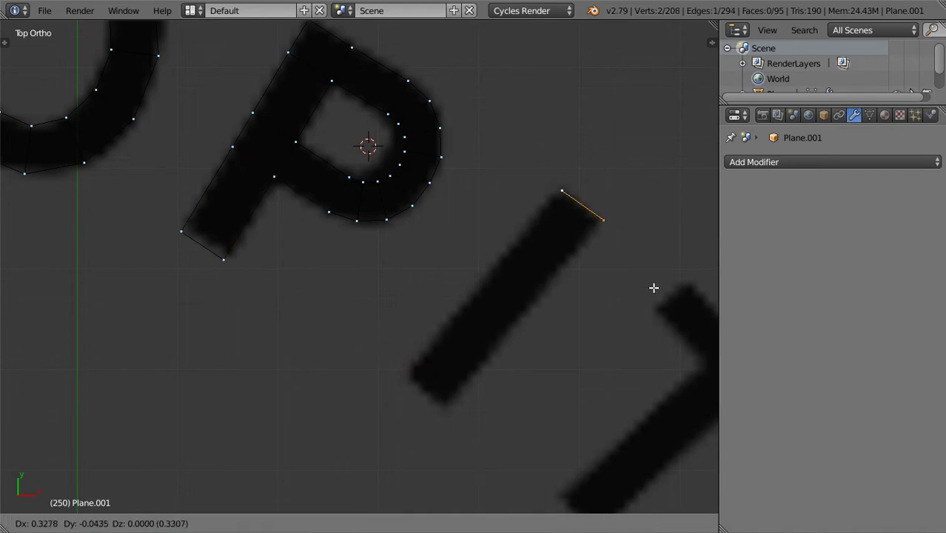
pyautogui.click(654, 288)
pyautogui.click(588, 214)
pyautogui.press('g')
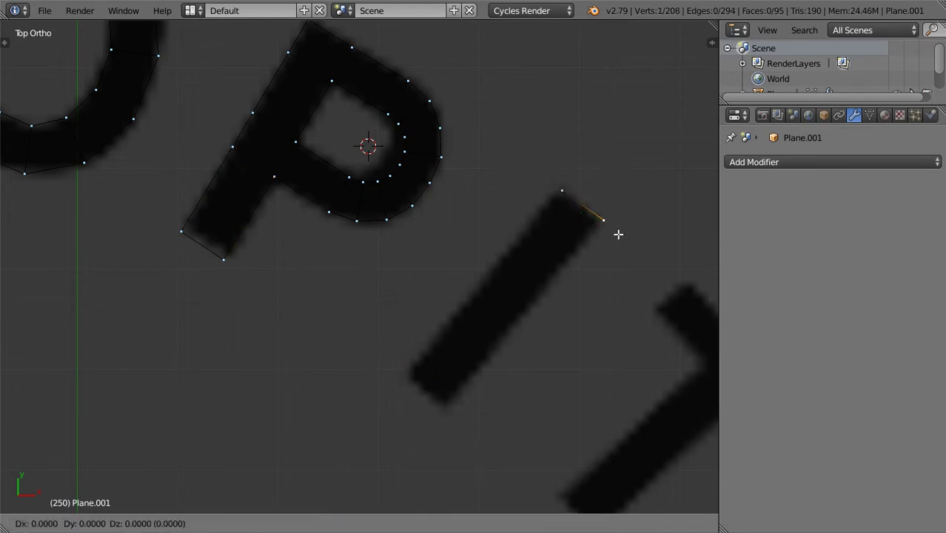
pyautogui.click(598, 265)
# Step: Extrude the I's top edge about 0.24 units down to the foot of the letter
pyautogui.keyDown('shift'); pyautogui.rightClick(561, 185); pyautogui.keyUp('shift')
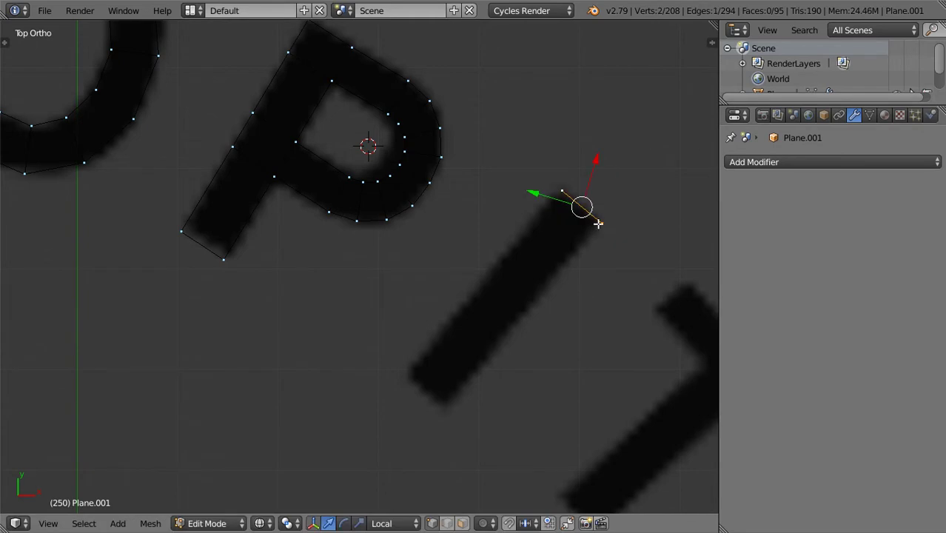
pyautogui.press('e')
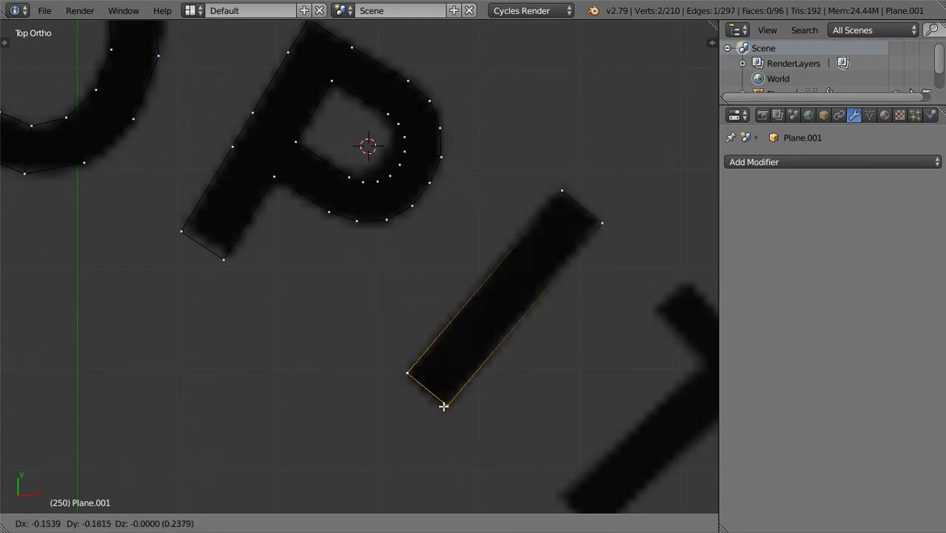
pyautogui.click(443, 405)
pyautogui.scroll(-8, 444, 404)
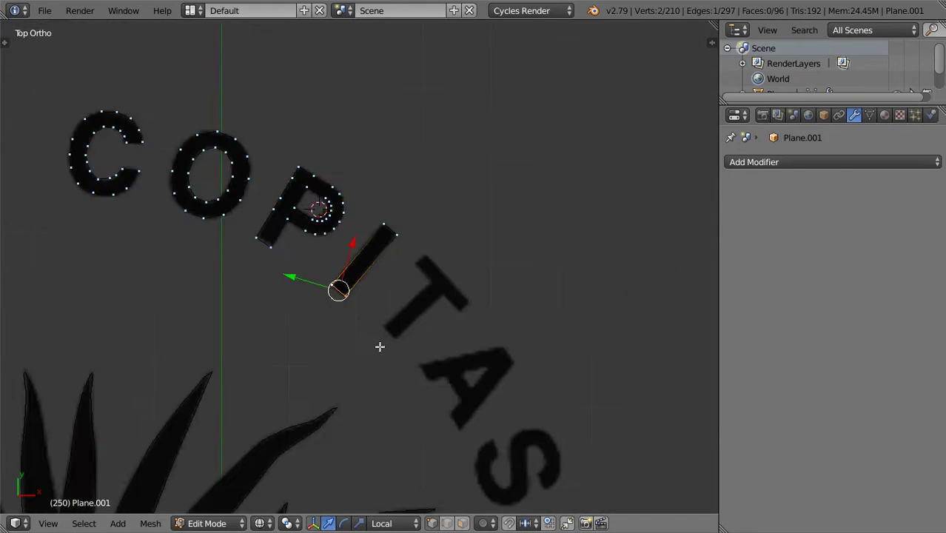
# Step: Select the whole I mesh and duplicate it onto the stem of the T in COPITAS
pyautogui.press('Tab')
pyautogui.scroll(2, 254, 267)
pyautogui.scroll(8, 300, 324)
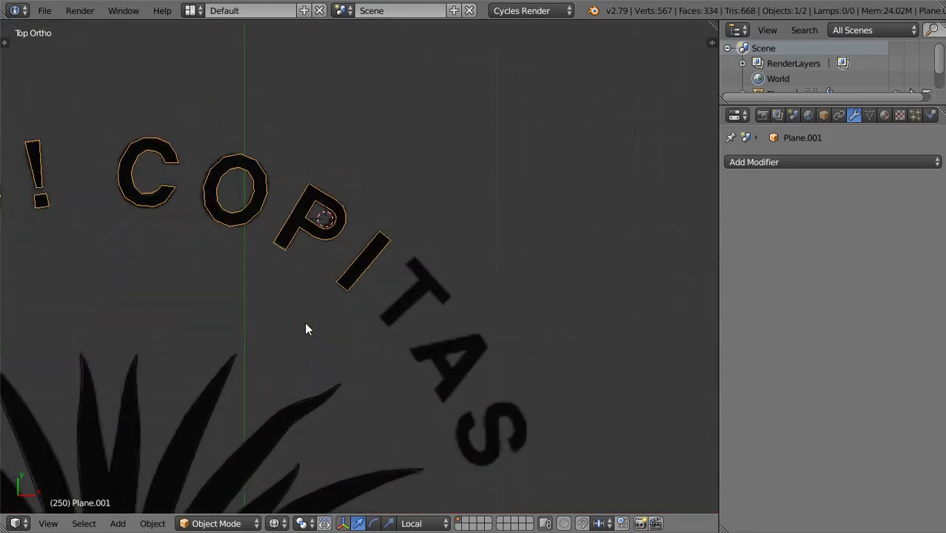
pyautogui.press('Tab')
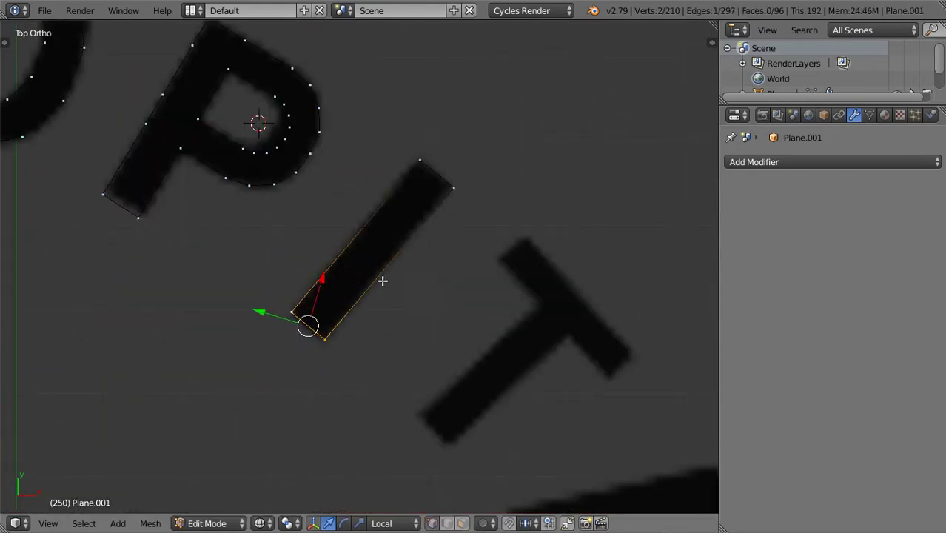
pyautogui.hotkey('ctrl', 'l')
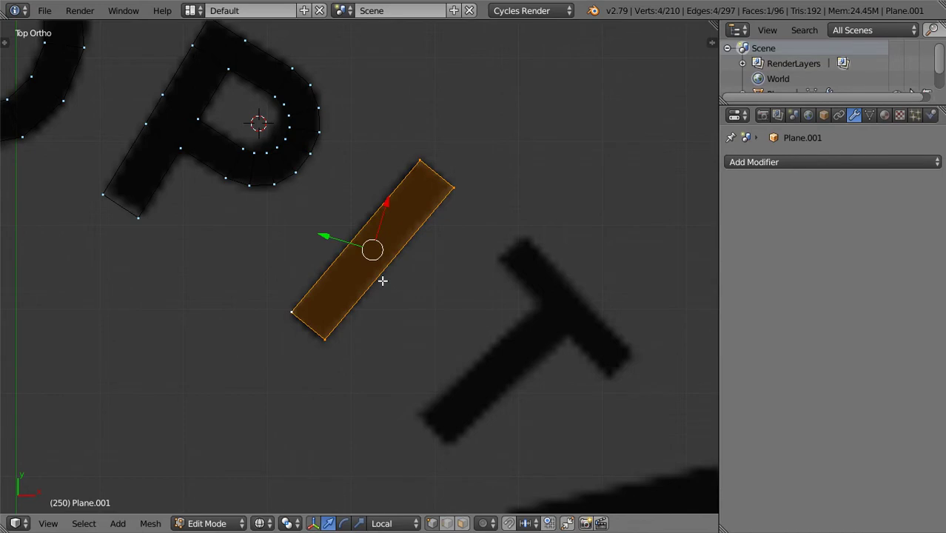
pyautogui.hotkey('shift', 'd')
pyautogui.click(510, 384)
# Step: Move the copy's lower corner vertex and its two upper vertices so it fits the T's stem below the crossbar
pyautogui.rightClick(467, 442)
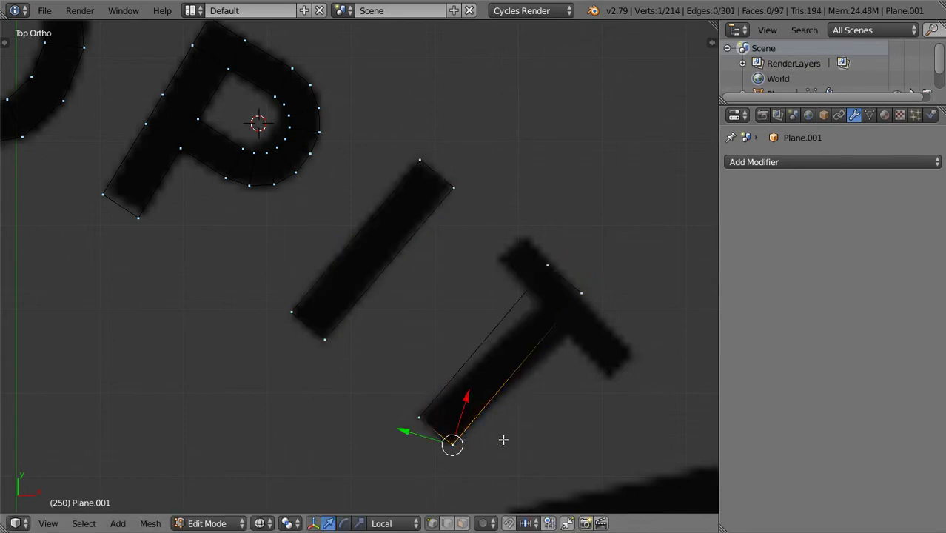
pyautogui.press('g')
pyautogui.click(490, 456)
pyautogui.rightClick(577, 295)
pyautogui.keyDown('shift'); pyautogui.moveTo(500, 289); pyautogui.dragTo(264, 250, button='middle'); pyautogui.keyUp('shift')
pyautogui.scroll(4, 328, 262)
pyautogui.press('g')
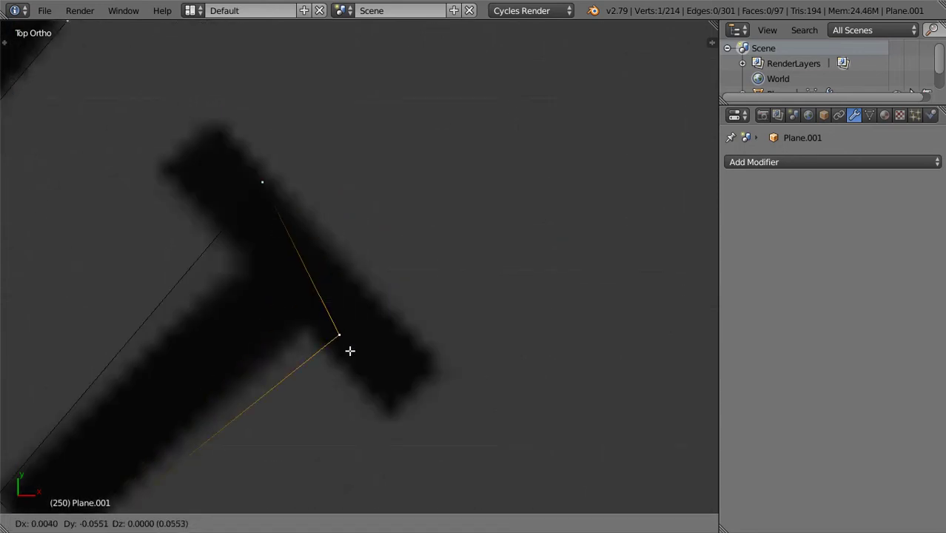
pyautogui.click(320, 334)
pyautogui.rightClick(265, 194)
pyautogui.press('g')
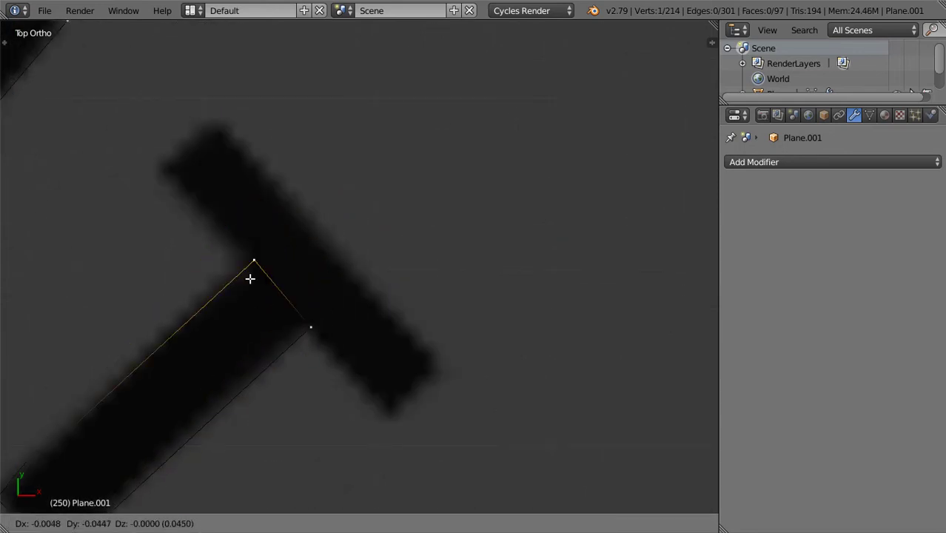
pyautogui.click(243, 274)
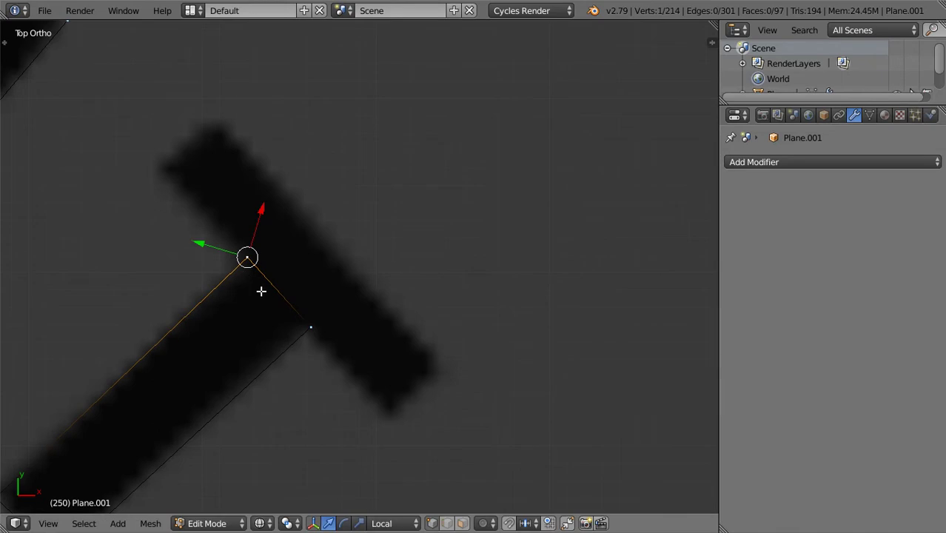
# Step: Extrude the T stem's upper edge about 0.04 units across the crossbar to its outer side
pyautogui.keyDown('shift'); pyautogui.rightClick(304, 319); pyautogui.keyUp('shift')
pyautogui.press('e')
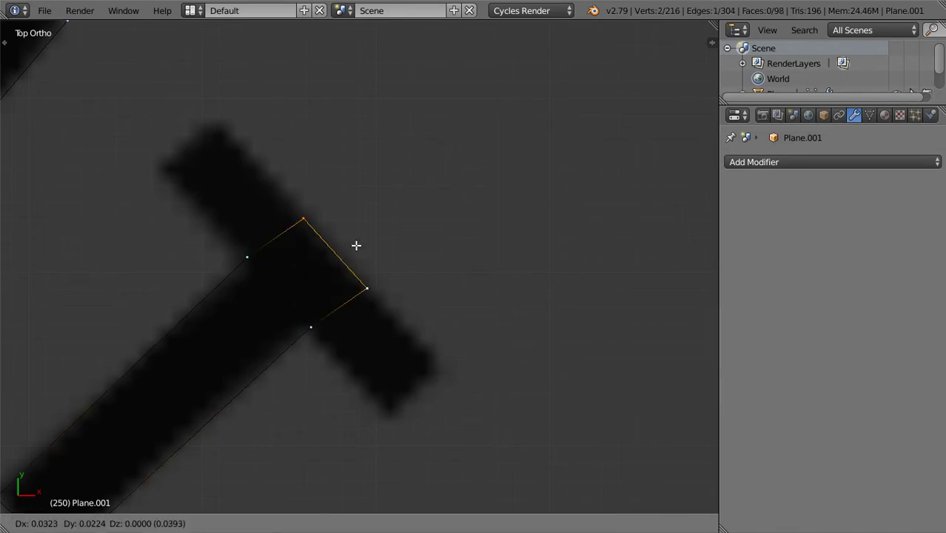
pyautogui.click(356, 244)
# Step: Extrude the crossbar's upper side edge about 0.07 units to form the T's upper arm and adjust its outer corner
pyautogui.rightClick(302, 221)
pyautogui.keyDown('shift'); pyautogui.rightClick(256, 247); pyautogui.keyUp('shift')
pyautogui.press('e')
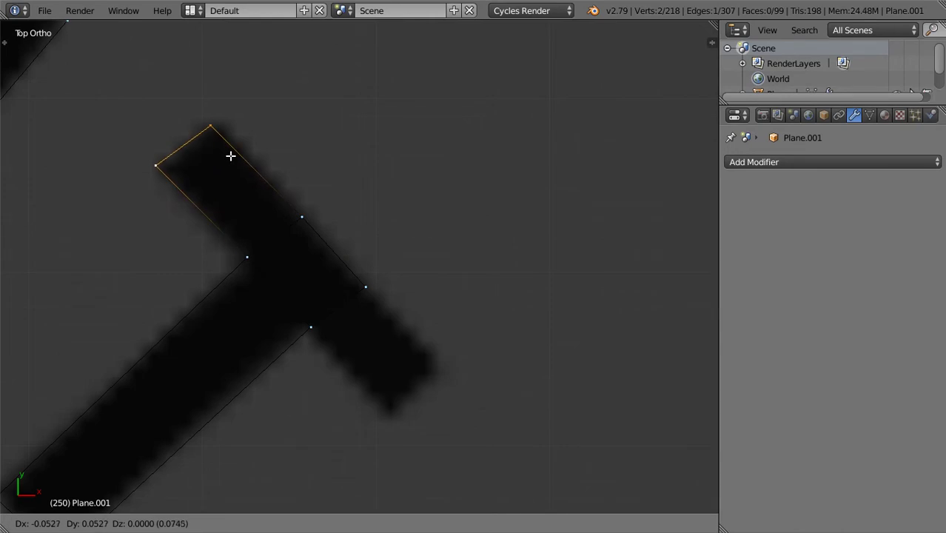
pyautogui.click(230, 152)
pyautogui.rightClick(223, 127)
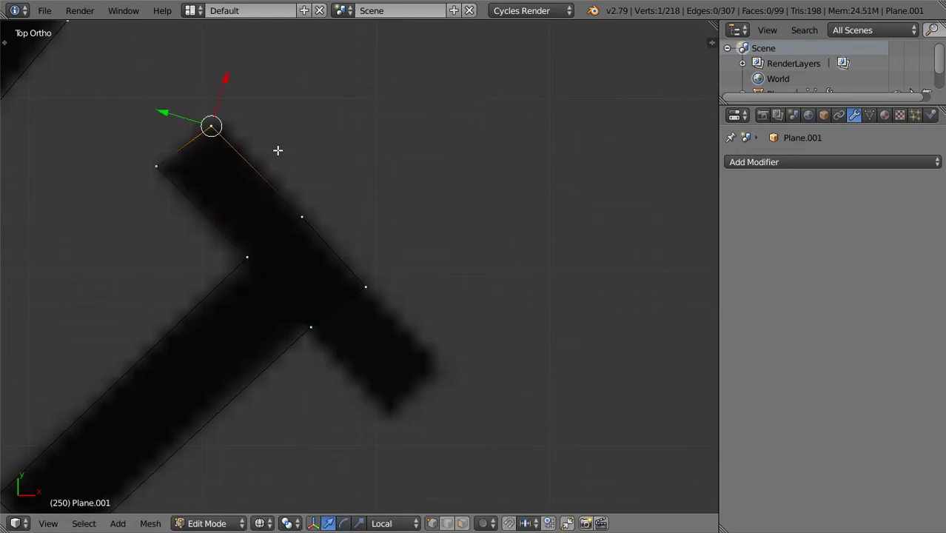
pyautogui.click(255, 110)
# Step: Extrude the crossbar's opposite side edge about 0.064 units to the end of the T's lower arm
pyautogui.rightClick(327, 330)
pyautogui.keyDown('shift'); pyautogui.rightClick(360, 299); pyautogui.keyUp('shift')
pyautogui.press('e')
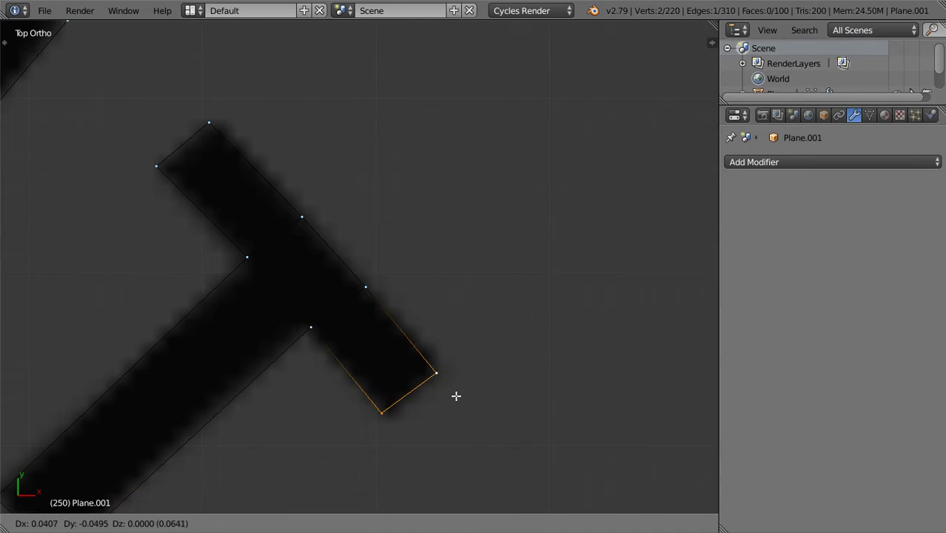
pyautogui.click(479, 380)
pyautogui.rightClick(449, 374)
# Step: Select the T's outer crossbar edges, set the transform orientation to Normal, and extend the selection to the crossbar's inner edges
pyautogui.keyDown('alt'); pyautogui.rightClick(350, 252); pyautogui.keyUp('alt')
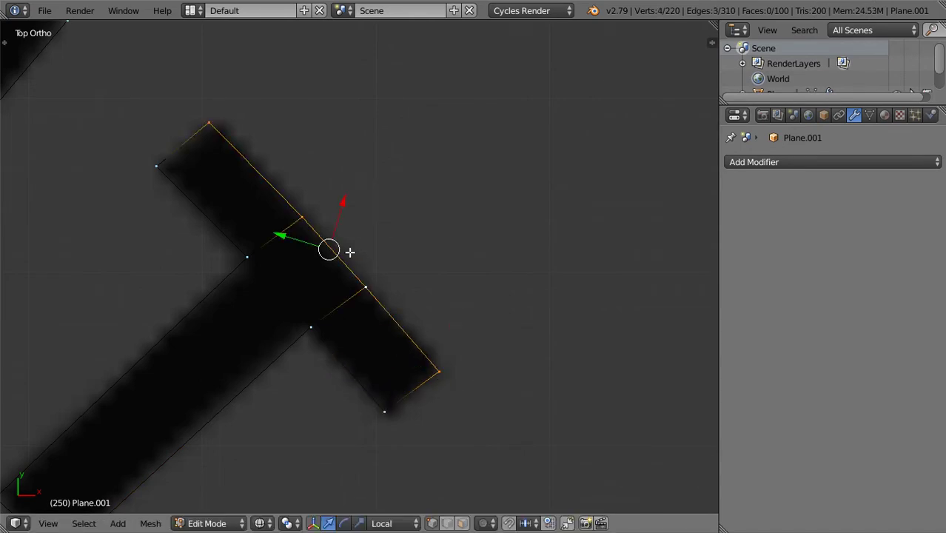
pyautogui.click(392, 524)
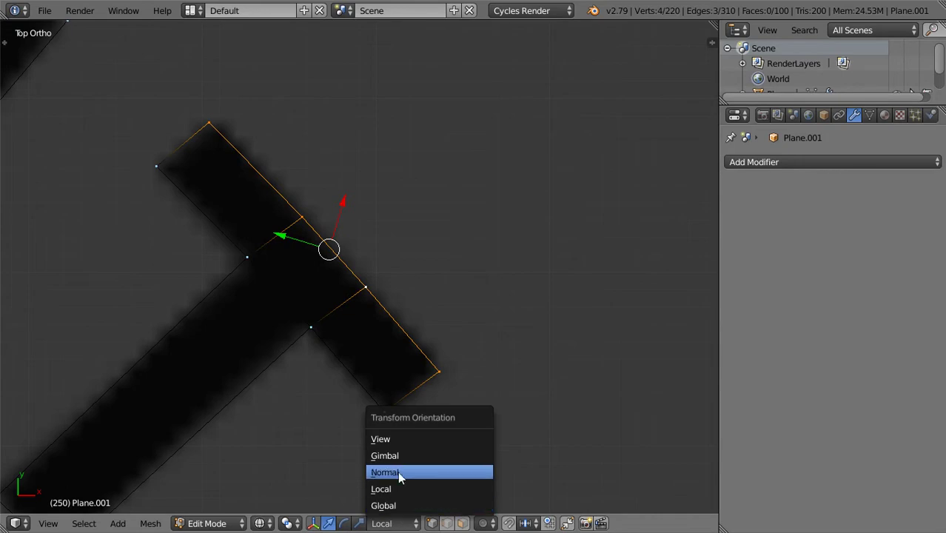
pyautogui.click(398, 471)
pyautogui.scroll(-3, 363, 288)
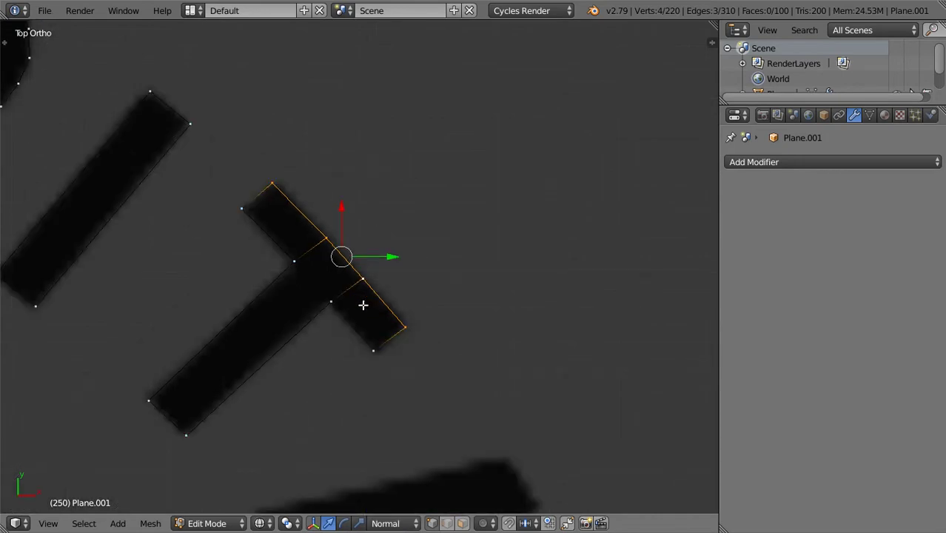
pyautogui.scroll(2, 365, 300)
pyautogui.keyDown('alt'); pyautogui.keyDown('shift'); pyautogui.rightClick(292, 300); pyautogui.keyUp('shift'); pyautogui.keyUp('alt')
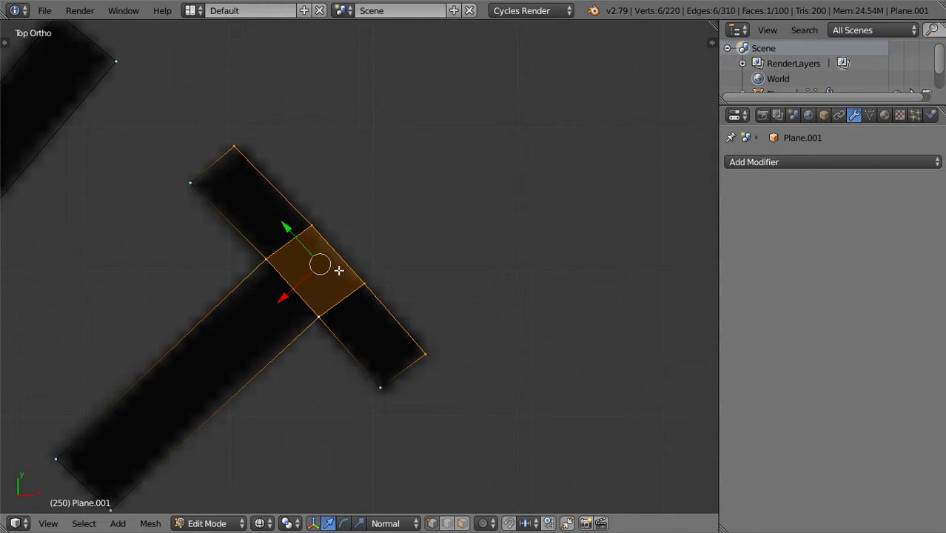
# Step: Inspect the traced letters against the whole circular logo in Object Mode, keeping the Normal orientation
pyautogui.scroll(-2, 338, 271)
pyautogui.press('Tab')
pyautogui.press('Tab')
pyautogui.press('Tab')
pyautogui.scroll(-7, 374, 260)
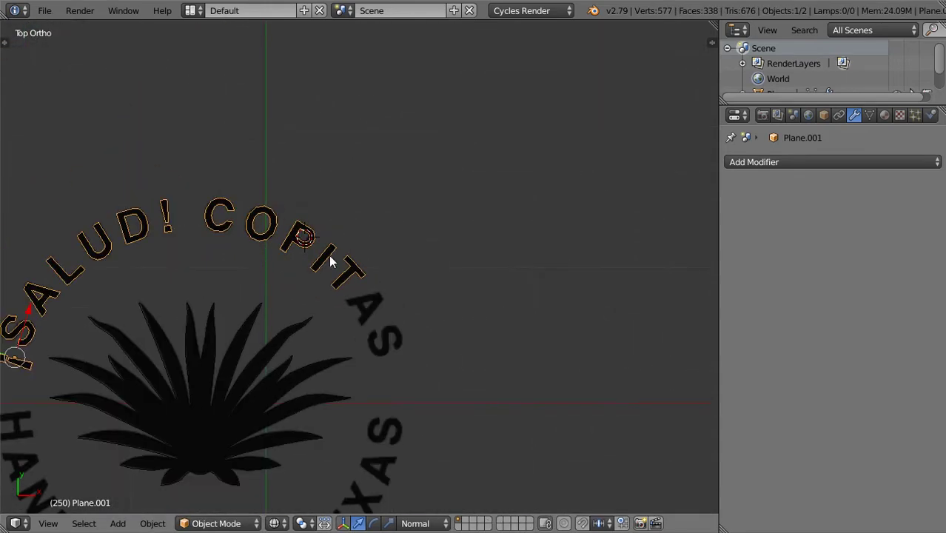
pyautogui.scroll(-1, 238, 298)
pyautogui.scroll(1, 141, 307)
pyautogui.click(419, 524)
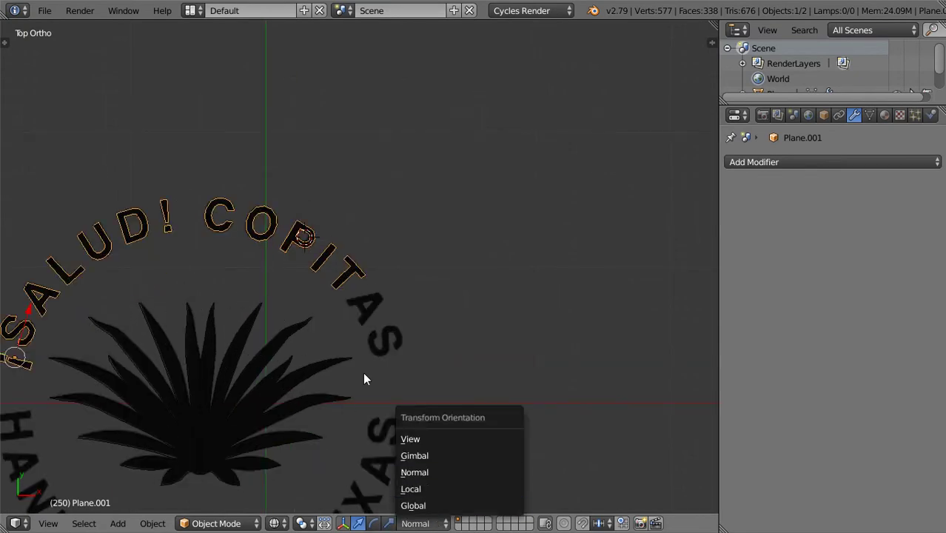
pyautogui.click(429, 472)
# Step: Duplicate the linked mesh of the first A in SALUD onto the A of COPITAS
pyautogui.press('Tab')
pyautogui.keyDown('shift'); pyautogui.moveTo(107, 265); pyautogui.dragTo(120, 284, button='middle'); pyautogui.keyUp('shift')
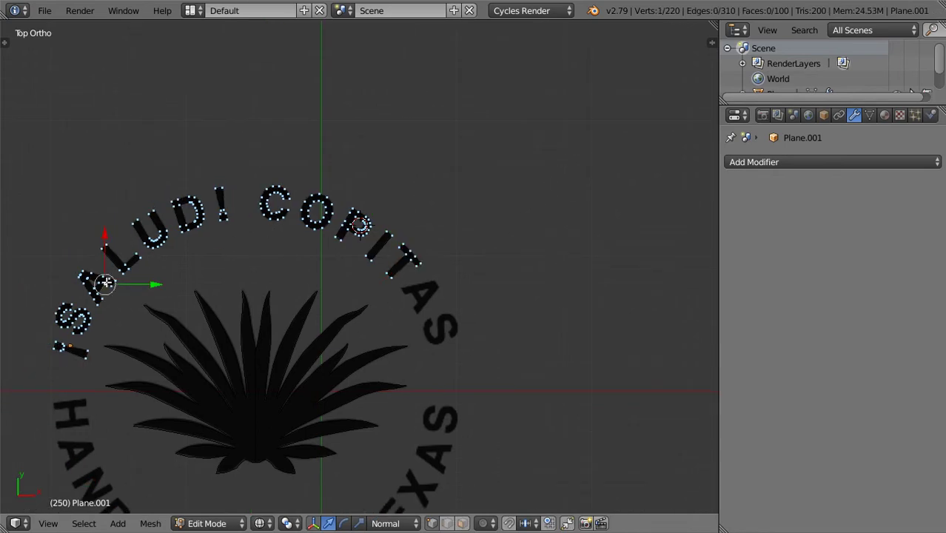
pyautogui.press('l')
pyautogui.hotkey('shift', 'd')
pyautogui.click(429, 292)
pyautogui.scroll(3, 249, 339)
pyautogui.scroll(-3, 222, 340)
# Step: Duplicate the linked mesh of the S in SALUD onto the S of COPITAS
pyautogui.rightClick(79, 317)
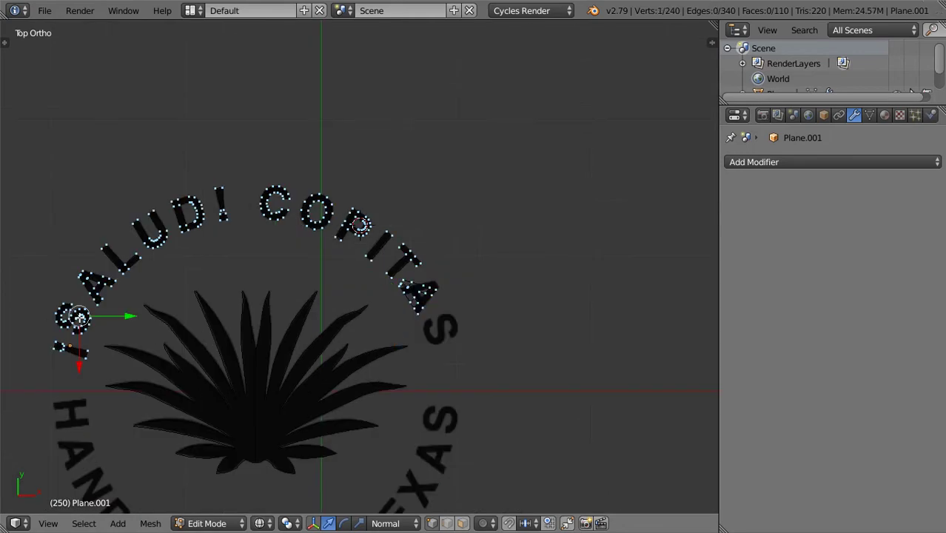
pyautogui.press('l')
pyautogui.hotkey('shift', 'd')
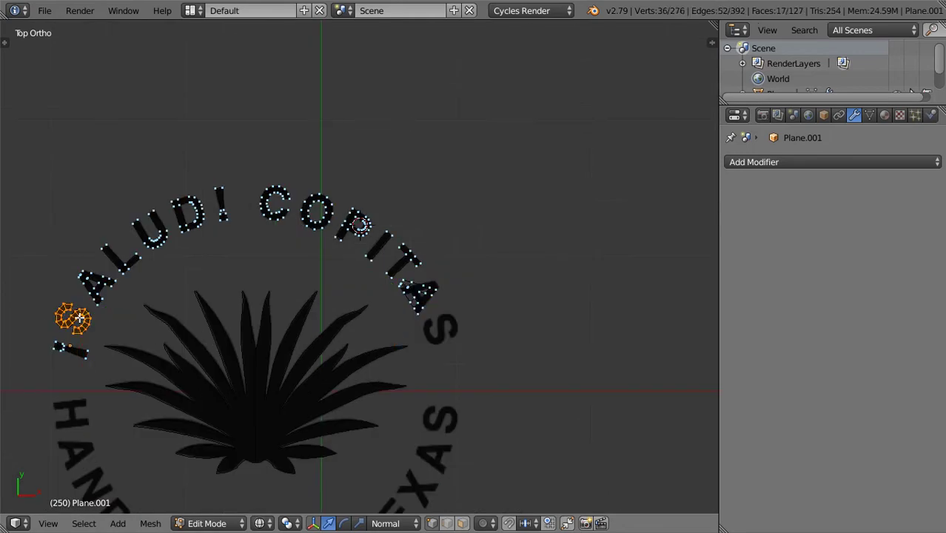
pyautogui.click(454, 319)
pyautogui.scroll(8, 454, 320)
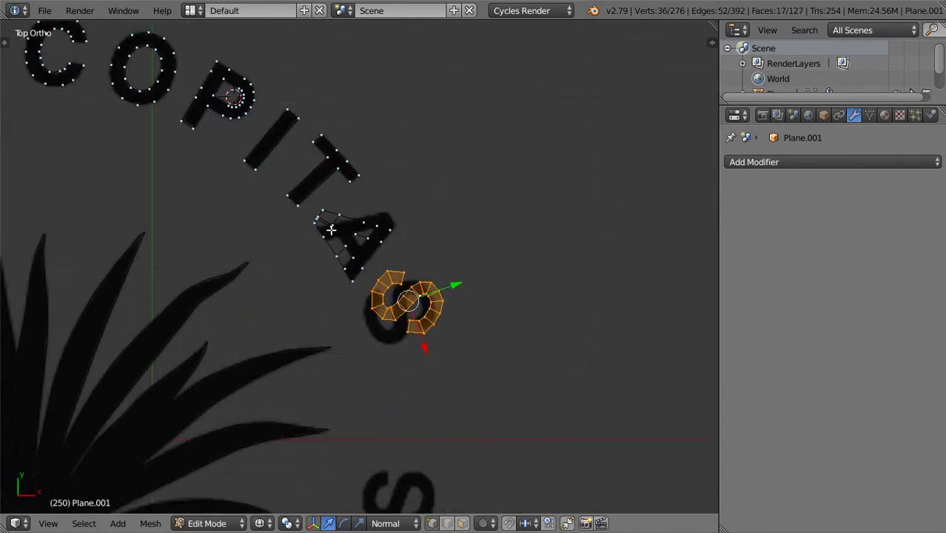
pyautogui.scroll(-3, 440, 309)
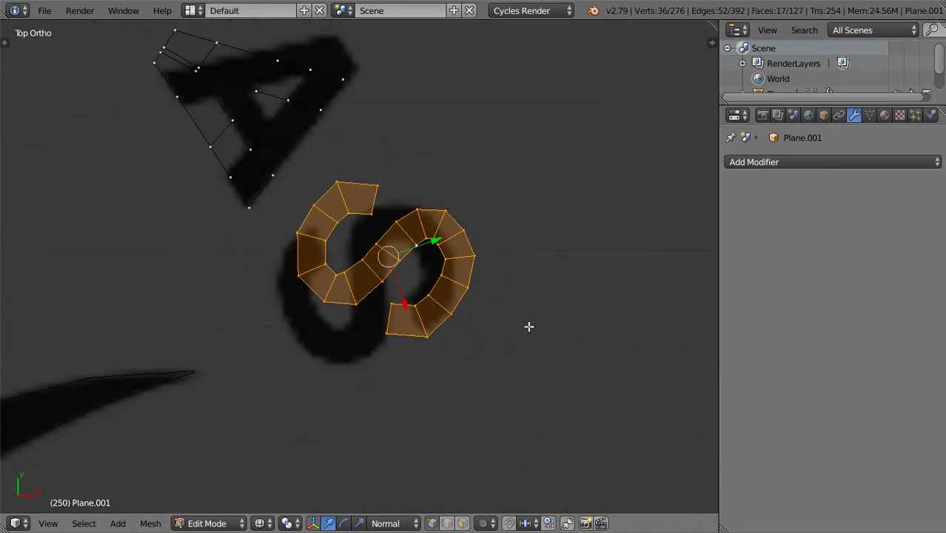
# Step: Rotate the duplicated S and move it to match the reference S at the end of COPITAS
pyautogui.press('r')
pyautogui.click(244, 287)
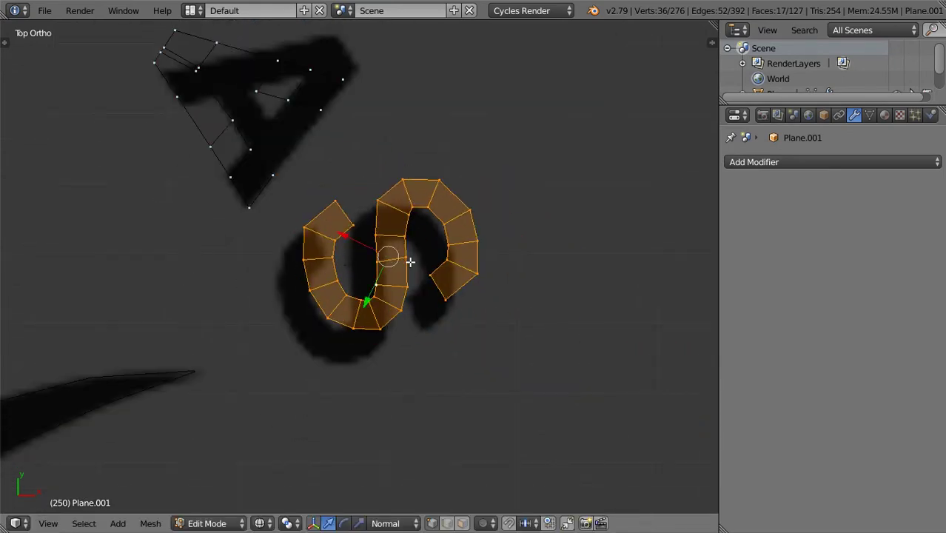
pyautogui.press('g')
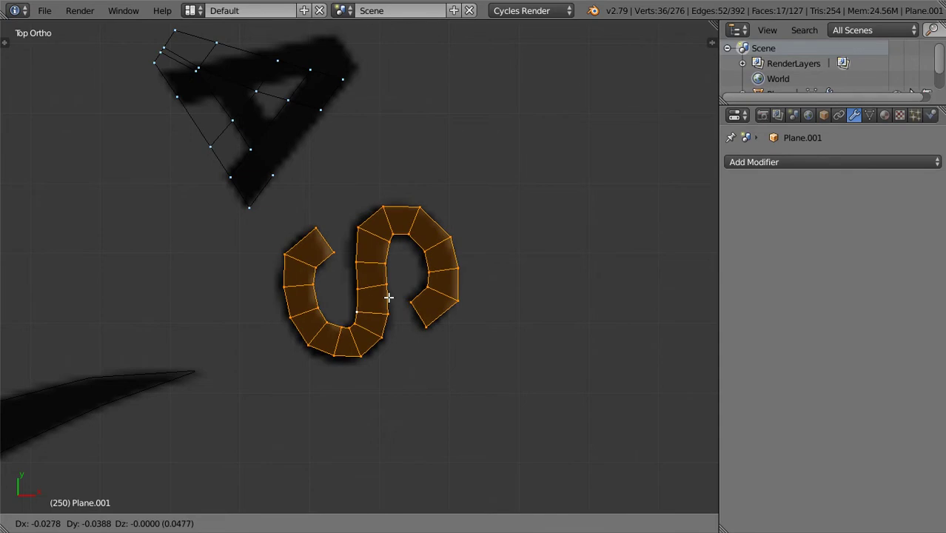
pyautogui.click(375, 324)
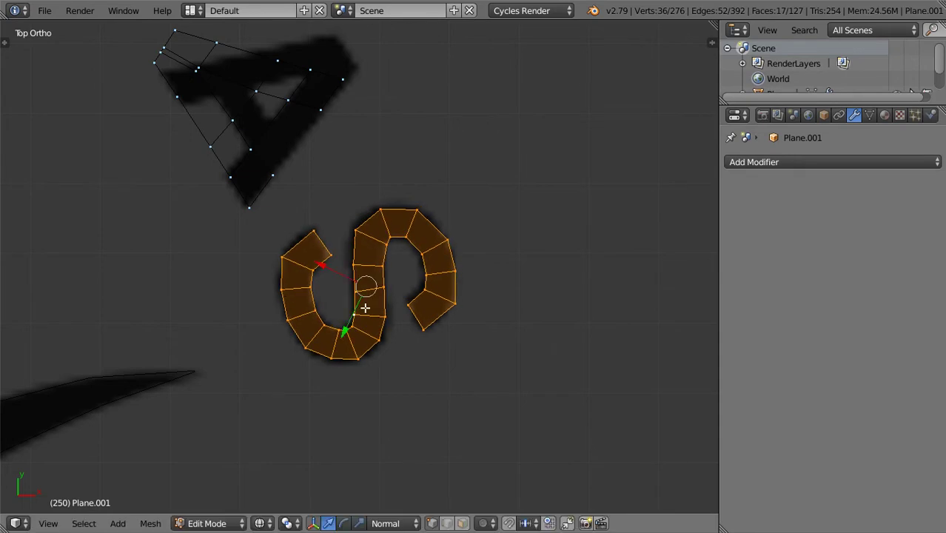
# Step: Select the whole duplicated A, rotate it about 111°, and move it onto the reference A of COPITAS
pyautogui.scroll(2, 320, 152)
pyautogui.rightClick(317, 151)
pyautogui.hotkey('ctrl', 'l')
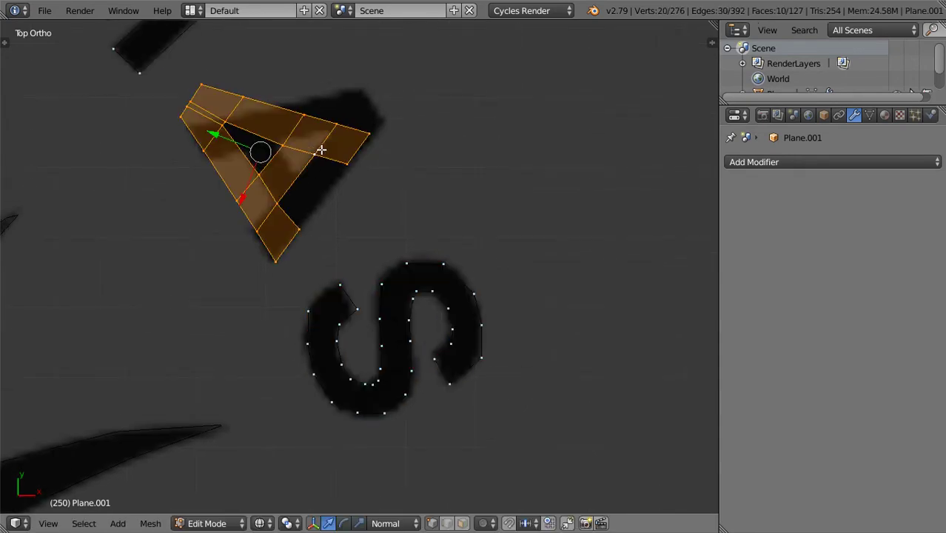
pyautogui.press('r')
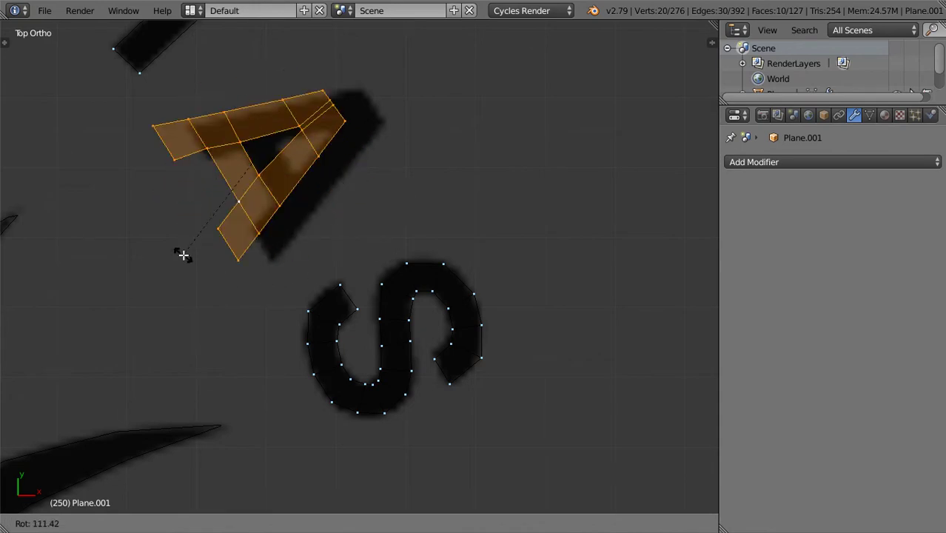
pyautogui.click(184, 253)
pyautogui.press('g')
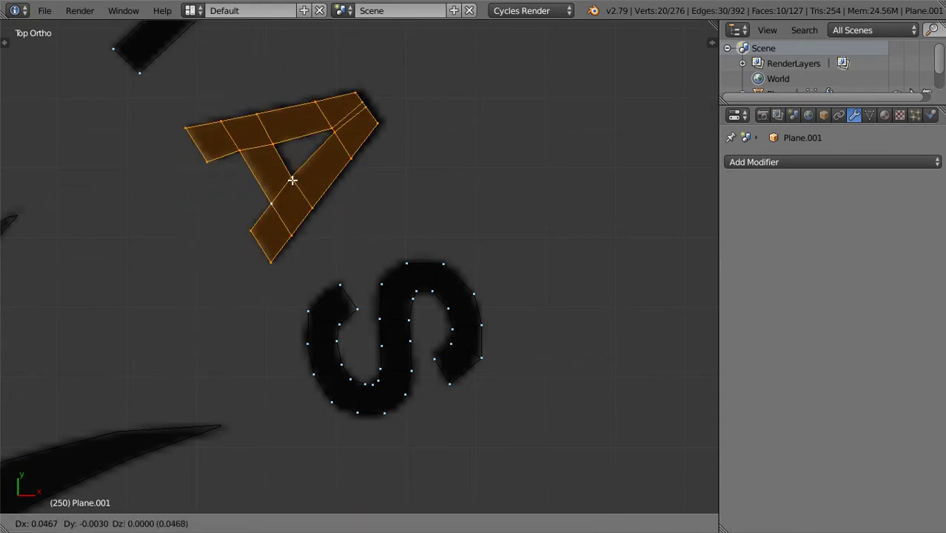
pyautogui.click(296, 194)
# Step: Switch to solid shading and inspect the traced lettering and the HANDMADE IN TEXAS reference text in Object Mode
pyautogui.scroll(-5, 296, 194)
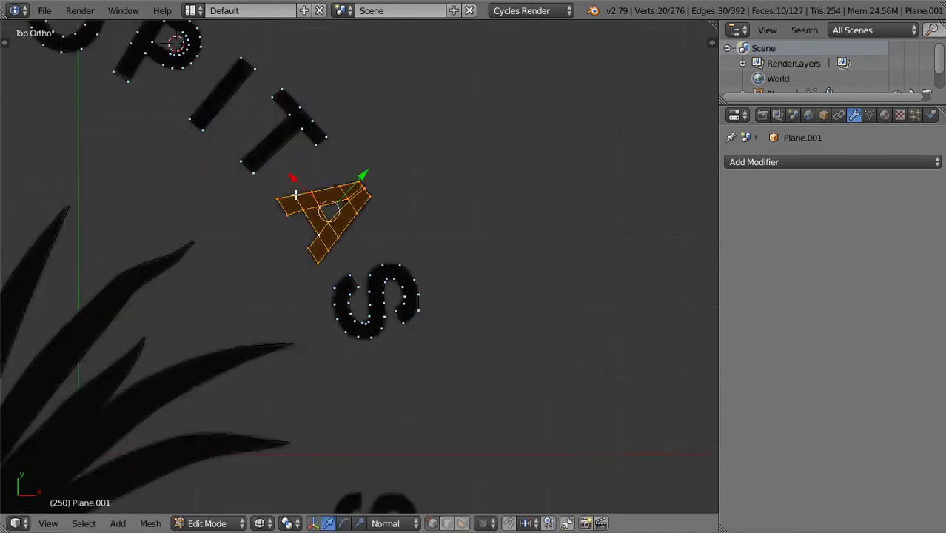
pyautogui.press('z')
pyautogui.scroll(-3, 358, 278)
pyautogui.press('Tab')
pyautogui.keyDown('shift'); pyautogui.moveTo(265, 280); pyautogui.dragTo(386, 139, button='middle'); pyautogui.keyUp('shift')
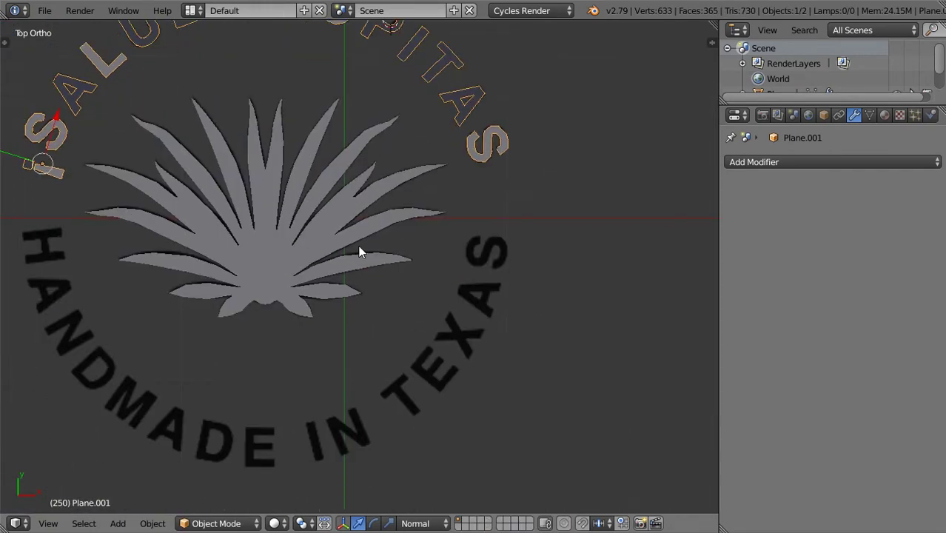
pyautogui.keyDown('shift'); pyautogui.moveTo(360, 240); pyautogui.dragTo(379, 211, button='middle'); pyautogui.keyUp('shift')
pyautogui.keyDown('shift'); pyautogui.moveTo(282, 235); pyautogui.dragTo(326, 300, button='middle'); pyautogui.keyUp('shift')
pyautogui.scroll(-2, 340, 295)
pyautogui.scroll(4, 342, 258)
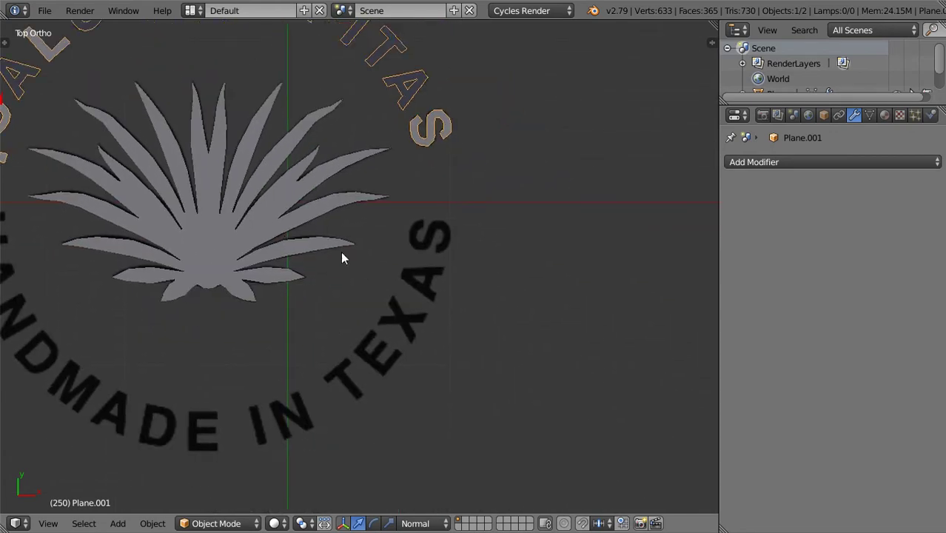
# Step: Select the whole S mesh of COPITAS in Edit Mode and duplicate it onto the S of TEXAS
pyautogui.press('Tab')
pyautogui.scroll(2, 408, 173)
pyautogui.scroll(3, 375, 271)
pyautogui.rightClick(409, 141)
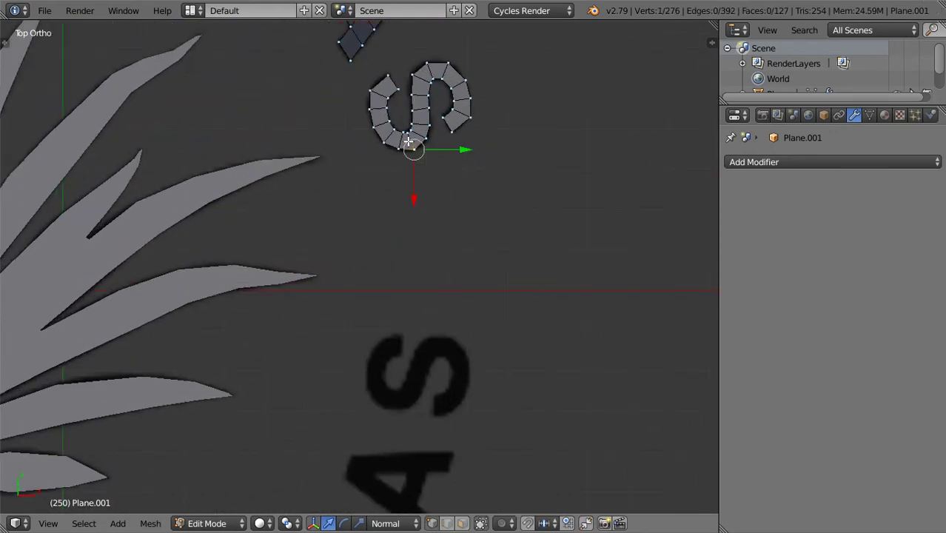
pyautogui.hotkey('ctrl', 'l')
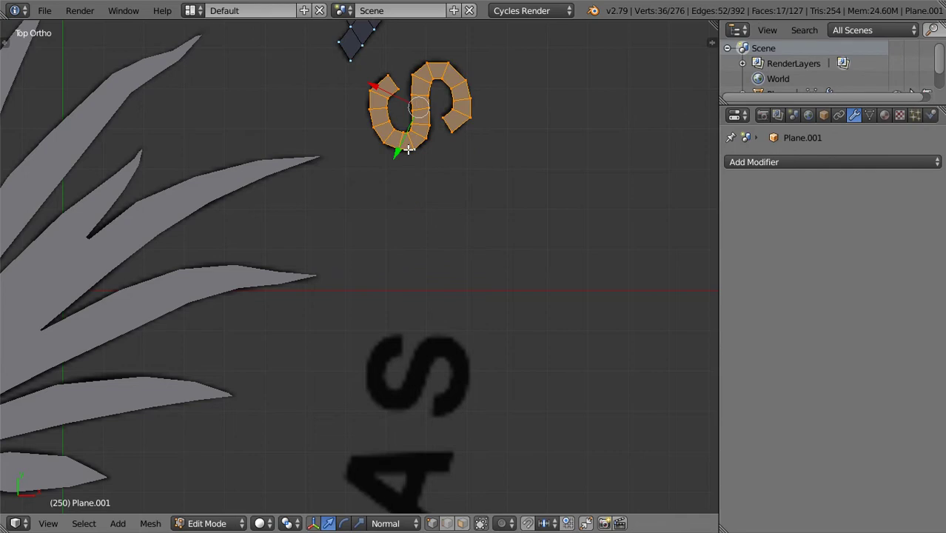
pyautogui.hotkey('shift', 'd')
pyautogui.click(495, 393)
# Step: Rotate the duplicated S and move it to match the reference S at the end of TEXAS
pyautogui.press('r')
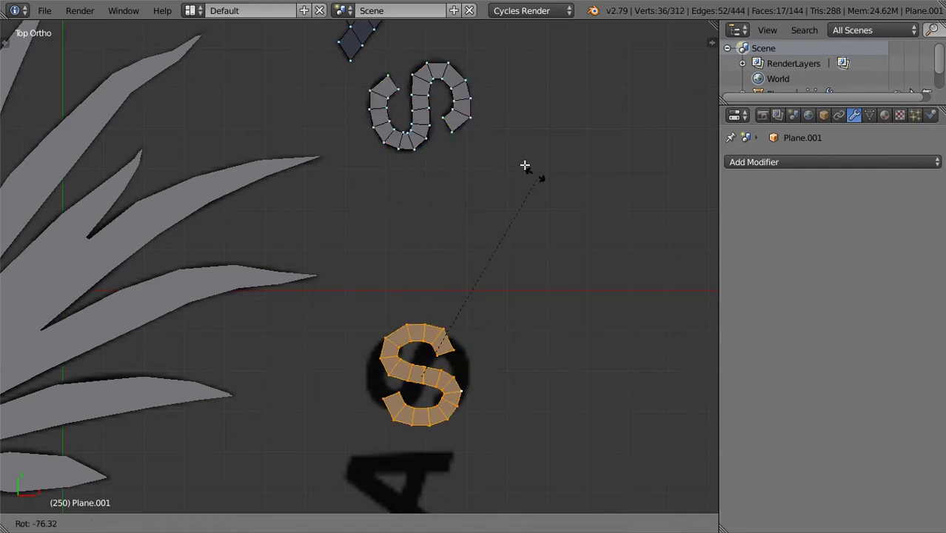
pyautogui.click(319, 280)
pyautogui.press('g')
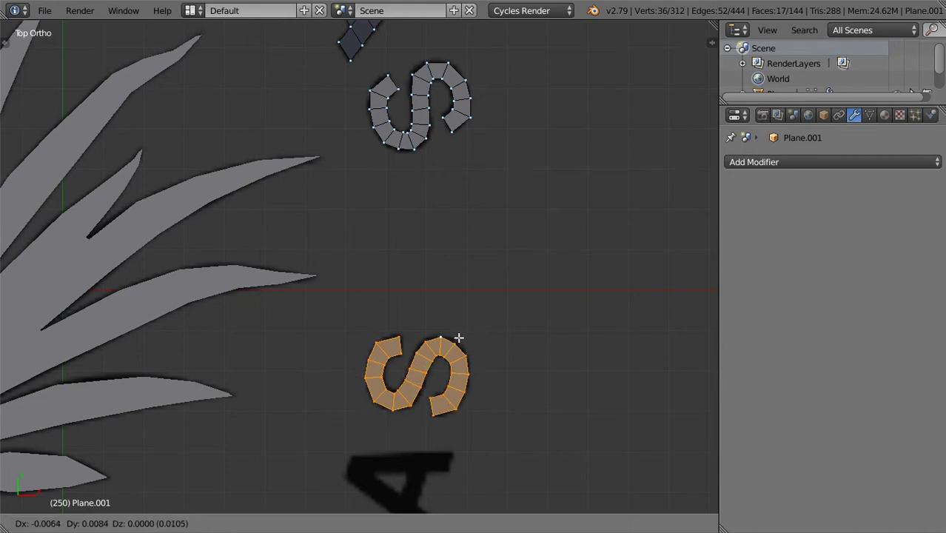
pyautogui.click(460, 339)
# Step: Select the whole A mesh of COPITAS and duplicate it onto the reference A of TEXAS
pyautogui.scroll(-3, 461, 343)
pyautogui.keyDown('shift'); pyautogui.moveTo(463, 377); pyautogui.dragTo(481, 286, button='middle'); pyautogui.keyUp('shift')
pyautogui.scroll(-4, 507, 196)
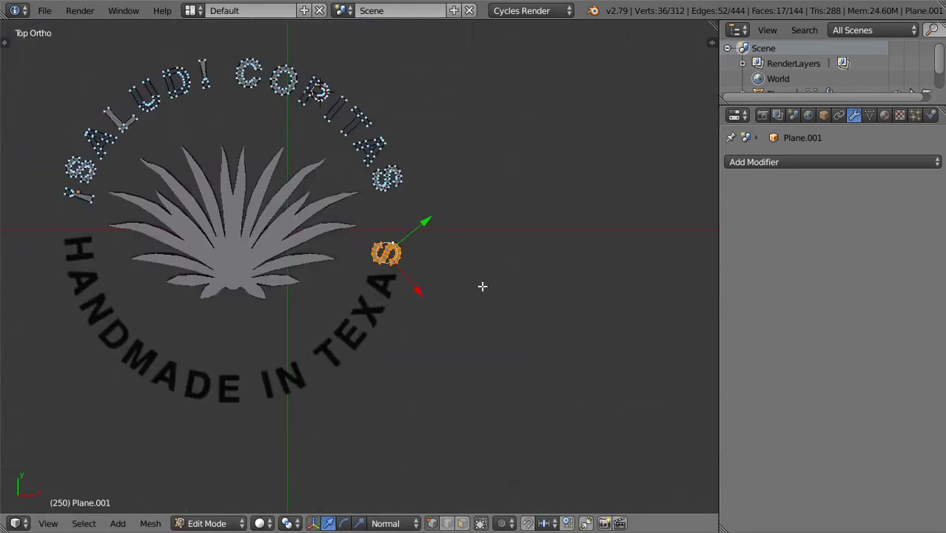
pyautogui.scroll(3, 482, 288)
pyautogui.rightClick(355, 135)
pyautogui.hotkey('ctrl', 'l')
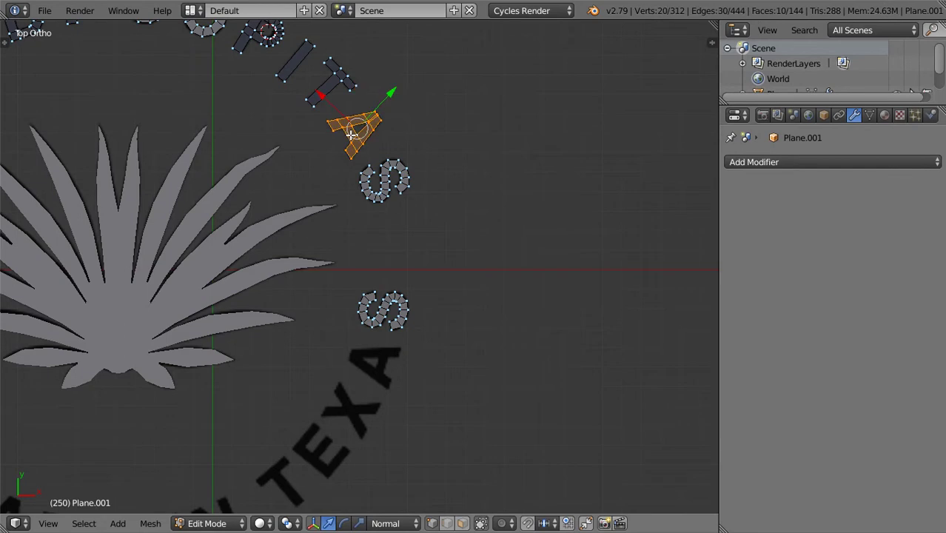
pyautogui.hotkey('shift', 'd')
pyautogui.click(371, 362)
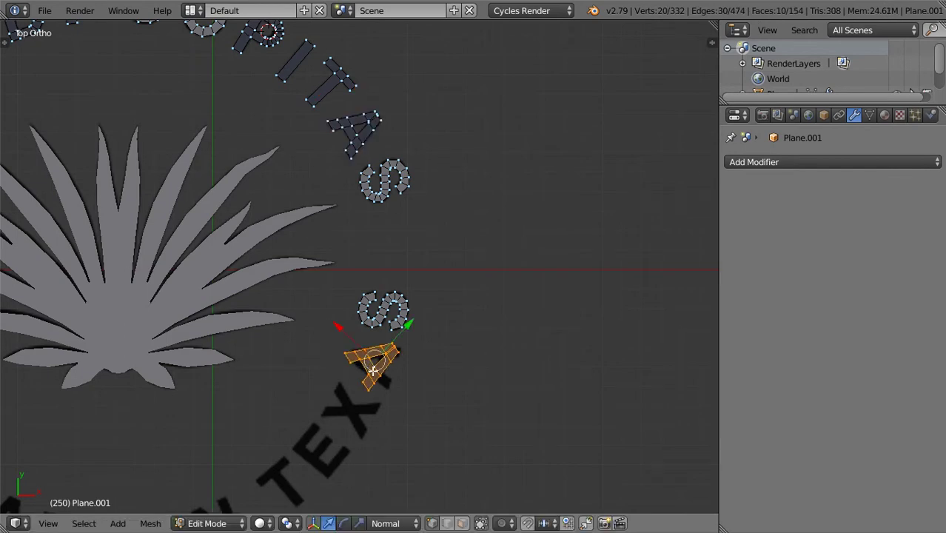
# Step: Rotate the duplicated A and move it to line up with the reference A of TEXAS
pyautogui.scroll(3, 370, 361)
pyautogui.keyDown('shift'); pyautogui.moveTo(402, 385); pyautogui.dragTo(336, 247, button='middle'); pyautogui.keyUp('shift')
pyautogui.press('r')
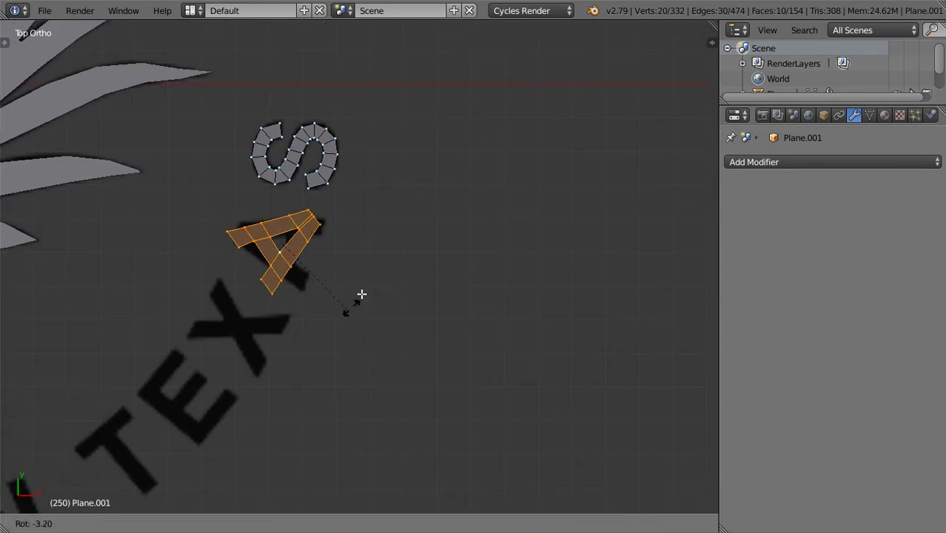
pyautogui.click(296, 60)
pyautogui.scroll(2, 371, 269)
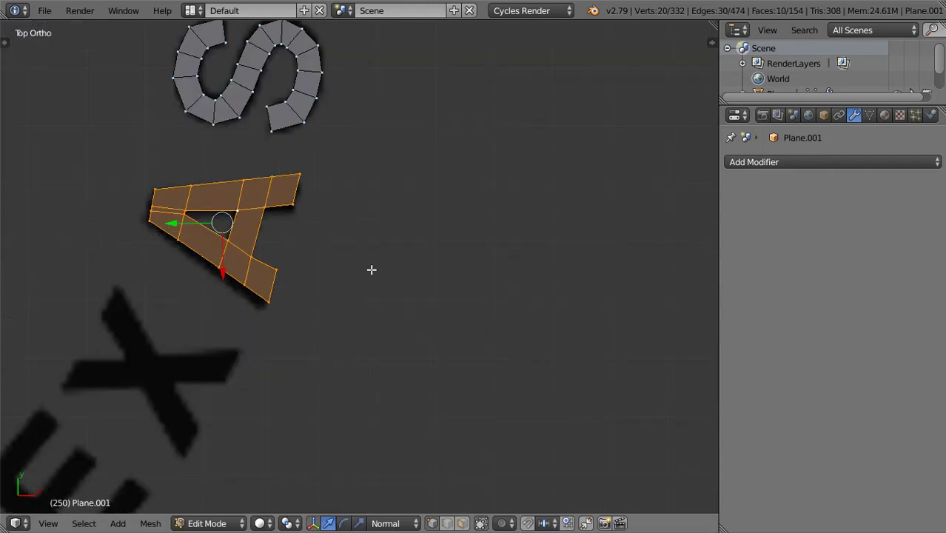
pyautogui.keyDown('shift'); pyautogui.moveTo(281, 252); pyautogui.dragTo(329, 217, button='middle'); pyautogui.keyUp('shift')
pyautogui.press('r')
pyautogui.click(393, 246)
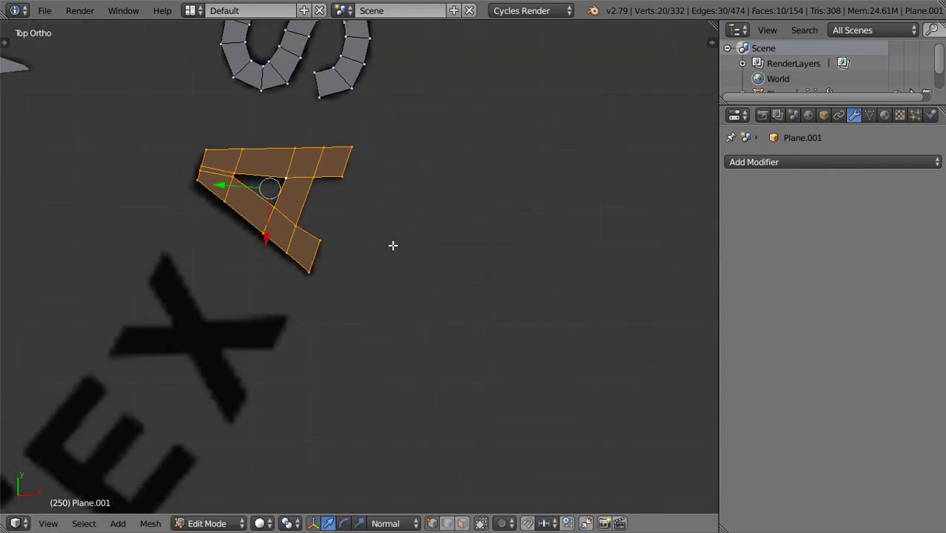
pyautogui.press('g')
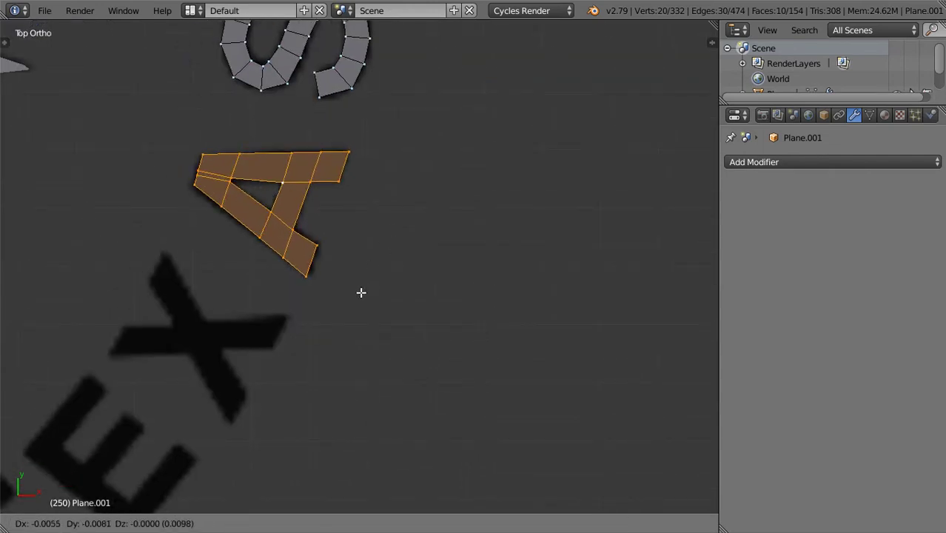
pyautogui.click(362, 292)
# Step: Check the A of TEXAS in Object Mode and nudge the mesh in Edit Mode to center it on the reference
pyautogui.press('Tab')
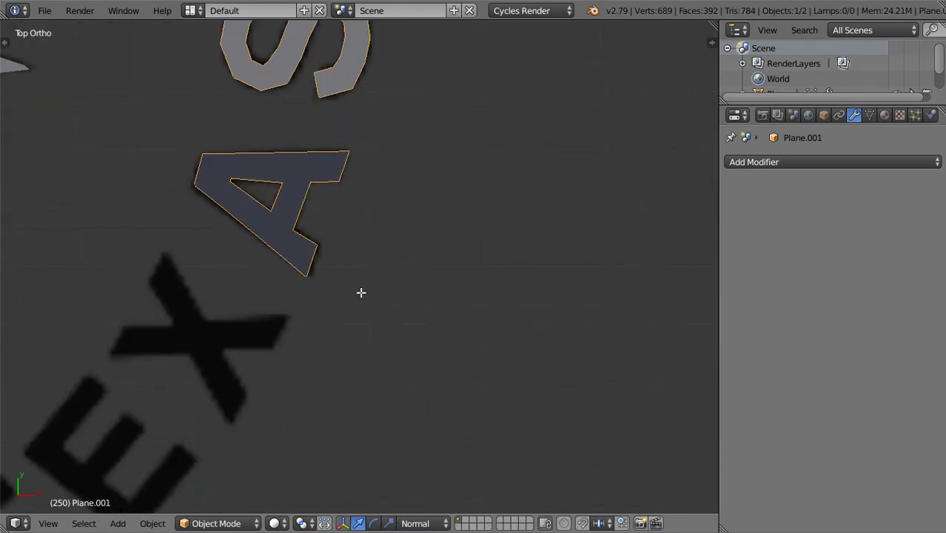
pyautogui.press('Tab')
pyautogui.scroll(4, 361, 293)
pyautogui.press('g')
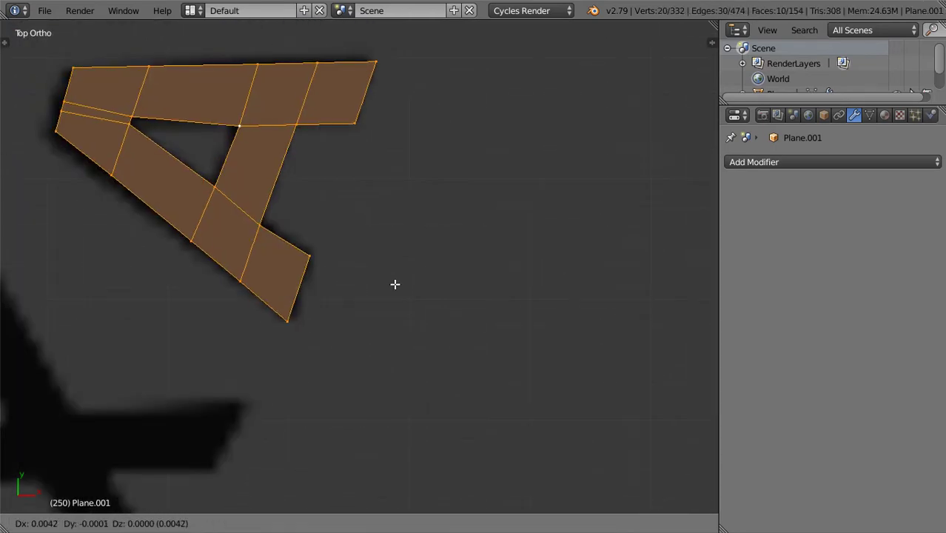
pyautogui.click(424, 280)
pyautogui.press('g')
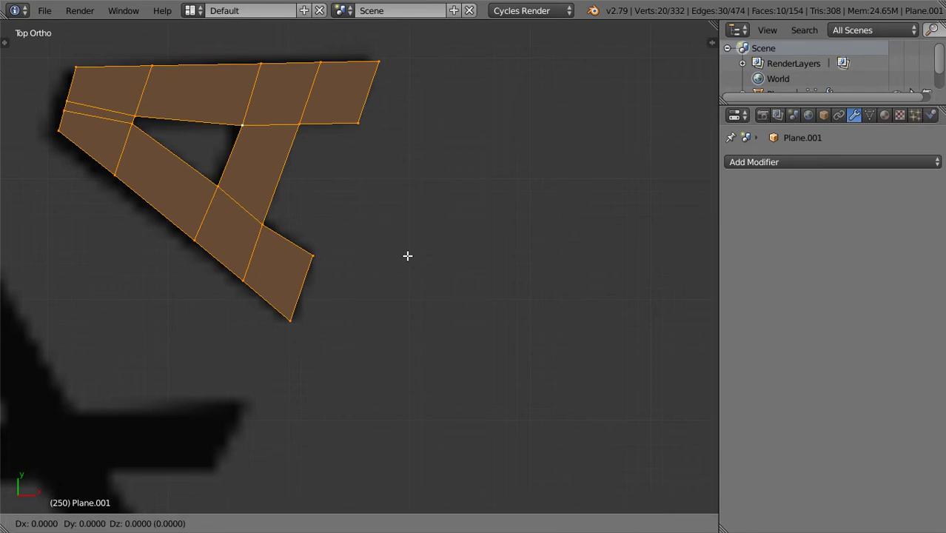
pyautogui.click(328, 291)
# Step: Duplicate the end edge of the A's lower leg onto the lower end of the reference X and rotate it to match
pyautogui.scroll(-3, 311, 305)
pyautogui.keyDown('shift'); pyautogui.moveTo(289, 326); pyautogui.dragTo(360, 240, button='middle'); pyautogui.keyUp('shift')
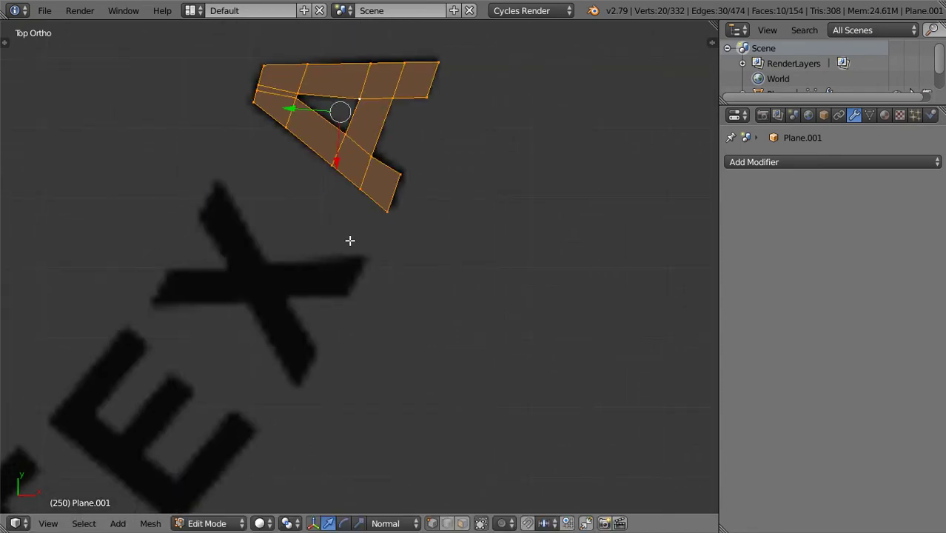
pyautogui.scroll(1, 351, 241)
pyautogui.keyDown('shift'); pyautogui.moveTo(278, 267); pyautogui.dragTo(336, 175, button='middle'); pyautogui.keyUp('shift')
pyautogui.scroll(-3, 341, 175)
pyautogui.scroll(2, 359, 174)
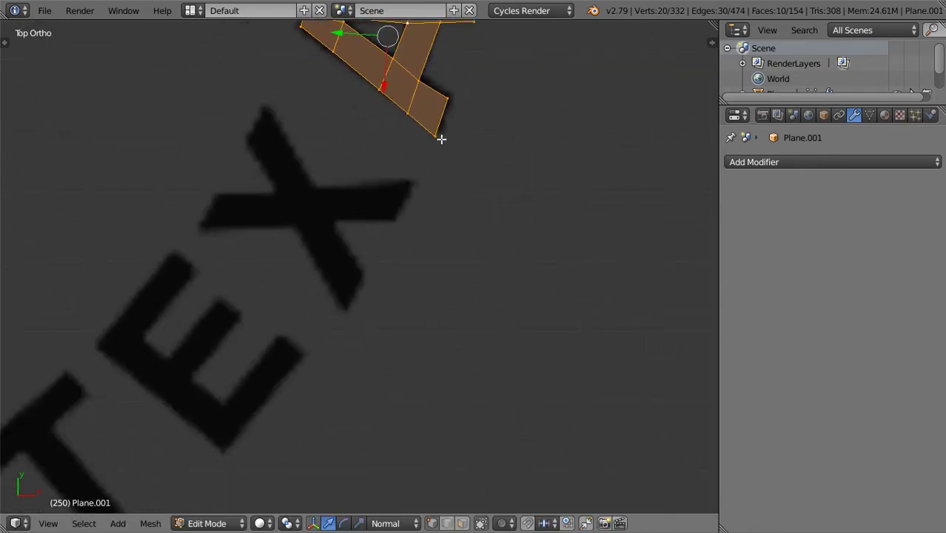
pyautogui.rightClick(436, 135)
pyautogui.keyDown('shift'); pyautogui.rightClick(448, 100); pyautogui.keyUp('shift')
pyautogui.hotkey('shift', 'd')
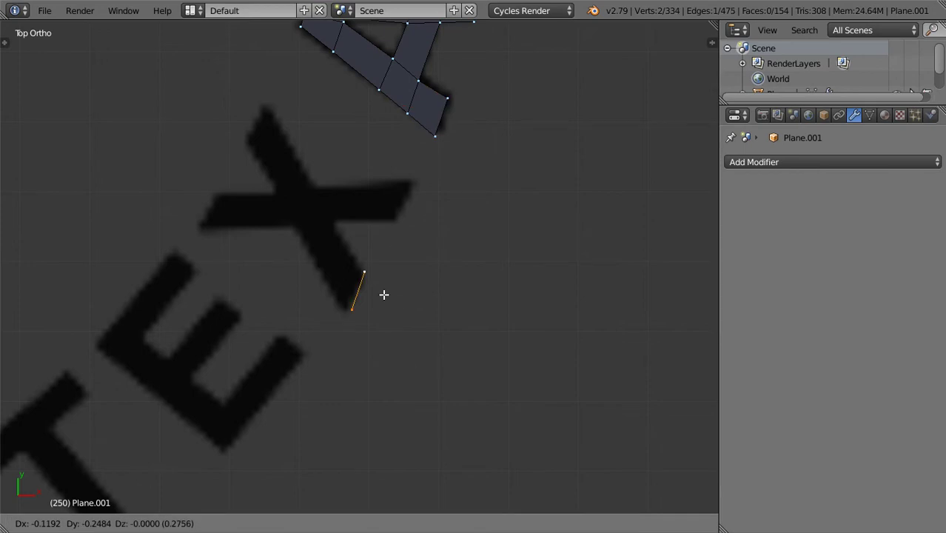
pyautogui.click(381, 295)
pyautogui.scroll(1, 382, 294)
pyautogui.scroll(1, 382, 294)
pyautogui.press('r')
pyautogui.click(429, 312)
# Step: Extrude the edge up to the opposite end of the X to form its long diagonal stroke
pyautogui.scroll(-1, 399, 245)
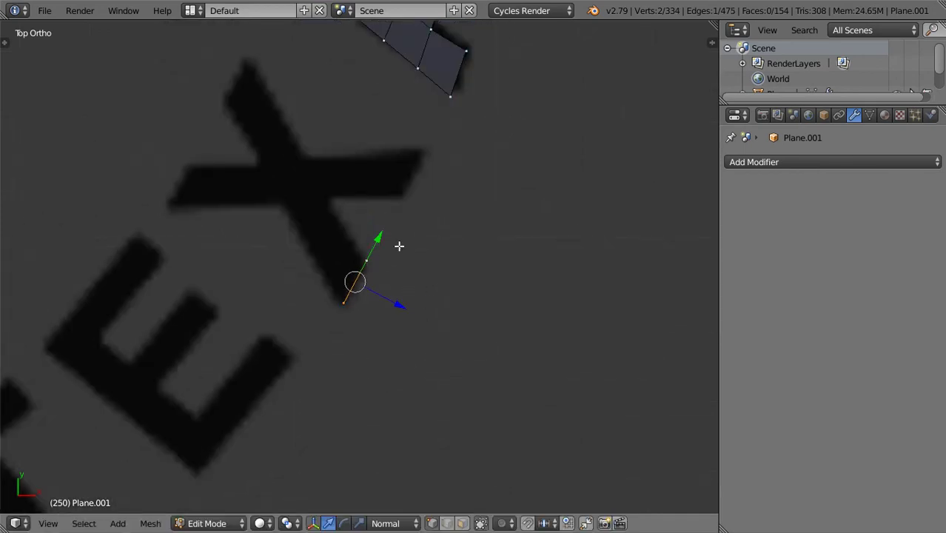
pyautogui.keyDown('shift'); pyautogui.moveTo(399, 245); pyautogui.dragTo(401, 277, button='middle'); pyautogui.keyUp('shift')
pyautogui.press('e')
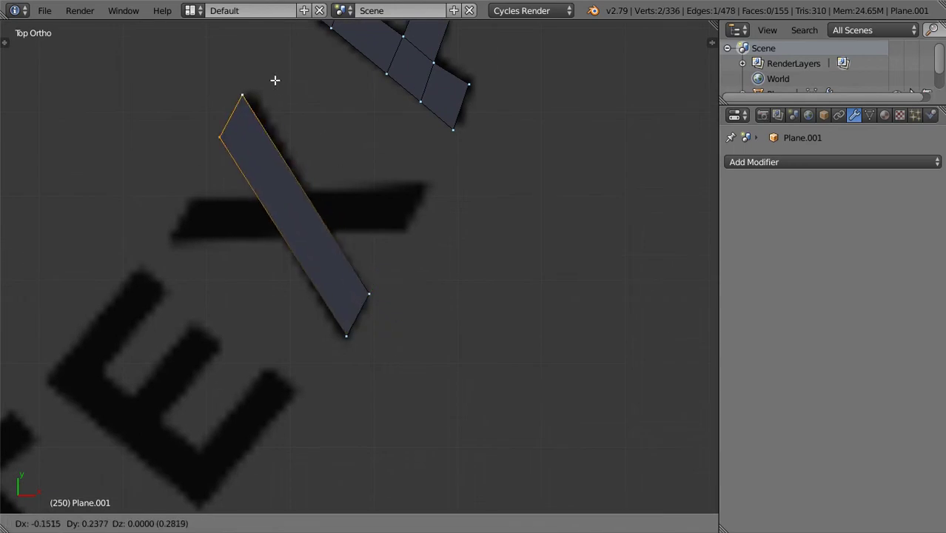
pyautogui.click(282, 80)
# Step: Add a loop cut across the X's diagonal and slide its right vertex down to the crossing stroke's lower edge
pyautogui.scroll(3, 299, 209)
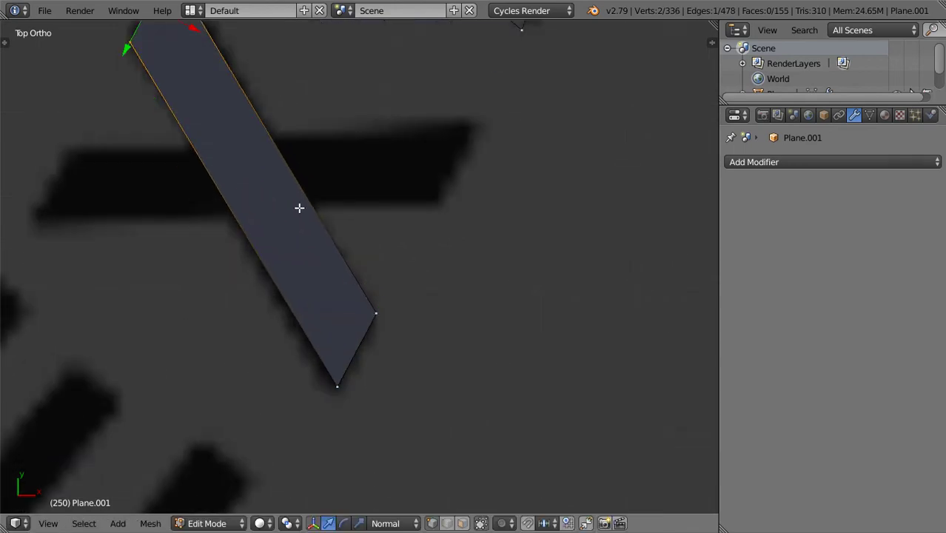
pyautogui.hotkey('ctrl', 'r')
pyautogui.click(299, 208)
pyautogui.rightClick(300, 208)
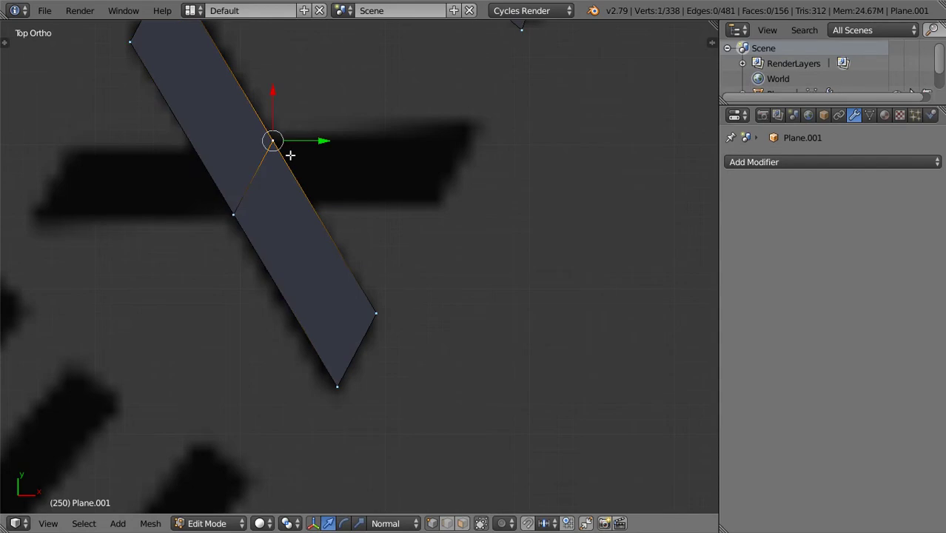
pyautogui.press('g')
pyautogui.press('g')
pyautogui.click(330, 218)
# Step: Add a second loop cut on the X's diagonal and slide its right vertex to the crossing stroke's upper edge
pyautogui.hotkey('ctrl', 'r')
pyautogui.click(254, 138)
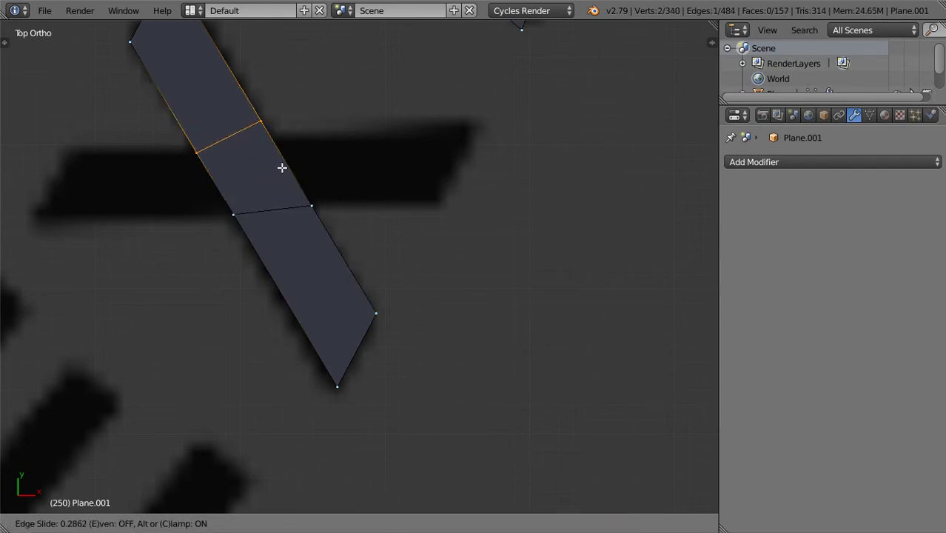
pyautogui.click(282, 131)
pyautogui.rightClick(282, 130)
pyautogui.press('g')
pyautogui.press('g')
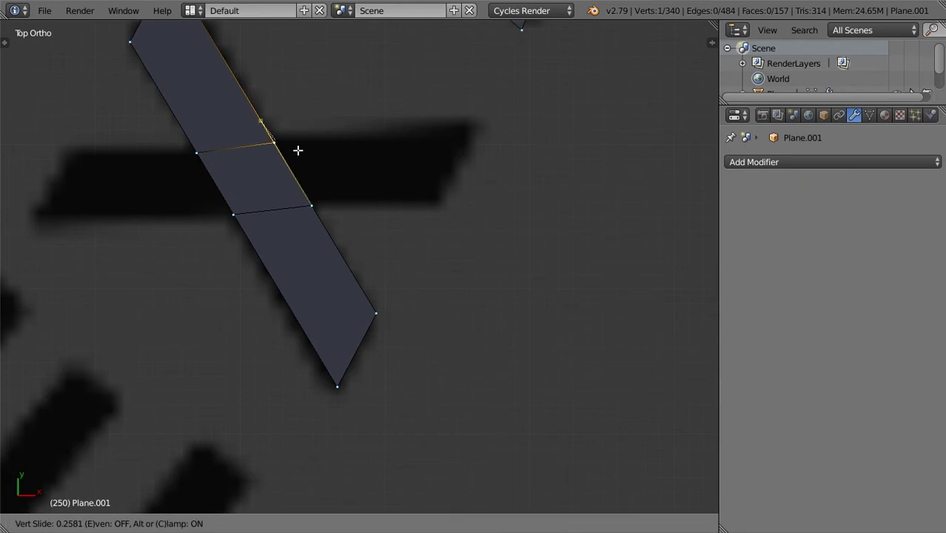
pyautogui.click(317, 183)
# Step: Slide the upper cut edge slightly down along the X's diagonal to align it with the crossing stroke
pyautogui.keyDown('shift'); pyautogui.rightClick(317, 182); pyautogui.keyUp('shift')
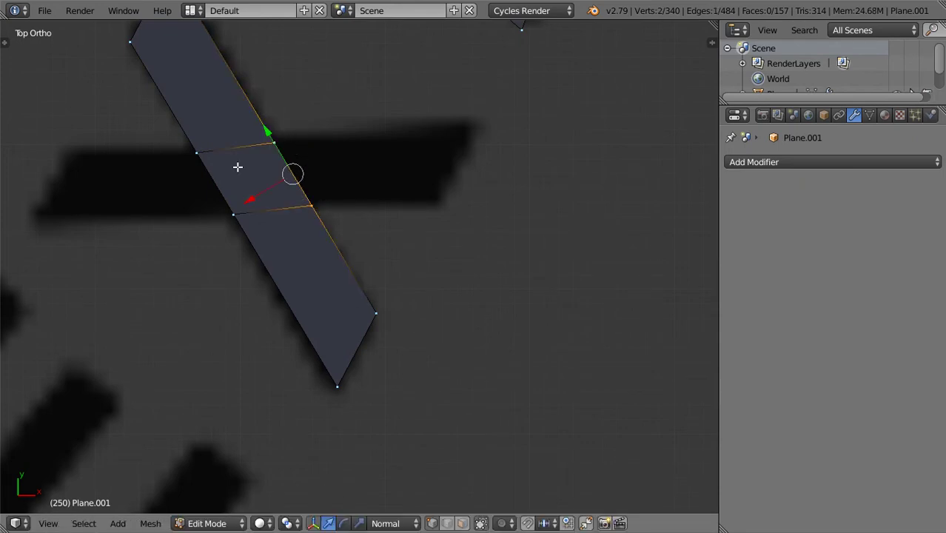
pyautogui.rightClick(279, 205)
pyautogui.press('g')
pyautogui.press('g')
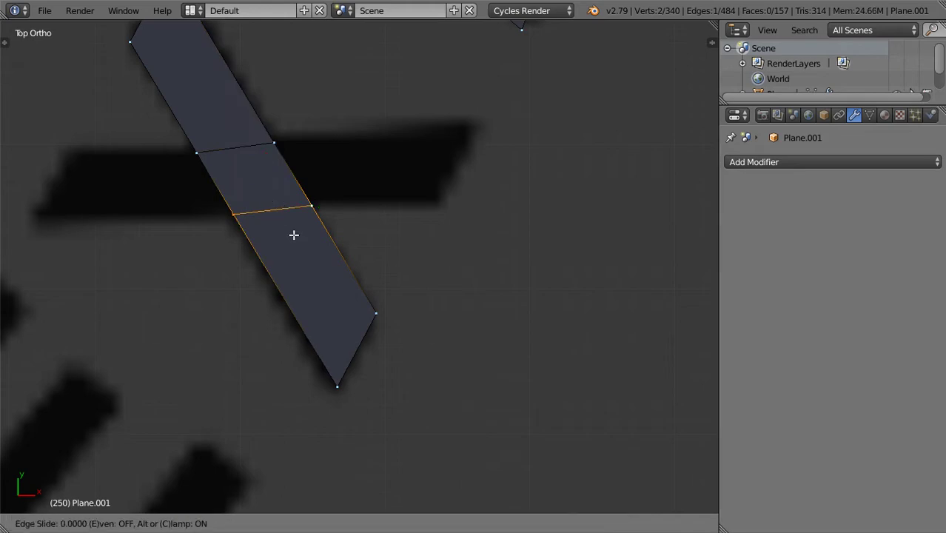
pyautogui.rightClick(289, 220)
pyautogui.rightClick(226, 157)
pyautogui.press('g')
pyautogui.press('g')
# Step: Extrude the left edge between the cuts to form the X's left arm and move its upper corner onto the reference
pyautogui.rightClick(234, 214)
pyautogui.keyDown('shift'); pyautogui.rightClick(196, 156); pyautogui.keyUp('shift')
pyautogui.press('e')
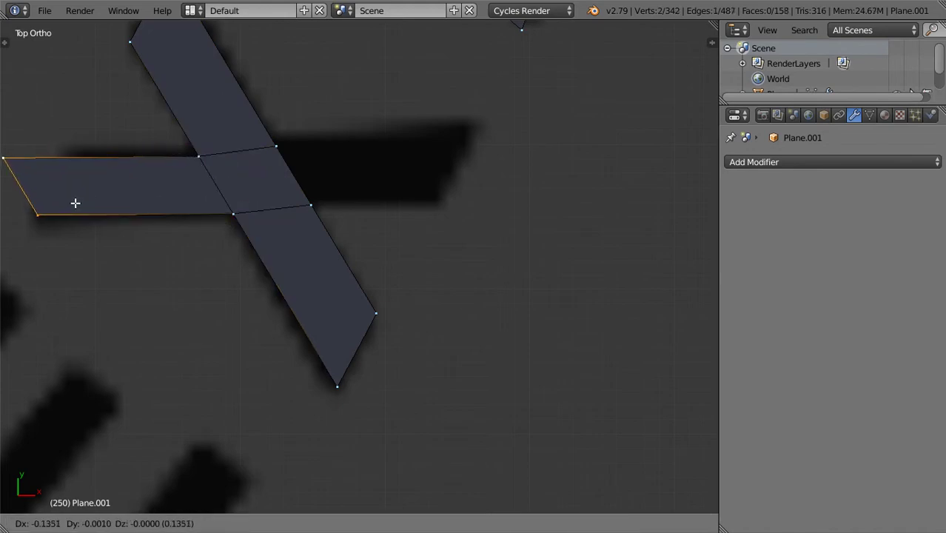
pyautogui.click(74, 203)
pyautogui.rightClick(4, 158)
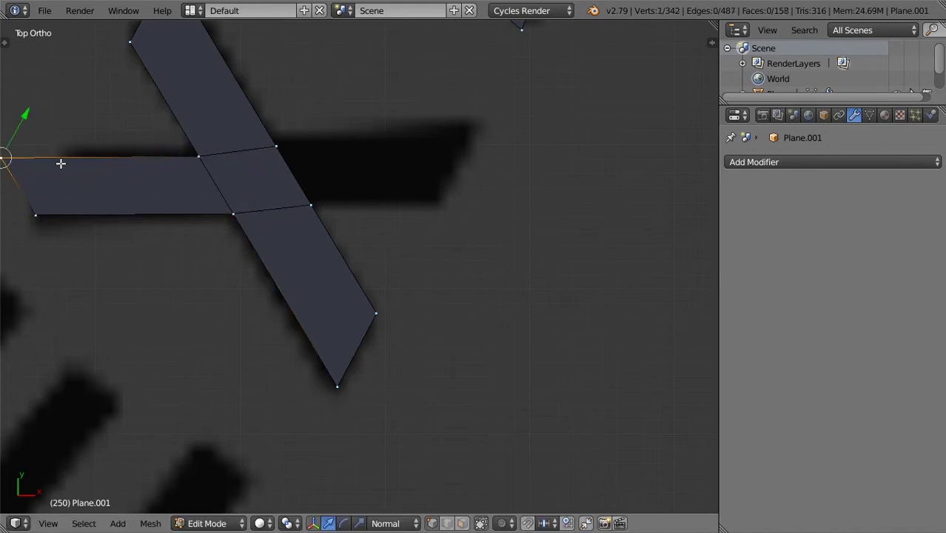
pyautogui.press('g')
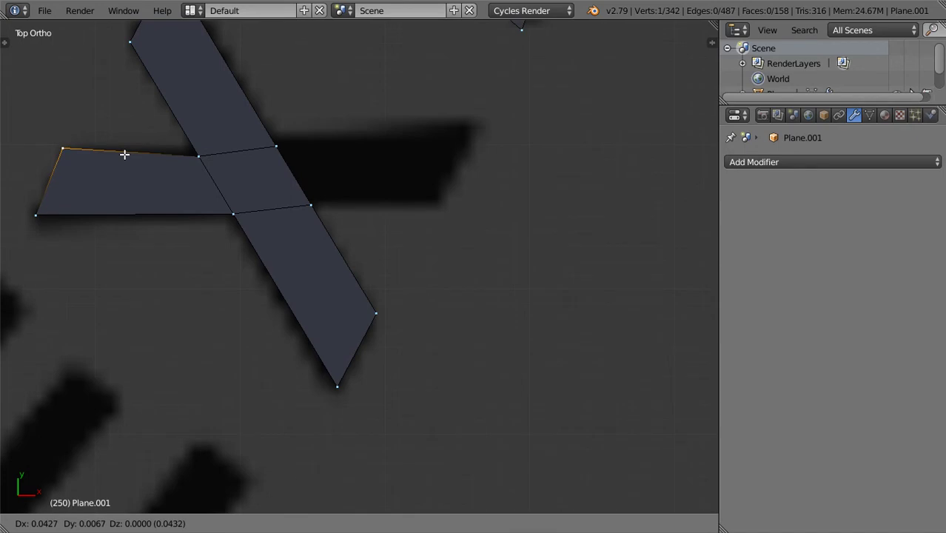
pyautogui.click(126, 161)
# Step: Extrude the right edge between the cuts to form the X's right arm and move its upper corner onto the reference
pyautogui.rightClick(292, 190)
pyautogui.keyDown('shift'); pyautogui.rightClick(290, 158); pyautogui.keyUp('shift')
pyautogui.press('e')
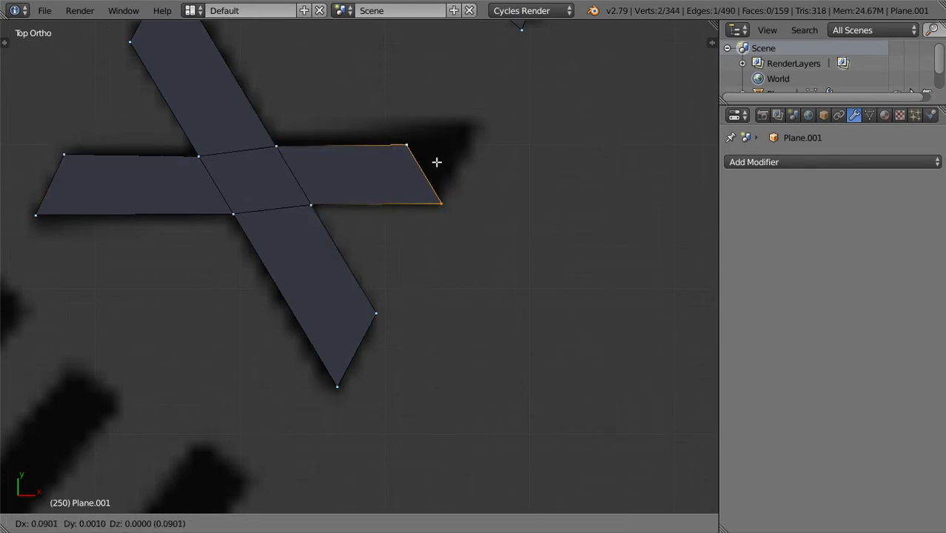
pyautogui.click(436, 161)
pyautogui.rightClick(414, 147)
pyautogui.press('g')
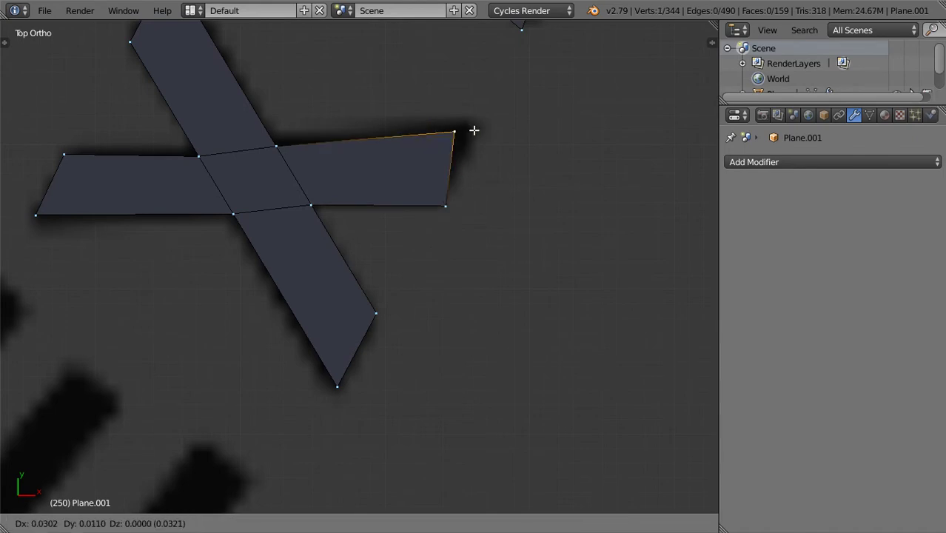
pyautogui.click(478, 131)
# Step: Flatten the four upper vertices of the X's crossing stroke by scaling to 0 along normal X, and tilt the row slightly to follow the reference
pyautogui.keyDown('shift'); pyautogui.rightClick(270, 146); pyautogui.keyUp('shift')
pyautogui.keyDown('shift'); pyautogui.rightClick(200, 156); pyautogui.keyUp('shift')
pyautogui.keyDown('shift'); pyautogui.rightClick(88, 153); pyautogui.keyUp('shift')
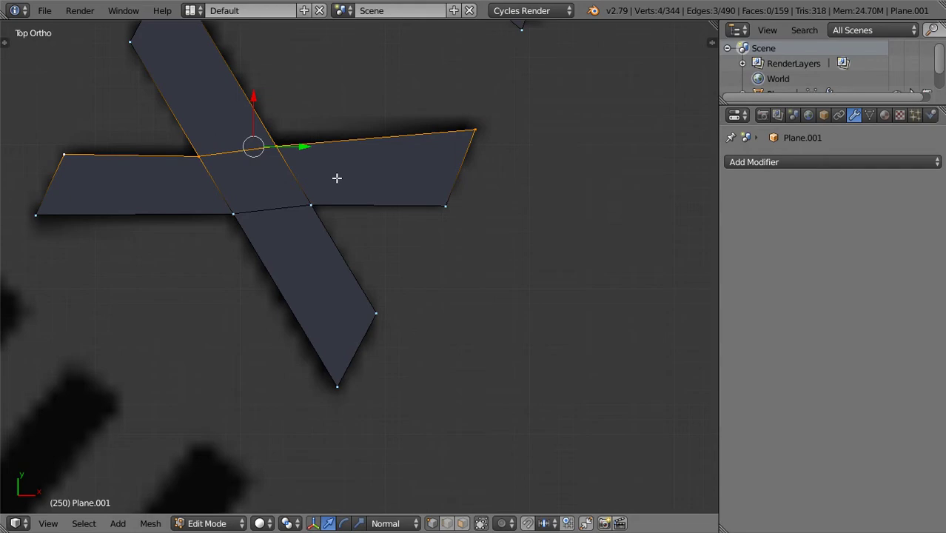
pyautogui.press('s')
pyautogui.press('x')
pyautogui.press('x')
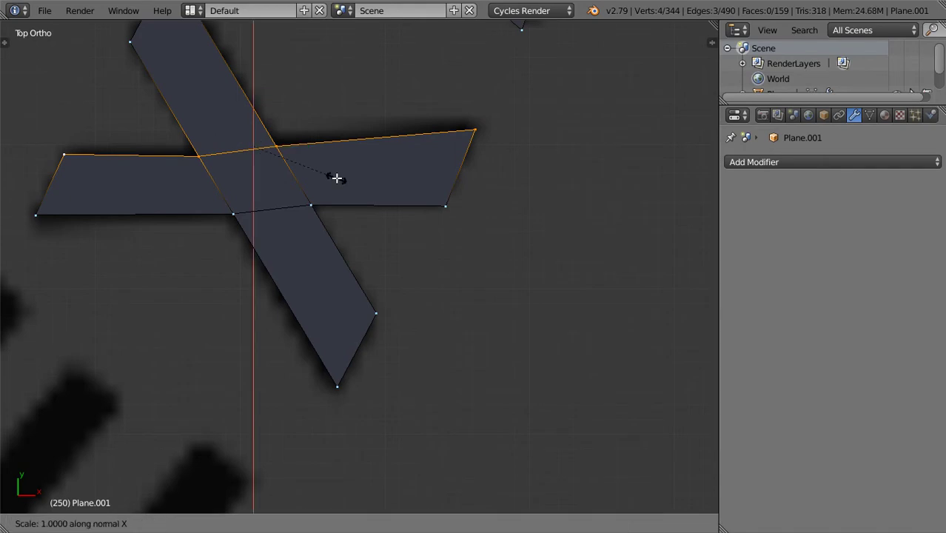
pyautogui.write('0')
pyautogui.press('Return')
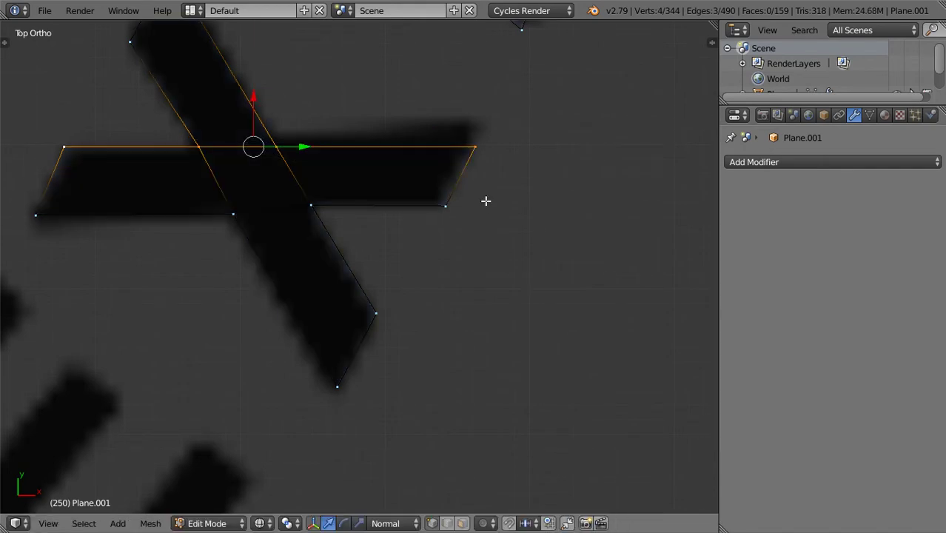
pyautogui.press('r')
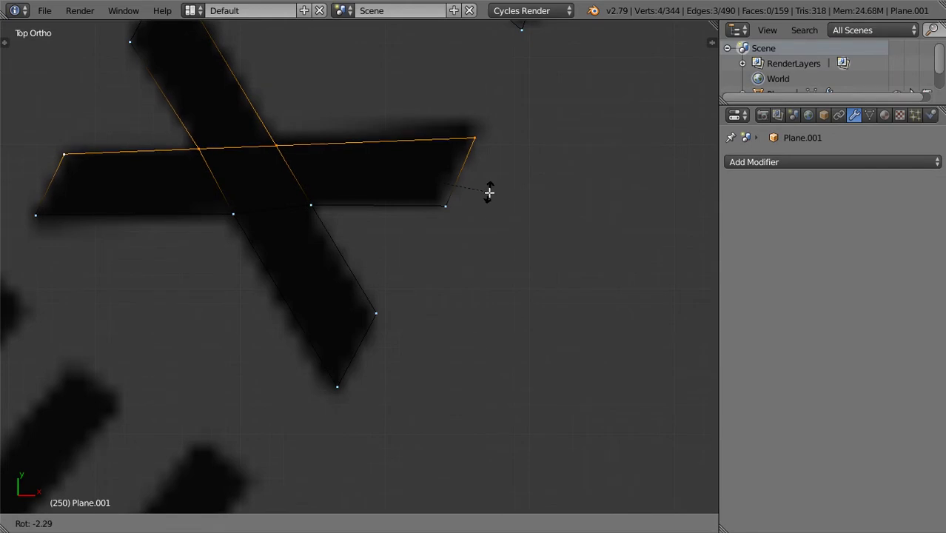
pyautogui.press('Escape')
# Step: Move the upper corner vertex of the X's right arm up along Y to the reference corner and return to Object Mode
pyautogui.rightClick(474, 142)
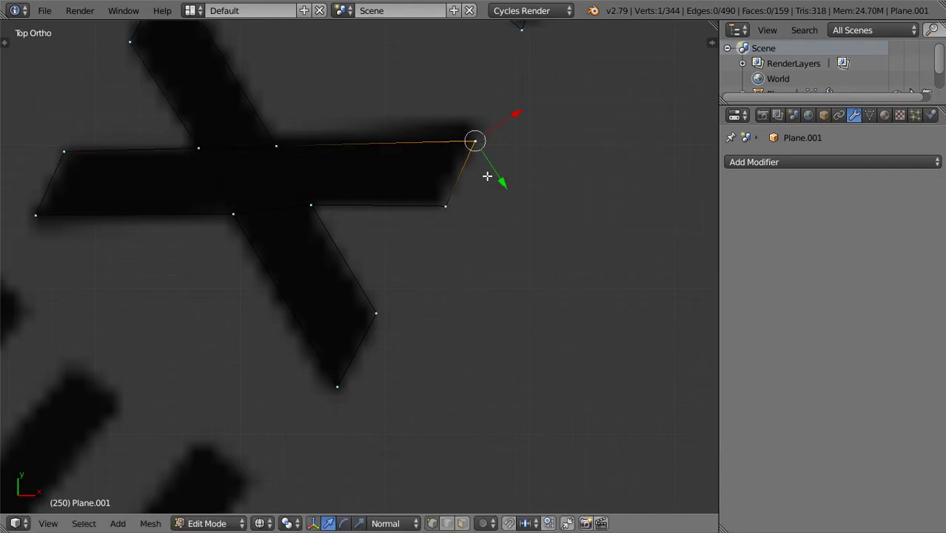
pyautogui.press('g')
pyautogui.press('y')
pyautogui.press('Escape')
pyautogui.press('g')
pyautogui.press('y')
pyautogui.click(491, 164)
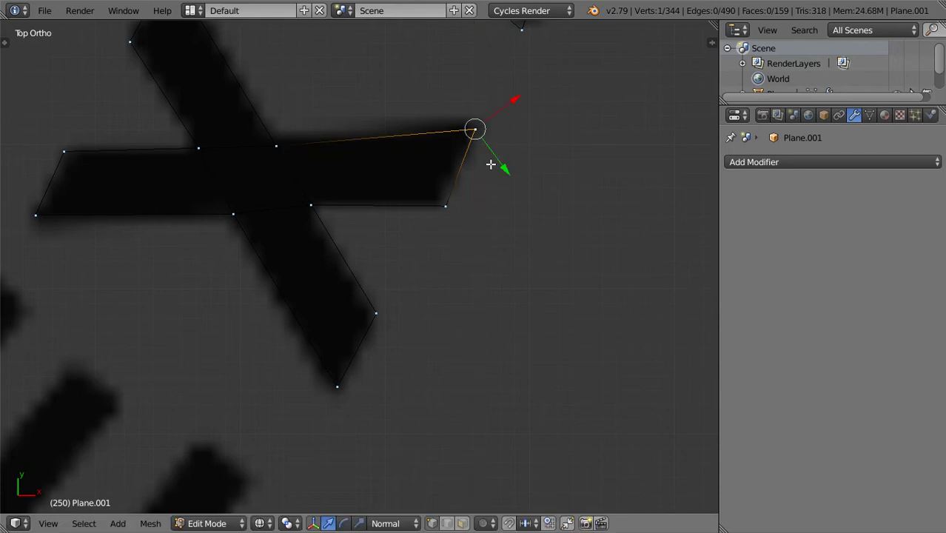
pyautogui.press('Tab')
pyautogui.scroll(-5, 454, 217)
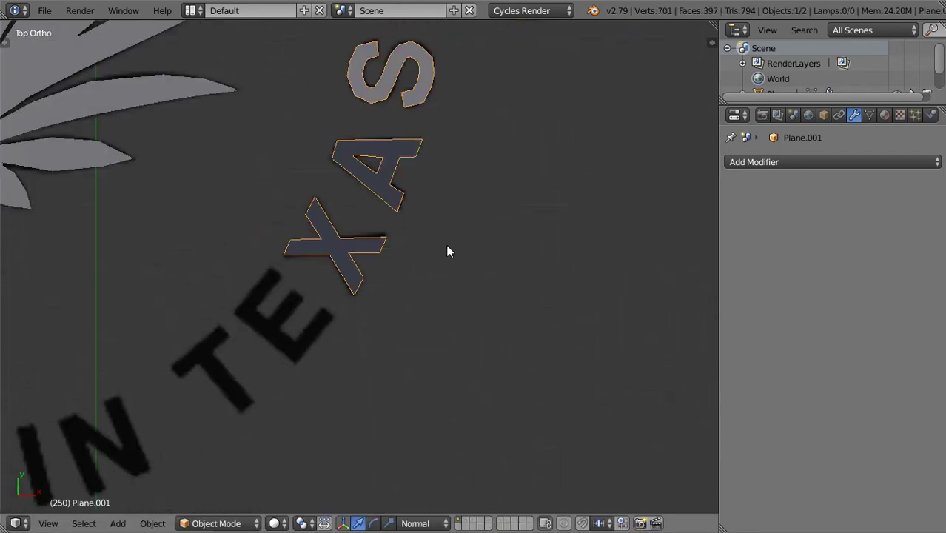
# Step: In Edit Mode, duplicate the end edge of the X's left arm and place the copy at the left corner of the E in TEXAS
pyautogui.scroll(-6, 402, 283)
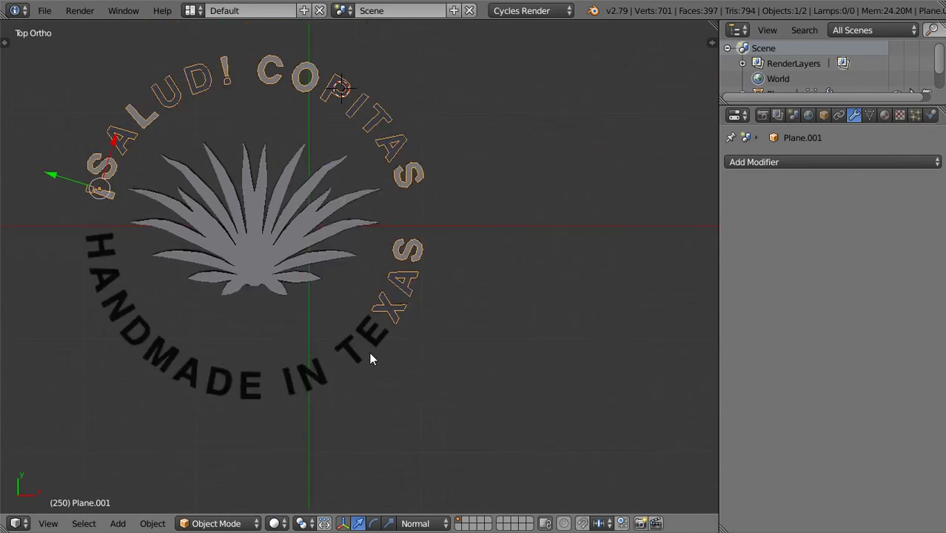
pyautogui.scroll(3, 378, 270)
pyautogui.press('Tab')
pyautogui.scroll(7, 378, 219)
pyautogui.keyDown('shift'); pyautogui.moveTo(441, 234); pyautogui.dragTo(405, 198, button='middle'); pyautogui.keyUp('shift')
pyautogui.rightClick(403, 139)
pyautogui.keyDown('shift'); pyautogui.rightClick(415, 102); pyautogui.keyUp('shift')
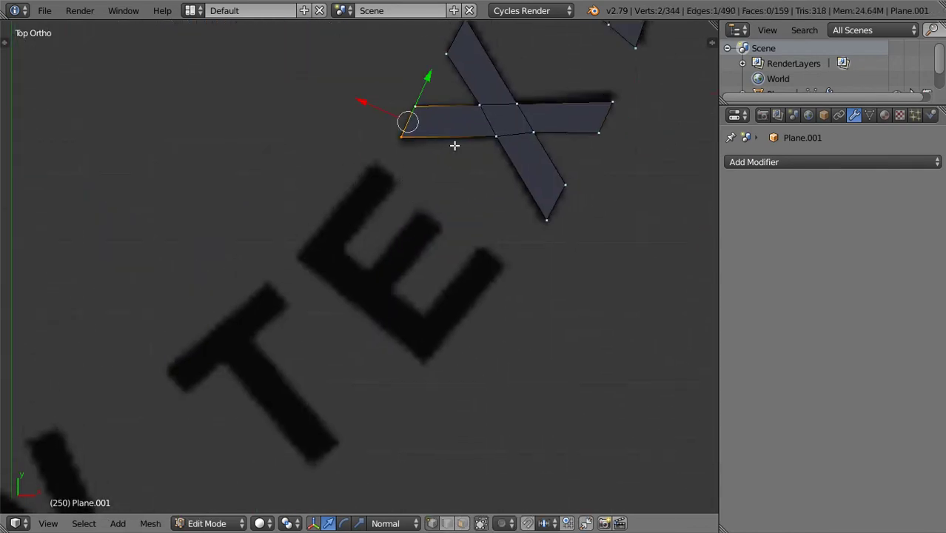
pyautogui.hotkey('shift', 'd')
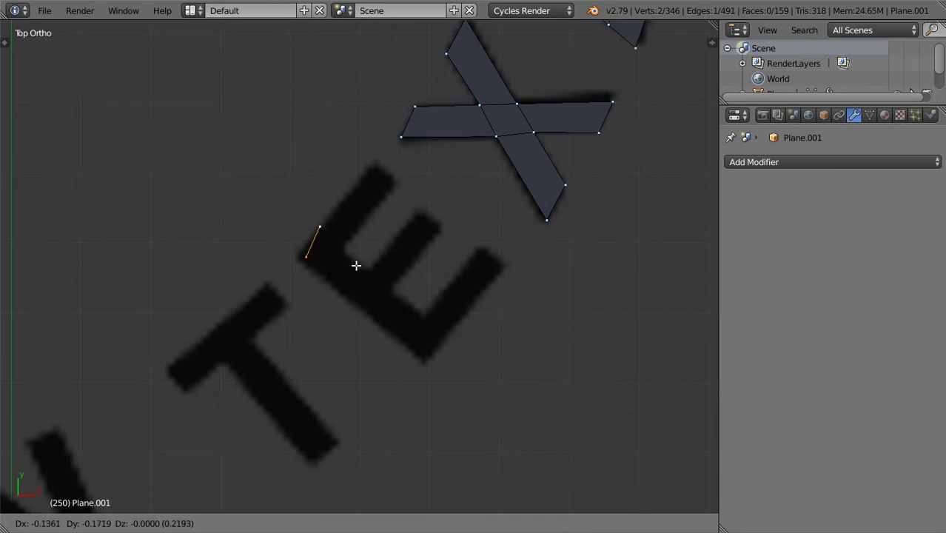
pyautogui.click(350, 265)
# Step: Move the upper vertex of the copied edge to the E's lowest corner so the edge follows the back of the letter
pyautogui.rightClick(329, 231)
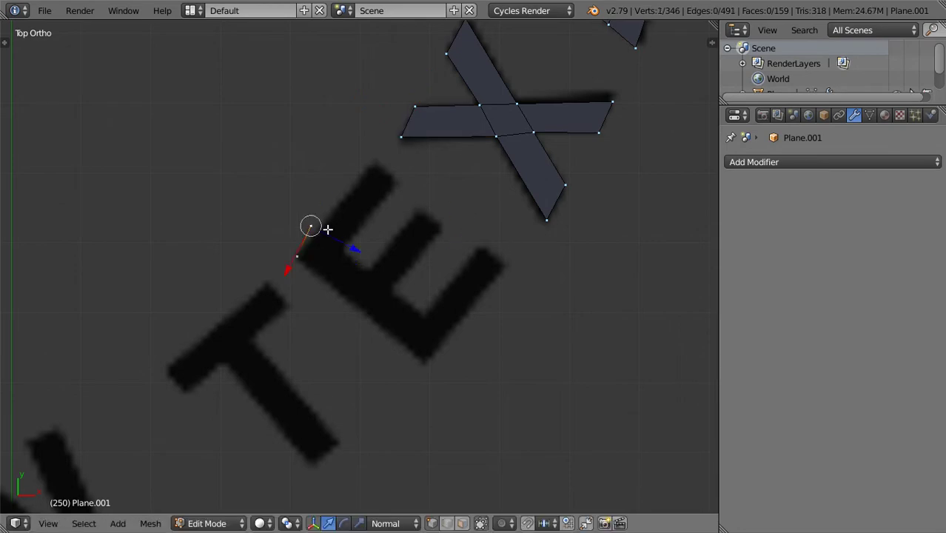
pyautogui.press('g')
pyautogui.rightClick(434, 366)
pyautogui.press('g')
pyautogui.click(480, 389)
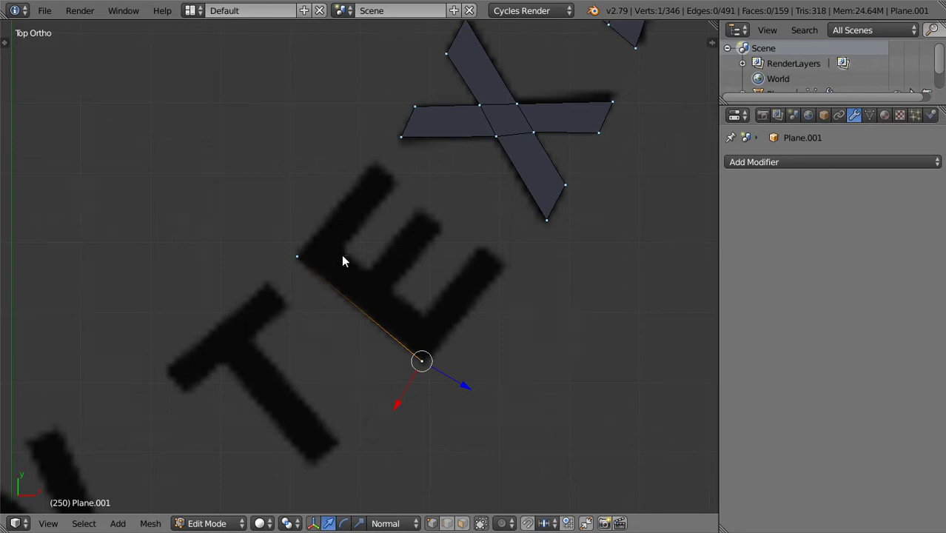
# Step: Find the 3D View: Screencast Keys add-on by searching for "cast", enable it and close the user preferences
pyautogui.hotkey('ctrl', 'alt', 'u')
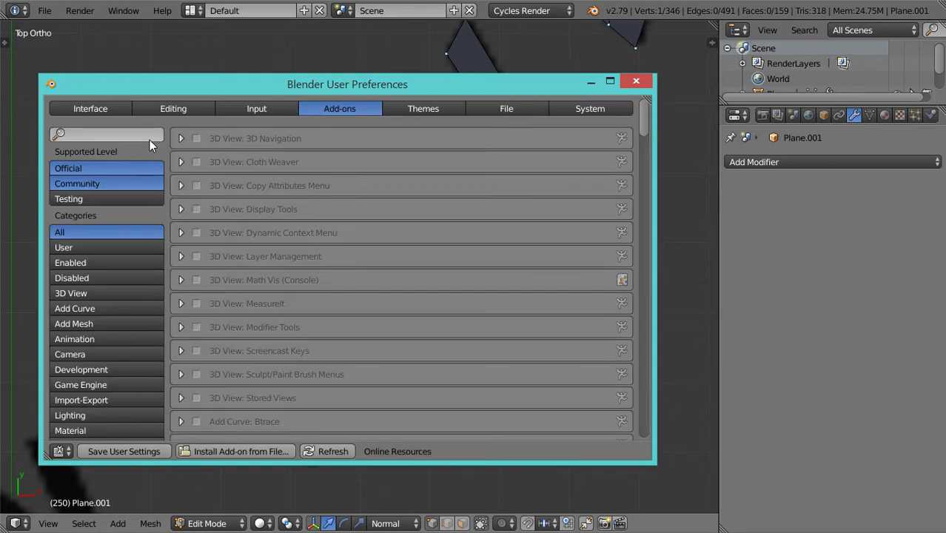
pyautogui.click(146, 137)
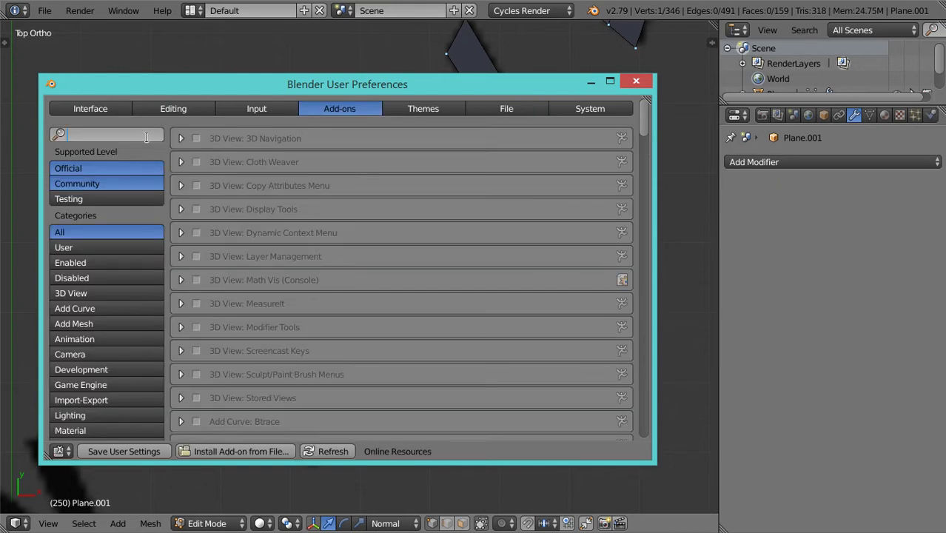
pyautogui.write('cast')
pyautogui.press('Return')
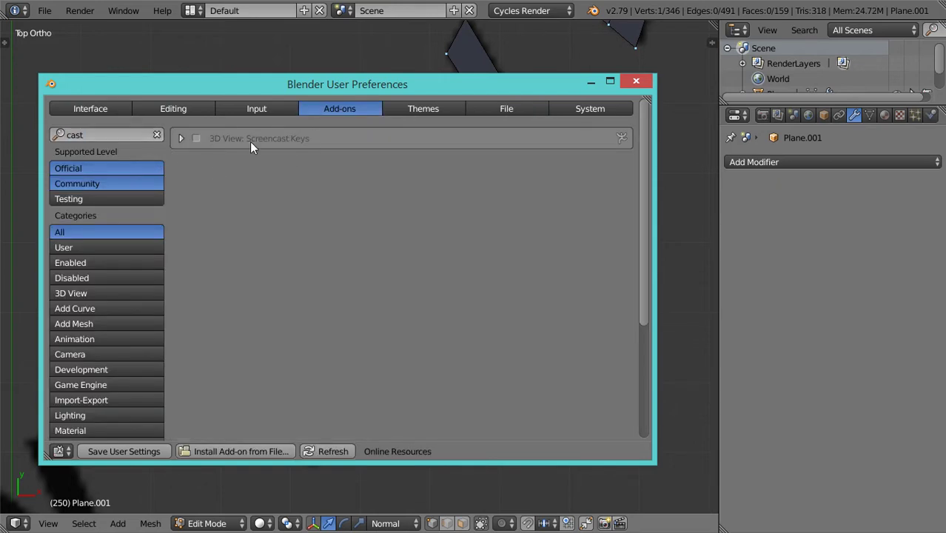
pyautogui.click(200, 137)
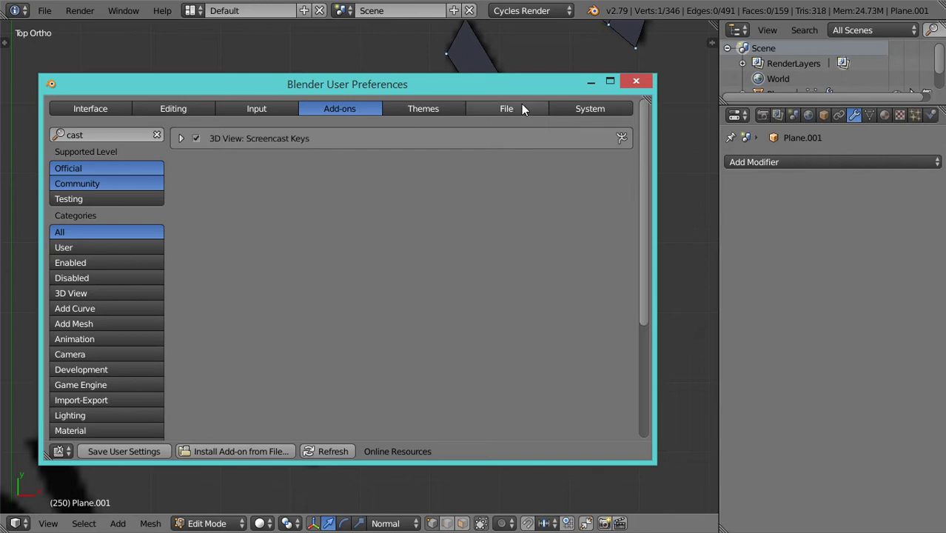
pyautogui.click(635, 81)
# Step: Nudge the E's lowest corner vertex outward, then extrude the back edge along its normal to the ends of the arms
pyautogui.scroll(3, 482, 346)
pyautogui.keyDown('shift'); pyautogui.moveTo(486, 353); pyautogui.dragTo(366, 227, button='middle'); pyautogui.keyUp('shift')
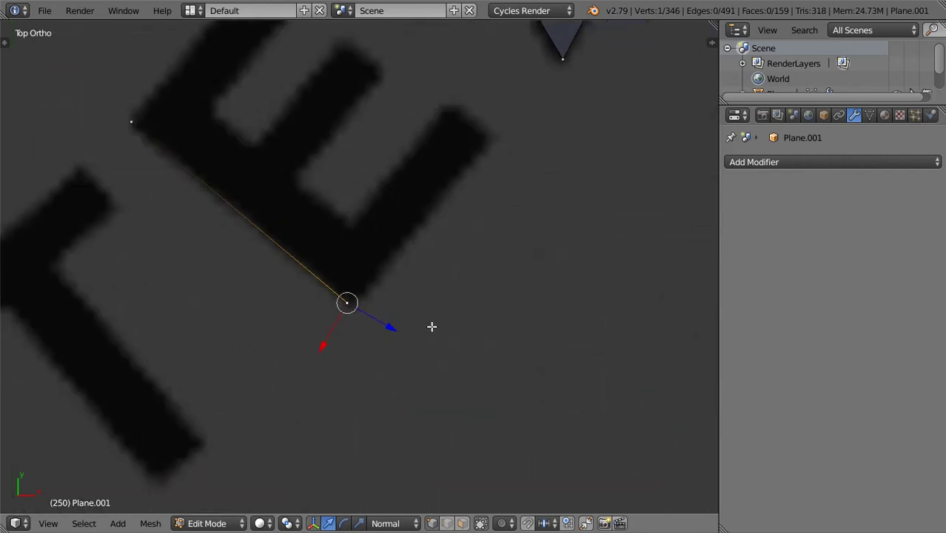
pyautogui.moveTo(398, 328)
pyautogui.mouseDown()
pyautogui.moveTo(409, 343)
pyautogui.moveTo(384, 329)
pyautogui.moveTo(394, 336)
pyautogui.mouseUp()
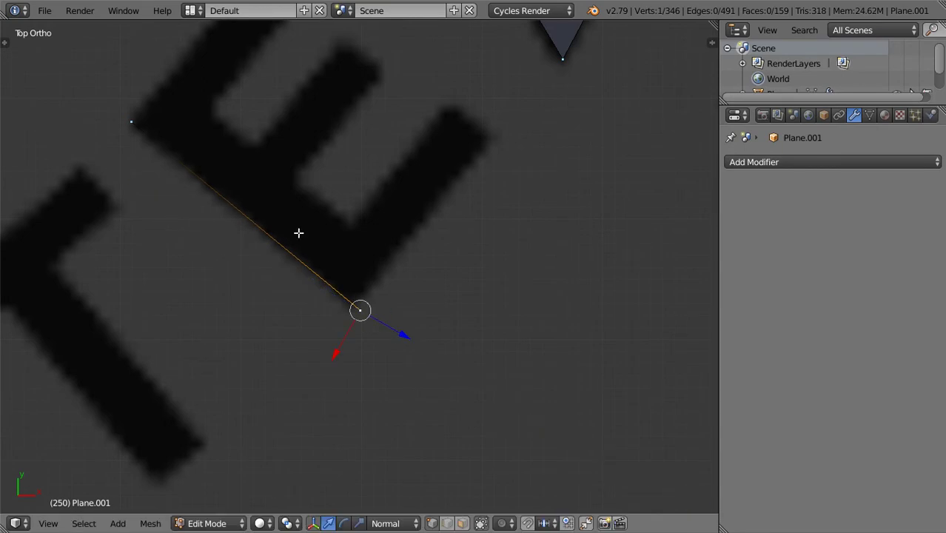
pyautogui.keyDown('shift'); pyautogui.click(133, 125); pyautogui.keyUp('shift')
pyautogui.scroll(-2, 226, 178)
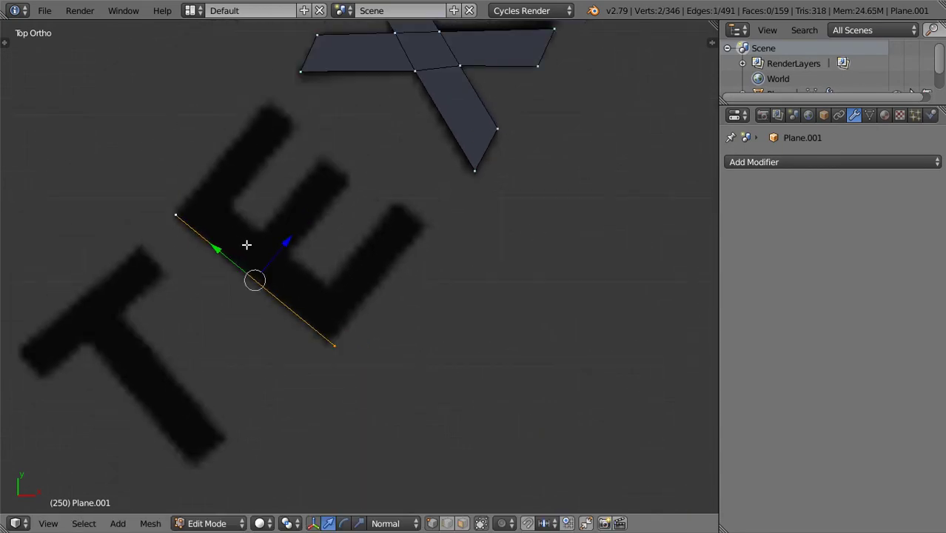
pyautogui.press('e')
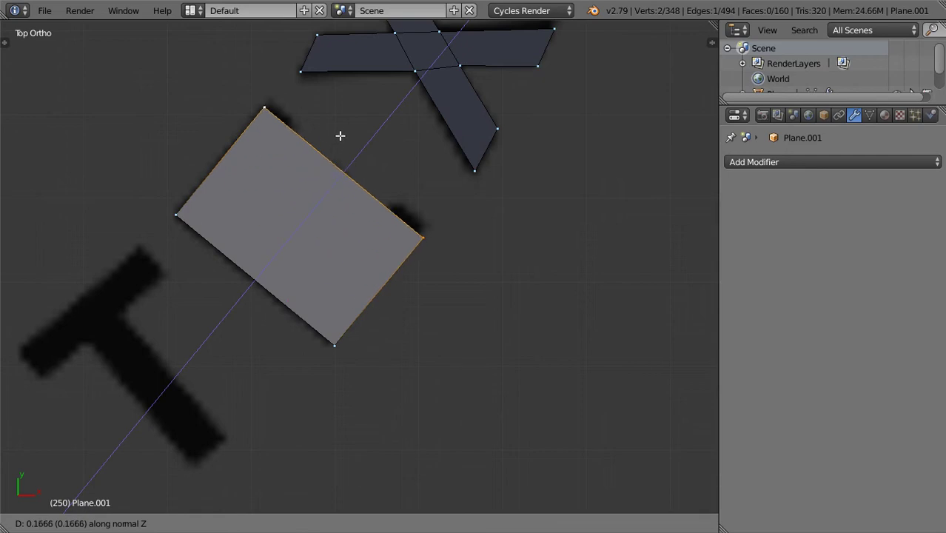
pyautogui.click(342, 129)
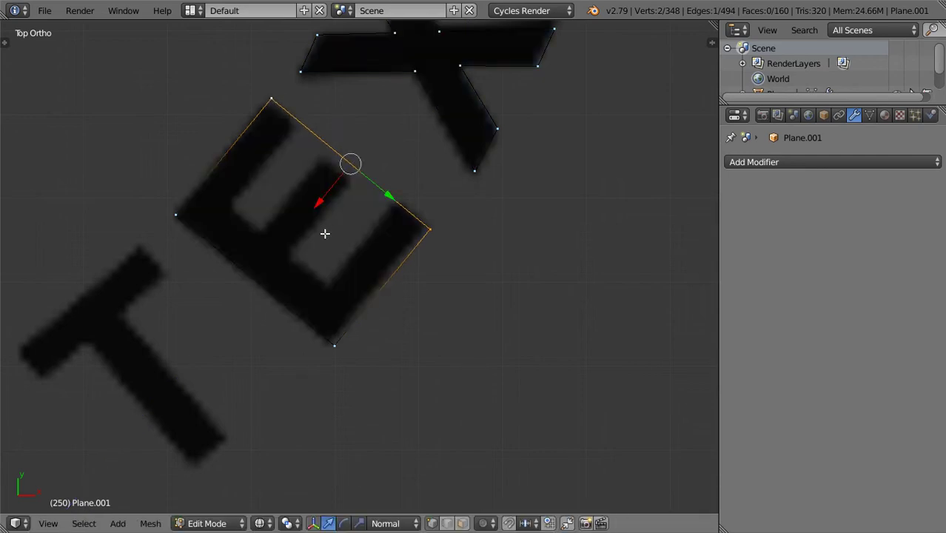
# Step: Cut a loop parallel to the E's back and slide it to the inner side of the spine
pyautogui.hotkey('ctrl', 'r')
pyautogui.click(347, 303)
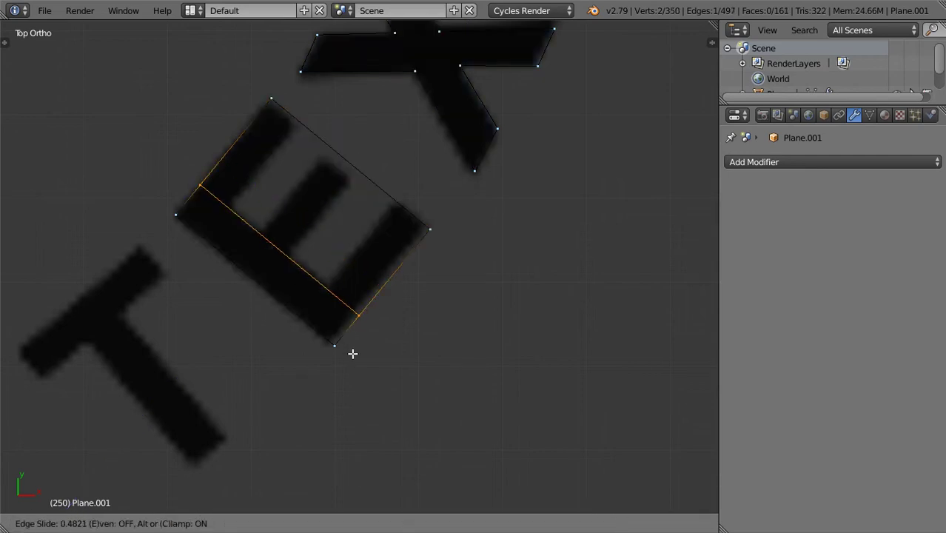
pyautogui.click(352, 355)
# Step: Add three loop cuts across the E, along both sides of its middle arm and the inner side of its upper arm
pyautogui.hotkey('ctrl', 'r')
pyautogui.click(250, 226)
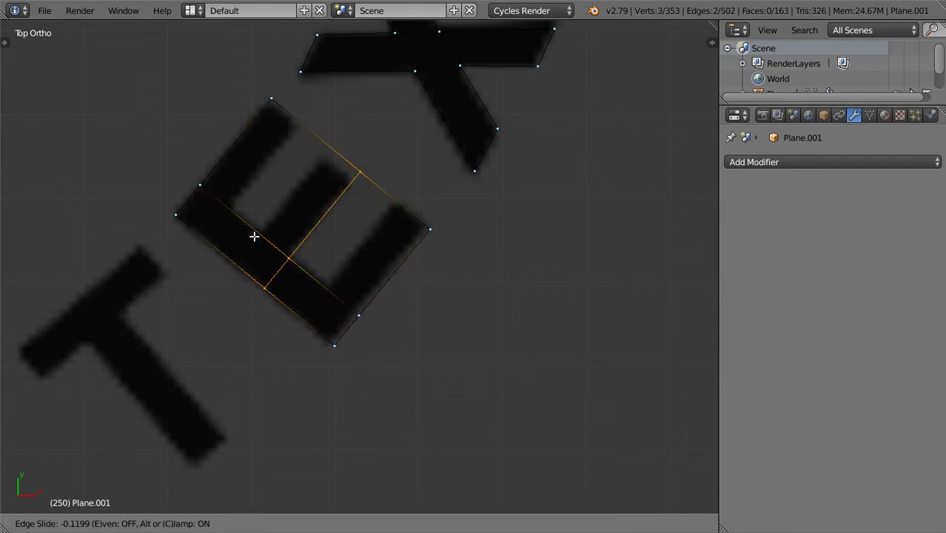
pyautogui.click(253, 230)
pyautogui.hotkey('ctrl', 'r')
pyautogui.click(270, 248)
pyautogui.click(272, 249)
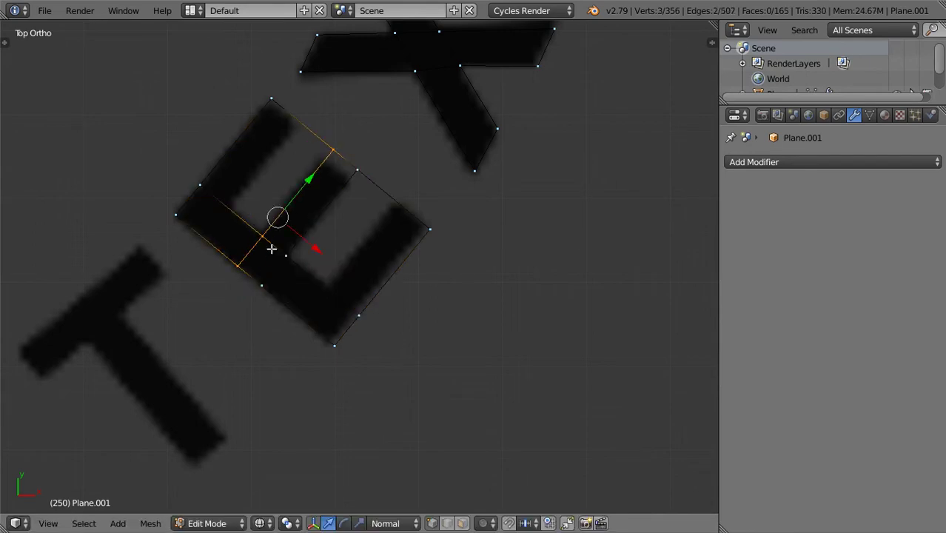
pyautogui.hotkey('ctrl', 'r')
pyautogui.click(230, 220)
pyautogui.click(232, 213)
# Step: Start the Screencast Keys display in the 3D view
pyautogui.press('n')
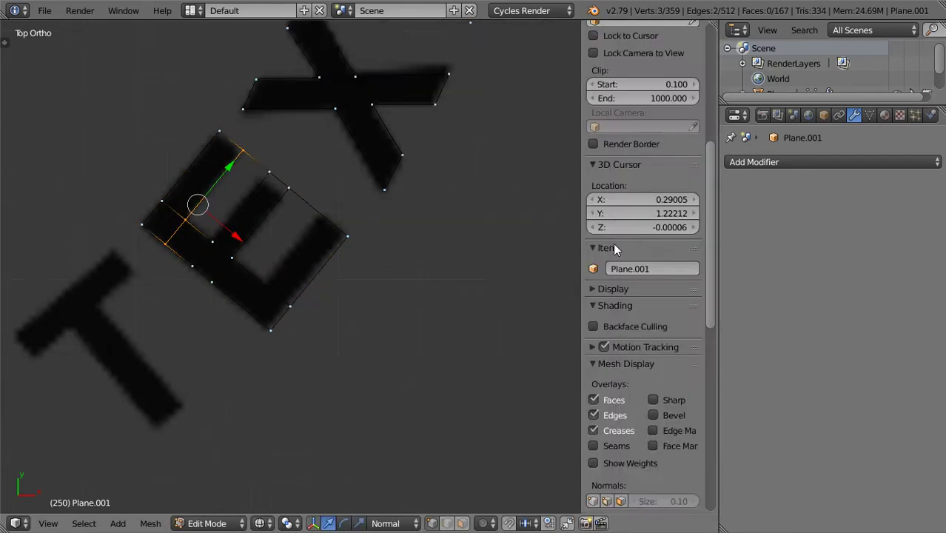
pyautogui.moveTo(708, 285); pyautogui.dragTo(677, 480)
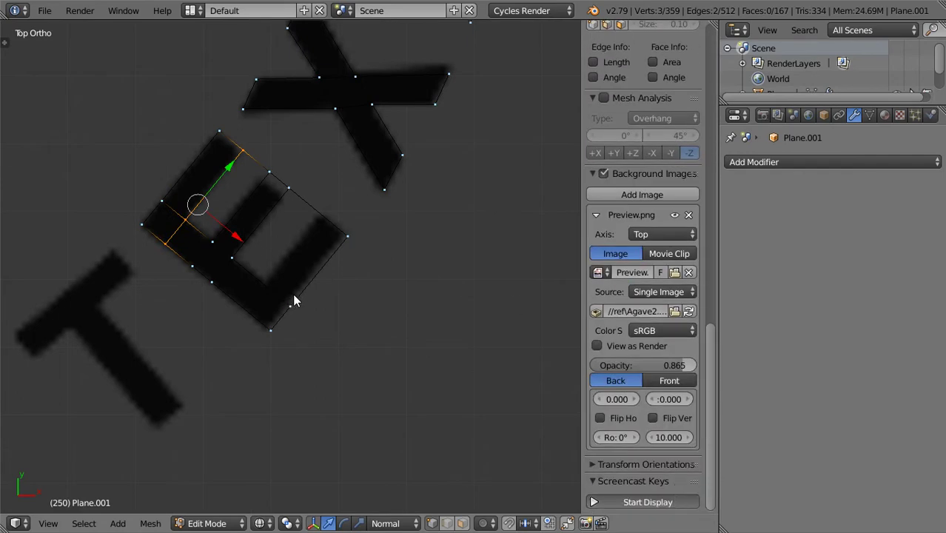
pyautogui.press('n')
# Step: Cut a loop along the inner side of the E's lower arm
pyautogui.scroll(4, 293, 293)
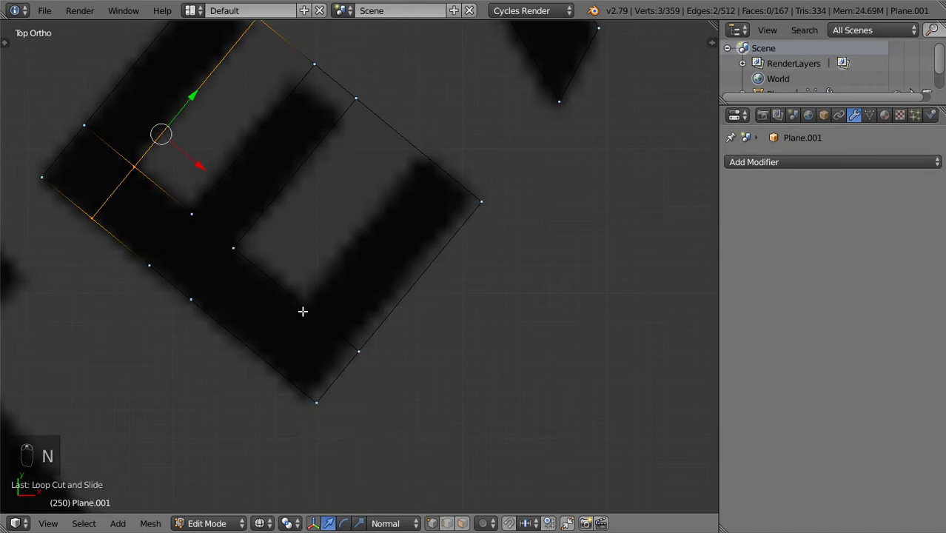
pyautogui.hotkey('ctrl', 'r')
pyautogui.click(310, 330)
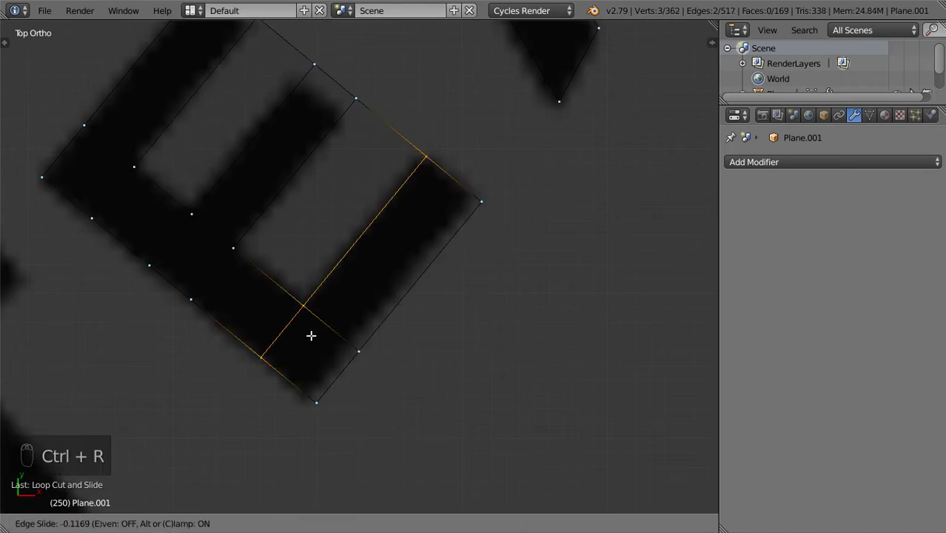
pyautogui.click(311, 335)
# Step: Delete the two faces filling the gaps between the E's arms, and return to solid shading in Object Mode
pyautogui.click(462, 524)
pyautogui.rightClick(330, 201)
pyautogui.keyDown('shift'); pyautogui.rightClick(225, 116); pyautogui.keyUp('shift')
pyautogui.press('x')
pyautogui.click(197, 125)
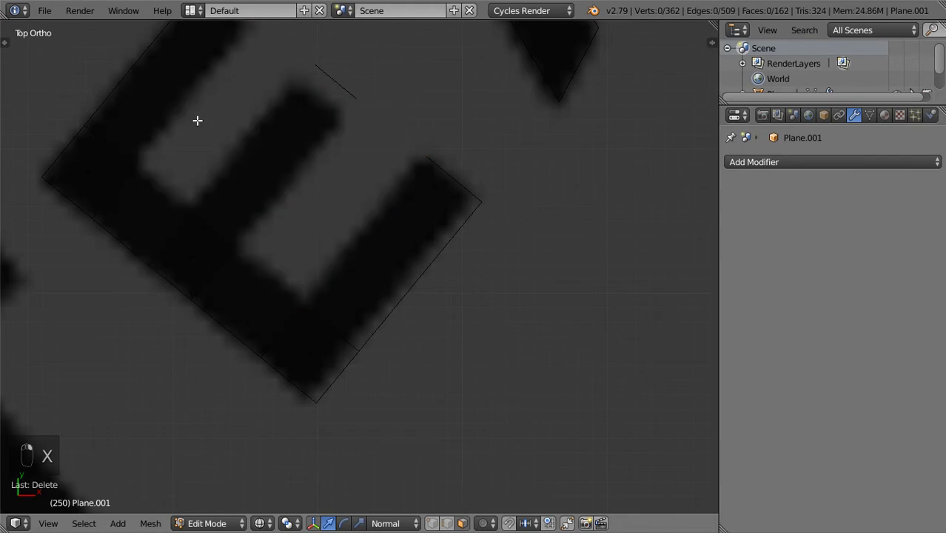
pyautogui.hotkey('ctrl', 'z')
pyautogui.press('x')
pyautogui.click(200, 115)
pyautogui.press('z')
pyautogui.press('Tab')
# Step: In Edit Mode, duplicate the end edge of the E's lower arm and place the copy at the left end of the T's crossbar
pyautogui.scroll(-4, 362, 245)
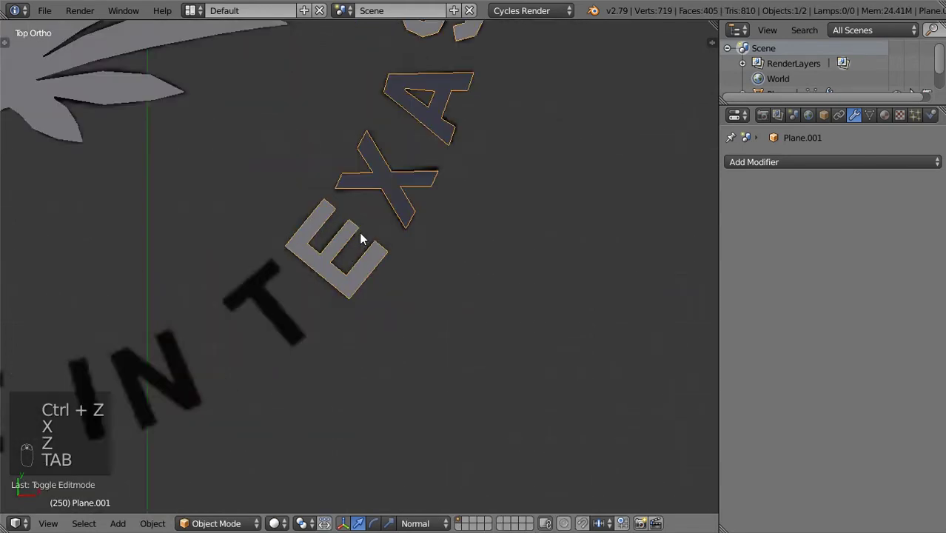
pyautogui.scroll(-3, 362, 247)
pyautogui.scroll(3, 437, 194)
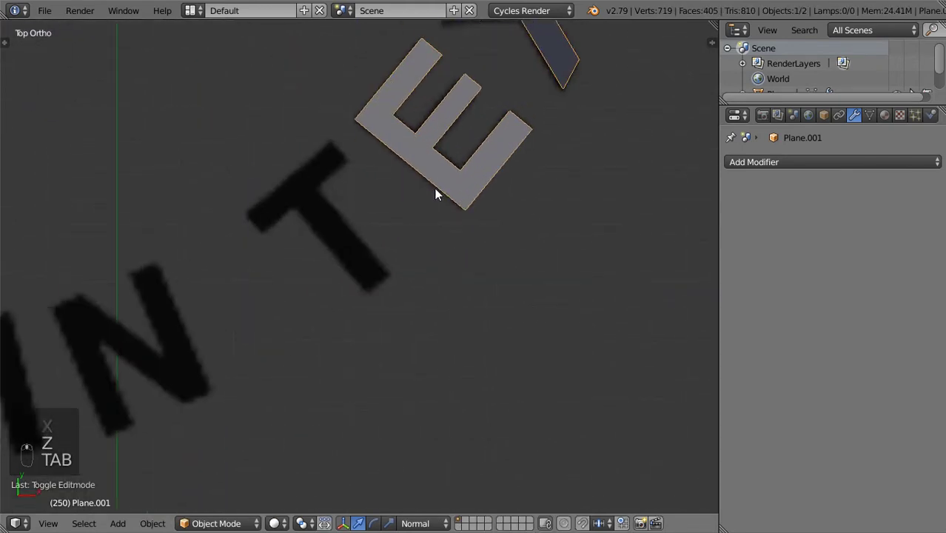
pyautogui.press('Tab')
pyautogui.scroll(1, 435, 194)
pyautogui.rightClick(546, 91)
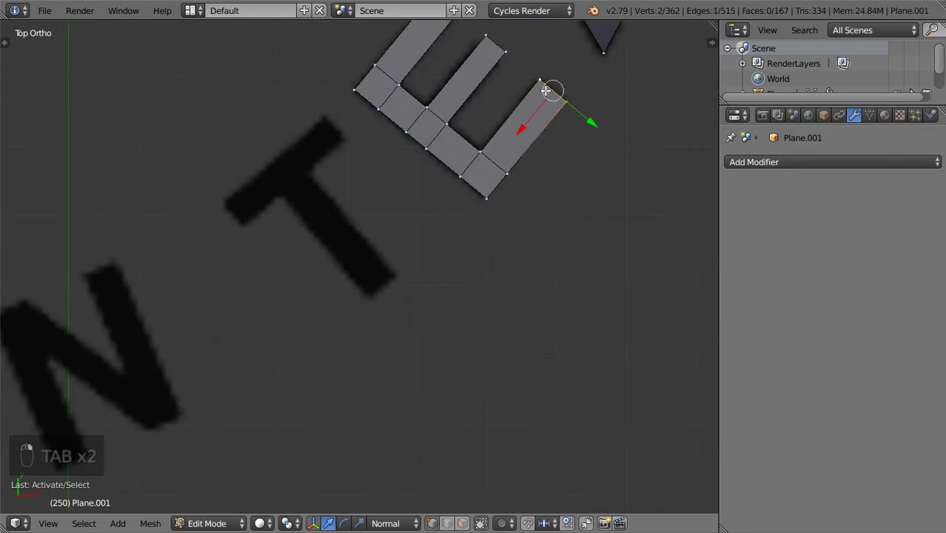
pyautogui.hotkey('shift', 'd')
pyautogui.click(231, 213)
# Step: Move the copied edge's lower vertex to the T's upper corner and extrude the edge along its normal to form the crossbar
pyautogui.rightClick(256, 221)
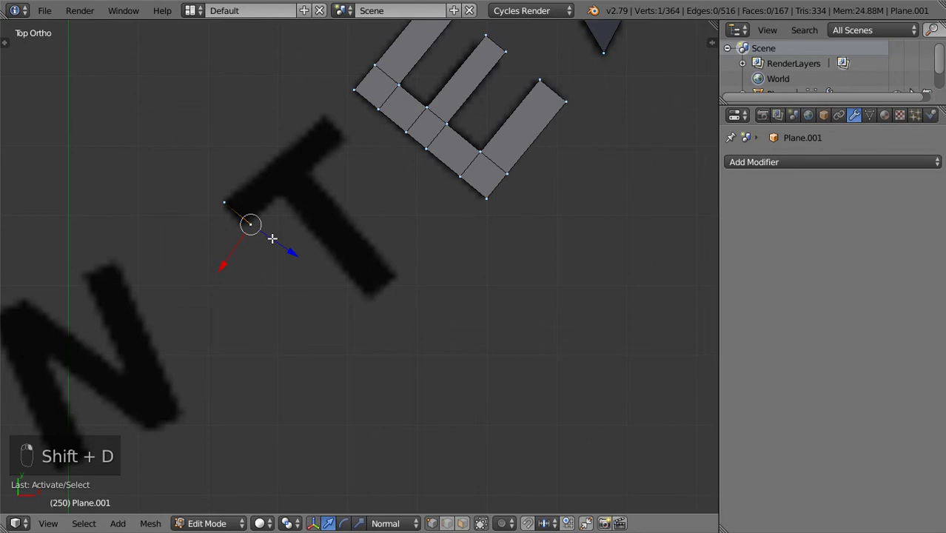
pyautogui.press('g')
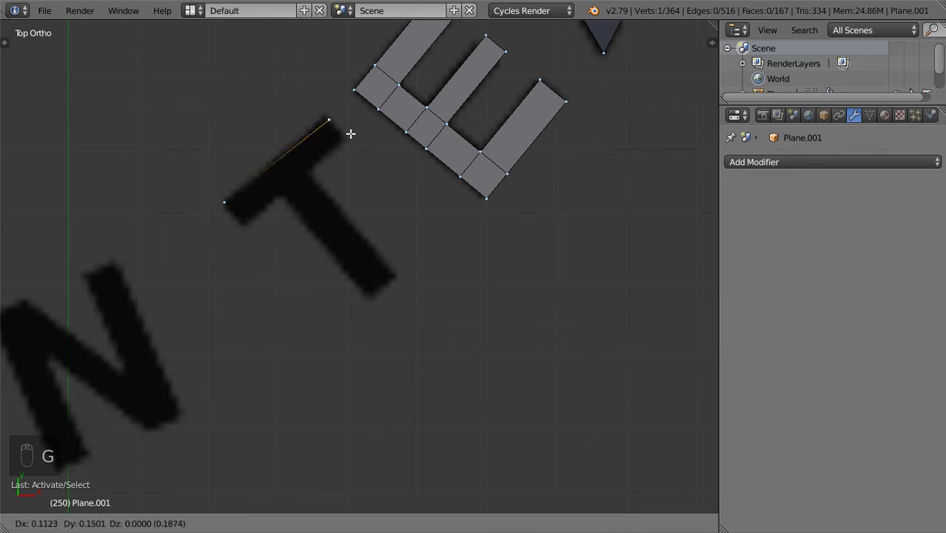
pyautogui.click(348, 129)
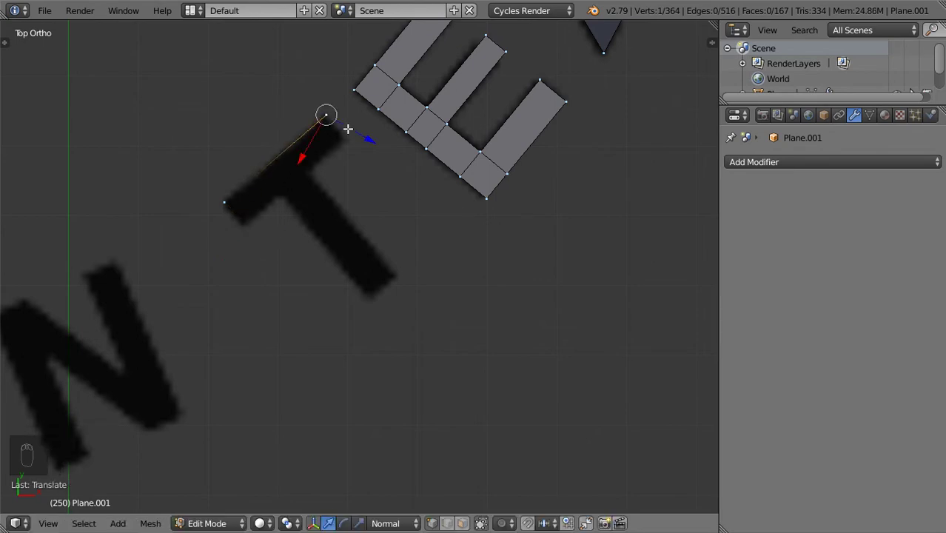
pyautogui.keyDown('alt'); pyautogui.rightClick(269, 162); pyautogui.keyUp('alt')
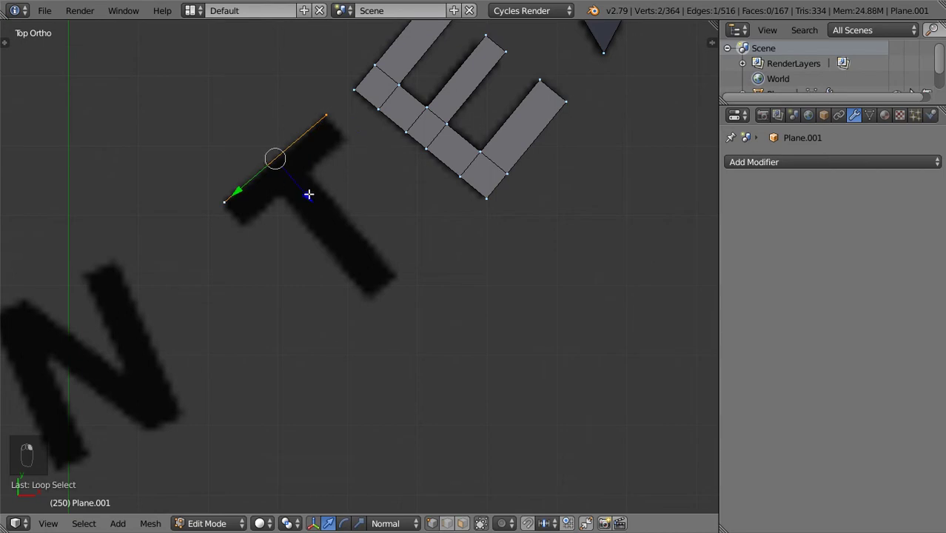
pyautogui.press('e')
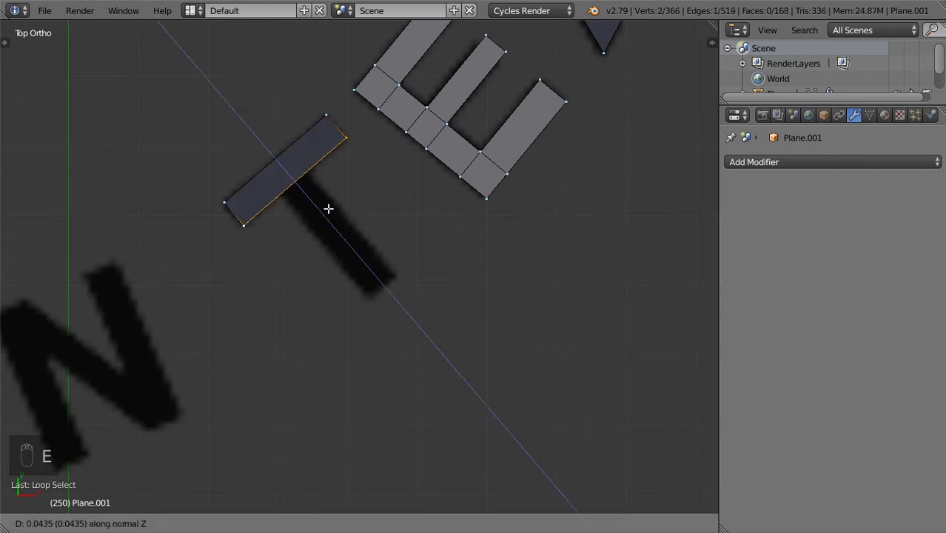
pyautogui.click(342, 220)
# Step: Add a centred loop cut across the T's crossbar and bevel it to the width of the stem
pyautogui.hotkey('ctrl', 'r')
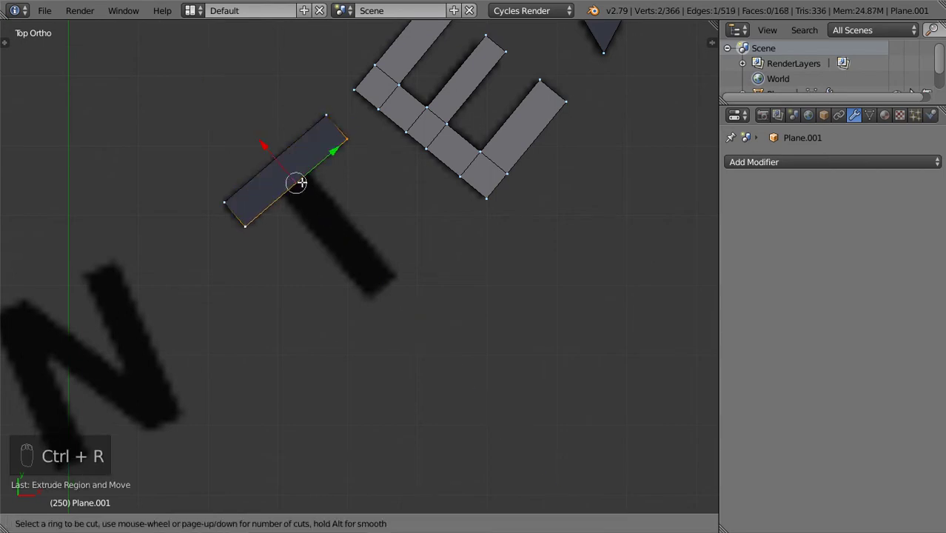
pyautogui.click(327, 200)
pyautogui.rightClick(327, 200)
pyautogui.hotkey('ctrl', 'b')
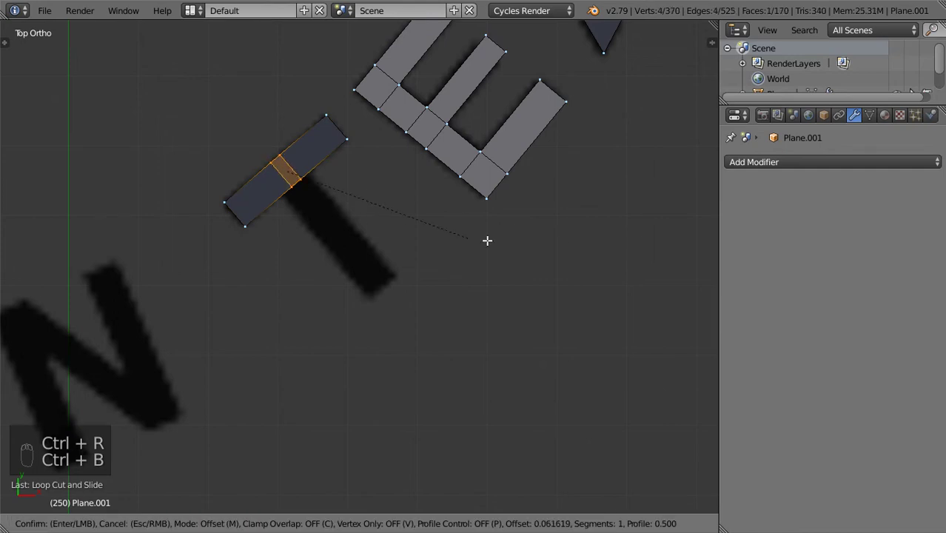
pyautogui.click(555, 226)
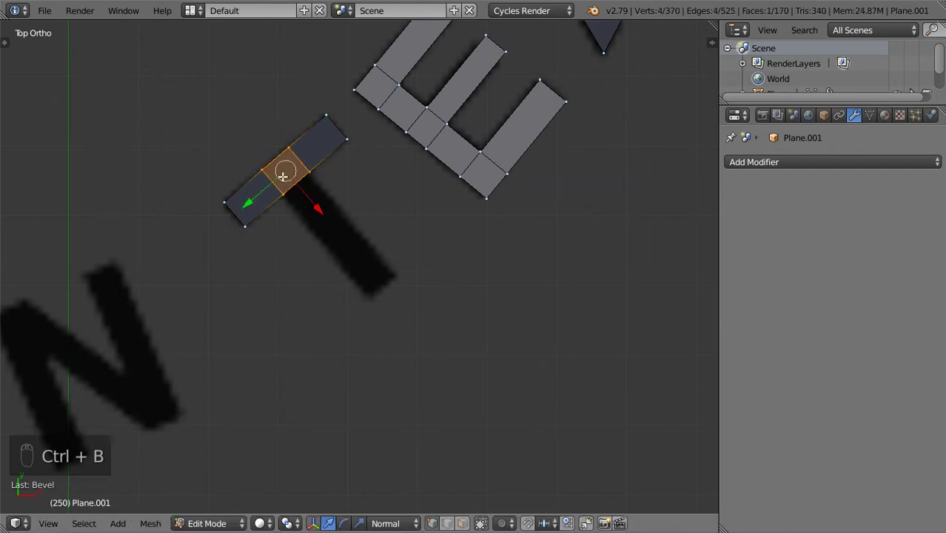
# Step: Extrude the lower edge of the T's middle crossbar face down to the end of its stem, and return to Object Mode
pyautogui.rightClick(305, 176)
pyautogui.press('e')
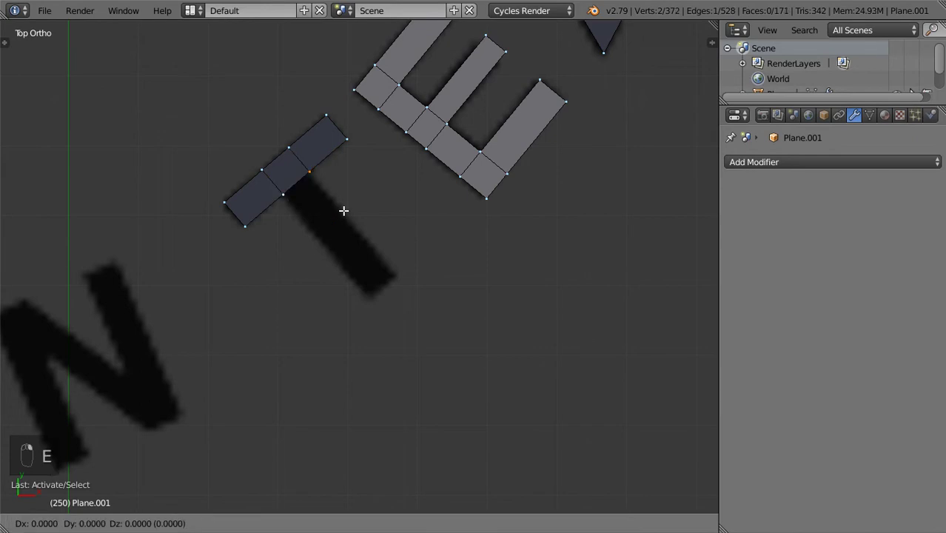
pyautogui.press('x')
pyautogui.click(416, 294)
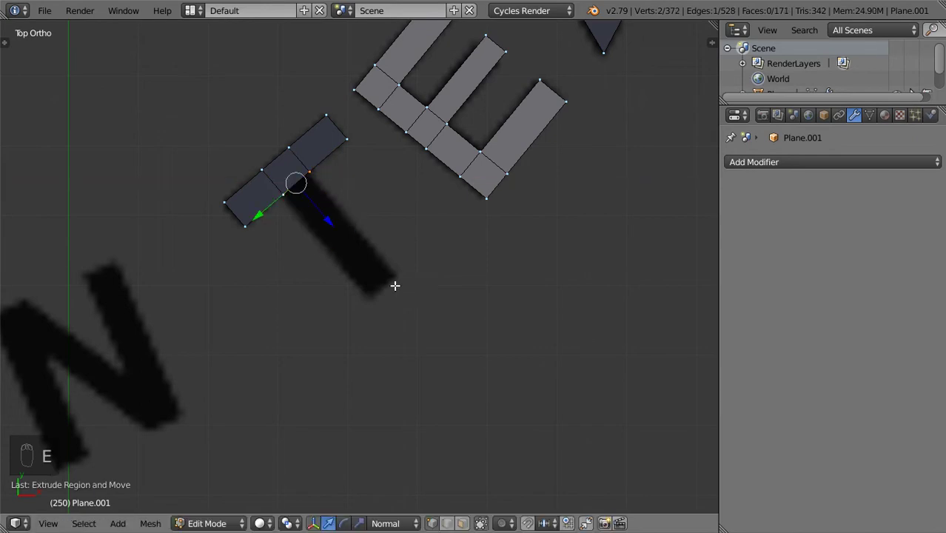
pyautogui.press('e')
pyautogui.click(404, 321)
pyautogui.press('Tab')
# Step: In Edit Mode, duplicate the linked mesh of the I in COPITAS and place the copy over the I of IN
pyautogui.scroll(-3, 376, 318)
pyautogui.scroll(-4, 376, 313)
pyautogui.keyDown('shift'); pyautogui.moveTo(364, 271); pyautogui.dragTo(479, 348, button='middle'); pyautogui.keyUp('shift')
pyautogui.keyDown('shift'); pyautogui.moveTo(432, 55); pyautogui.dragTo(426, 132, button='middle'); pyautogui.keyUp('shift')
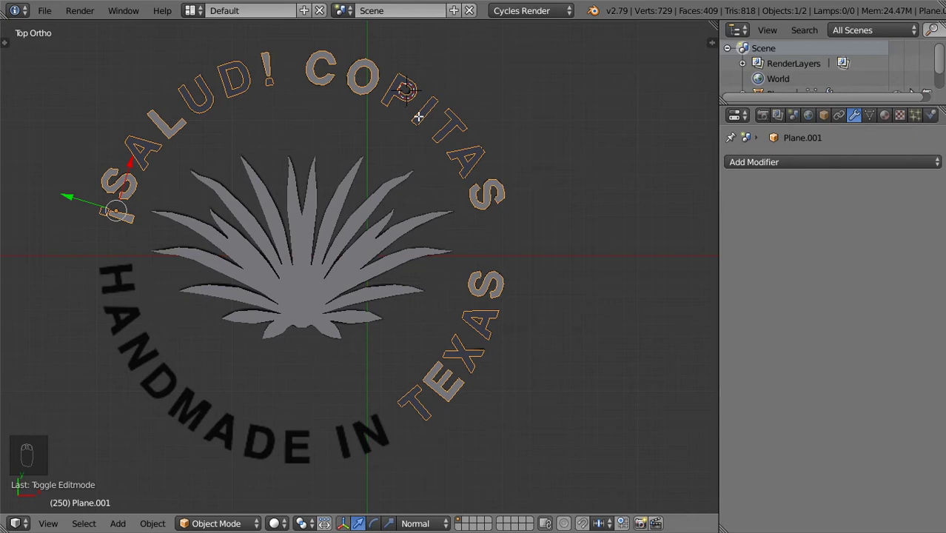
pyautogui.press('Tab')
pyautogui.hotkey('ctrl', 'l')
pyautogui.hotkey('shift', 'd')
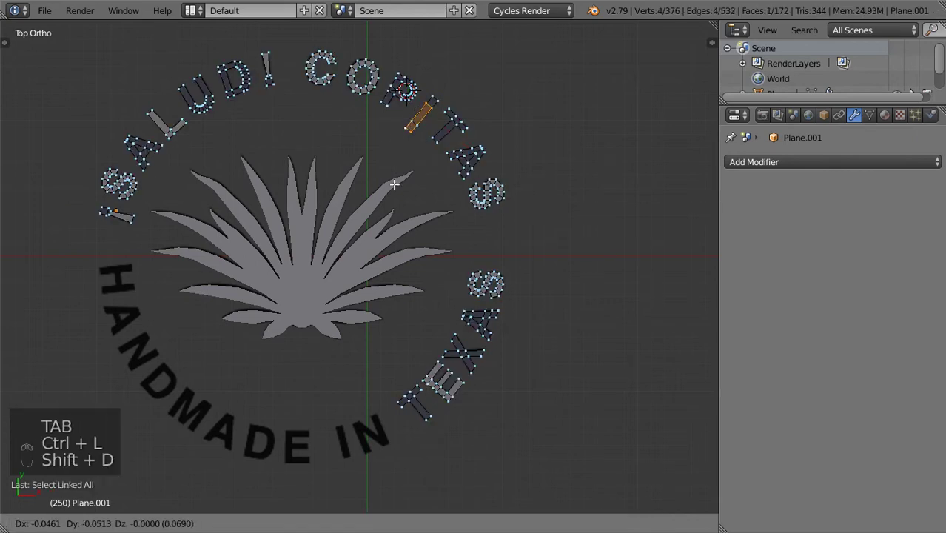
pyautogui.click(326, 507)
pyautogui.keyDown('shift'); pyautogui.moveTo(360, 390); pyautogui.dragTo(392, 204, button='middle'); pyautogui.keyUp('shift')
pyautogui.scroll(10, 418, 260)
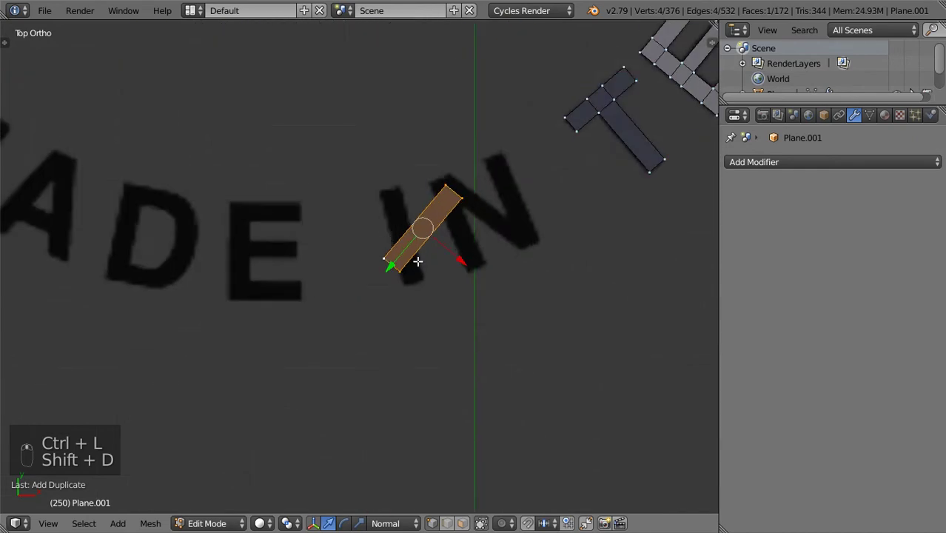
# Step: Rotate and move the copied I to match the reference I of IN, and return to Object Mode
pyautogui.press('r')
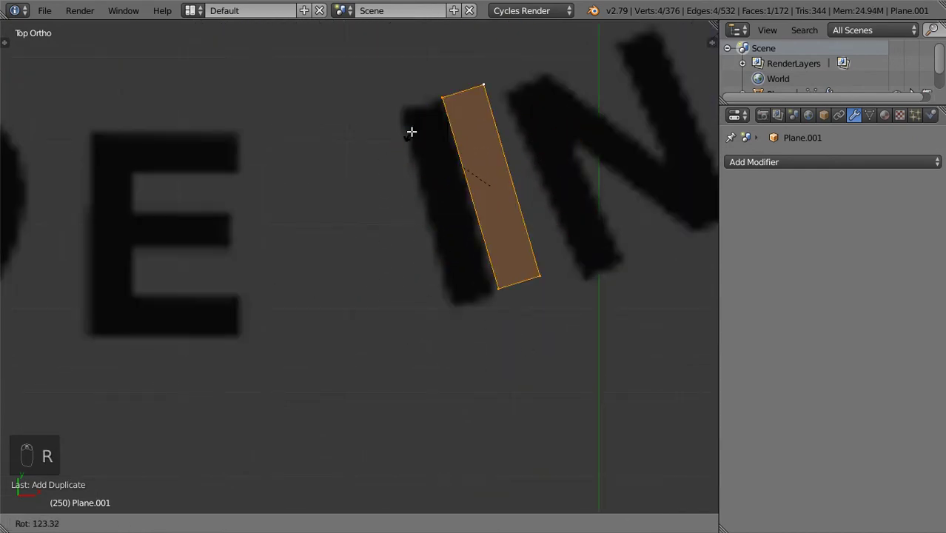
pyautogui.click(436, 139)
pyautogui.press('g')
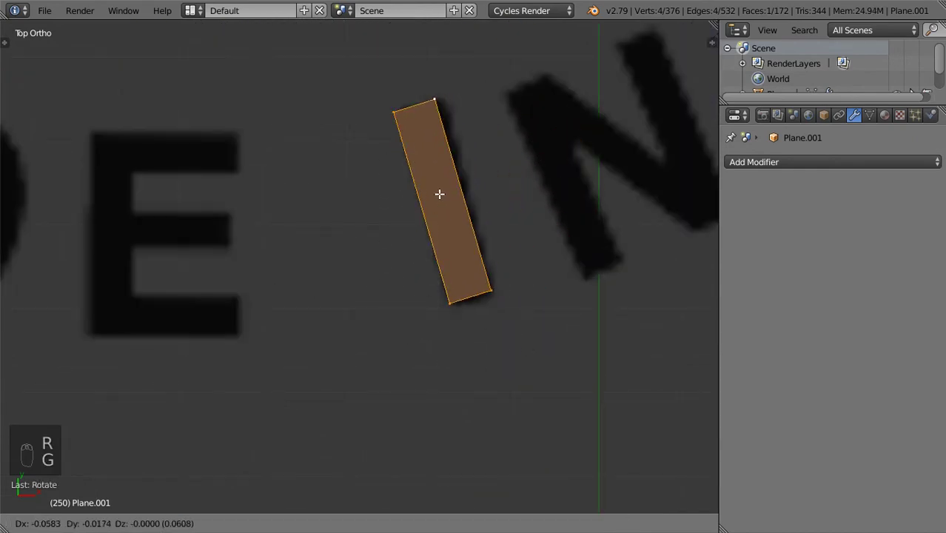
pyautogui.click(465, 191)
pyautogui.press('r')
pyautogui.click(520, 303)
pyautogui.scroll(-3, 518, 310)
pyautogui.press('Tab')
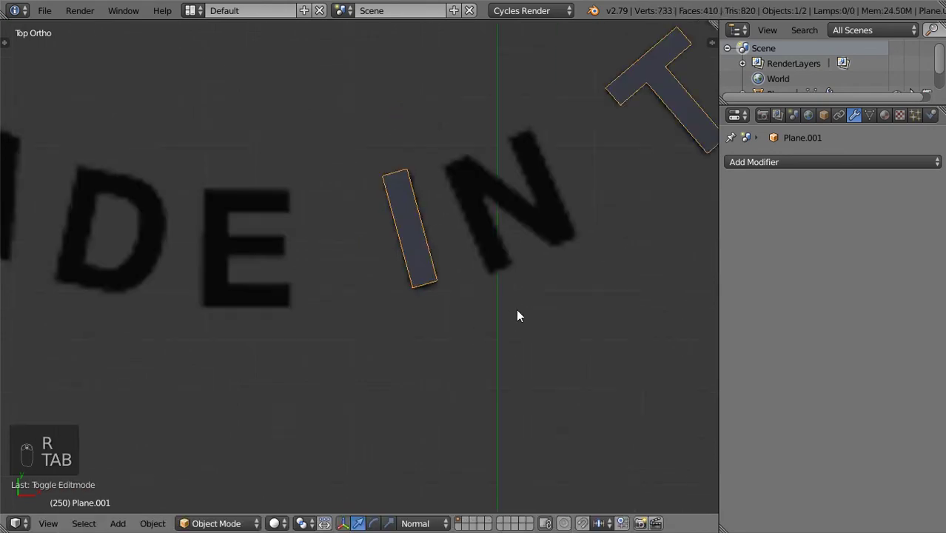
# Step: In Edit Mode with the viewport maximized, duplicate the linked mesh of the E in TEXAS and place the copy near HANDMADE's E
pyautogui.scroll(-5, 516, 309)
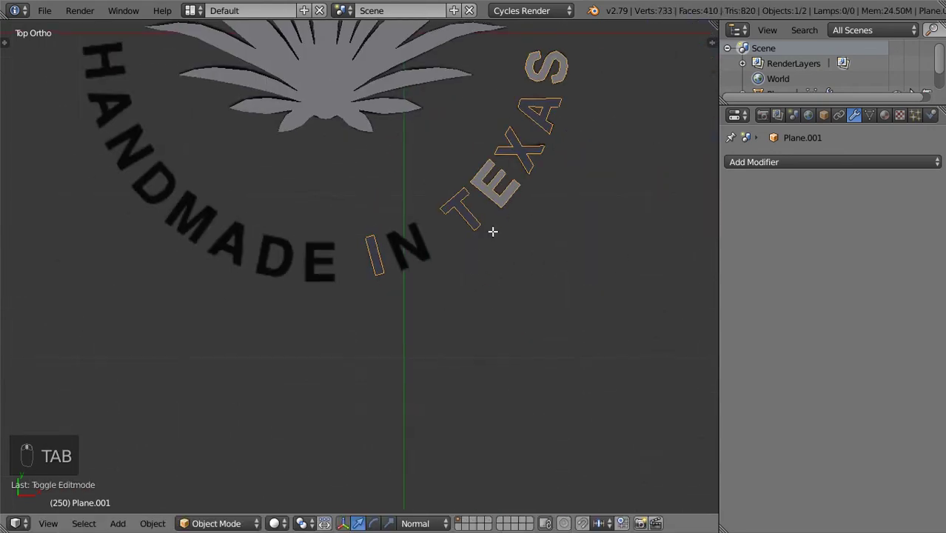
pyautogui.press('Tab')
pyautogui.hotkey('ctrl', 'l')
pyautogui.scroll(5, 501, 202)
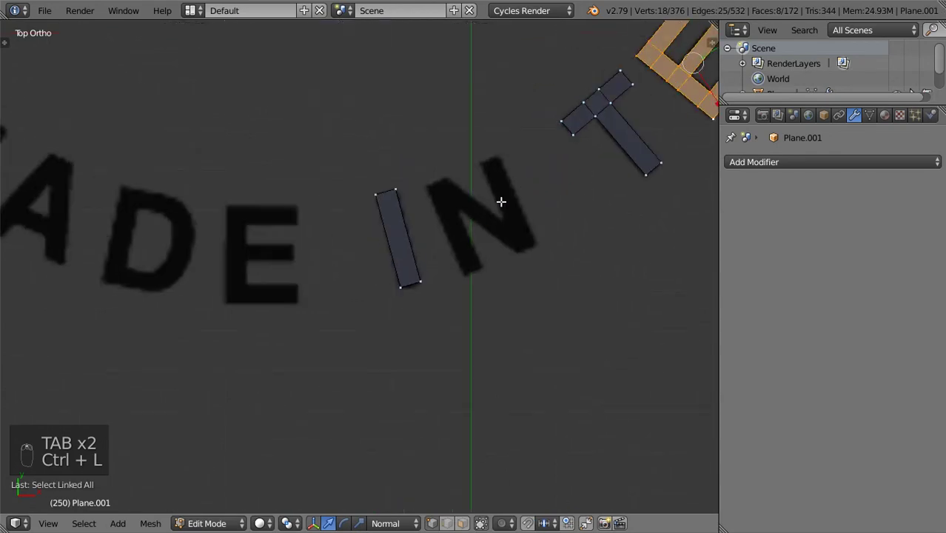
pyautogui.keyDown('shift'); pyautogui.moveTo(478, 211); pyautogui.dragTo(397, 255, button='middle'); pyautogui.keyUp('shift')
pyautogui.hotkey('ctrl', 'Up')
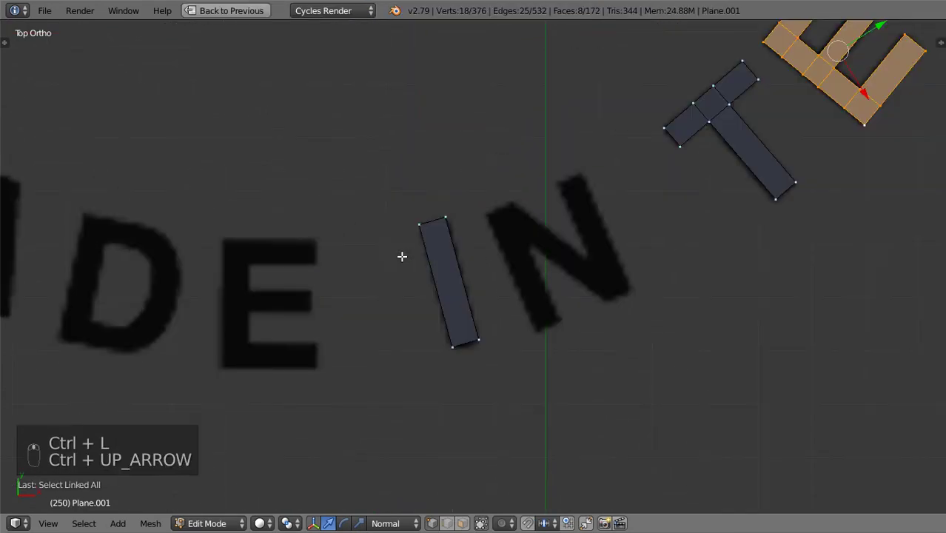
pyautogui.scroll(-5, 402, 257)
pyautogui.hotkey('shift', 'd')
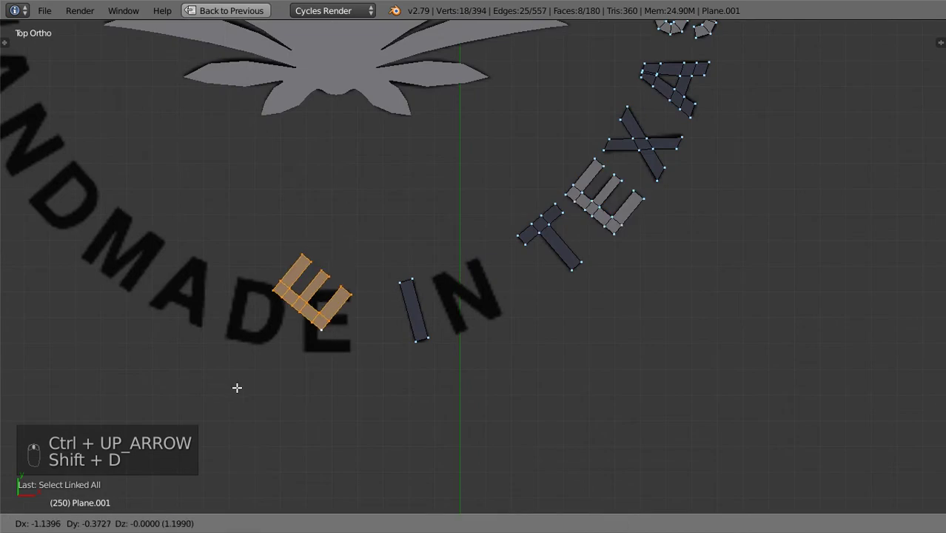
pyautogui.click(247, 384)
# Step: Rotate the copied E upright and move it onto the final E of HANDMADE
pyautogui.scroll(5, 261, 370)
pyautogui.keyDown('shift'); pyautogui.moveTo(261, 370); pyautogui.dragTo(467, 165, button='middle'); pyautogui.keyUp('shift')
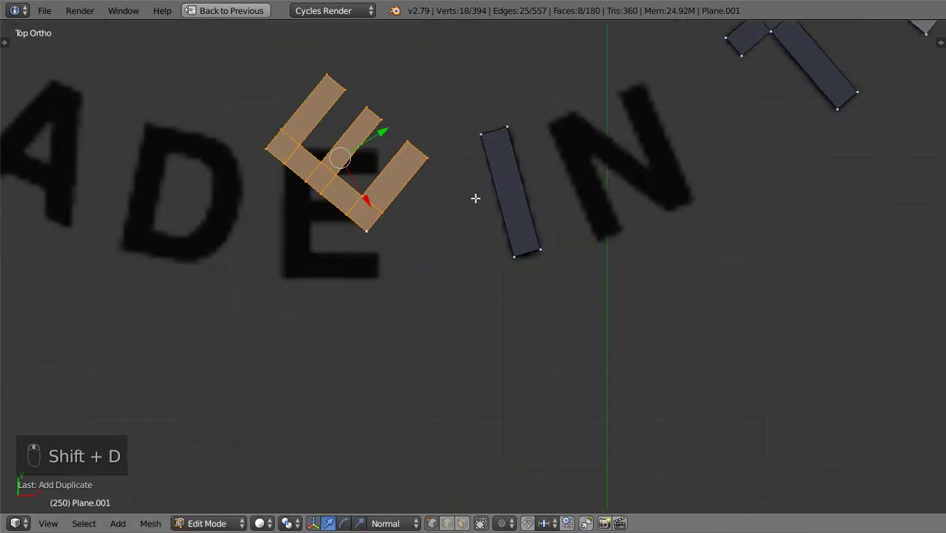
pyautogui.press('r')
pyautogui.click(392, 296)
pyautogui.press('g')
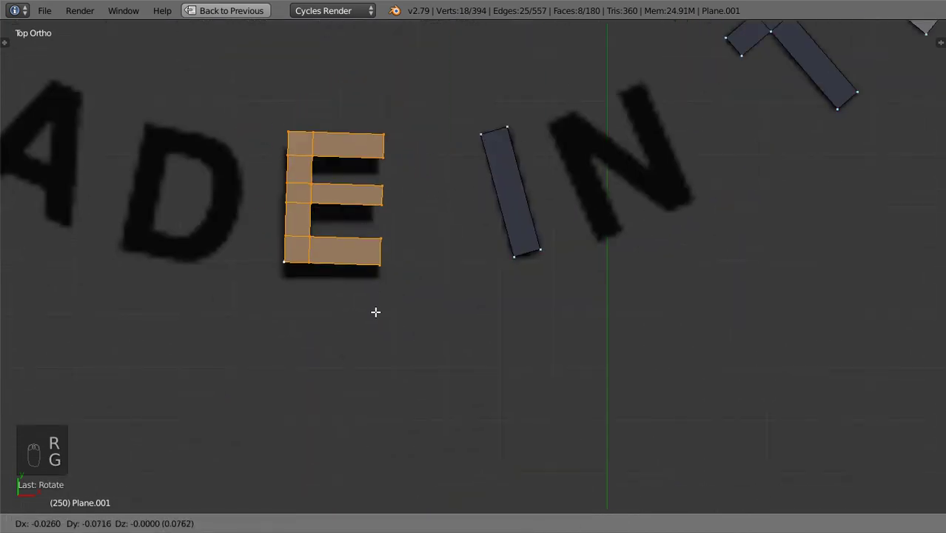
pyautogui.click(378, 304)
# Step: Duplicate the lower edge of the I in IN and place the copy at the foot of the N's left stem
pyautogui.scroll(-4, 382, 294)
pyautogui.keyDown('shift'); pyautogui.moveTo(499, 203); pyautogui.dragTo(519, 282, button='middle'); pyautogui.keyUp('shift')
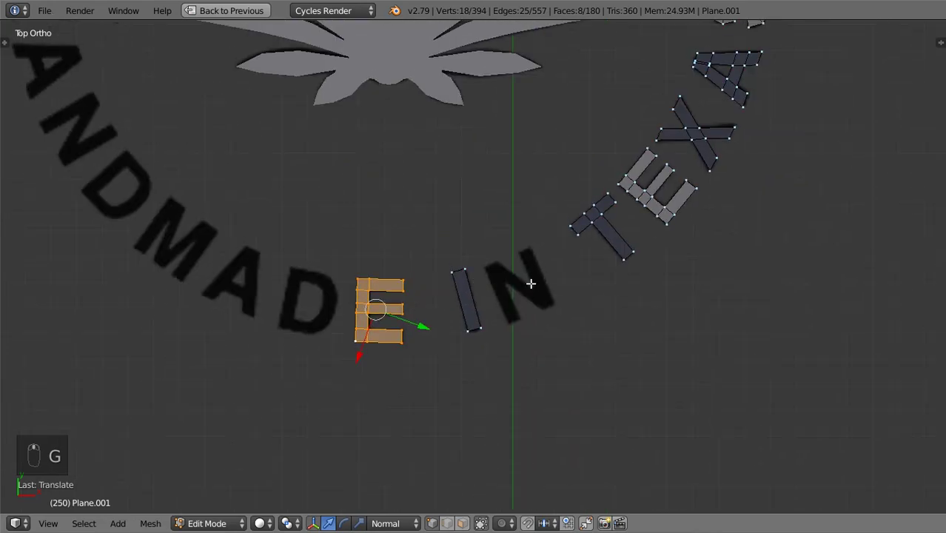
pyautogui.scroll(-5, 429, 84)
pyautogui.keyDown('shift'); pyautogui.moveTo(429, 222); pyautogui.dragTo(425, 390, button='middle'); pyautogui.keyUp('shift')
pyautogui.scroll(1, 425, 390)
pyautogui.keyDown('shift'); pyautogui.moveTo(437, 330); pyautogui.dragTo(514, 174, button='middle'); pyautogui.keyUp('shift')
pyautogui.scroll(3, 500, 270)
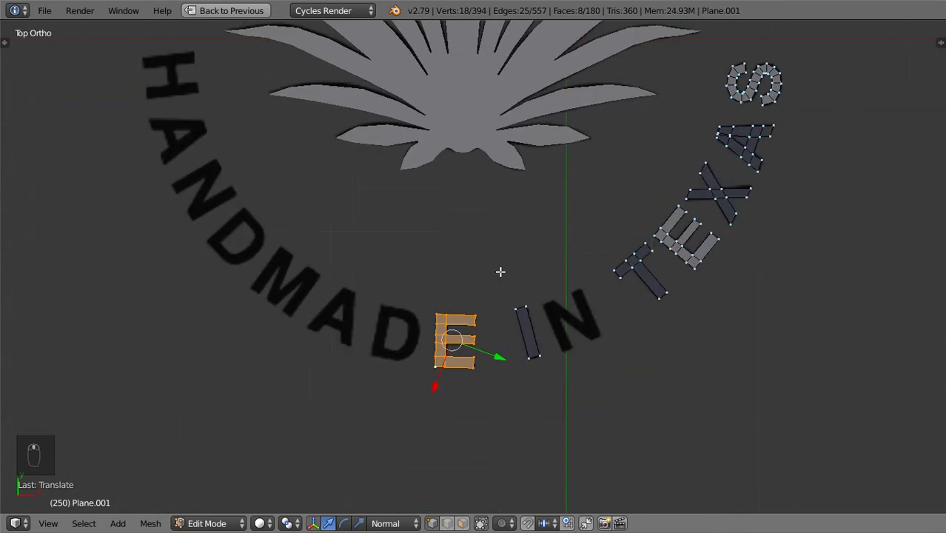
pyautogui.scroll(2, 444, 246)
pyautogui.keyDown('shift'); pyautogui.moveTo(530, 352); pyautogui.dragTo(393, 291, button='middle'); pyautogui.keyUp('shift')
pyautogui.scroll(1, 444, 246)
pyautogui.scroll(2, 394, 297)
pyautogui.rightClick(373, 355)
pyautogui.keyDown('shift'); pyautogui.rightClick(399, 350); pyautogui.keyUp('shift')
pyautogui.scroll(2, 460, 346)
pyautogui.moveTo(322, 330); pyautogui.dragTo(324, 337)
pyautogui.hotkey('shift', 'd')
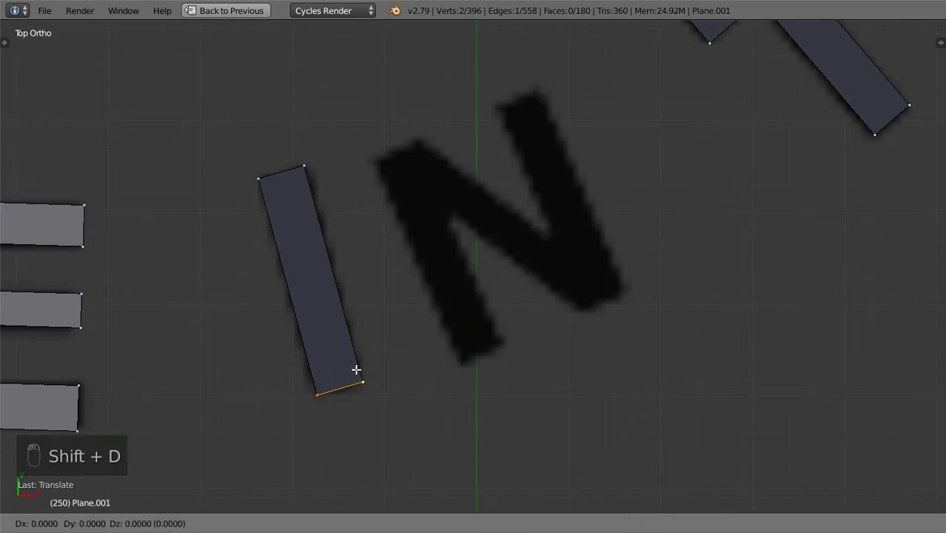
pyautogui.click(507, 342)
# Step: Move the copied edge's right vertex to the stem's corner and extrude the edge along its normal to the N's upper-left end
pyautogui.rightClick(526, 353)
pyautogui.scroll(2, 528, 355)
pyautogui.press('g')
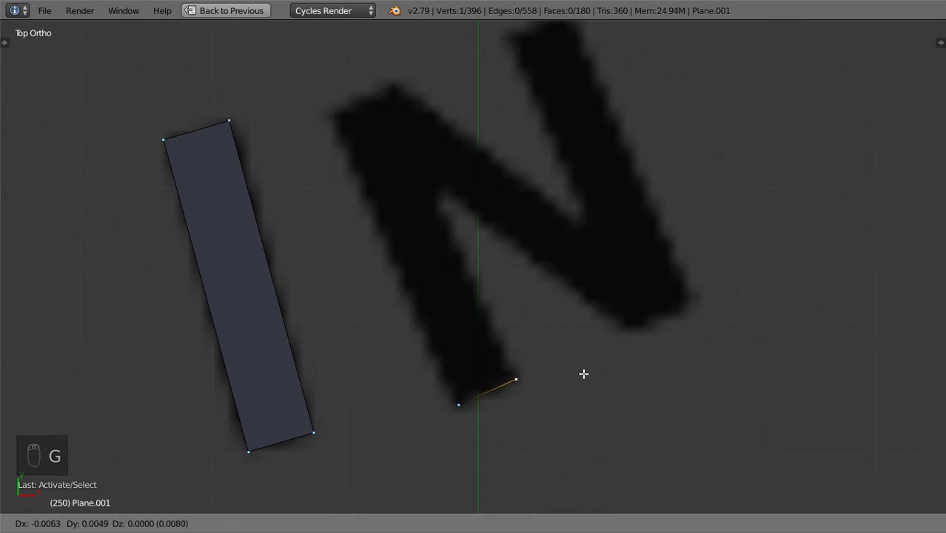
pyautogui.click(583, 374)
pyautogui.keyDown('shift'); pyautogui.rightClick(459, 405); pyautogui.keyUp('shift')
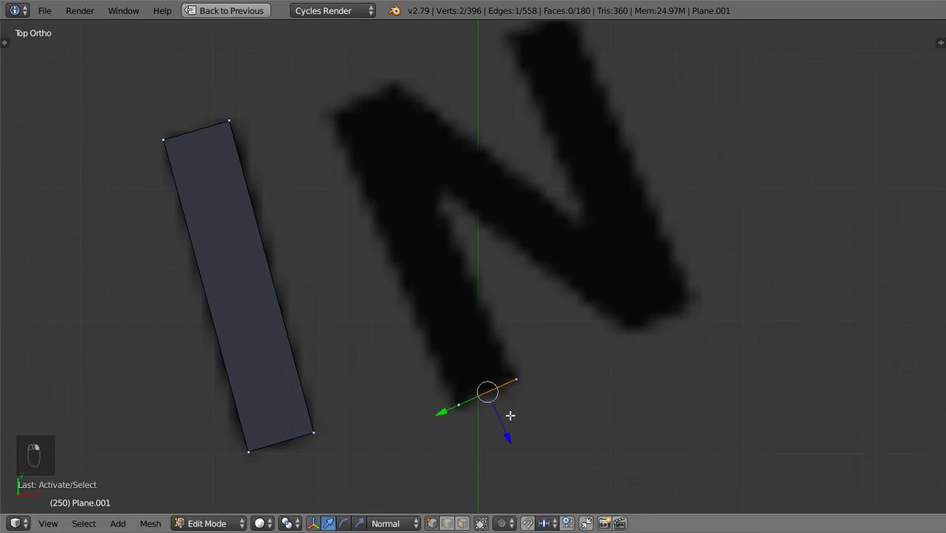
pyautogui.press('e')
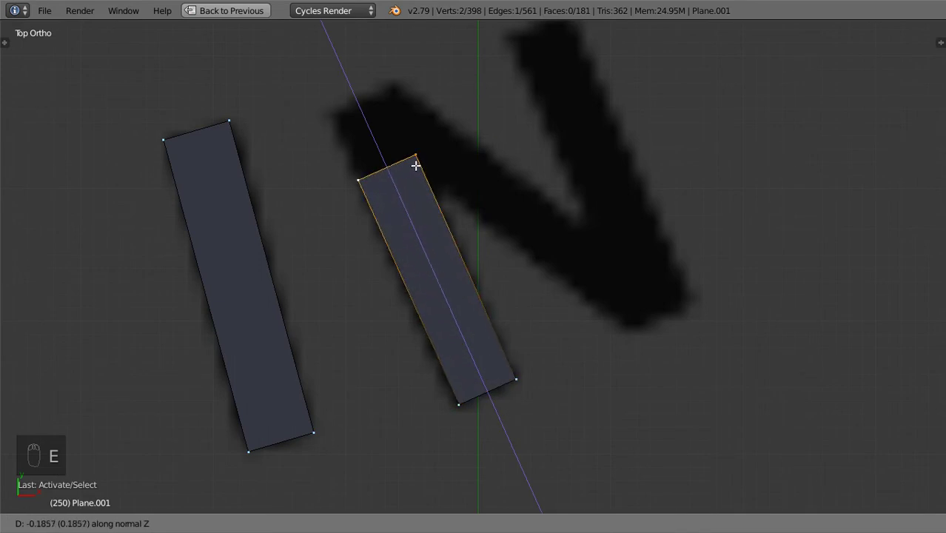
pyautogui.click(402, 117)
# Step: Switch to wireframe shading and add a loop cut across the N's left stem level with the inner corner of the diagonal
pyautogui.press('z')
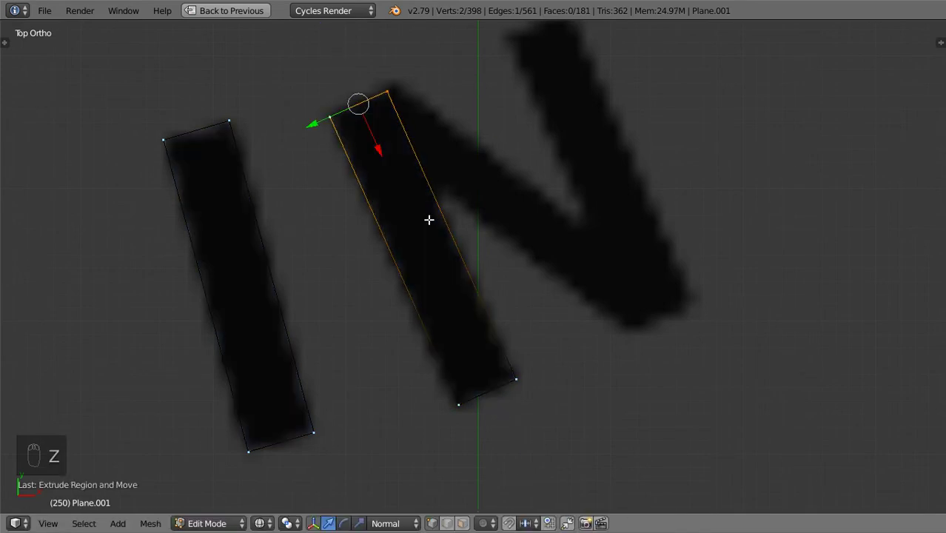
pyautogui.scroll(2, 437, 222)
pyautogui.hotkey('ctrl', 'r')
pyautogui.click(443, 205)
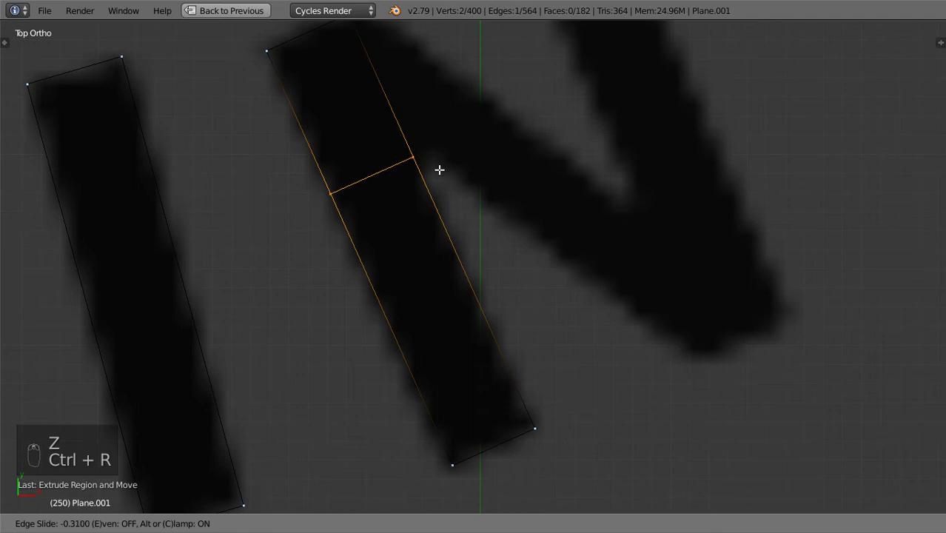
pyautogui.click(439, 166)
pyautogui.scroll(-3, 419, 258)
pyautogui.scroll(3, 404, 267)
# Step: Extrude the upper right side edge of the N's left stem and move its vertices onto the diagonal's upper outline
pyautogui.rightClick(404, 266)
pyautogui.rightClick(345, 152)
pyautogui.press('e')
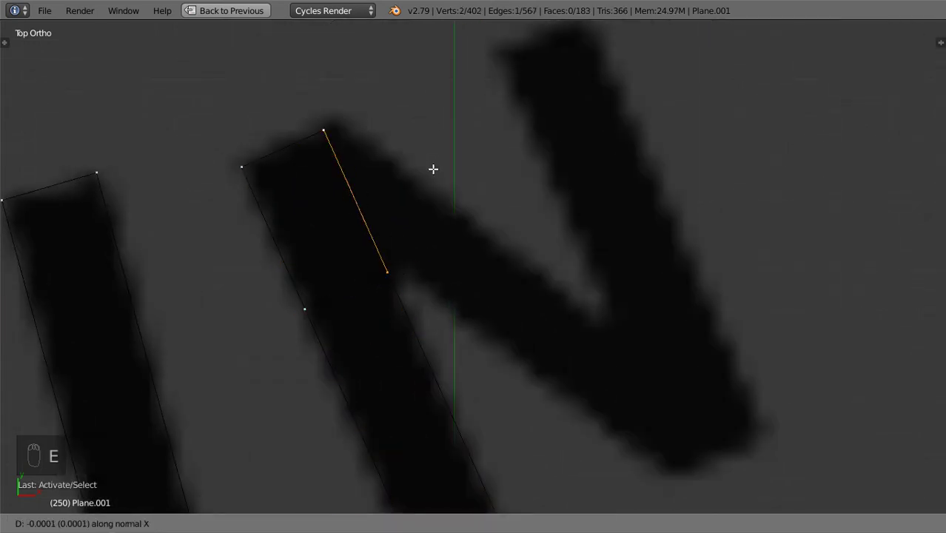
pyautogui.rightClick(447, 161)
pyautogui.moveTo(400, 179); pyautogui.dragTo(414, 169)
pyautogui.rightClick(420, 254)
pyautogui.press('g')
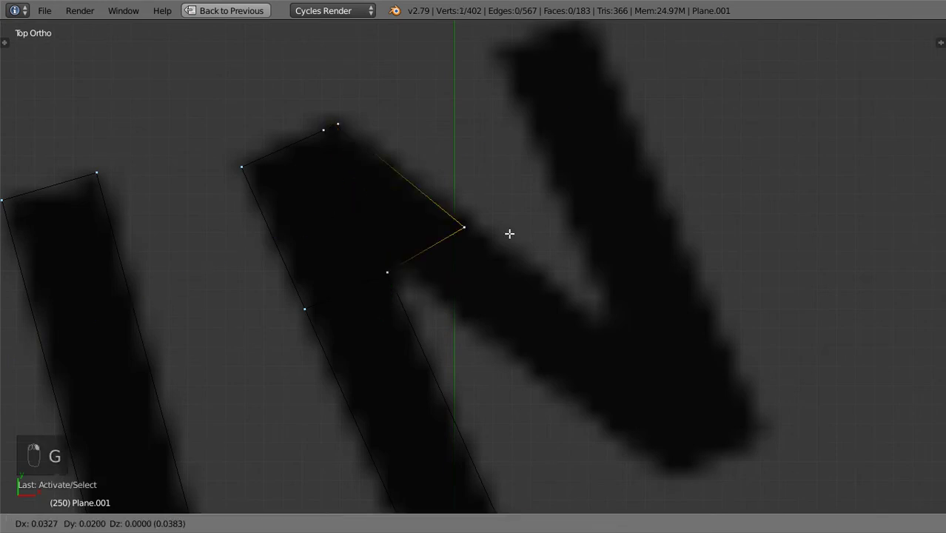
pyautogui.click(515, 234)
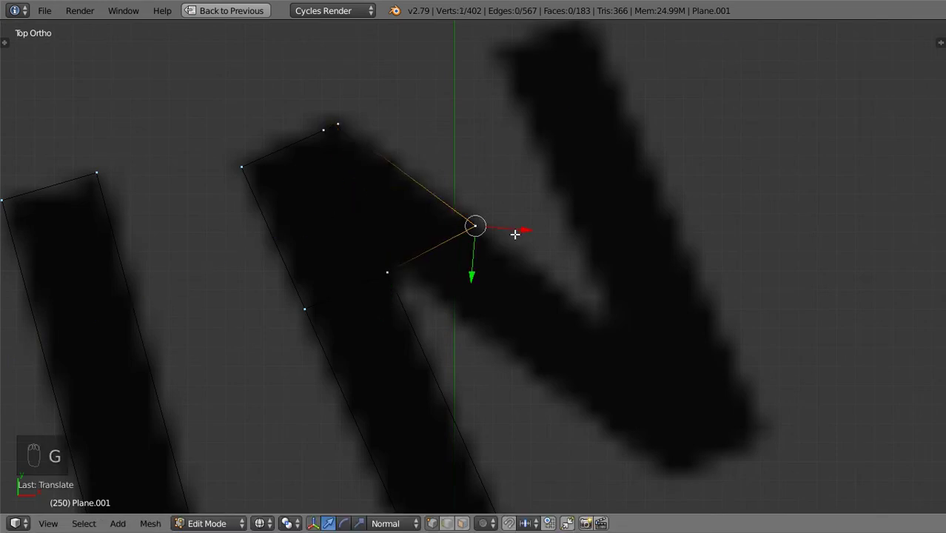
# Step: Add a loop cut to the new diagonal face and slide it close to the N's left stem
pyautogui.hotkey('ctrl', 'r')
pyautogui.click(420, 257)
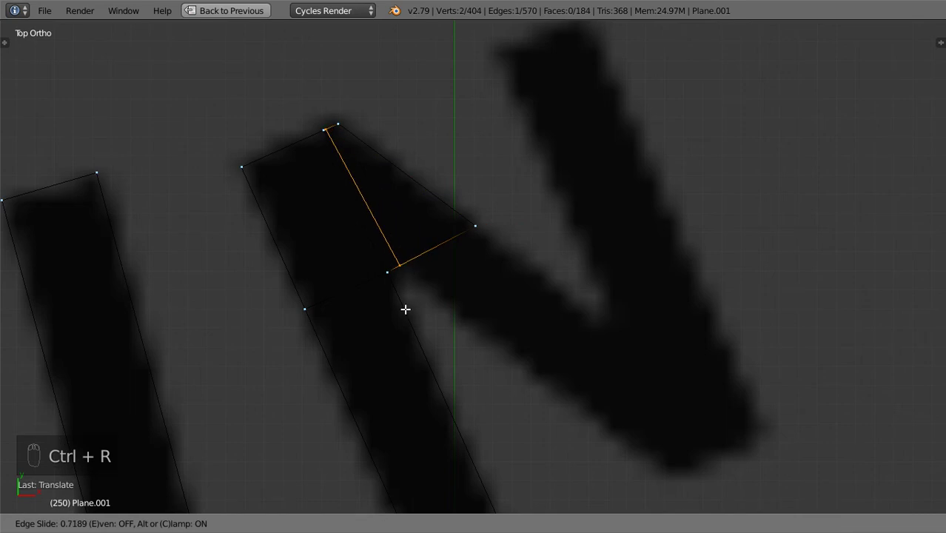
pyautogui.click(410, 306)
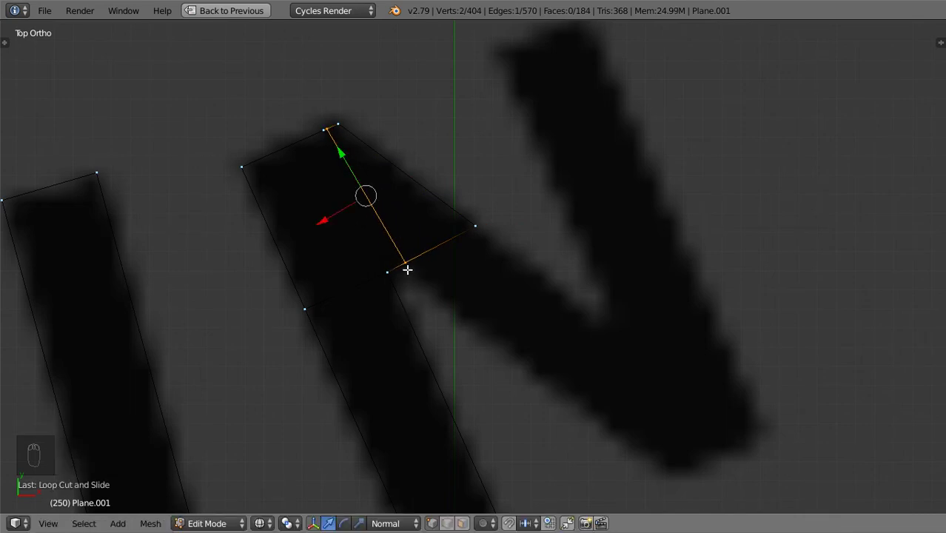
# Step: Extrude the diagonal face's lower edge to the N's lower-right end and adjust the end's outer vertex with Vertex Slide
pyautogui.scroll(-3, 407, 269)
pyautogui.scroll(2, 364, 266)
pyautogui.rightClick(351, 242)
pyautogui.keyDown('shift'); pyautogui.rightClick(379, 217); pyautogui.keyUp('shift')
pyautogui.press('e')
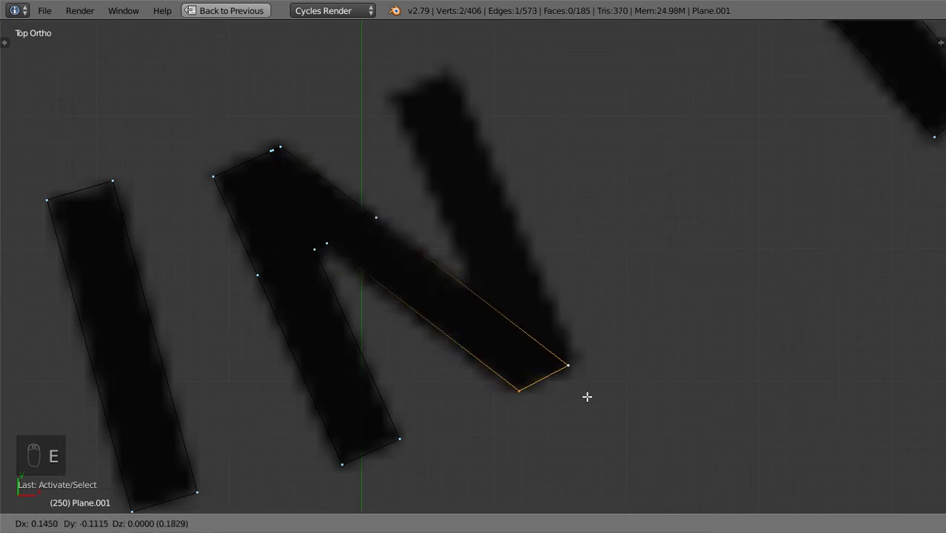
pyautogui.click(582, 396)
pyautogui.rightClick(568, 363)
pyautogui.press('g')
pyautogui.press('g')
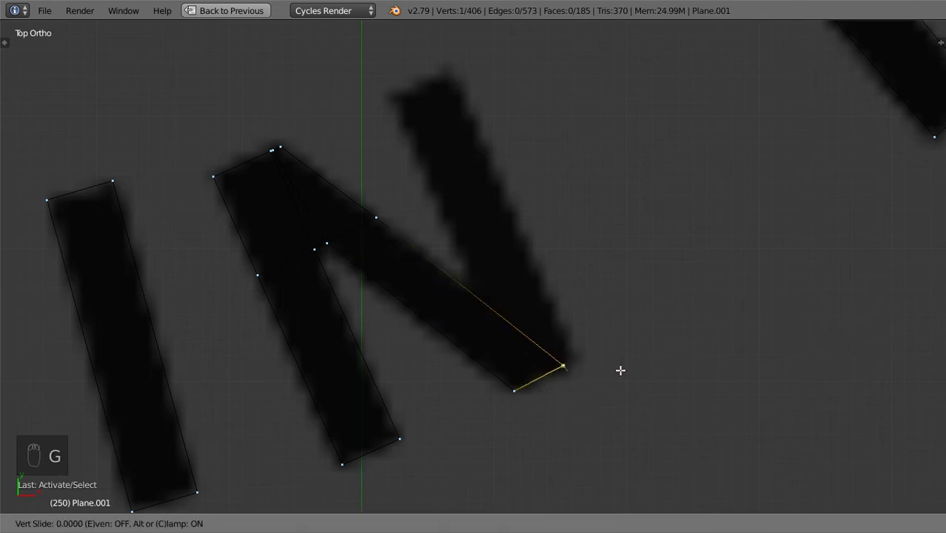
pyautogui.click(620, 370)
# Step: Add a loop cut where the N's diagonal meets the right stem and extrude the upper edge of the end section outward
pyautogui.hotkey('ctrl', 'r')
pyautogui.click(509, 319)
pyautogui.click(495, 302)
pyautogui.rightClick(496, 302)
pyautogui.keyDown('shift'); pyautogui.rightClick(551, 355); pyautogui.keyUp('shift')
pyautogui.scroll(2, 579, 345)
pyautogui.press('e')
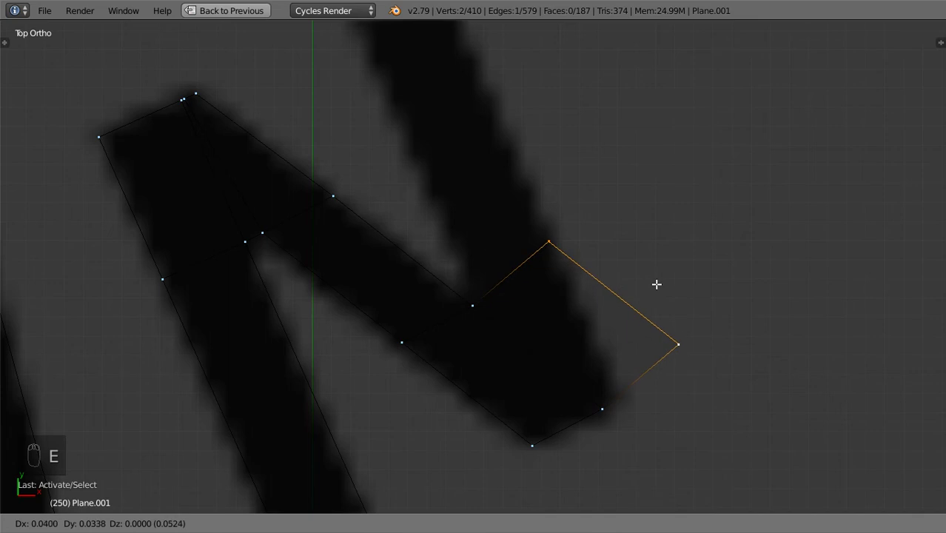
pyautogui.click(653, 289)
# Step: Slide the extruded edge's outer vertex back to the N's lower-right corner and slide the adjacent vertex along the bottom edge
pyautogui.rightClick(675, 349)
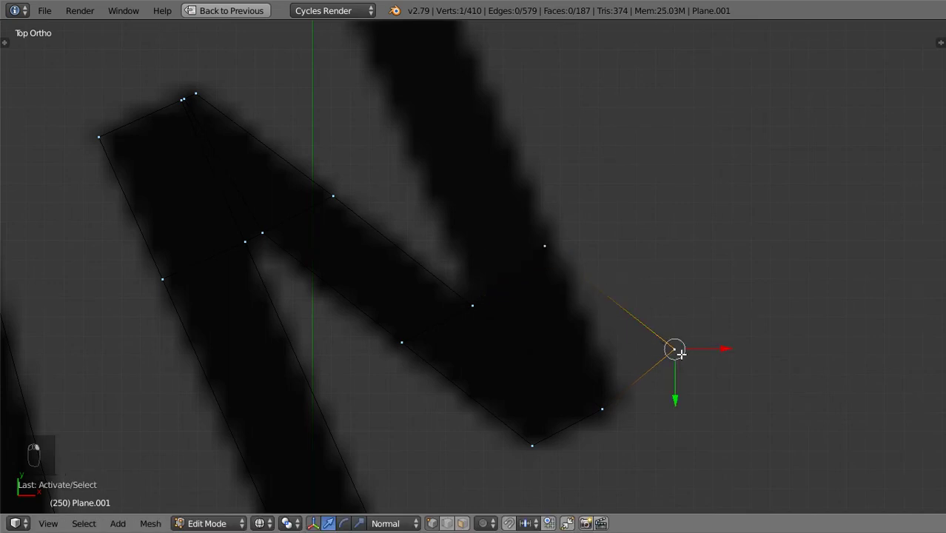
pyautogui.press('g')
pyautogui.press('g')
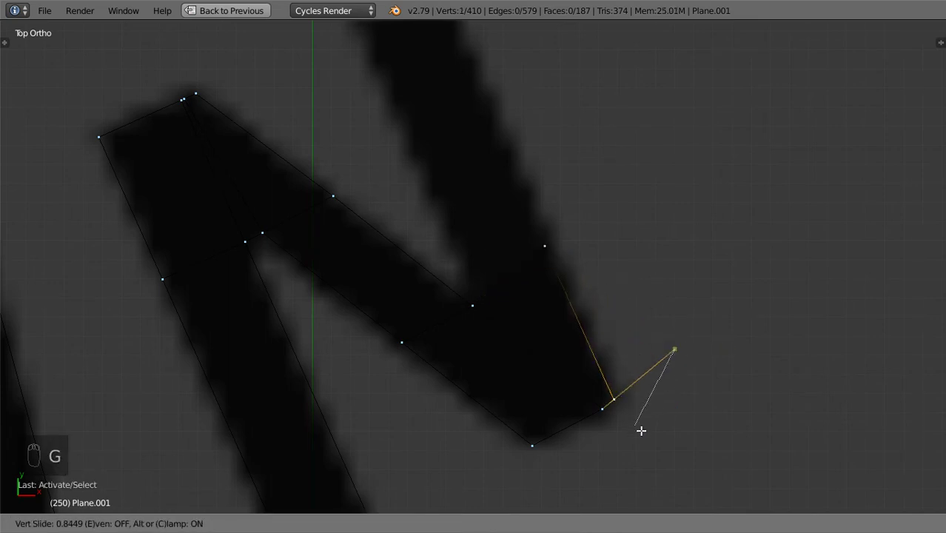
pyautogui.click(638, 430)
pyautogui.rightClick(608, 421)
pyautogui.press('g')
pyautogui.press('g')
pyautogui.click(603, 428)
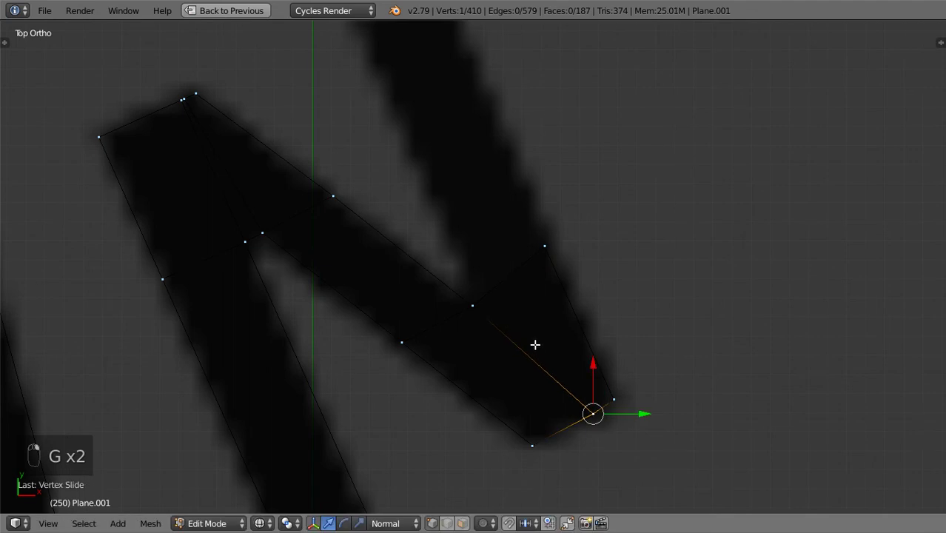
pyautogui.scroll(1, 500, 321)
pyautogui.scroll(-2, 499, 321)
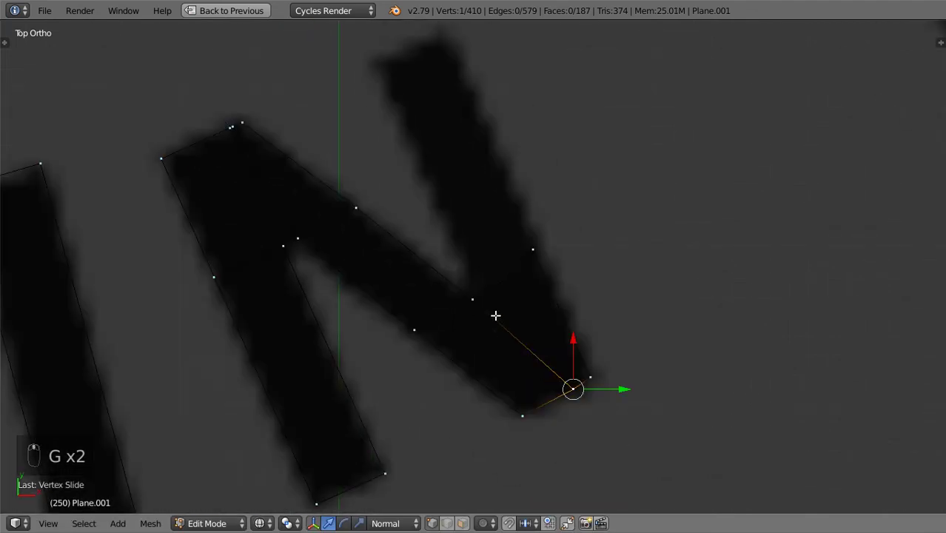
pyautogui.scroll(1, 496, 314)
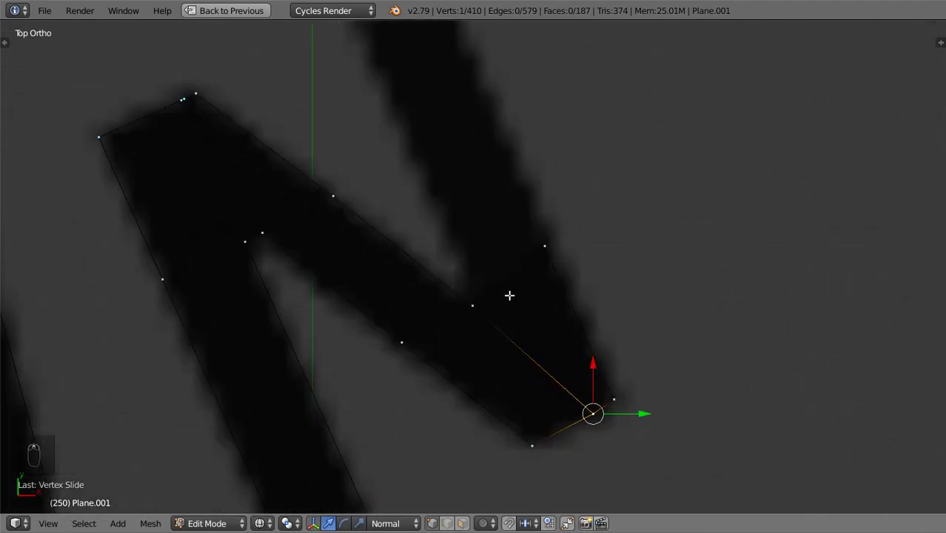
# Step: Add a loop cut to the N's lower-right end section and slide it close to the diagonal's edge
pyautogui.hotkey('ctrl', 'r')
pyautogui.click(508, 292)
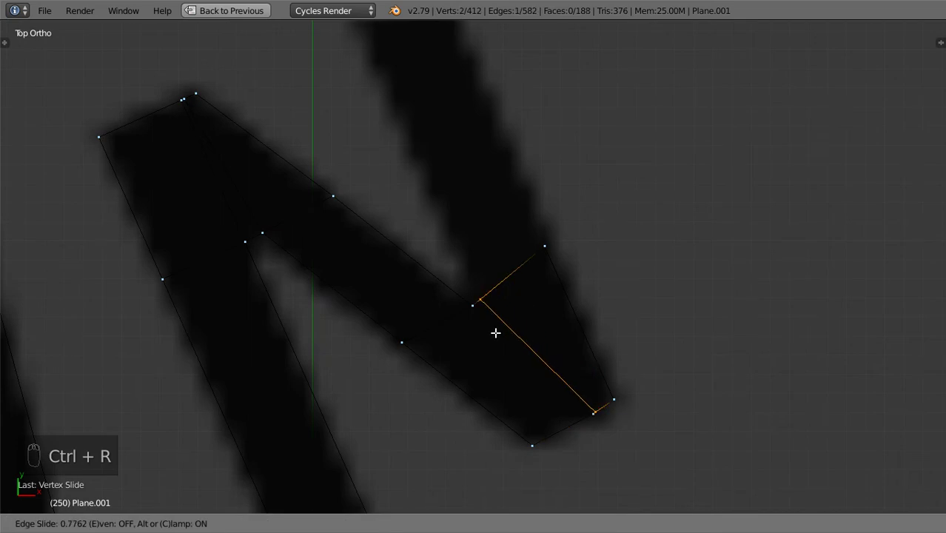
pyautogui.click(497, 331)
# Step: Slide the two inner vertices of the N's lower-right end along the bottom edge to space them apart
pyautogui.rightClick(582, 417)
pyautogui.press('g')
pyautogui.press('g')
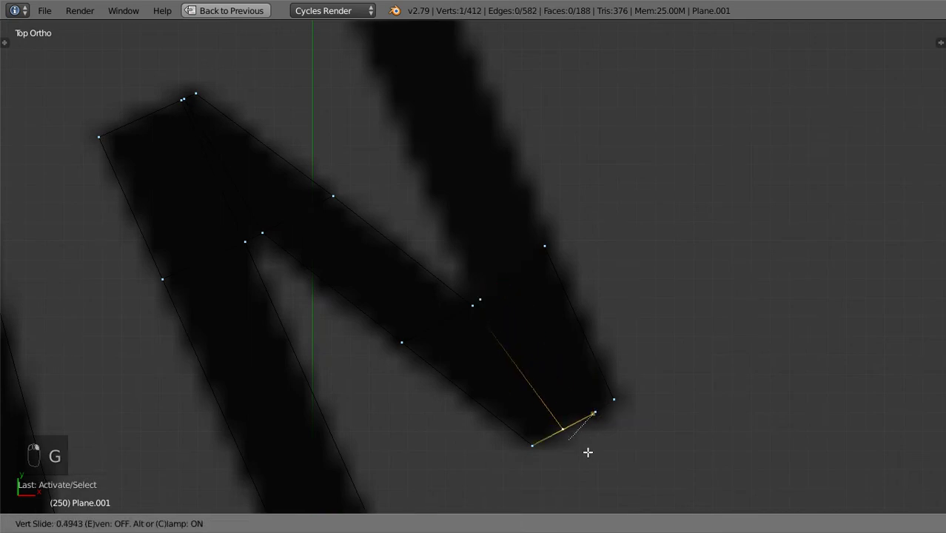
pyautogui.click(585, 463)
pyautogui.rightClick(592, 431)
pyautogui.press('g')
pyautogui.press('g')
pyautogui.click(581, 422)
# Step: Extrude the upper edge of the N's lower-right section to the top of the right stem
pyautogui.scroll(3, 506, 294)
pyautogui.keyDown('shift'); pyautogui.rightClick(577, 238); pyautogui.keyUp('shift')
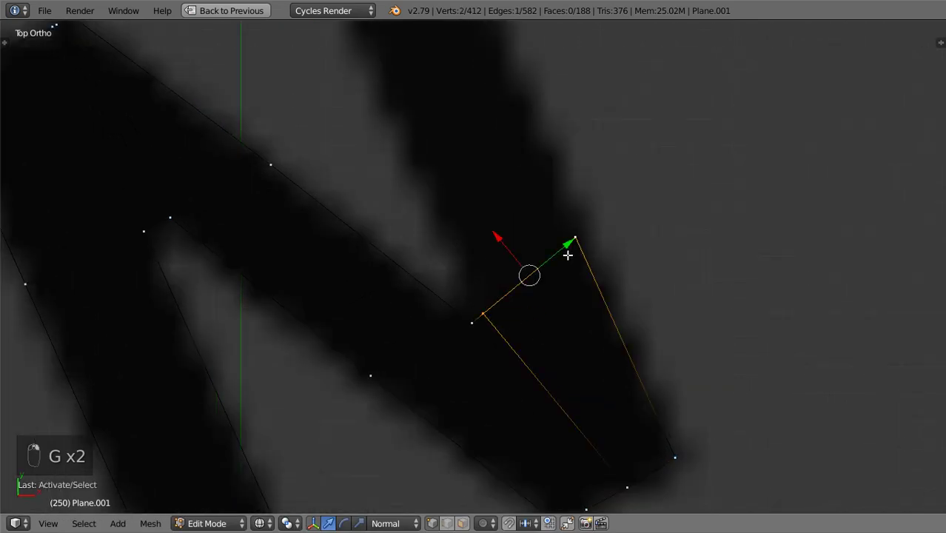
pyautogui.scroll(-5, 569, 251)
pyautogui.keyDown('shift'); pyautogui.moveTo(568, 254); pyautogui.dragTo(562, 308, button='middle'); pyautogui.keyUp('shift')
pyautogui.press('e')
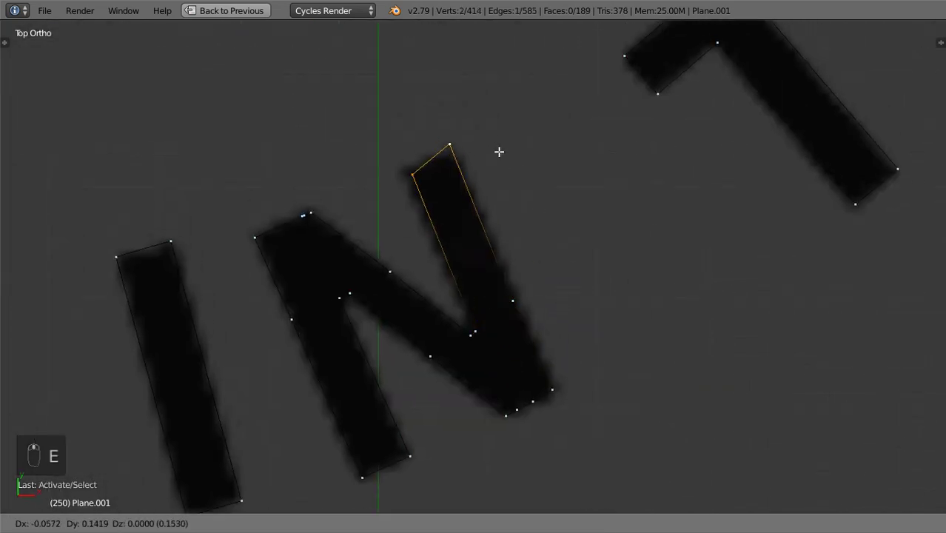
pyautogui.click(489, 148)
# Step: Move the right stem's outer top vertex to the reference corner and check the N in solid view
pyautogui.rightClick(430, 148)
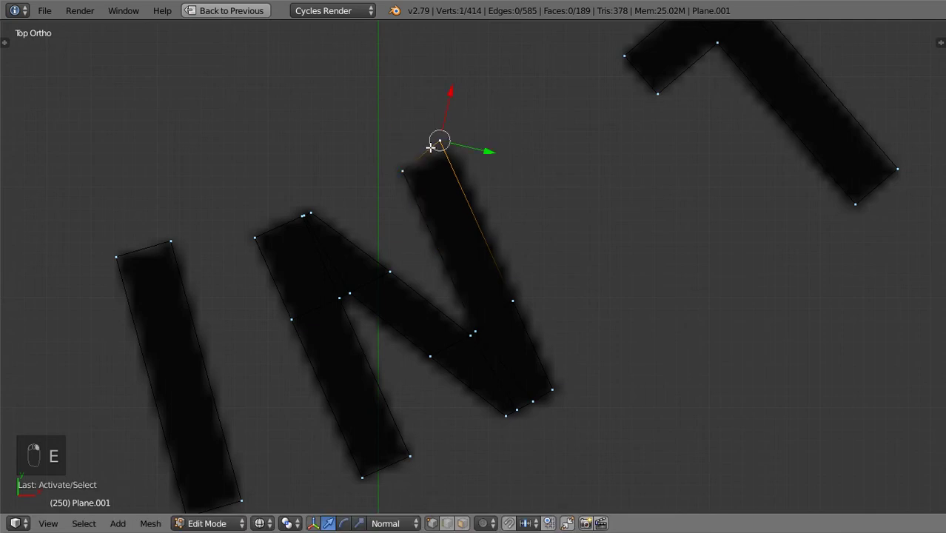
pyautogui.press('g')
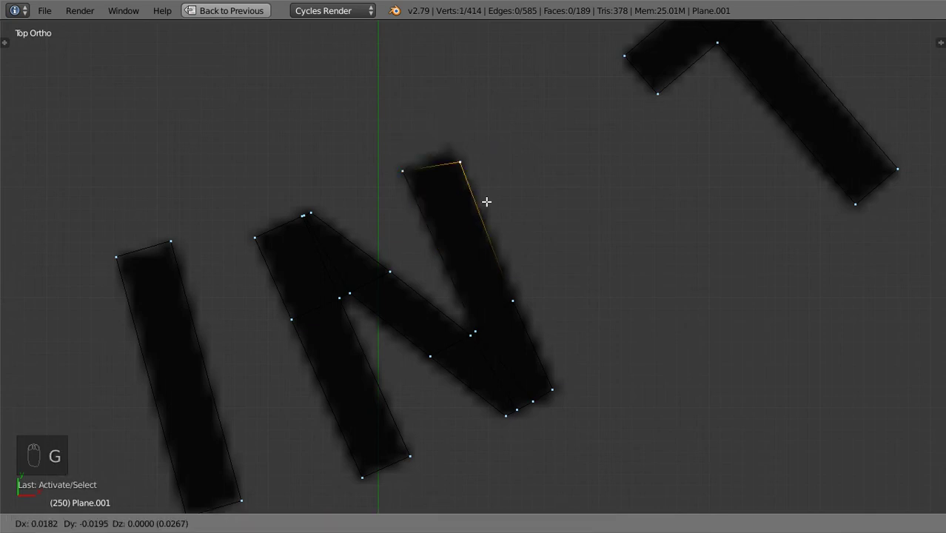
pyautogui.click(476, 189)
pyautogui.press('z')
pyautogui.scroll(-5, 474, 211)
pyautogui.press('Tab')
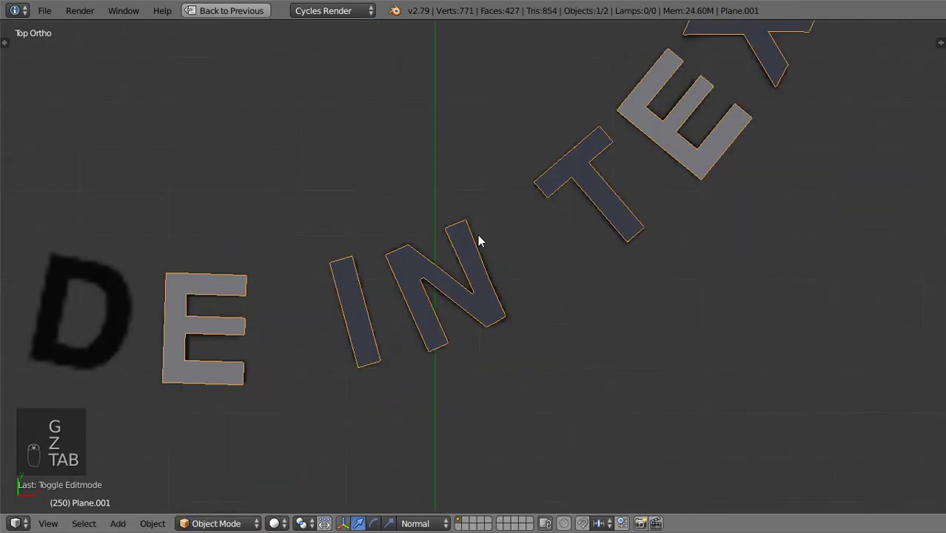
pyautogui.scroll(5, 488, 295)
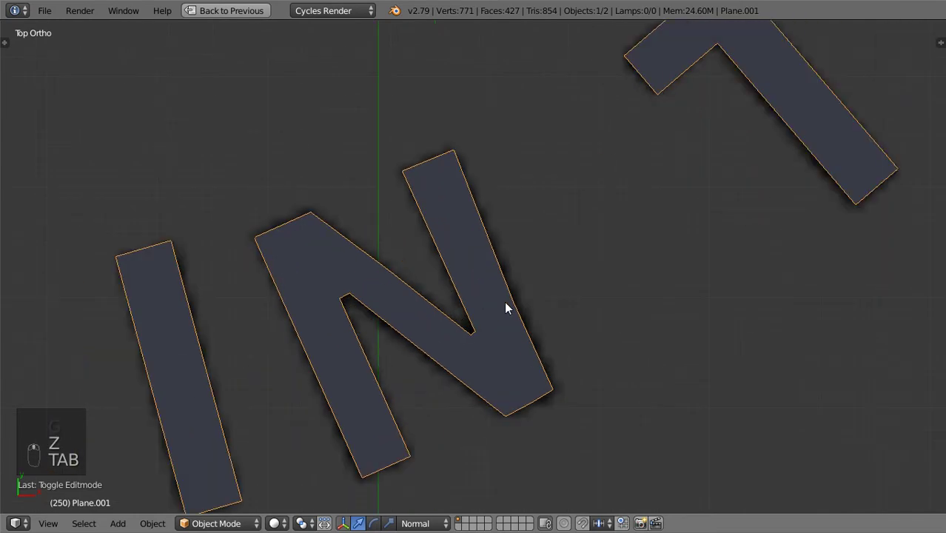
# Step: Straighten the N's outer right-stem edge by scaling it along X, and rotate it to match the reference
pyautogui.press('Tab')
pyautogui.press('z')
pyautogui.scroll(4, 426, 267)
pyautogui.keyDown('alt'); pyautogui.rightClick(426, 268); pyautogui.keyUp('alt')
pyautogui.scroll(-4, 426, 268)
pyautogui.press('s')
pyautogui.press('x')
pyautogui.click(517, 287)
pyautogui.scroll(3, 529, 307)
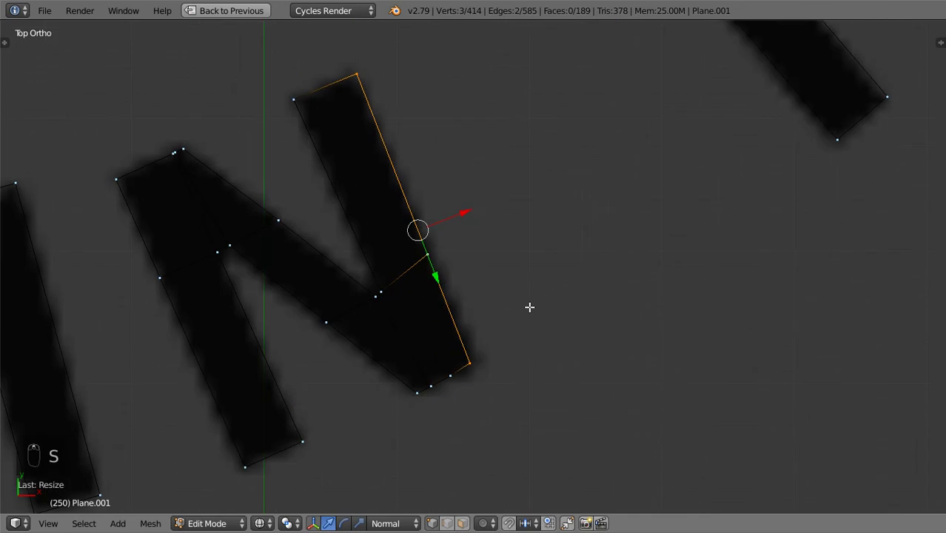
pyautogui.press('r')
pyautogui.click(523, 177)
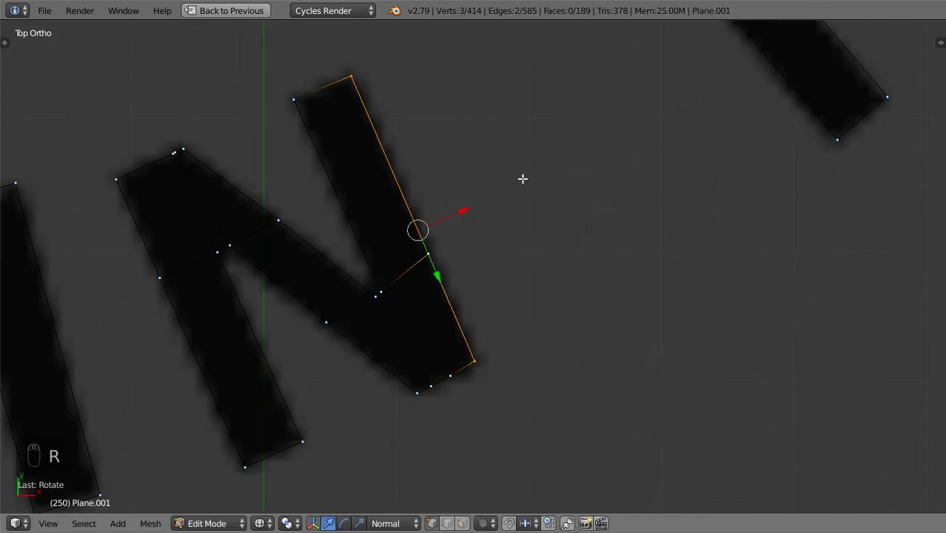
# Step: Compare the N's mesh in solid and wireframe display to check its shape against the reference
pyautogui.press('z')
pyautogui.scroll(-3, 516, 210)
pyautogui.press('Tab')
pyautogui.press('Tab')
pyautogui.scroll(2, 436, 327)
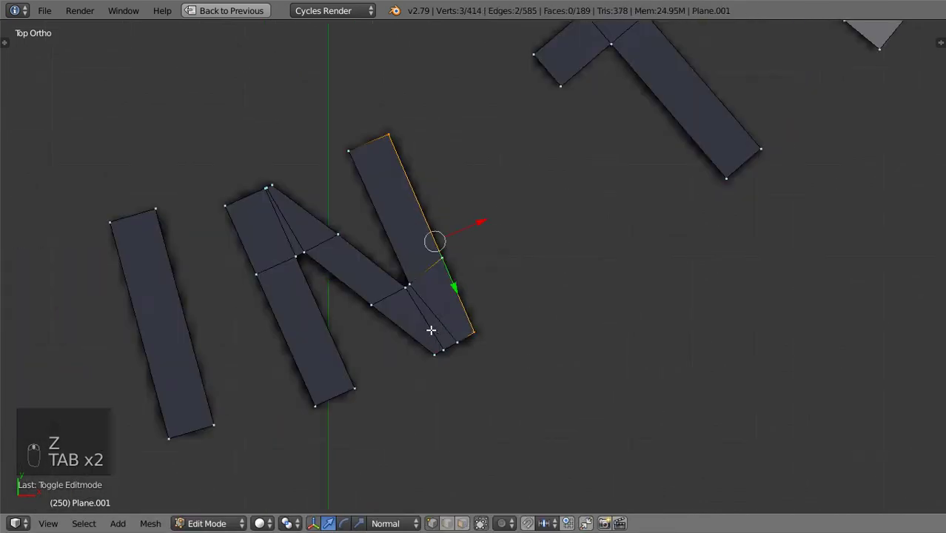
pyautogui.press('z')
pyautogui.press('z')
pyautogui.press('z')
pyautogui.press('z')
pyautogui.scroll(4, 419, 344)
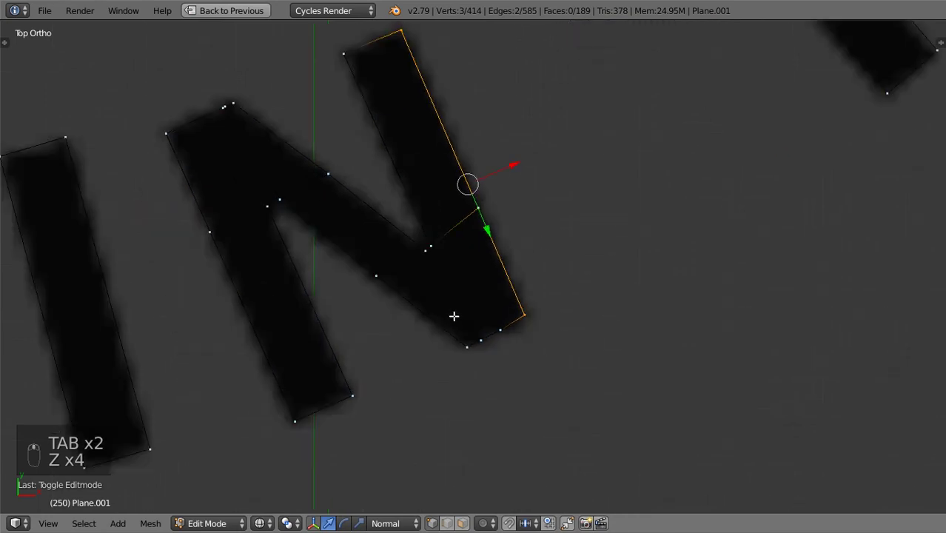
# Step: Scale the two vertices at the notch between the N's left stem and diagonal to fit the reference
pyautogui.rightClick(355, 230)
pyautogui.keyDown('shift'); pyautogui.rightClick(342, 232); pyautogui.keyUp('shift')
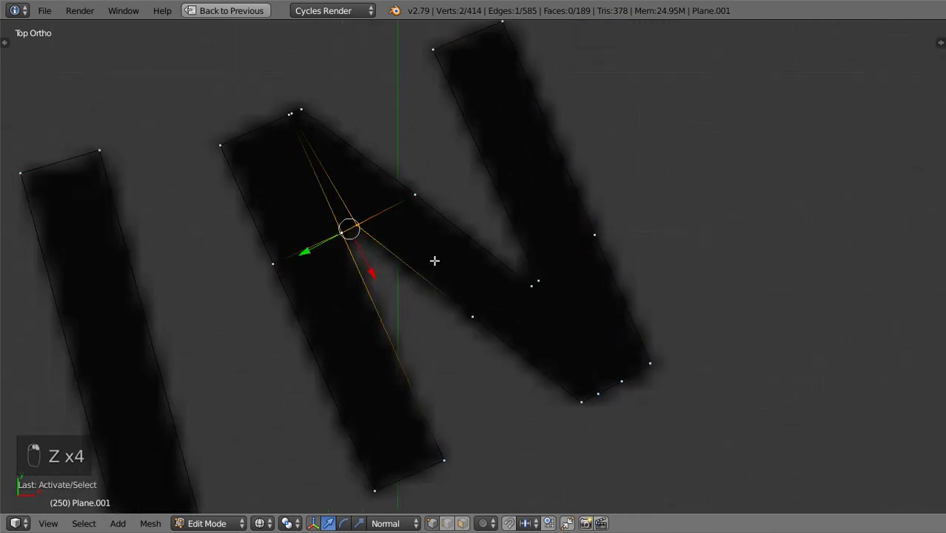
pyautogui.press('s')
pyautogui.click(427, 261)
# Step: Align the three vertices along the diagonal's lower edge by scaling them to 0 on the local X axis
pyautogui.rightClick(570, 402)
pyautogui.keyDown('shift'); pyautogui.rightClick(474, 319); pyautogui.keyUp('shift')
pyautogui.keyDown('shift'); pyautogui.rightClick(364, 227); pyautogui.keyUp('shift')
pyautogui.press('s')
pyautogui.press('x')
pyautogui.press('x')
pyautogui.write('0')
pyautogui.press('Return')
pyautogui.press('Tab')
pyautogui.scroll(-3, 418, 343)
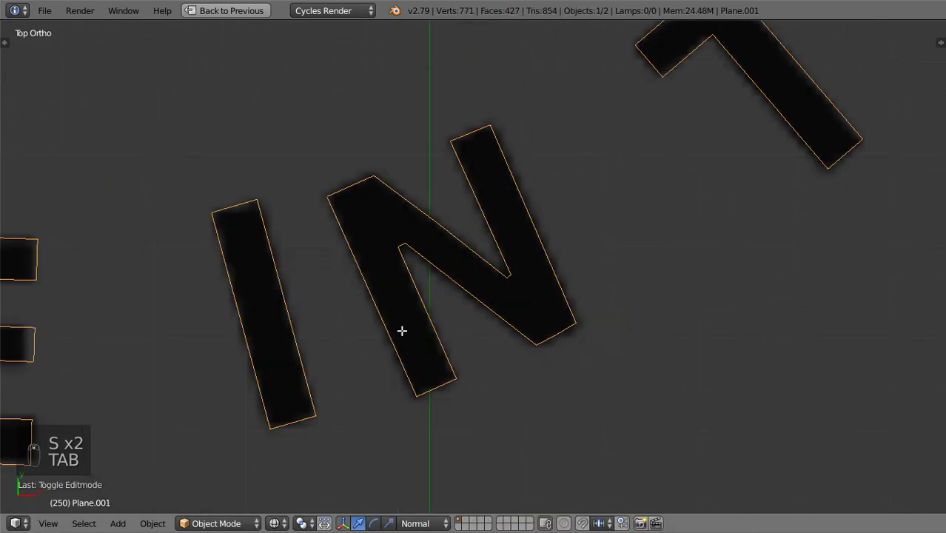
# Step: Straighten the N's outer right-stem edge loop by scaling it along its local X axis
pyautogui.press('Tab')
pyautogui.keyDown('alt'); pyautogui.rightClick(602, 273); pyautogui.keyUp('alt')
pyautogui.press('s')
pyautogui.press('x')
pyautogui.press('x')
pyautogui.press('Return')
pyautogui.press('Tab')
pyautogui.scroll(-4, 602, 274)
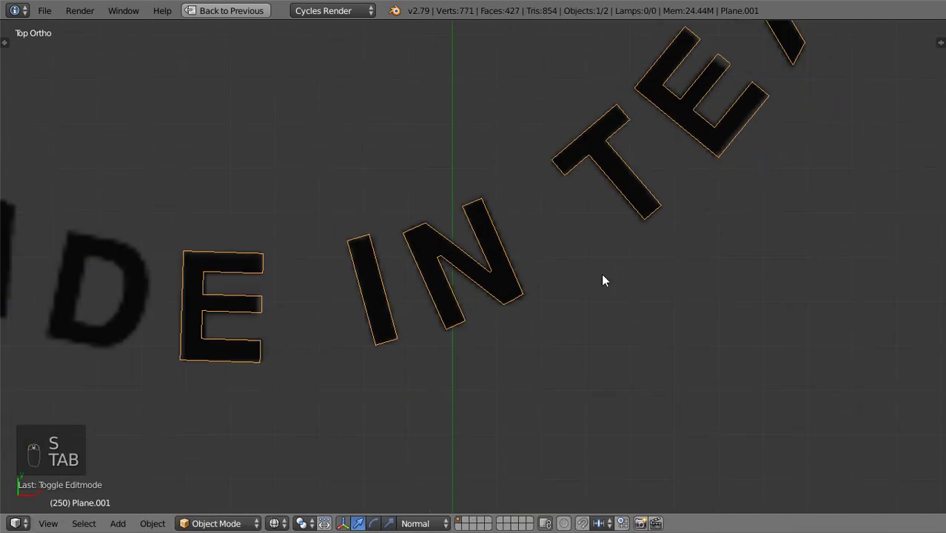
# Step: Examine the whole circular logo to see which letters of HANDMADE IN TEXAS still need tracing
pyautogui.keyDown('shift'); pyautogui.moveTo(496, 267); pyautogui.dragTo(519, 251, button='middle'); pyautogui.keyUp('shift')
pyautogui.keyDown('shift'); pyautogui.moveTo(364, 298); pyautogui.dragTo(513, 299, button='middle'); pyautogui.keyUp('shift')
pyautogui.keyDown('shift'); pyautogui.moveTo(419, 298); pyautogui.dragTo(490, 295, button='middle'); pyautogui.keyUp('shift')
pyautogui.scroll(-9, 702, 222)
pyautogui.keyDown('shift'); pyautogui.moveTo(521, 265); pyautogui.dragTo(545, 336, button='middle'); pyautogui.keyUp('shift')
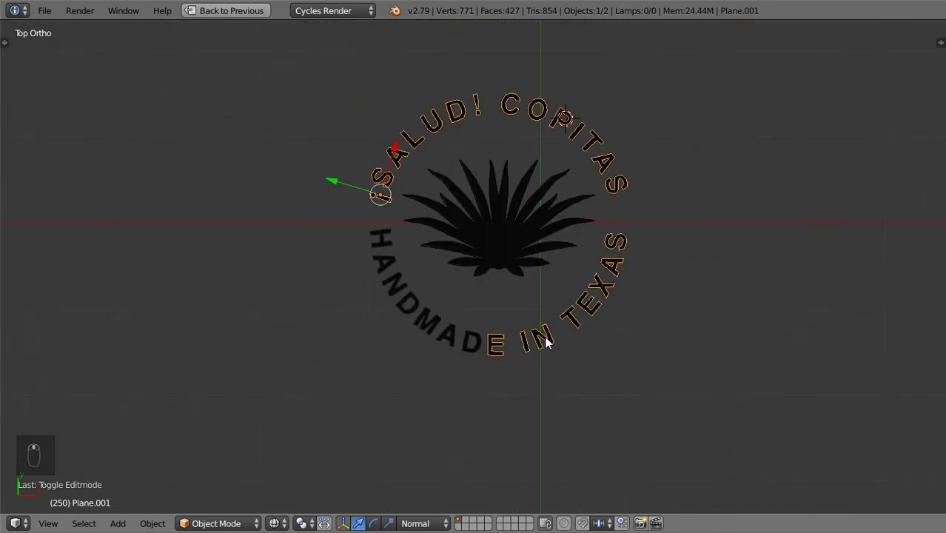
pyautogui.scroll(3, 545, 336)
pyautogui.keyDown('shift'); pyautogui.moveTo(539, 205); pyautogui.dragTo(517, 327, button='middle'); pyautogui.keyUp('shift')
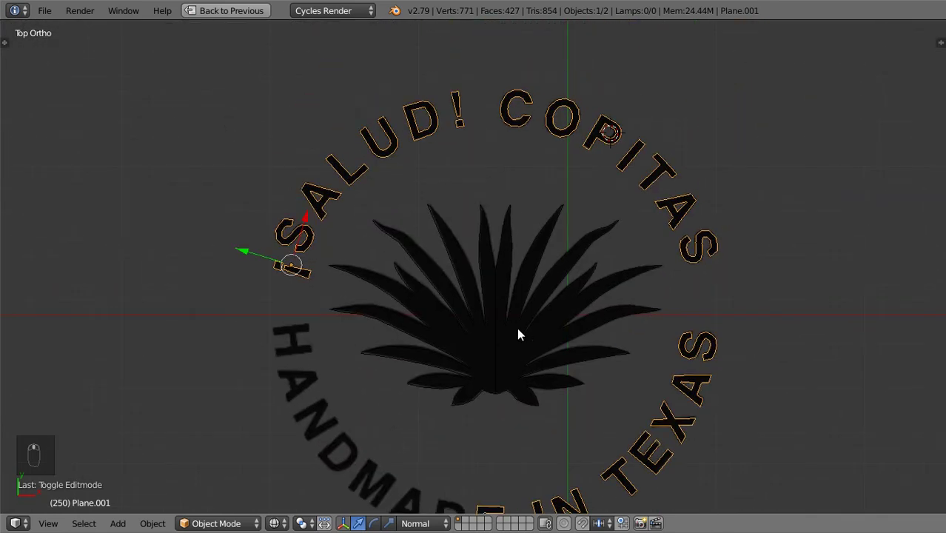
pyautogui.keyDown('shift'); pyautogui.scroll(-5, 511, 331); pyautogui.keyUp('shift')
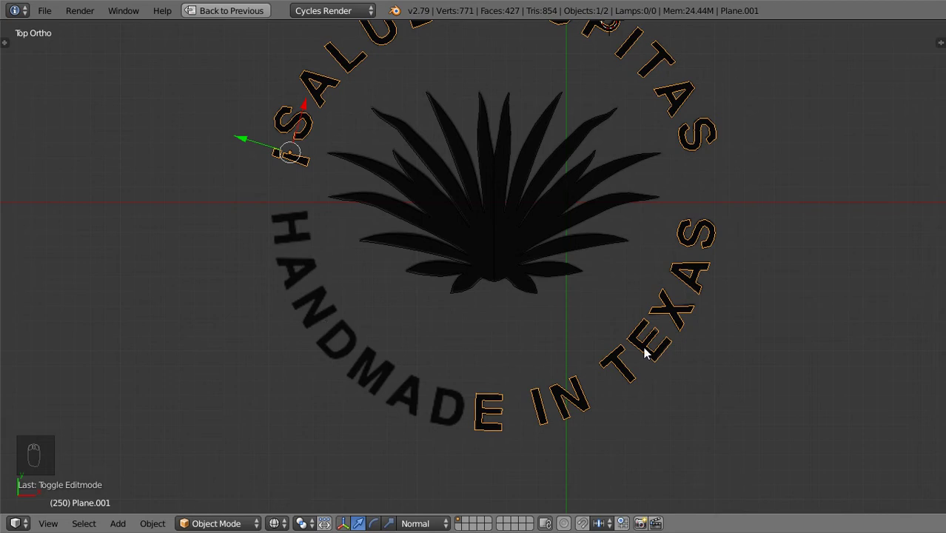
pyautogui.keyDown('shift'); pyautogui.scroll(4, 473, 413); pyautogui.keyUp('shift')
pyautogui.keyDown('shift'); pyautogui.scroll(-4, 574, 409); pyautogui.keyUp('shift')
# Step: Duplicate the complete A of TEXAS and place the copy over the A of MADE
pyautogui.press('Tab')
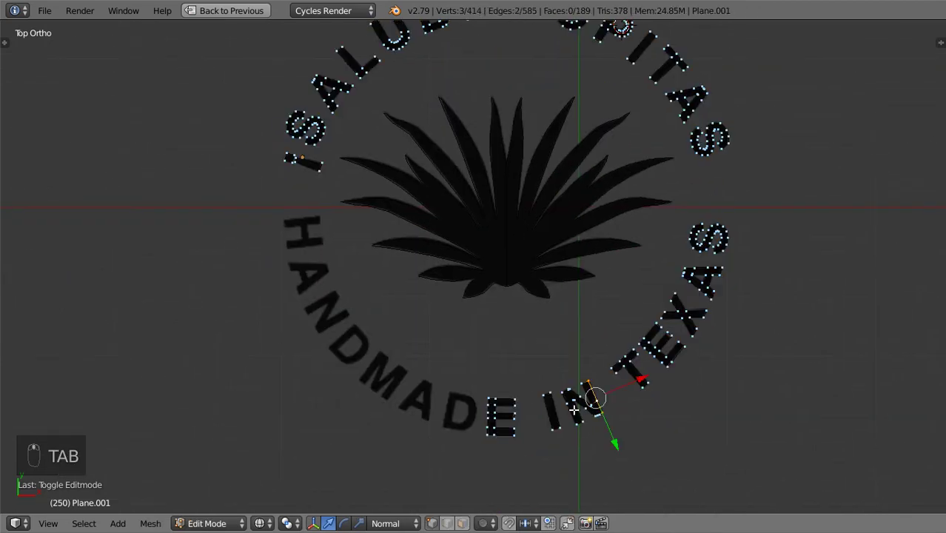
pyautogui.keyDown('shift'); pyautogui.moveTo(574, 410); pyautogui.dragTo(544, 307, button='middle'); pyautogui.keyUp('shift')
pyautogui.rightClick(676, 173)
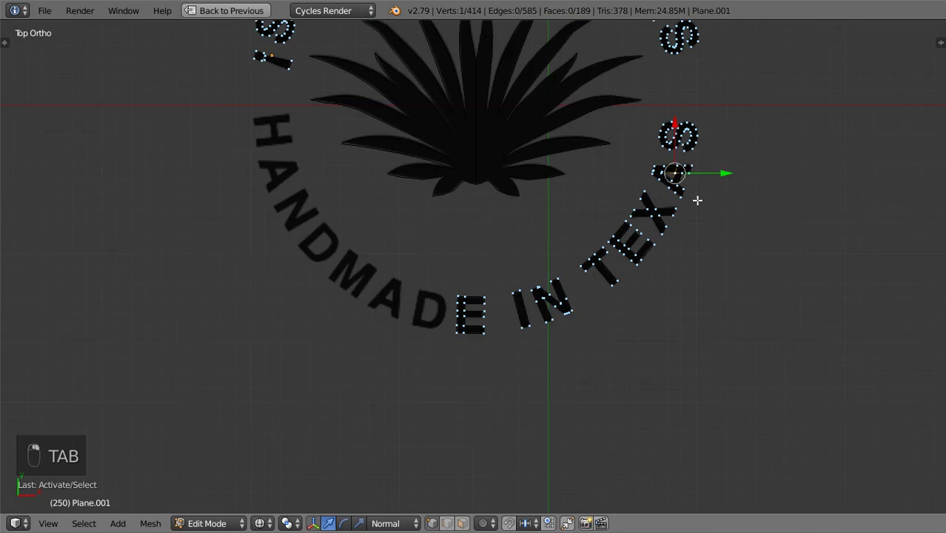
pyautogui.hotkey('ctrl', 'l')
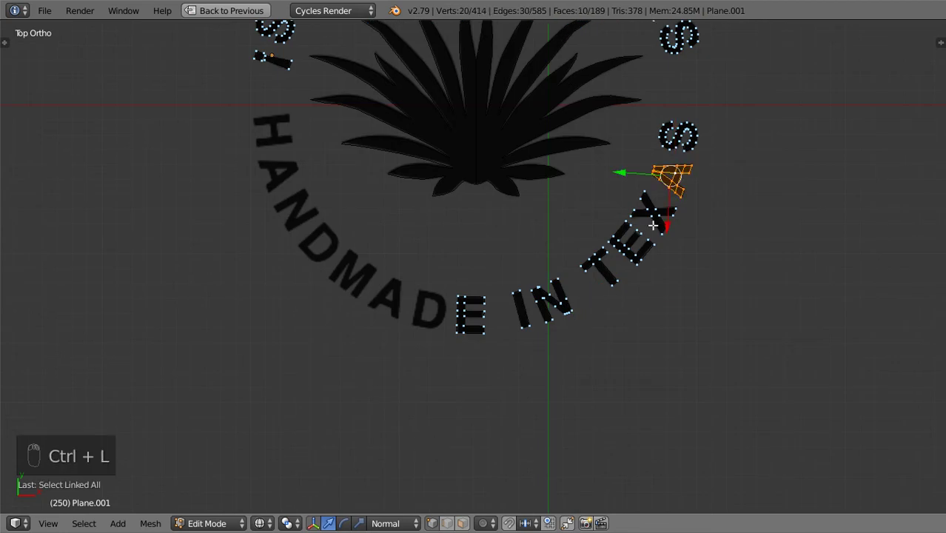
pyautogui.hotkey('shift', 'd')
pyautogui.click(418, 323)
pyautogui.scroll(5, 440, 260)
pyautogui.keyDown('shift'); pyautogui.moveTo(439, 260); pyautogui.dragTo(565, 101, button='middle'); pyautogui.keyUp('shift')
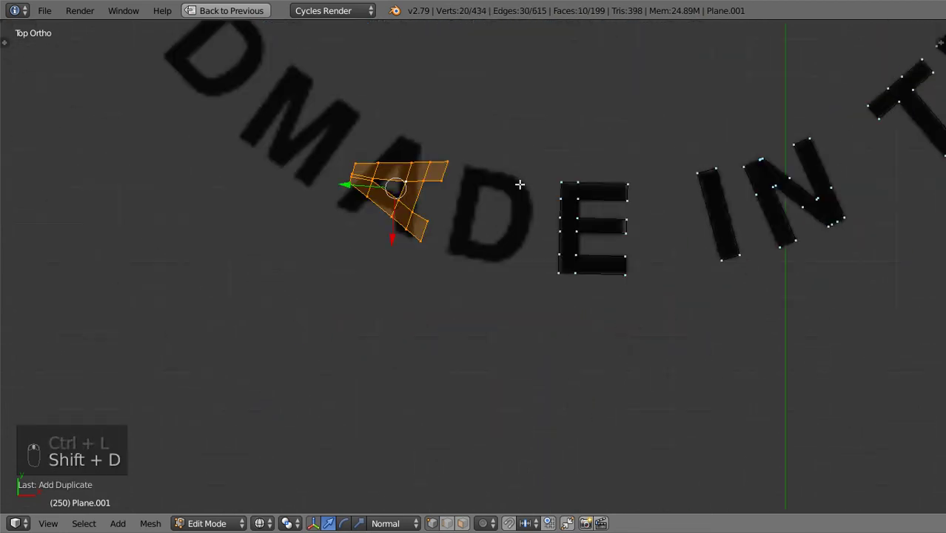
# Step: Rotate the copied A upright and position it exactly over the reference A of MADE
pyautogui.press('r')
pyautogui.click(386, 292)
pyautogui.scroll(5, 437, 285)
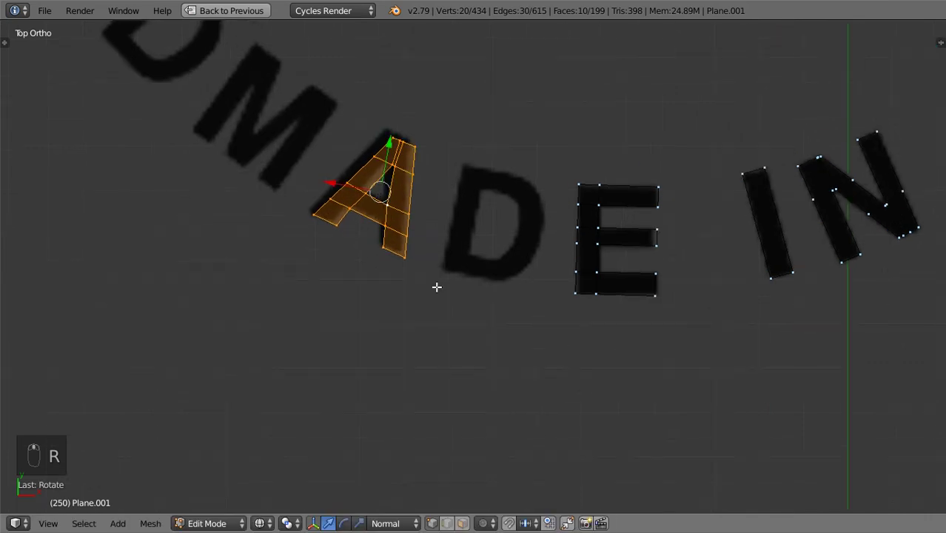
pyautogui.press('g')
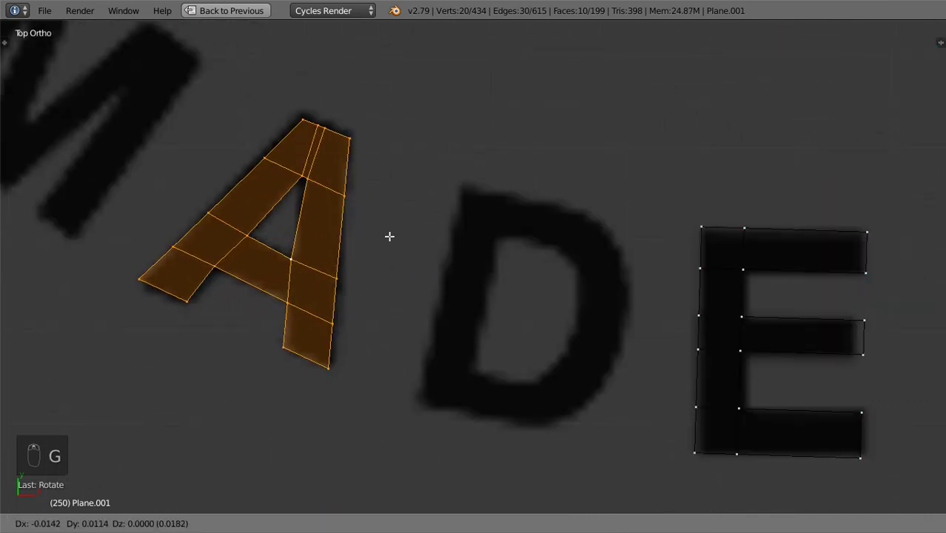
pyautogui.click(391, 209)
pyautogui.scroll(-3, 401, 235)
pyautogui.keyDown('shift'); pyautogui.moveTo(400, 235); pyautogui.dragTo(438, 273, button='middle'); pyautogui.keyUp('shift')
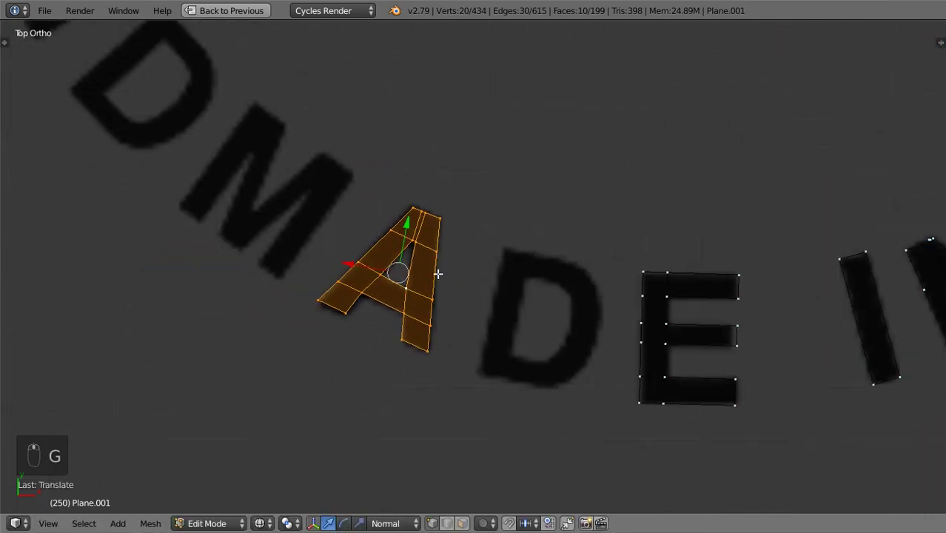
pyautogui.scroll(3, 437, 273)
pyautogui.press('g')
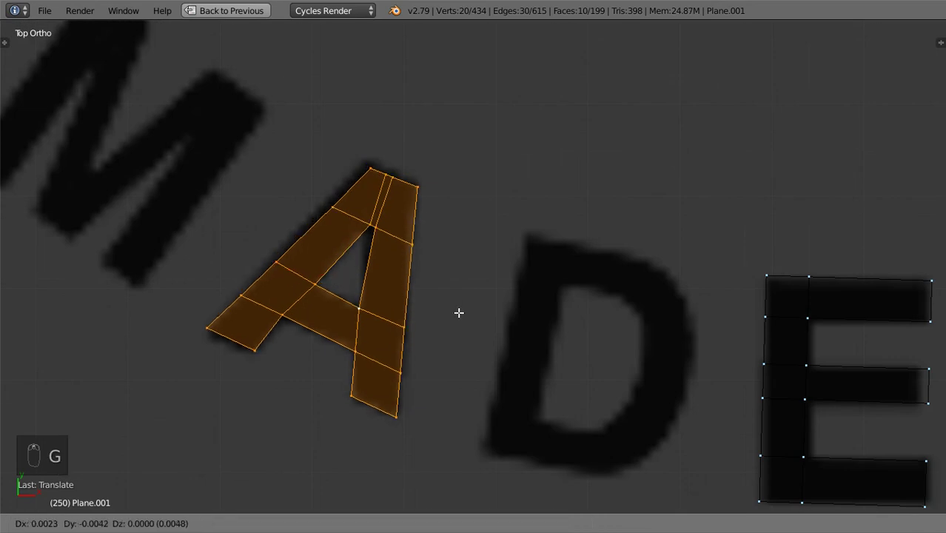
pyautogui.click(459, 313)
# Step: Duplicate the A of MADE onto the first A of HANDMADE and rotate the copy to the reference's angle
pyautogui.scroll(-4, 460, 314)
pyautogui.keyDown('shift'); pyautogui.moveTo(485, 329); pyautogui.dragTo(544, 409, button='middle'); pyautogui.keyUp('shift')
pyautogui.scroll(-4, 544, 408)
pyautogui.keyDown('shift'); pyautogui.moveTo(555, 366); pyautogui.dragTo(565, 398, button='middle'); pyautogui.keyUp('shift')
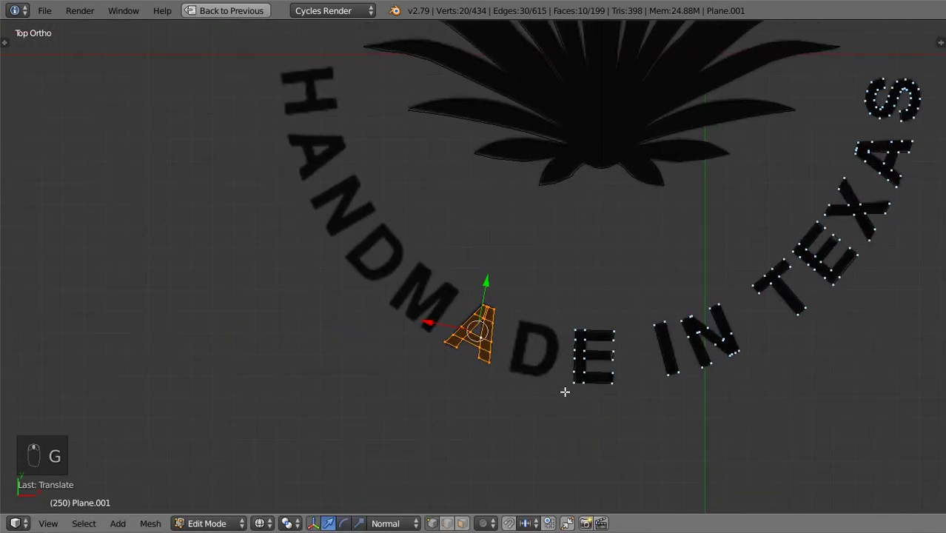
pyautogui.hotkey('shift', 'd')
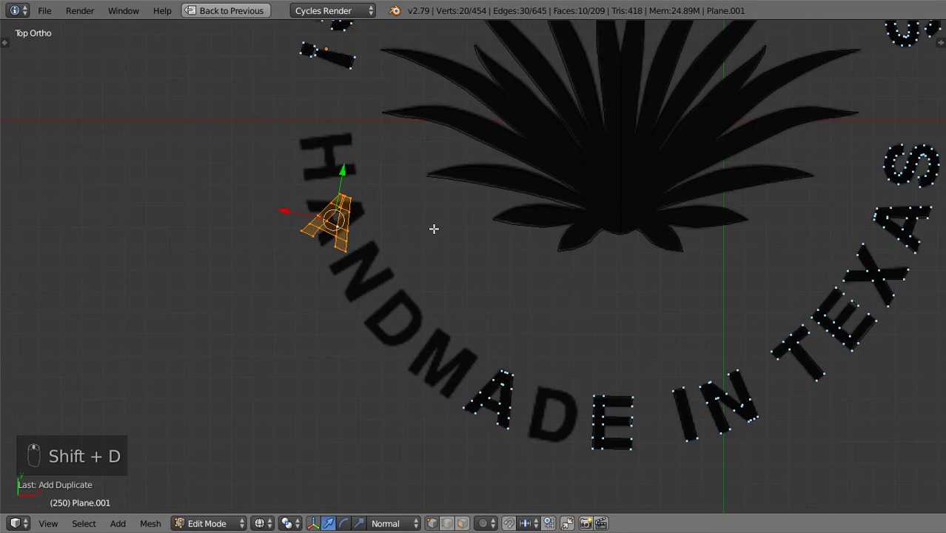
pyautogui.press('r')
pyautogui.click(389, 269)
# Step: Move the rotated A copy into alignment with the reference letter beside the H
pyautogui.scroll(4, 388, 269)
pyautogui.keyDown('shift'); pyautogui.moveTo(345, 205); pyautogui.dragTo(414, 313, button='middle'); pyautogui.keyUp('shift')
pyautogui.press('g')
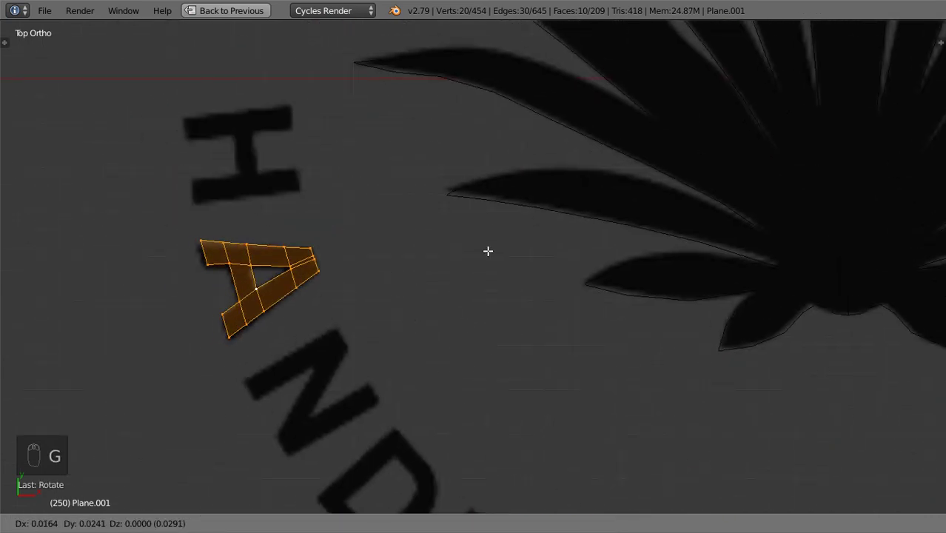
pyautogui.click(480, 263)
# Step: Duplicate the complete N of IN and place the copy over the N of HANDMADE
pyautogui.scroll(-5, 439, 300)
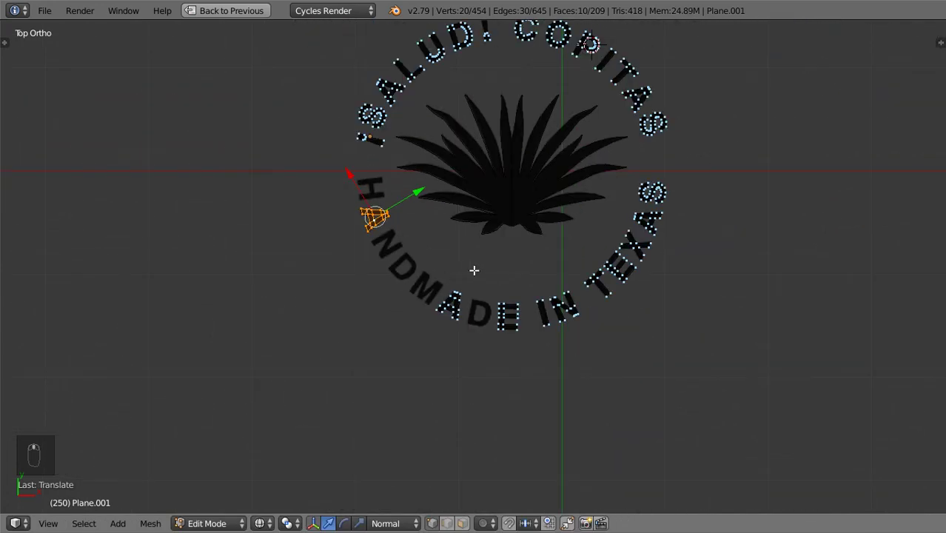
pyautogui.scroll(4, 483, 317)
pyautogui.keyDown('shift'); pyautogui.moveTo(379, 351); pyautogui.dragTo(442, 328, button='middle'); pyautogui.keyUp('shift')
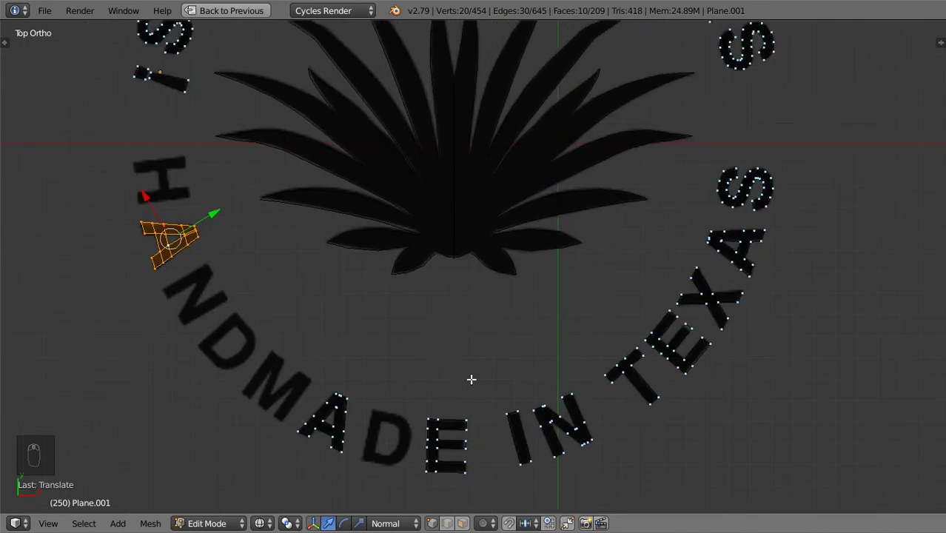
pyautogui.keyDown('shift'); pyautogui.moveTo(303, 300); pyautogui.dragTo(460, 279, button='middle'); pyautogui.keyUp('shift')
pyautogui.rightClick(564, 316)
pyautogui.hotkey('ctrl', 'l')
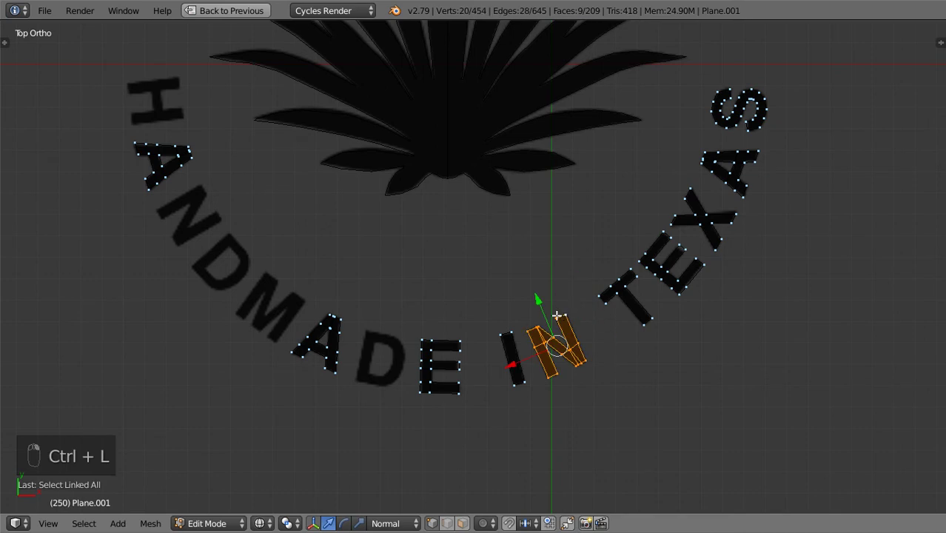
pyautogui.hotkey('shift', 'd')
pyautogui.click(200, 191)
pyautogui.scroll(3, 203, 194)
pyautogui.keyDown('shift'); pyautogui.moveTo(203, 194); pyautogui.dragTo(604, 324, button='middle'); pyautogui.keyUp('shift')
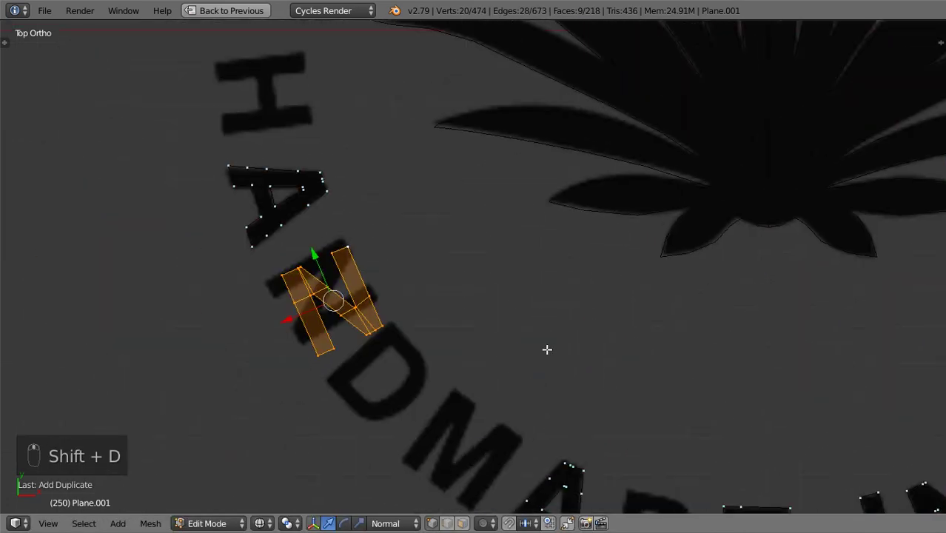
# Step: Rotate the copied N to the reference's angle and move it over the N of HANDMADE
pyautogui.press('r')
pyautogui.click(328, 419)
pyautogui.scroll(3, 355, 327)
pyautogui.keyDown('shift'); pyautogui.moveTo(355, 327); pyautogui.dragTo(454, 293, button='middle'); pyautogui.keyUp('shift')
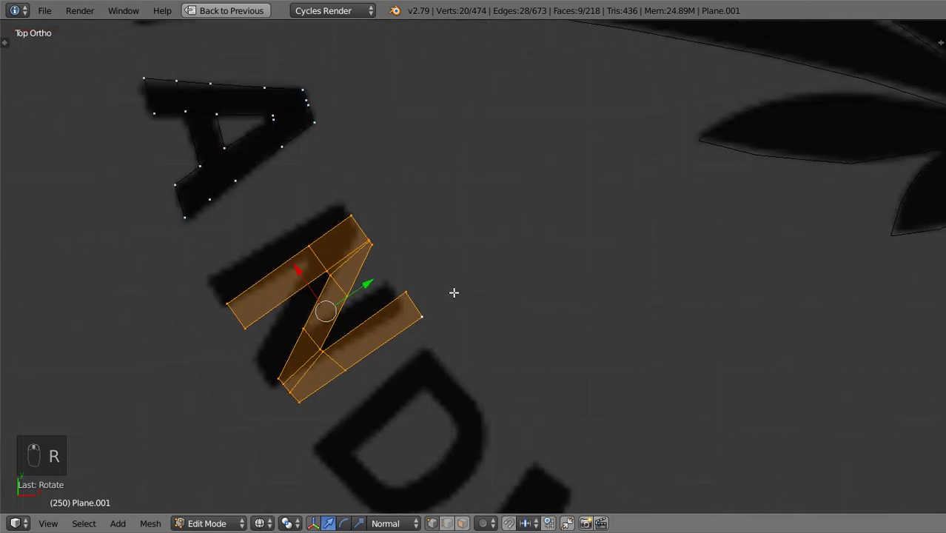
pyautogui.press('g')
pyautogui.click(439, 250)
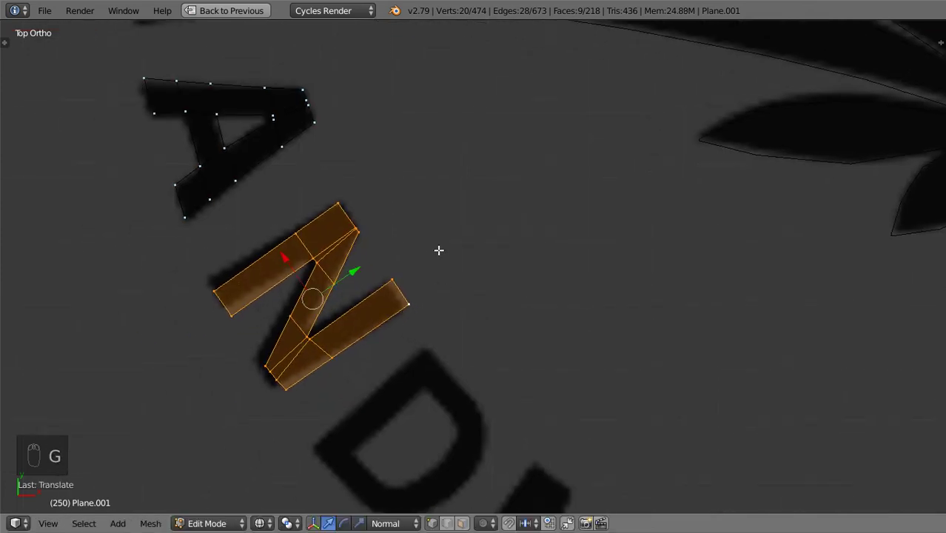
# Step: Fine-tune the rotation and position of the copied N to match the N of HANDMADE
pyautogui.press('r')
pyautogui.click(465, 285)
pyautogui.press('g')
pyautogui.click(425, 259)
pyautogui.scroll(-9, 424, 274)
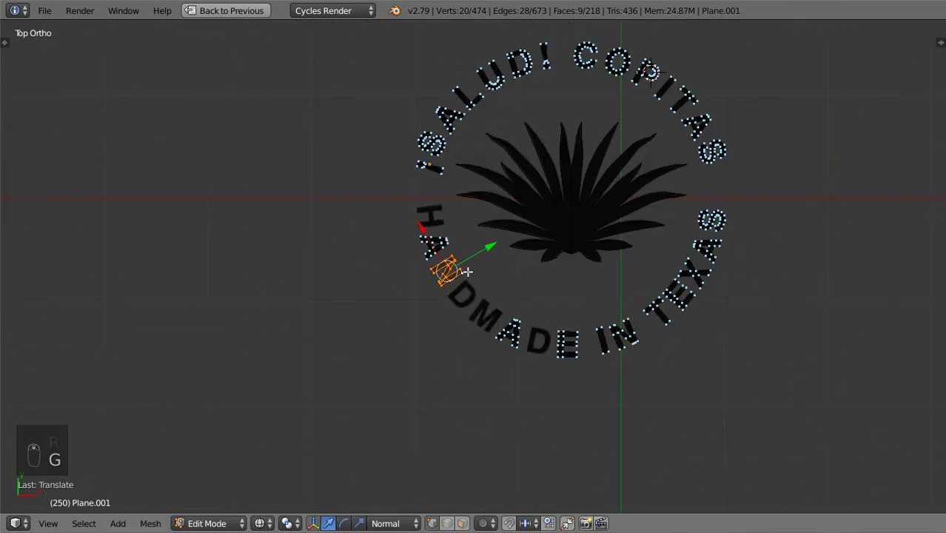
# Step: Duplicate the complete I of IN and place the copy over the H of HANDMADE
pyautogui.scroll(3, 452, 300)
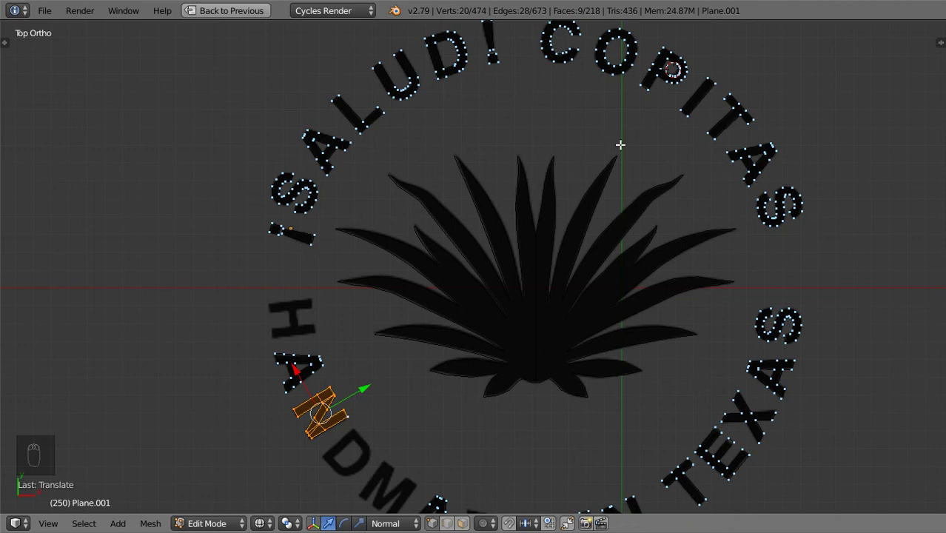
pyautogui.keyDown('shift'); pyautogui.moveTo(690, 465); pyautogui.dragTo(596, 340, button='middle'); pyautogui.keyUp('shift')
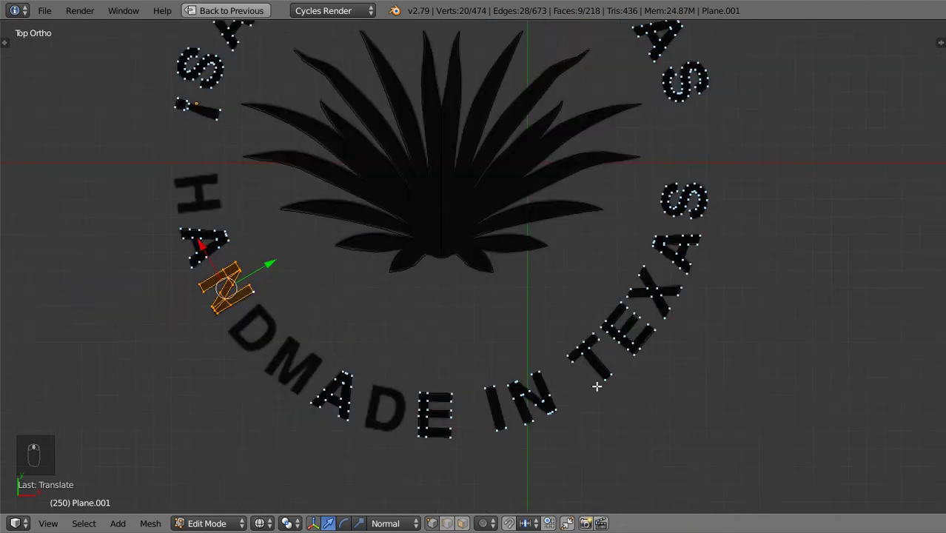
pyautogui.rightClick(500, 424)
pyautogui.hotkey('ctrl', 'l')
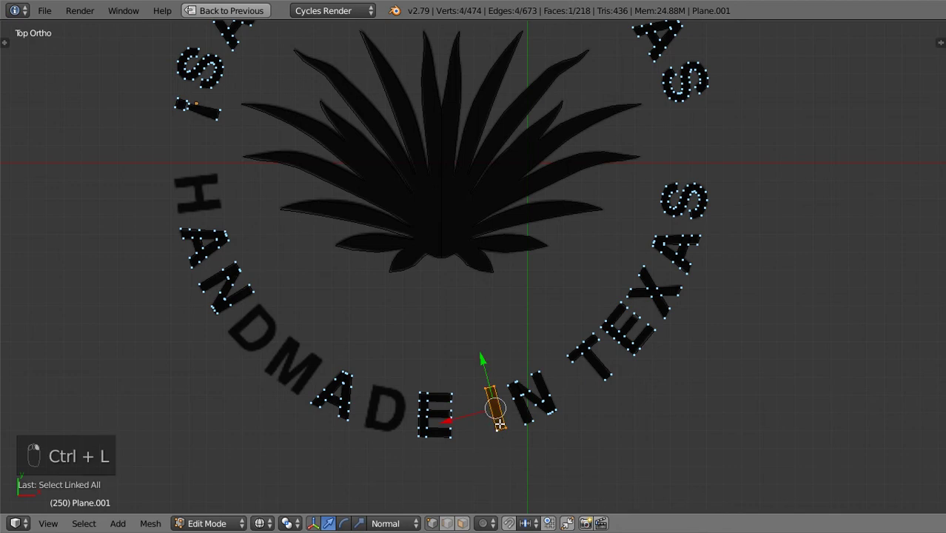
pyautogui.hotkey('shift', 'd')
pyautogui.click(158, 185)
pyautogui.scroll(4, 319, 185)
pyautogui.keyDown('shift'); pyautogui.moveTo(319, 184); pyautogui.dragTo(674, 289, button='middle'); pyautogui.keyUp('shift')
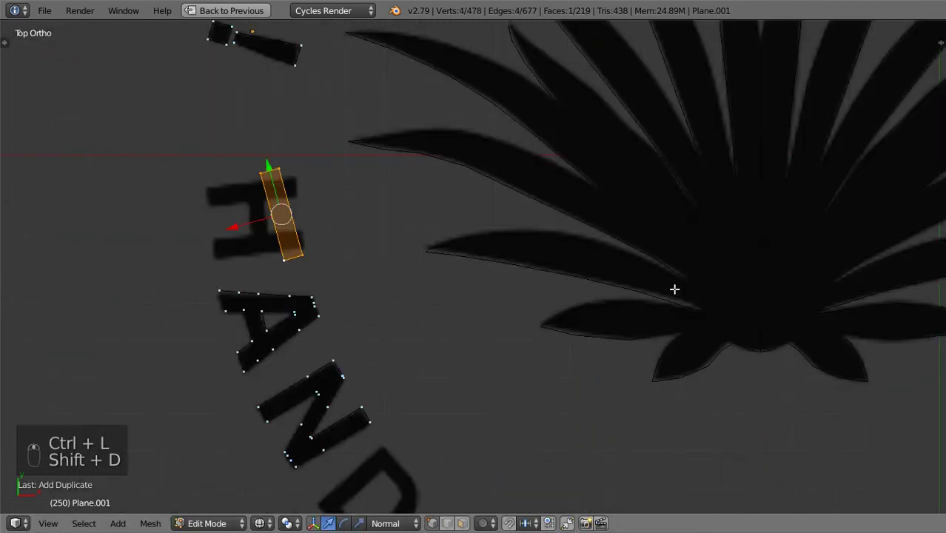
pyautogui.keyDown('shift'); pyautogui.moveTo(450, 268); pyautogui.dragTo(704, 290, button='middle'); pyautogui.keyUp('shift')
# Step: Rotate the copied bar to the H's stroke angle and move it onto the H's upper stroke
pyautogui.scroll(3, 703, 289)
pyautogui.press('r')
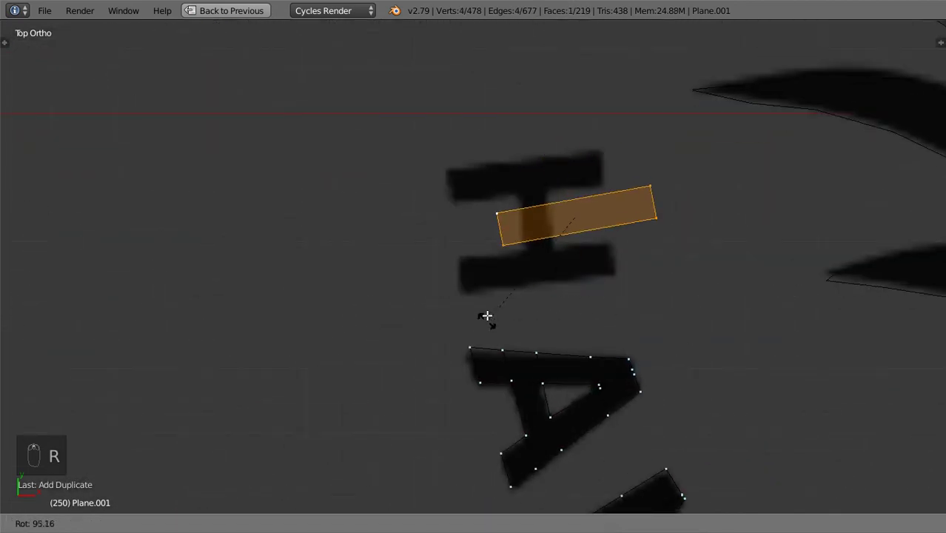
pyautogui.click(507, 308)
pyautogui.press('g')
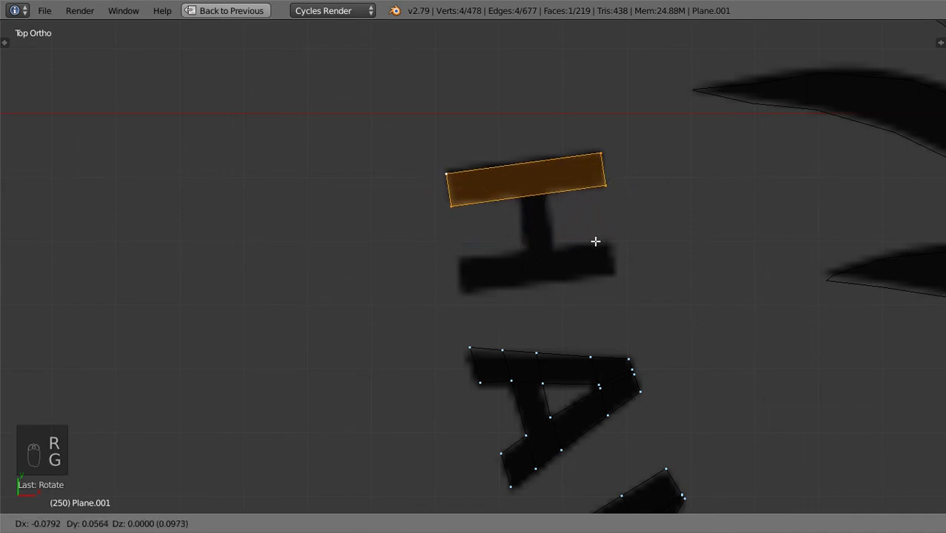
pyautogui.click(598, 241)
pyautogui.scroll(2, 524, 195)
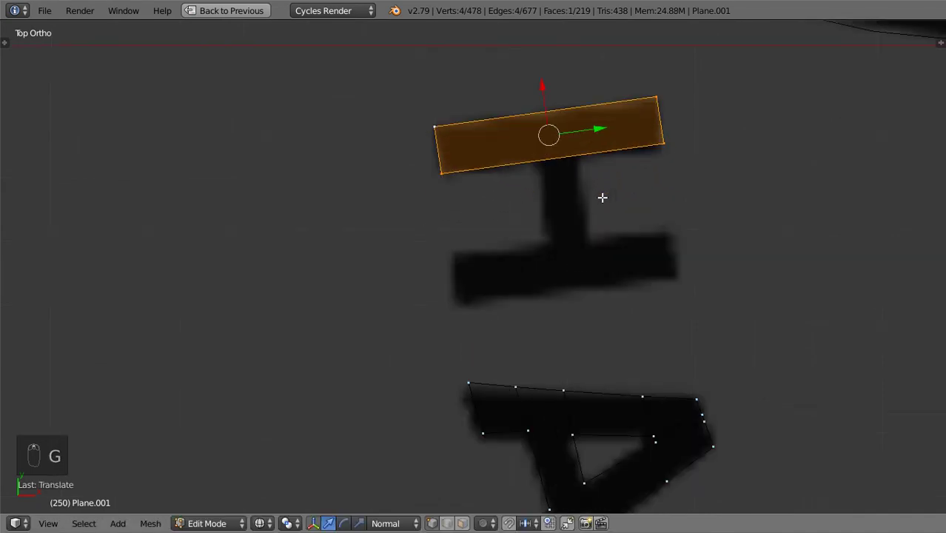
# Step: Refine the upper bar's angle and its position along its normal X axis to match the reference H
pyautogui.press('r')
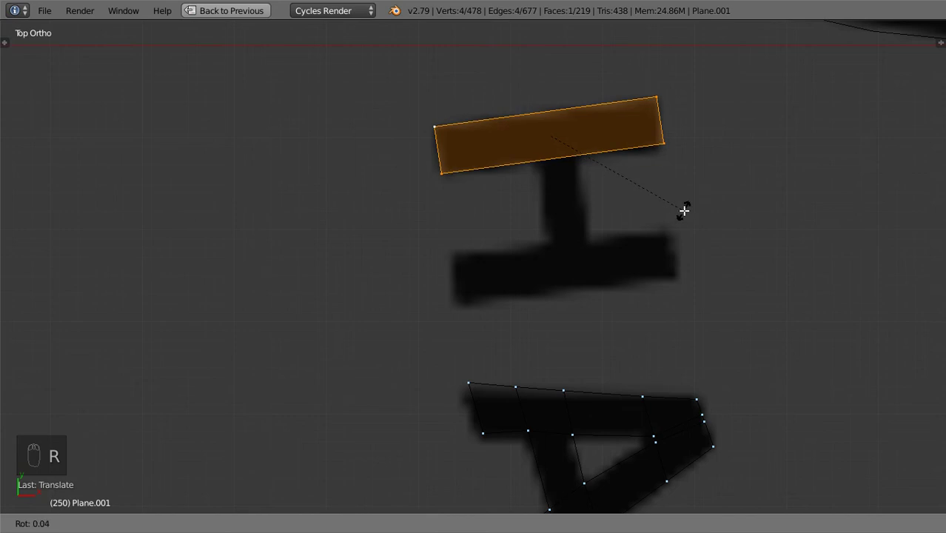
pyautogui.click(685, 207)
pyautogui.press('g')
pyautogui.press('x')
pyautogui.press('x')
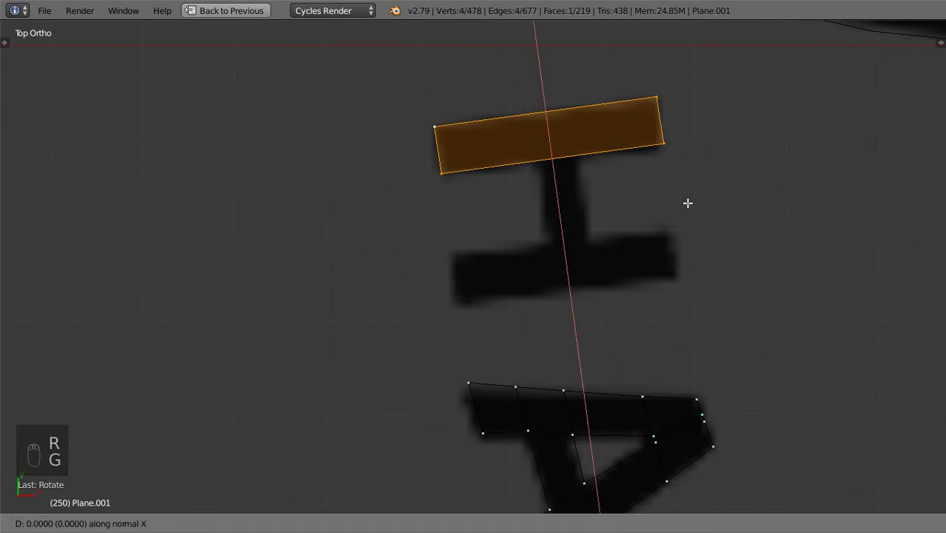
pyautogui.click(688, 208)
pyautogui.press('r')
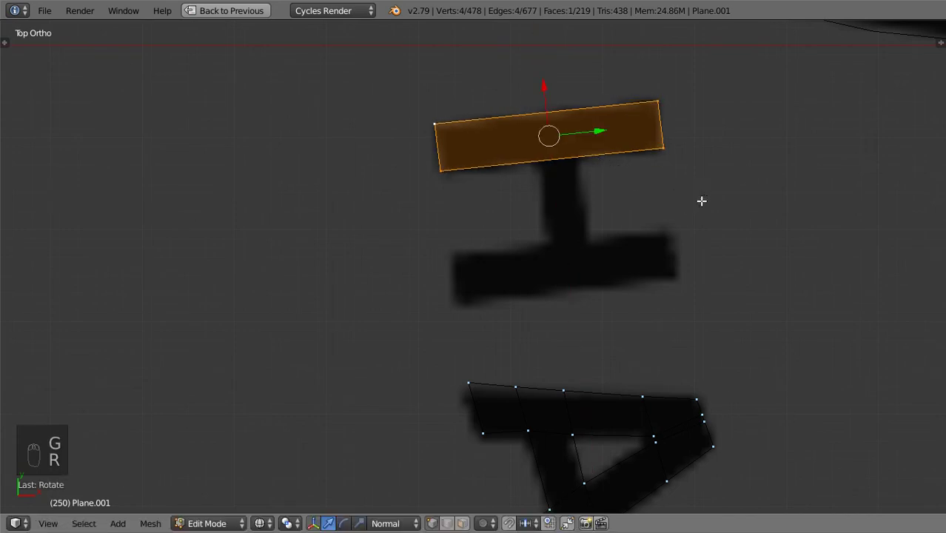
pyautogui.click(701, 199)
# Step: Add a loop cut across the upper bar above the H's crossbar and bevel it into a narrow middle section
pyautogui.hotkey('ctrl', 'r')
pyautogui.click(582, 171)
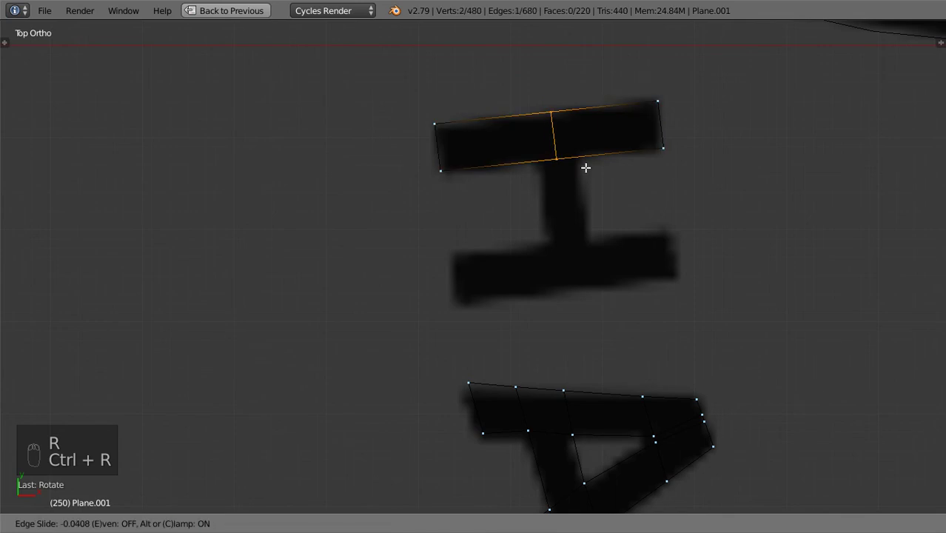
pyautogui.click(591, 167)
pyautogui.hotkey('ctrl', 'v')
pyautogui.press('Escape')
pyautogui.hotkey('ctrl', 'b')
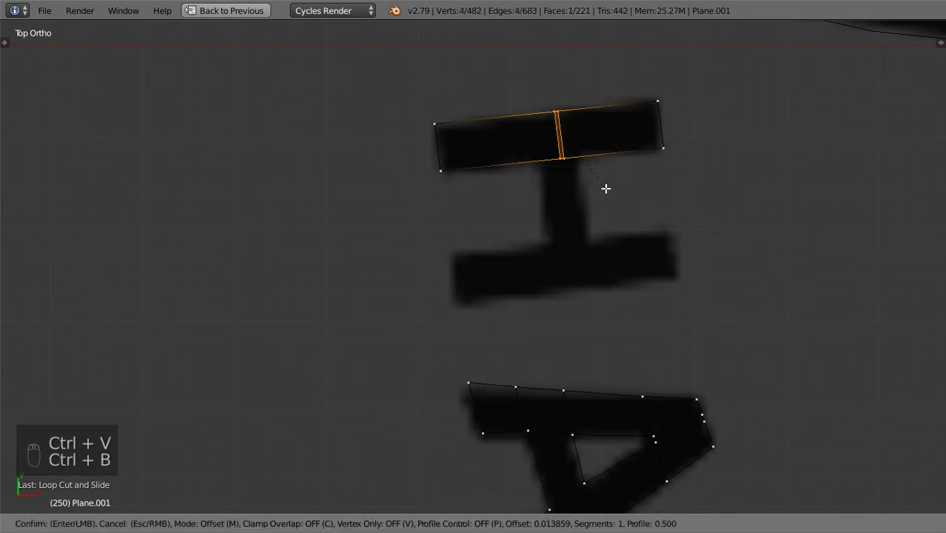
pyautogui.click(659, 268)
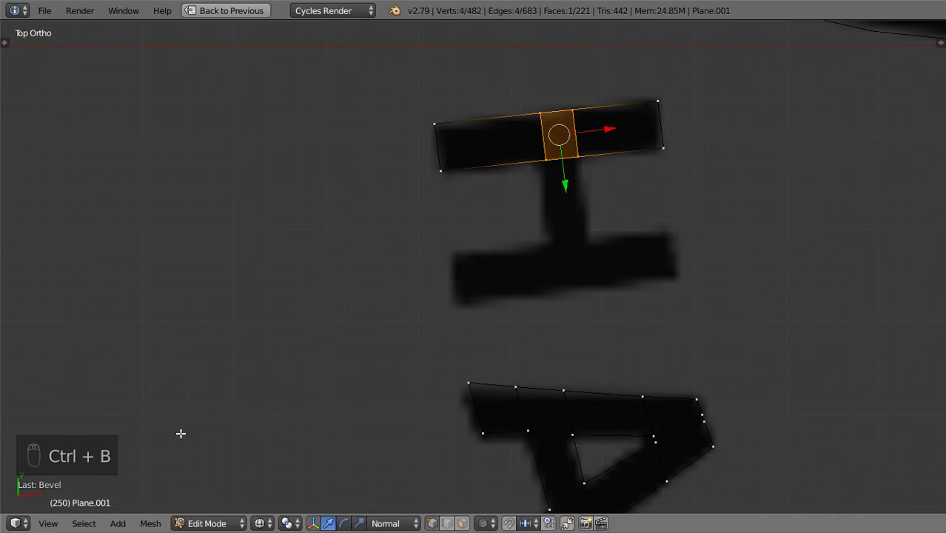
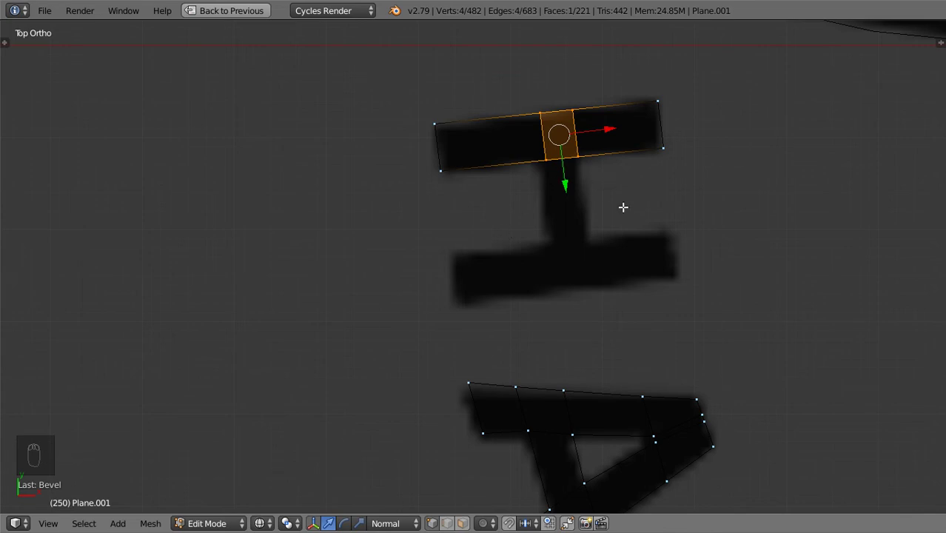
# Step: Scale the middle section along the bar and shift it to match the crossbar's width and position
pyautogui.press('s')
pyautogui.press('x')
pyautogui.press('x')
pyautogui.click(629, 234)
pyautogui.moveTo(598, 132); pyautogui.dragTo(597, 136)
pyautogui.click(598, 148)
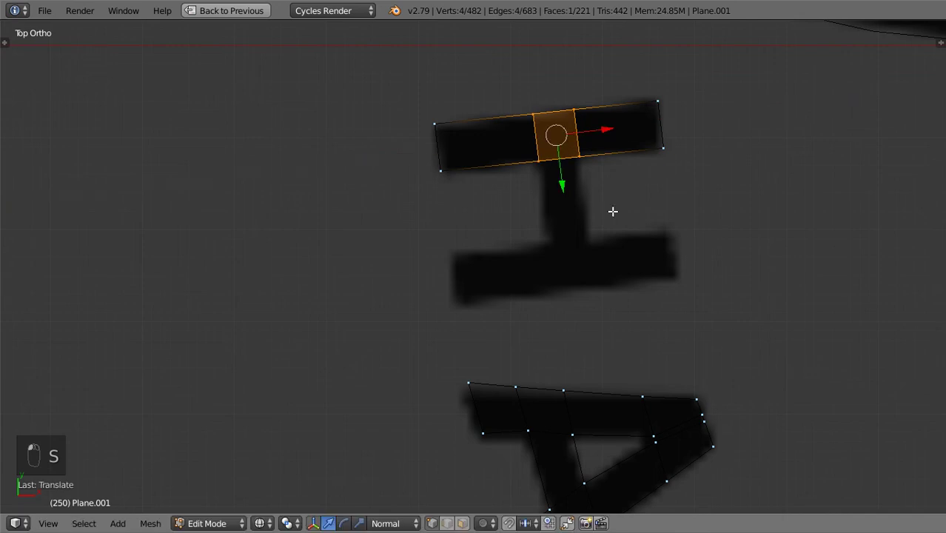
pyautogui.press('s')
pyautogui.press('x')
pyautogui.press('x')
pyautogui.click(623, 235)
# Step: Extrude the middle section's lower edge along the H's crossbar until it meets the lower stroke
pyautogui.rightClick(535, 165)
pyautogui.keyDown('shift'); pyautogui.rightClick(573, 165); pyautogui.keyUp('shift')
pyautogui.press('e')
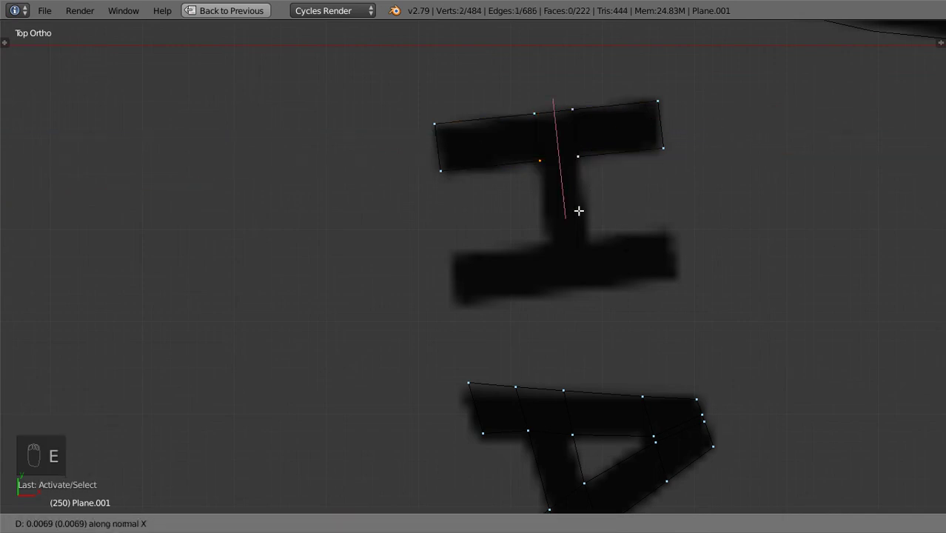
pyautogui.rightClick(579, 212)
pyautogui.press('g')
pyautogui.press('z')
pyautogui.press('z')
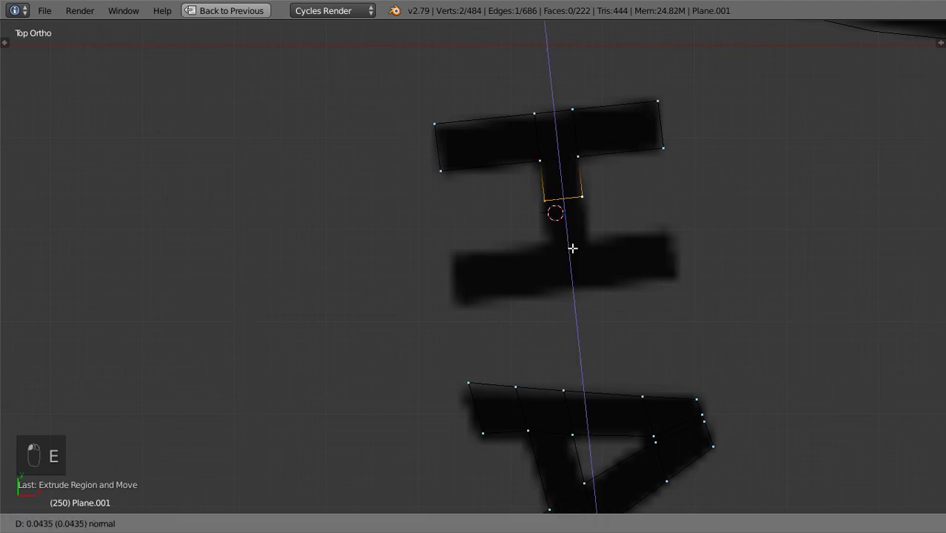
pyautogui.click(581, 284)
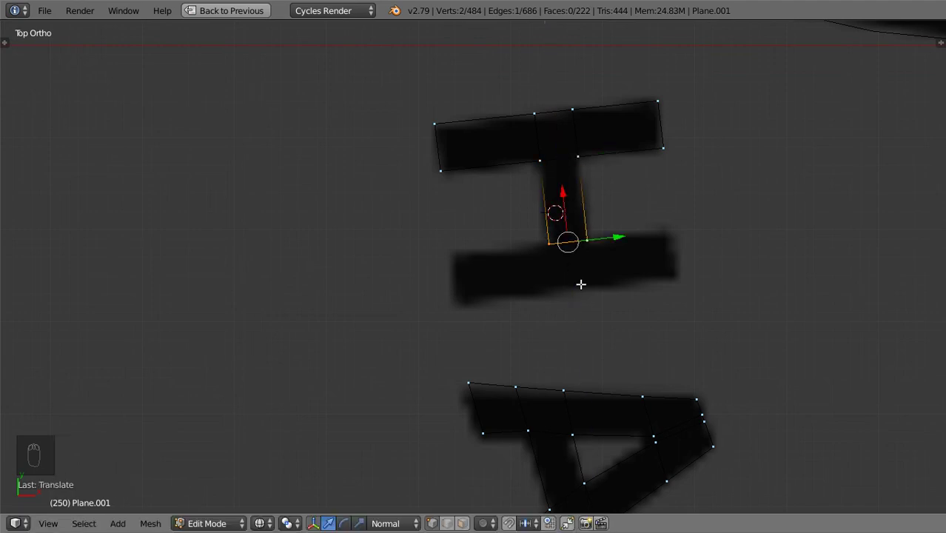
# Step: Extrude the crossbar's end through the lower stroke's thickness, and extrude its inner side edge to that stroke's inner end
pyautogui.press('e')
pyautogui.rightClick(583, 325)
pyautogui.moveTo(572, 259); pyautogui.dragTo(582, 323)
pyautogui.rightClick(592, 291)
pyautogui.keyDown('shift'); pyautogui.rightClick(590, 237); pyautogui.keyUp('shift')
pyautogui.press('e')
pyautogui.rightClick(576, 268)
pyautogui.moveTo(533, 271); pyautogui.dragTo(615, 245)
# Step: Extrude the opposite side edge to the outer end of the H's lower stroke
pyautogui.rightClick(554, 280)
pyautogui.keyDown('shift'); pyautogui.rightClick(550, 251); pyautogui.keyUp('shift')
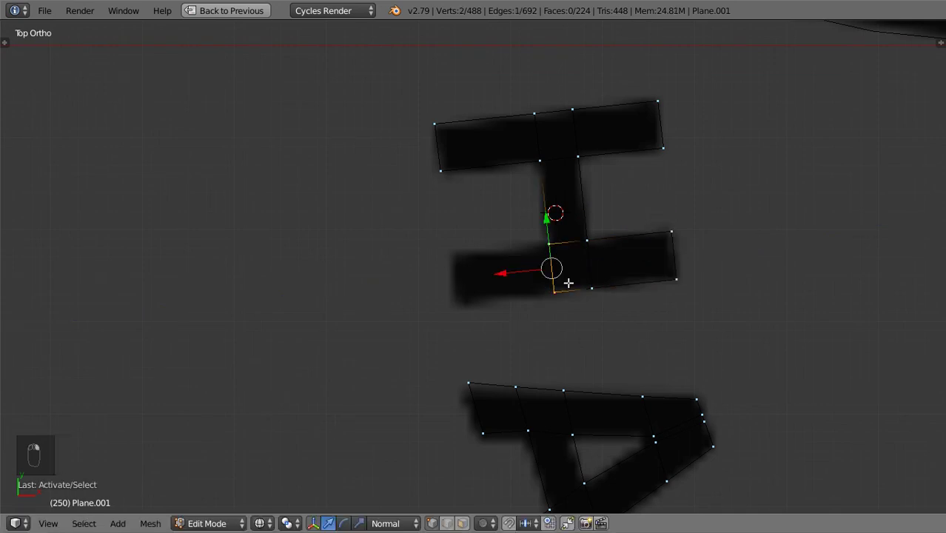
pyautogui.press('e')
pyautogui.rightClick(503, 302)
pyautogui.moveTo(543, 270); pyautogui.dragTo(443, 319)
# Step: Shift the bottom and top edge vertices of the H's lower stroke to match the reference thickness
pyautogui.rightClick(462, 303)
pyautogui.keyDown('shift'); pyautogui.rightClick(555, 293); pyautogui.keyUp('shift')
pyautogui.keyDown('shift'); pyautogui.rightClick(592, 289); pyautogui.keyUp('shift')
pyautogui.keyDown('shift'); pyautogui.rightClick(667, 281); pyautogui.keyUp('shift')
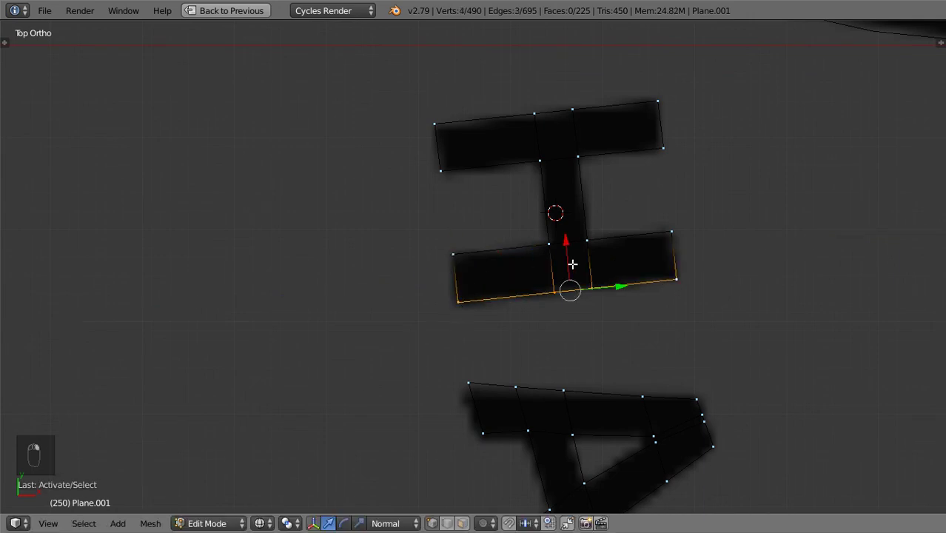
pyautogui.moveTo(567, 248); pyautogui.dragTo(568, 249)
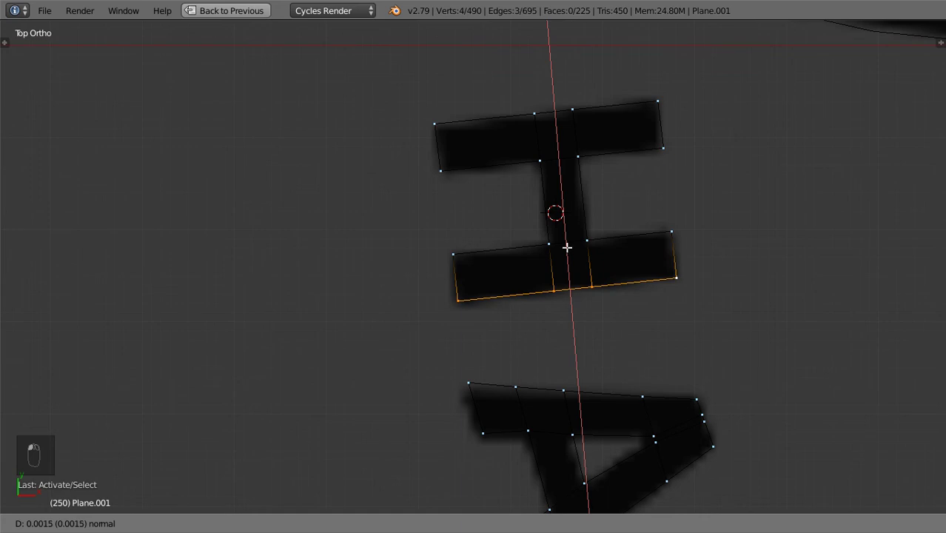
pyautogui.click(567, 247)
pyautogui.rightClick(584, 240)
pyautogui.keyDown('shift'); pyautogui.rightClick(548, 245); pyautogui.keyUp('shift')
pyautogui.keyDown('shift'); pyautogui.rightClick(460, 251); pyautogui.keyUp('shift')
pyautogui.keyDown('shift'); pyautogui.rightClick(668, 235); pyautogui.keyUp('shift')
pyautogui.moveTo(564, 189); pyautogui.dragTo(566, 190)
# Step: Switch to solid shading and examine the traced lettering outside Edit Mode for letters still missing
pyautogui.press('z')
pyautogui.scroll(-5, 564, 232)
pyautogui.press('Tab')
pyautogui.scroll(-3, 561, 271)
pyautogui.scroll(1, 562, 272)
pyautogui.press('Tab')
pyautogui.scroll(7, 562, 266)
pyautogui.press('Tab')
pyautogui.scroll(-9, 562, 226)
pyautogui.keyDown('shift'); pyautogui.moveTo(555, 275); pyautogui.dragTo(338, 151, button='middle'); pyautogui.keyUp('shift')
pyautogui.scroll(1, 450, 353)
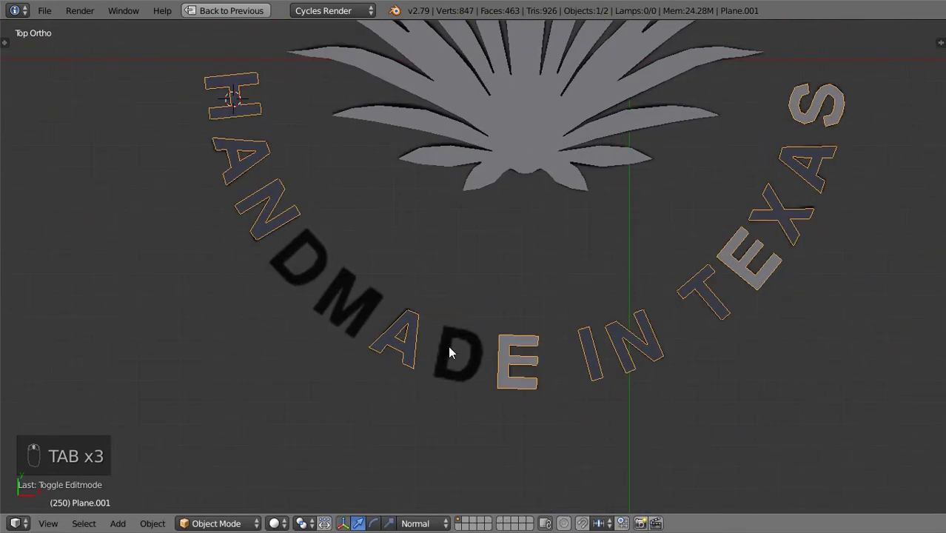
pyautogui.scroll(-4, 437, 357)
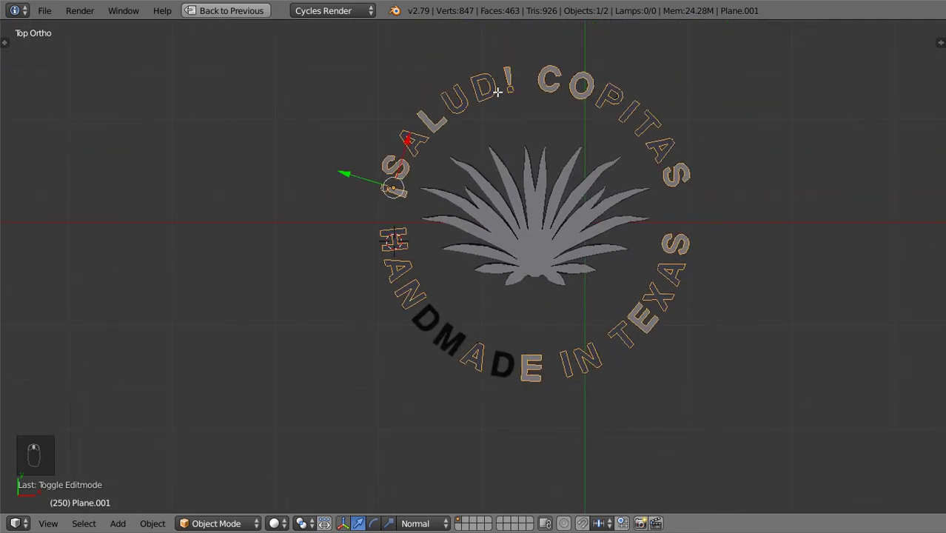
# Step: Duplicate the complete D of SALUD and place the copy near the D of HANDMADE
pyautogui.press('Tab')
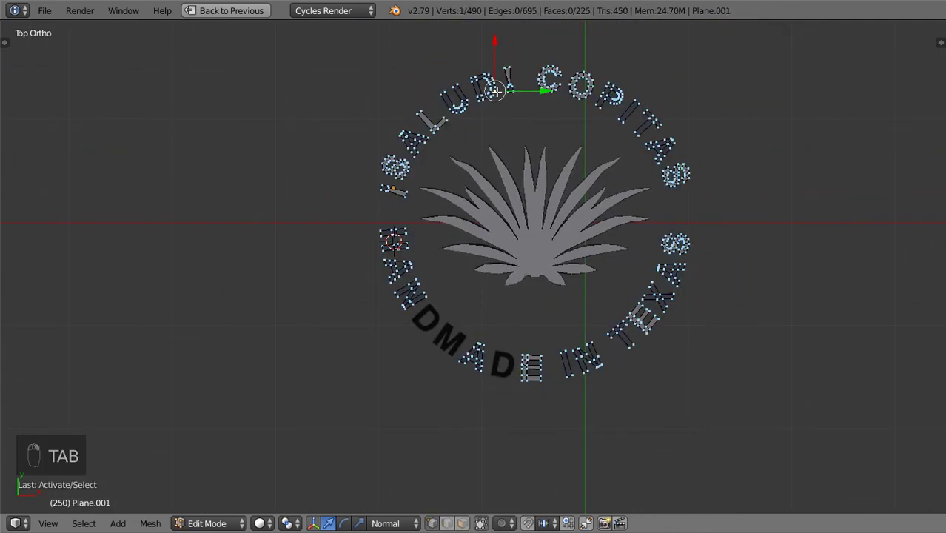
pyautogui.hotkey('ctrl', 'l')
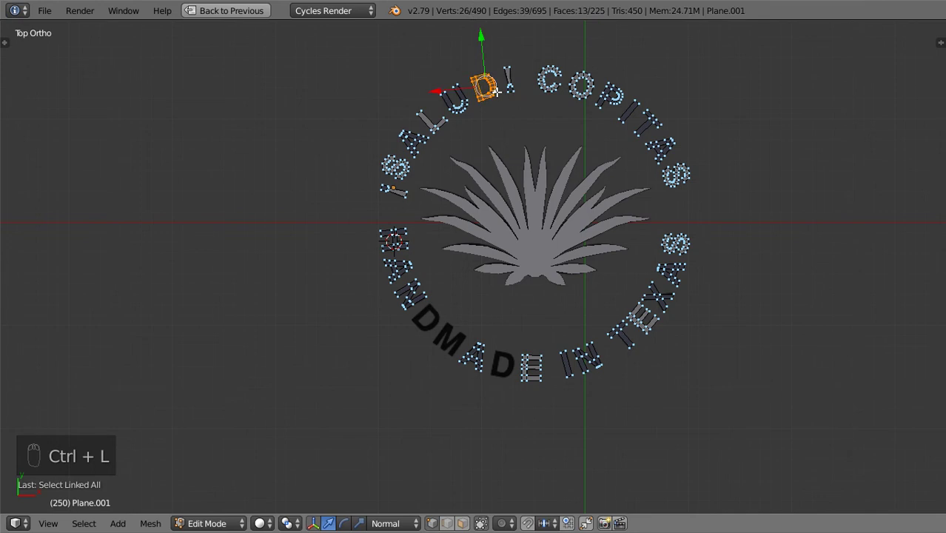
pyautogui.hotkey('shift', 'd')
pyautogui.click(457, 335)
pyautogui.scroll(4, 457, 333)
pyautogui.keyDown('shift'); pyautogui.moveTo(455, 324); pyautogui.dragTo(507, 210, button='middle'); pyautogui.keyUp('shift')
pyautogui.scroll(7, 579, 242)
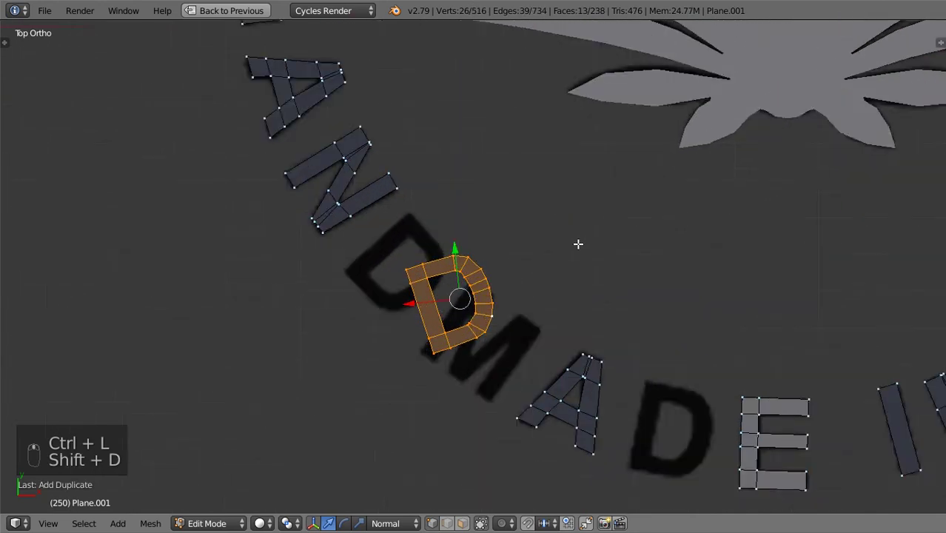
# Step: Rotate the copied D to the reference's angle and move it over the first D of HANDMADE
pyautogui.press('r')
pyautogui.click(536, 405)
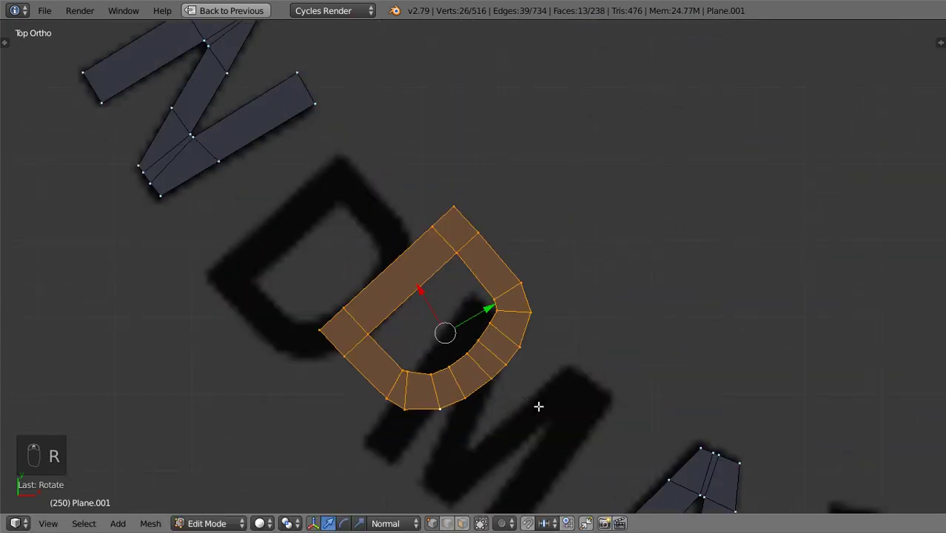
pyautogui.press('g')
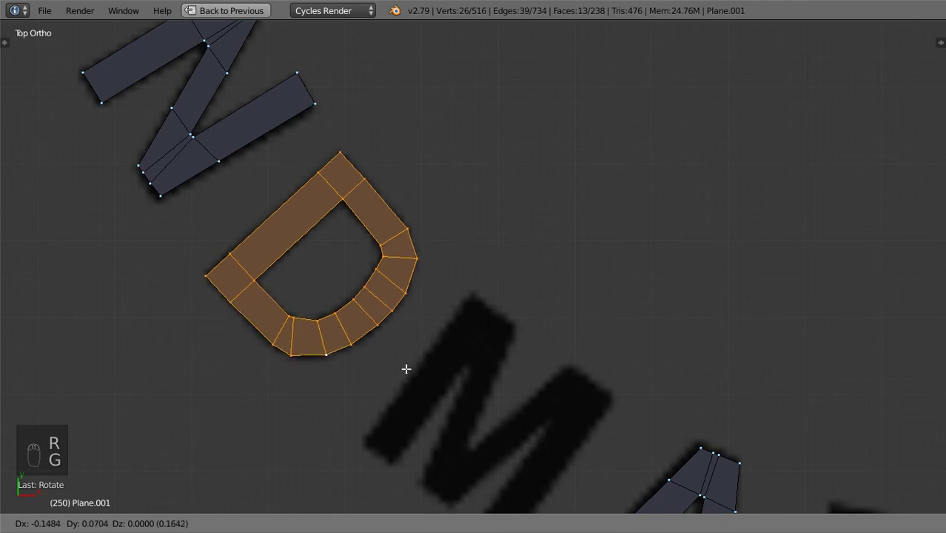
pyautogui.click(423, 373)
# Step: Duplicate the D onto the D of MADE, rotate it about 37° clockwise, and align it with the reference
pyautogui.scroll(-3, 424, 373)
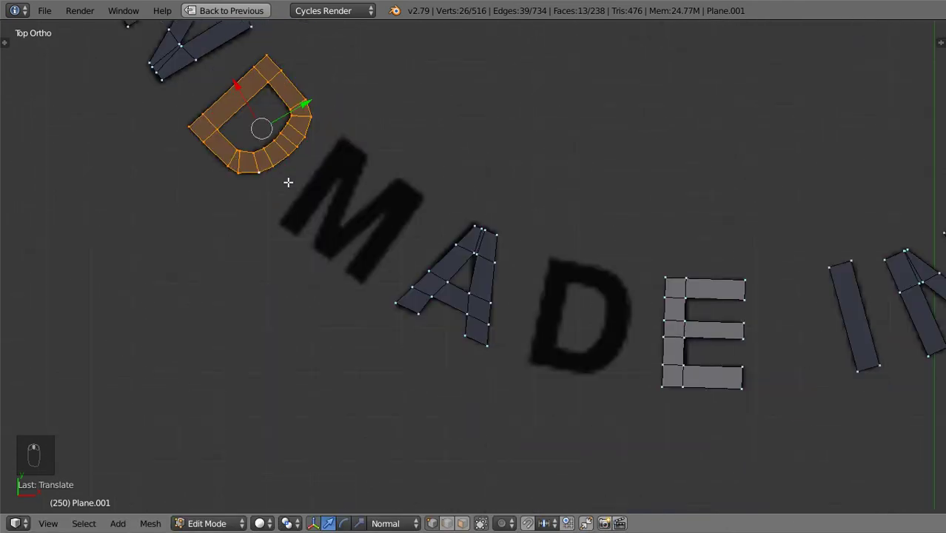
pyautogui.hotkey('shift', 'd')
pyautogui.scroll(4, 324, 229)
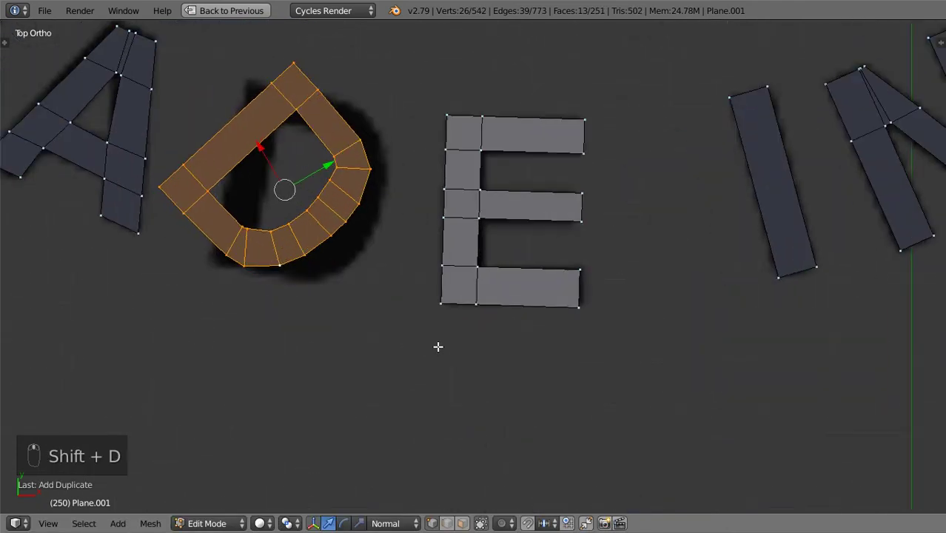
pyautogui.press('r')
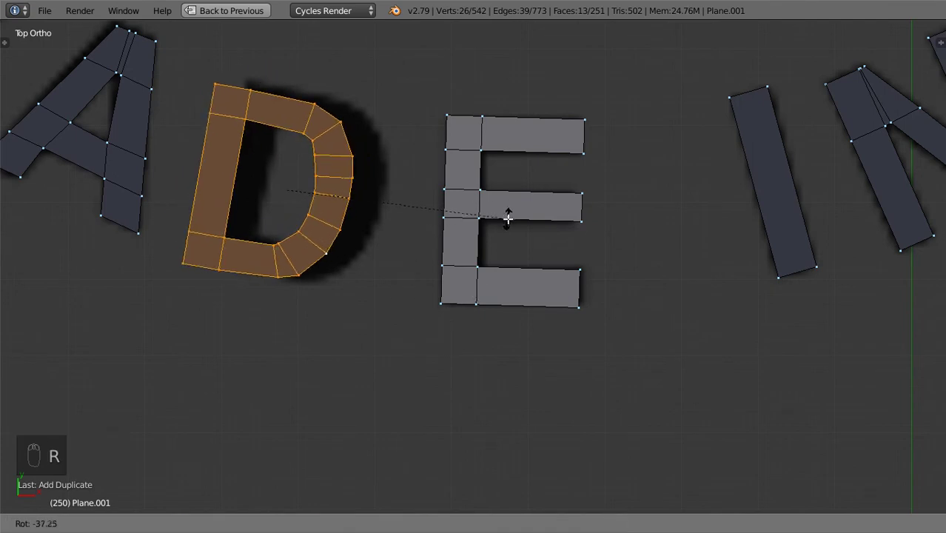
pyautogui.click(510, 217)
pyautogui.press('g')
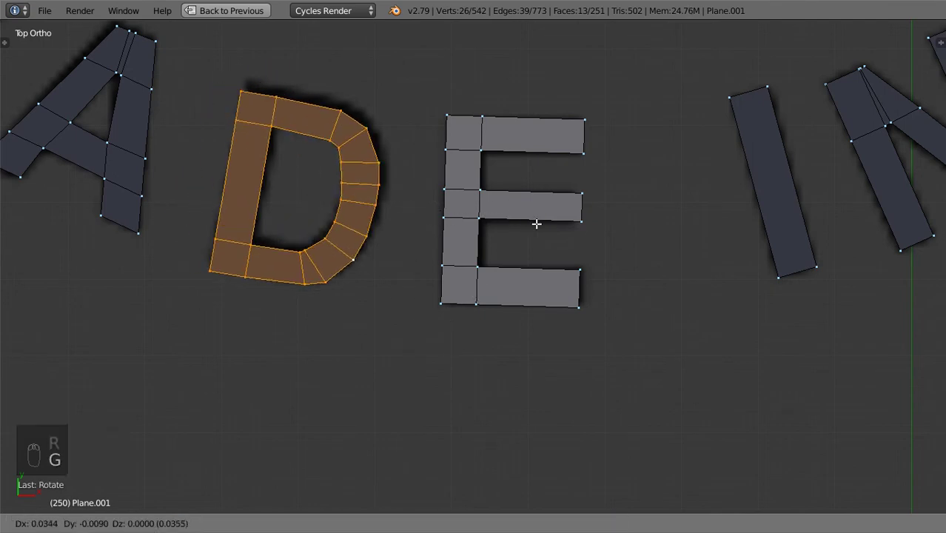
pyautogui.click(549, 159)
pyautogui.scroll(-4, 551, 160)
# Step: Duplicate the I of IN and place the copy beside the untraced M of MADE
pyautogui.keyDown('shift'); pyautogui.moveTo(554, 217); pyautogui.dragTo(511, 222, button='middle'); pyautogui.keyUp('shift')
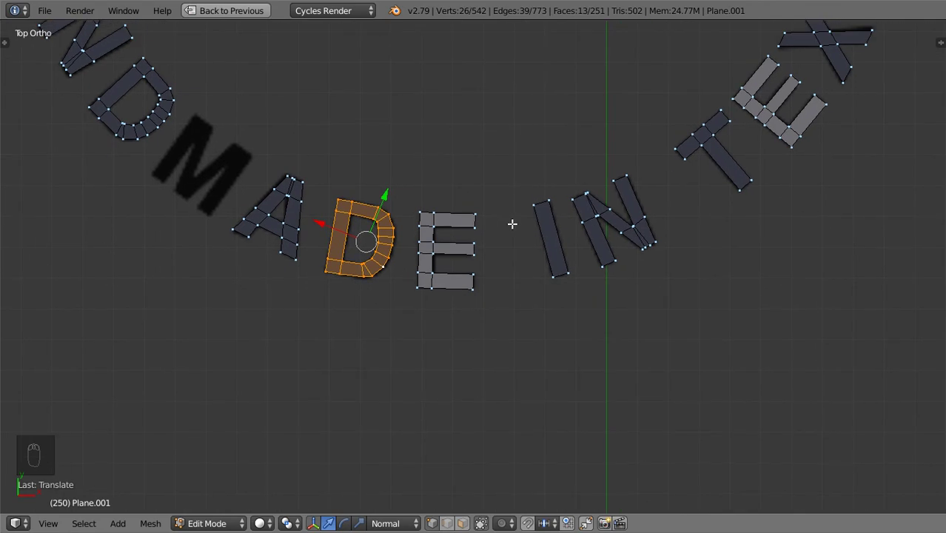
pyautogui.press('a')
pyautogui.rightClick(544, 259)
pyautogui.hotkey('ctrl', 'l')
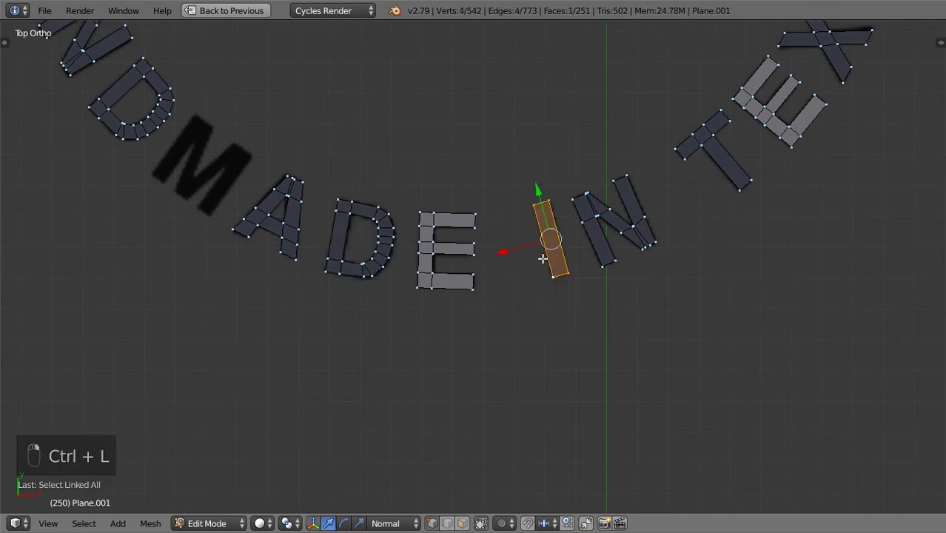
pyautogui.hotkey('shift', 'd')
pyautogui.click(161, 210)
pyautogui.scroll(7, 275, 247)
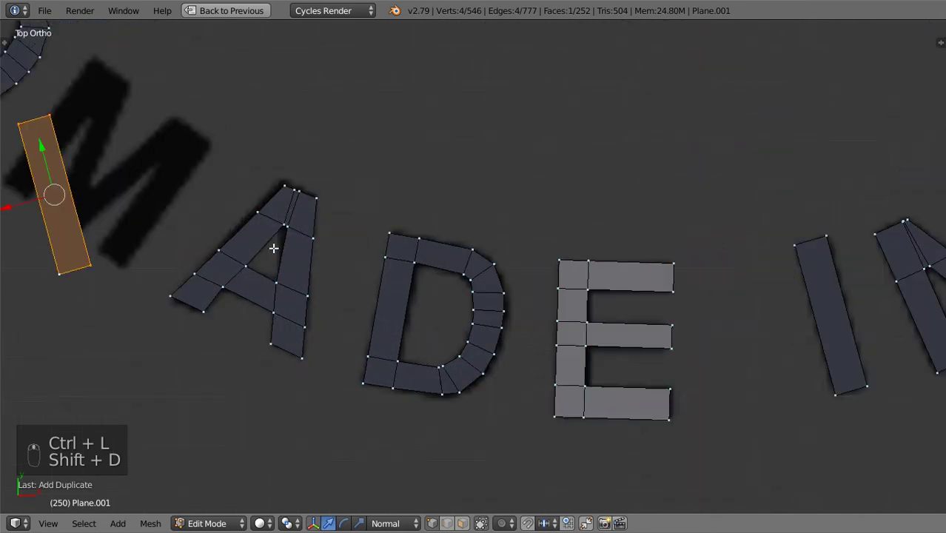
# Step: Rotate the copied bar to the slant of the M and align it over the first leg, with wireframe shading on
pyautogui.keyDown('shift'); pyautogui.moveTo(355, 259); pyautogui.dragTo(533, 238, button='middle'); pyautogui.keyUp('shift')
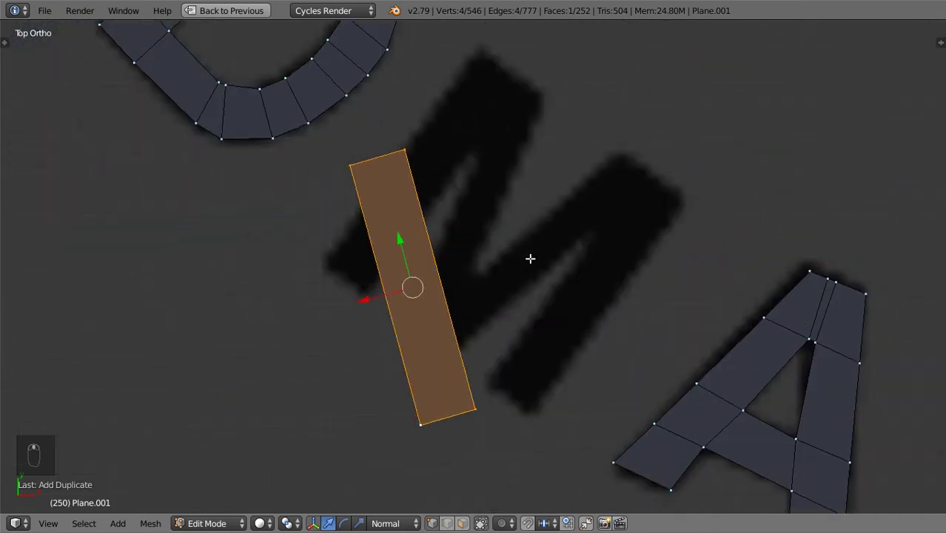
pyautogui.press('r')
pyautogui.click(515, 353)
pyautogui.press('g')
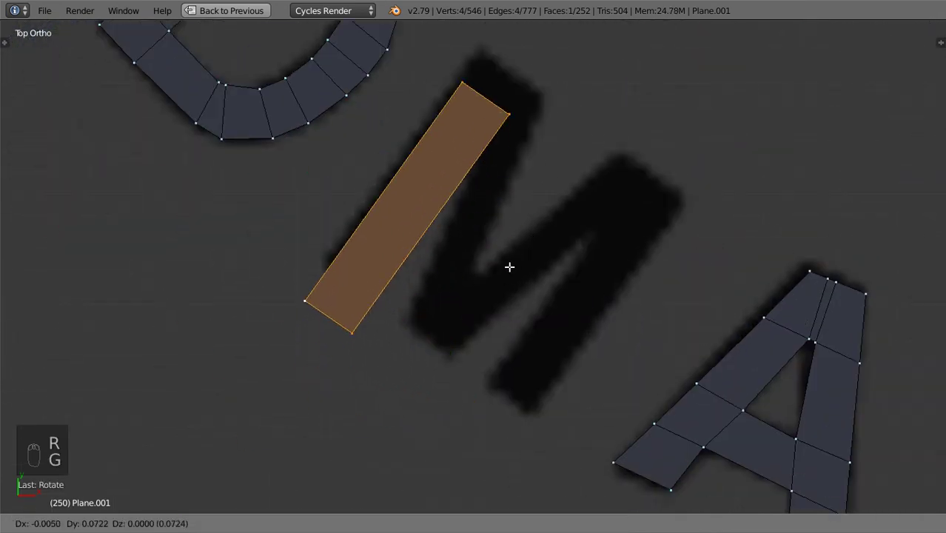
pyautogui.click(568, 186)
pyautogui.press('z')
pyautogui.scroll(2, 526, 185)
pyautogui.keyDown('shift'); pyautogui.scroll(2, 511, 180); pyautogui.keyUp('shift')
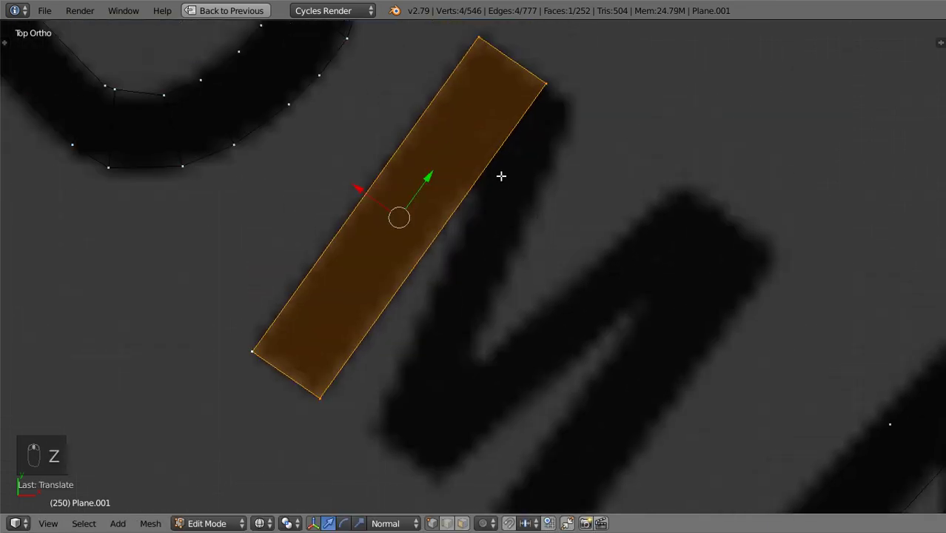
# Step: Add a loop cut near the upper end of the M's first leg and extrude the short inner side edge to the shoulder's width
pyautogui.hotkey('ctrl', 'r')
pyautogui.click(500, 137)
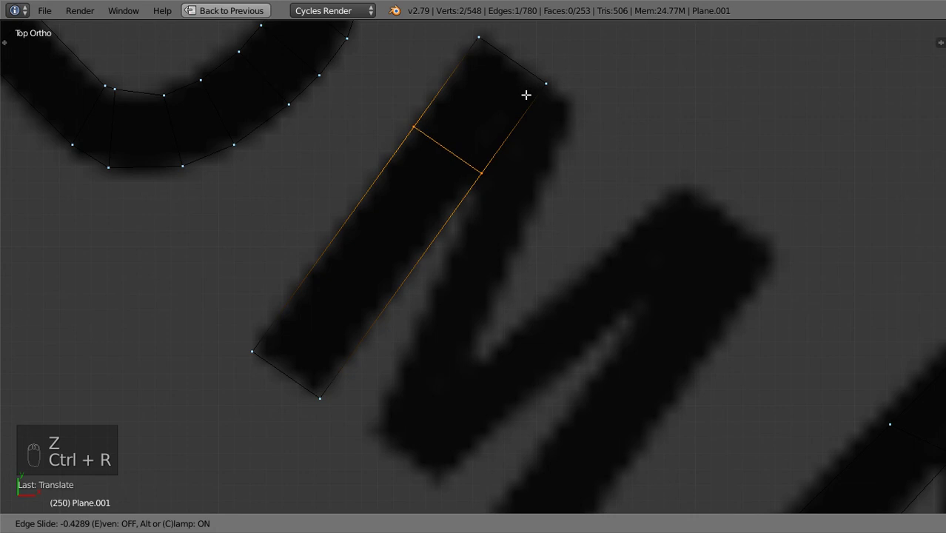
pyautogui.click(525, 92)
pyautogui.rightClick(503, 169)
pyautogui.keyDown('shift'); pyautogui.rightClick(543, 102); pyautogui.keyUp('shift')
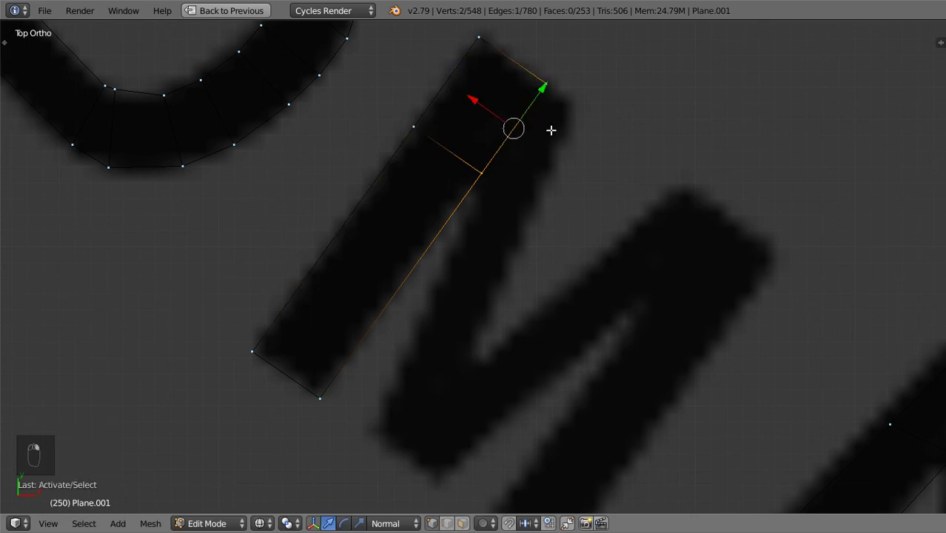
pyautogui.press('e')
pyautogui.click(571, 169)
pyautogui.moveTo(549, 148); pyautogui.dragTo(573, 190)
pyautogui.rightClick(523, 210)
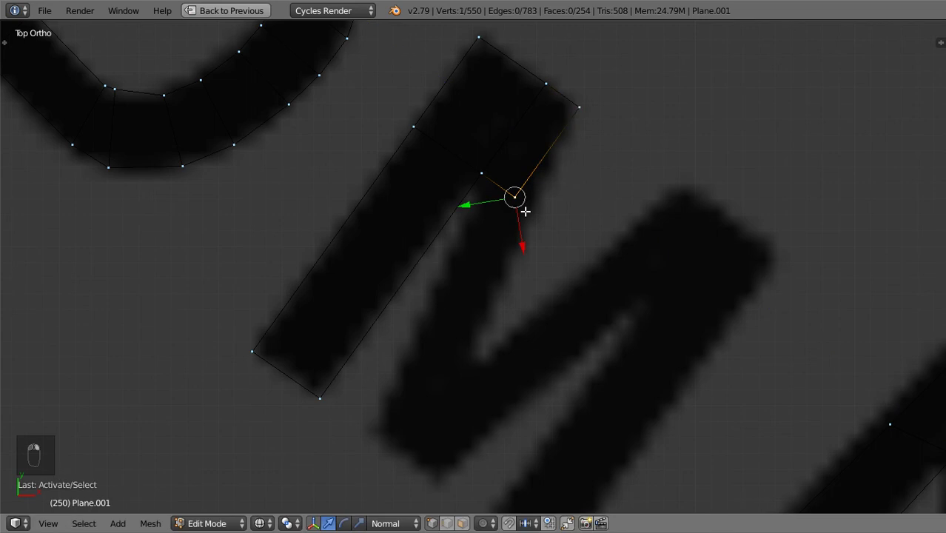
# Step: Duplicate the whole linked first leg of the M and place the copy over the second leg
pyautogui.keyDown('shift'); pyautogui.moveTo(525, 235); pyautogui.dragTo(439, 177, button='middle'); pyautogui.keyUp('shift')
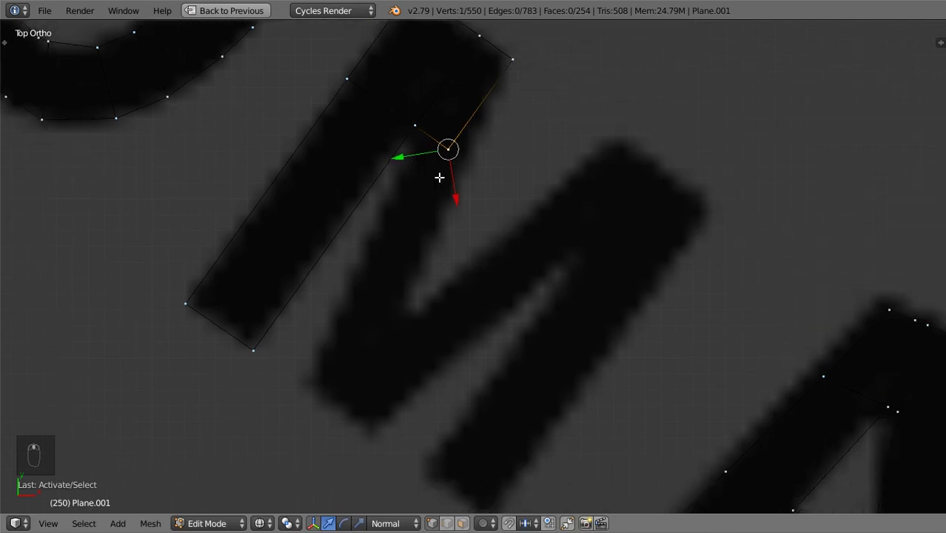
pyautogui.hotkey('ctrl', 'l')
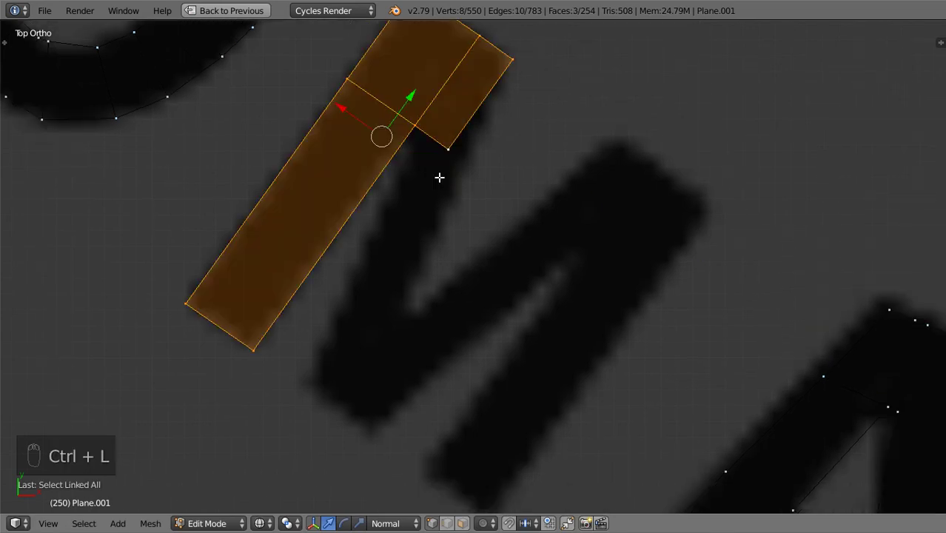
pyautogui.hotkey('shift', 'd')
pyautogui.click(642, 326)
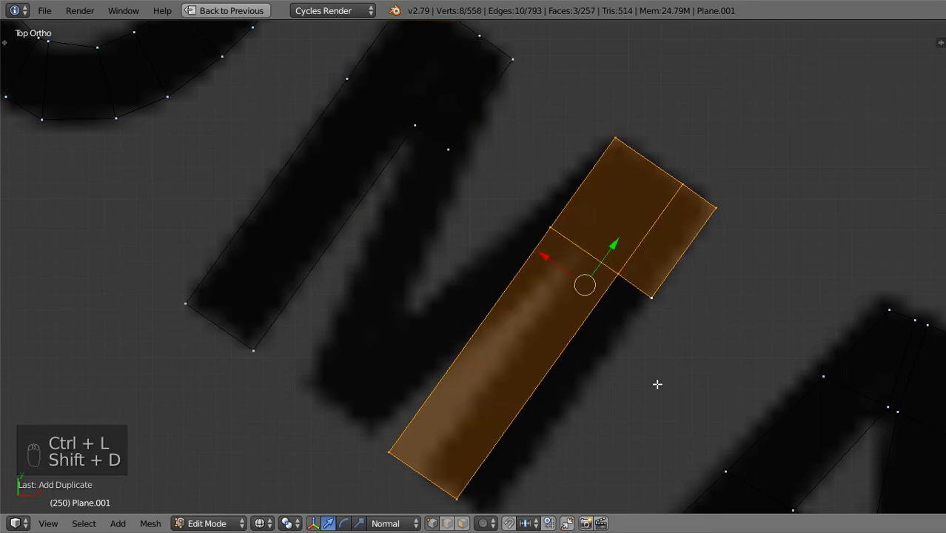
# Step: Mirror the copied M leg along the X axis
pyautogui.press('x')
pyautogui.press('x')
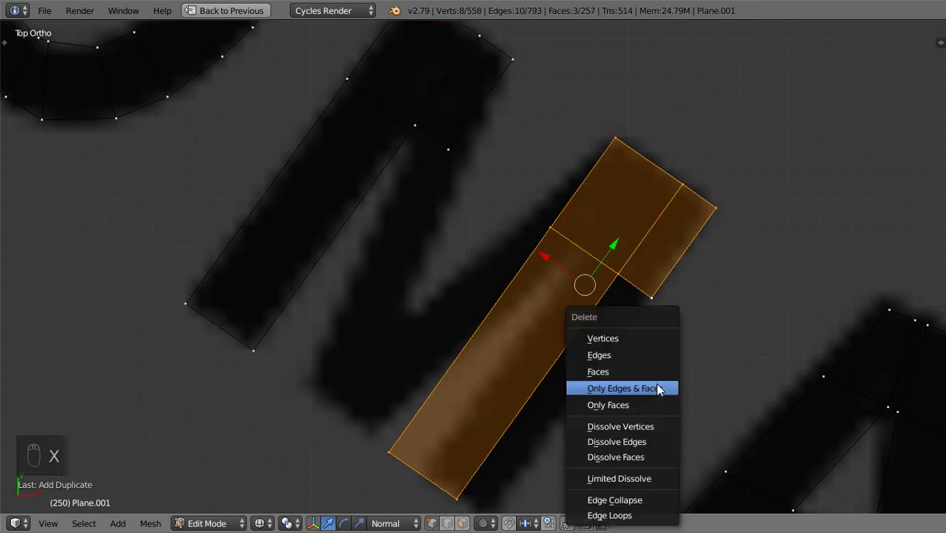
pyautogui.press('Escape')
pyautogui.press('space')
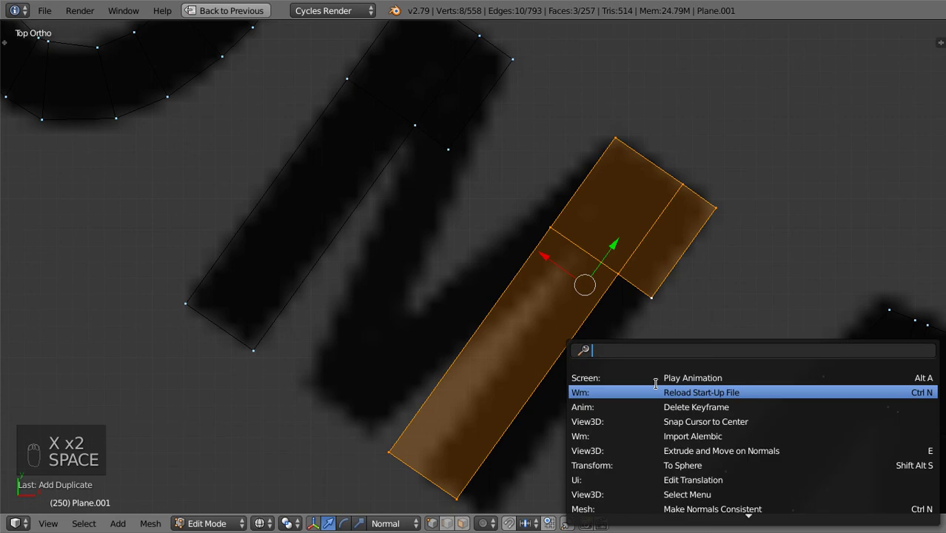
pyautogui.write('mirr')
pyautogui.press('Return')
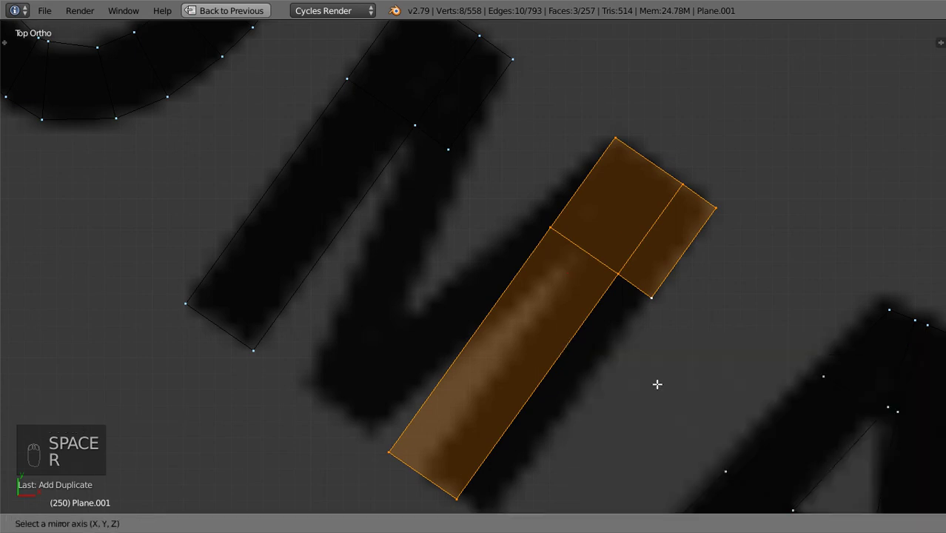
pyautogui.press('x')
pyautogui.click(657, 383)
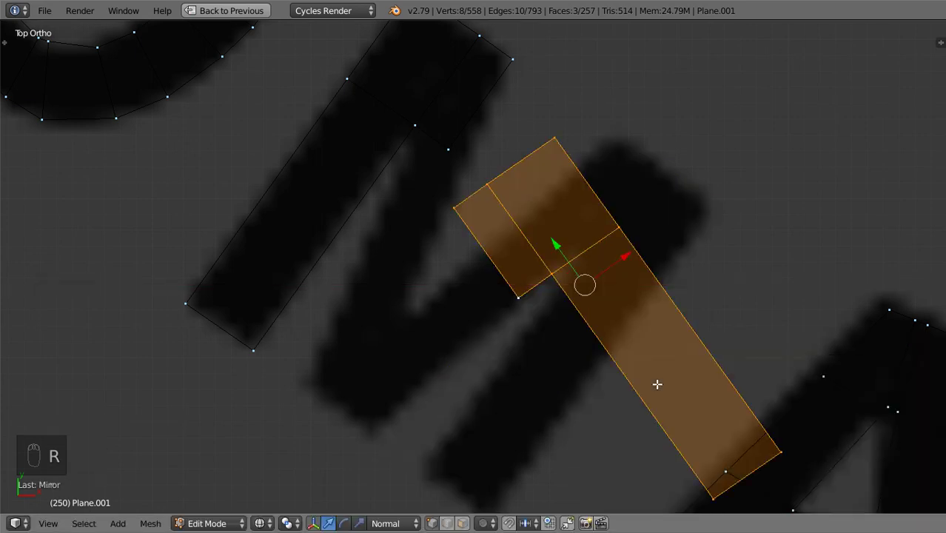
# Step: Rotate the mirrored leg to the reference's slant and align it over the second leg of the M
pyautogui.press('r')
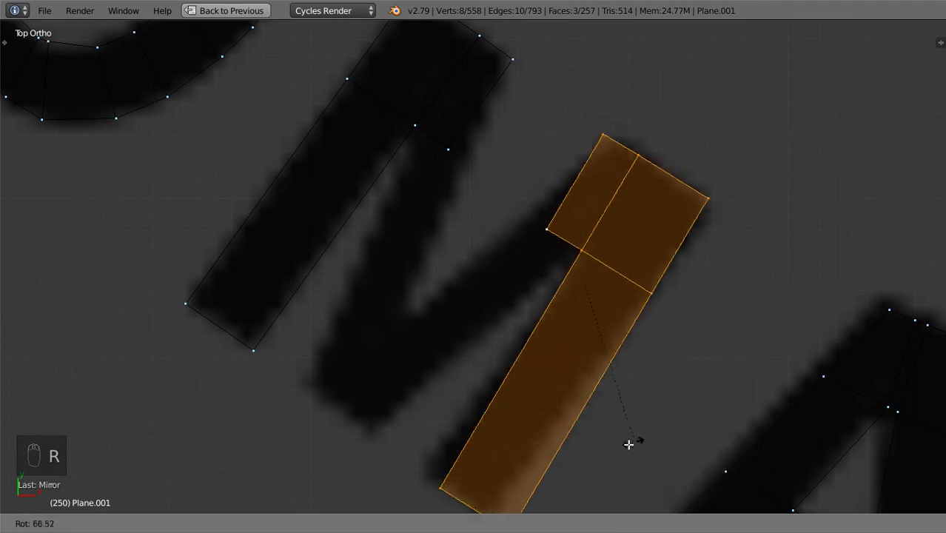
pyautogui.click(623, 449)
pyautogui.keyDown('shift'); pyautogui.moveTo(599, 376); pyautogui.dragTo(585, 349, button='middle'); pyautogui.keyUp('shift')
pyautogui.press('g')
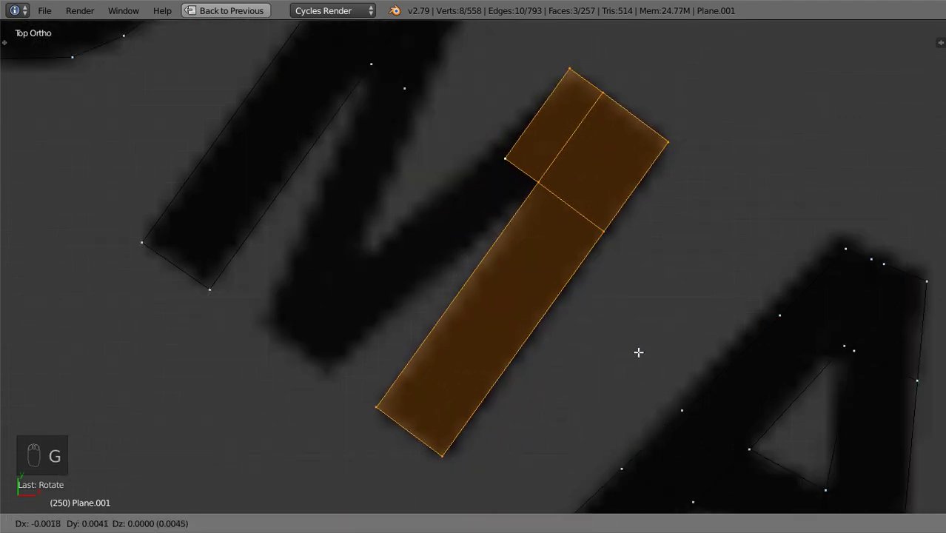
pyautogui.click(634, 352)
pyautogui.scroll(-3, 639, 351)
pyautogui.keyDown('shift'); pyautogui.moveTo(547, 300); pyautogui.dragTo(610, 340, button='middle'); pyautogui.keyUp('shift')
pyautogui.scroll(3, 611, 340)
pyautogui.keyDown('shift'); pyautogui.moveTo(610, 258); pyautogui.dragTo(539, 247, button='middle'); pyautogui.keyUp('shift')
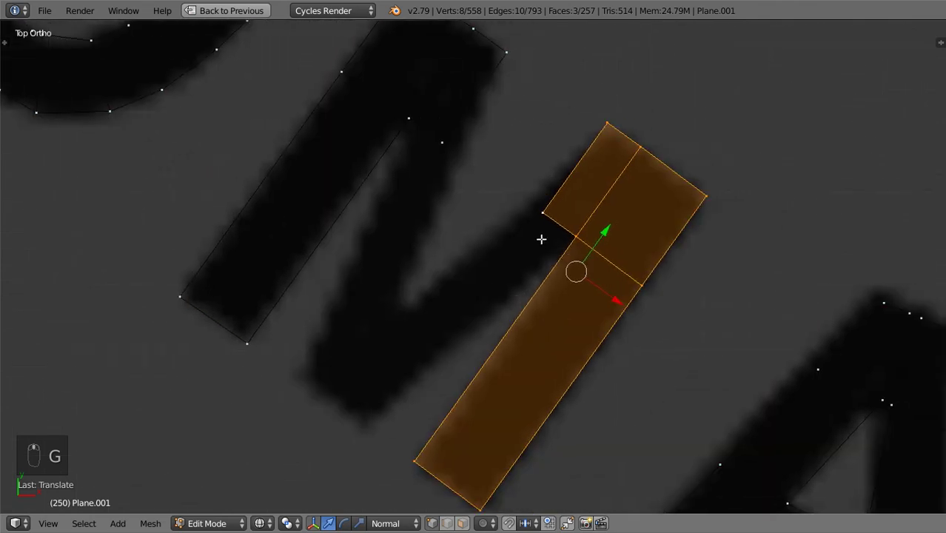
# Step: Scale the two lower inner shoulder vertices of the M legs slightly towards their shoulders to match the reference
pyautogui.scroll(1, 544, 233)
pyautogui.rightClick(560, 205)
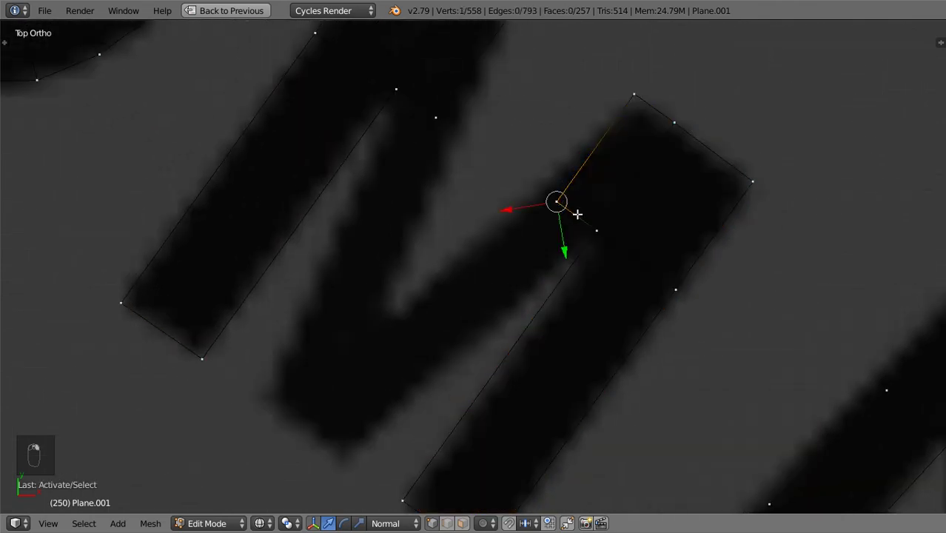
pyautogui.keyDown('shift'); pyautogui.rightClick(439, 119); pyautogui.keyUp('shift')
pyautogui.press('s')
pyautogui.click(577, 240)
# Step: Add a loop cut to each M shoulder close to its leg, with an edge slide of 0.8 on the second shoulder
pyautogui.hotkey('ctrl', 'r')
pyautogui.click(579, 228)
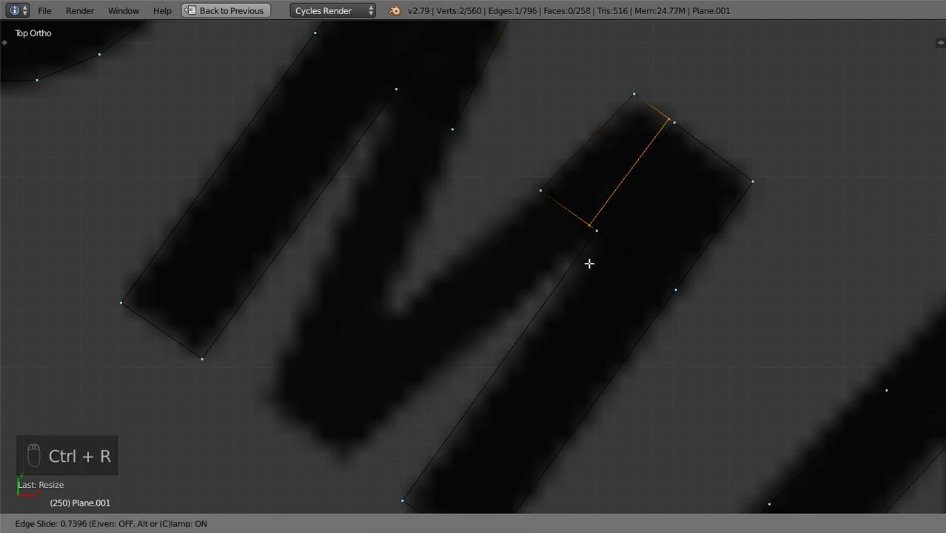
pyautogui.write('.8')
pyautogui.press('Return')
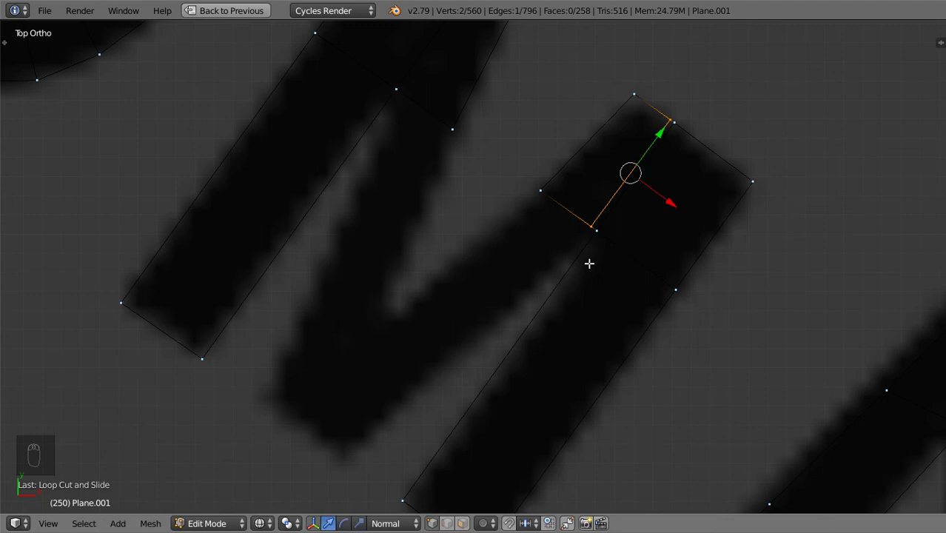
pyautogui.hotkey('ctrl', 'r')
pyautogui.click(402, 111)
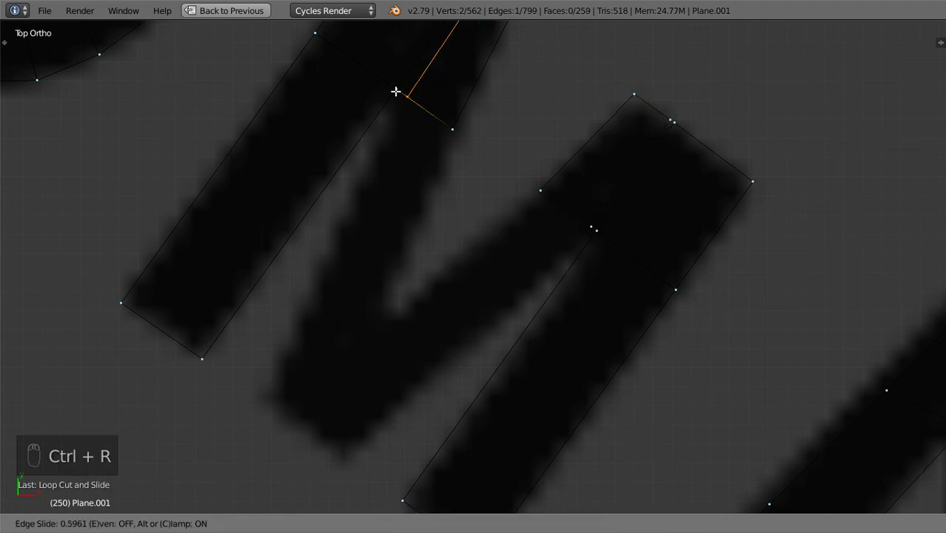
pyautogui.click(396, 91)
# Step: Extrude the lower edges of both M shoulders down to the base of the M's middle point
pyautogui.rightClick(585, 222)
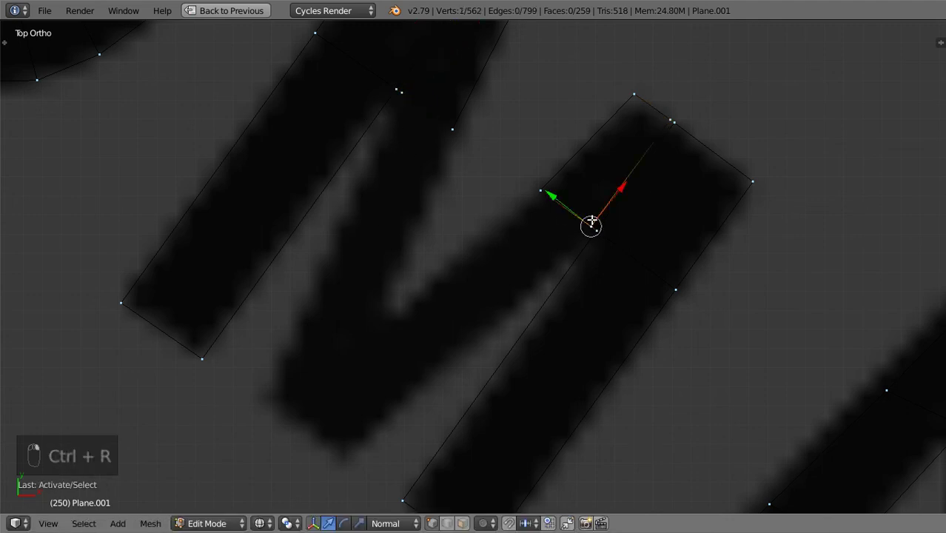
pyautogui.keyDown('shift'); pyautogui.rightClick(439, 133); pyautogui.keyUp('shift')
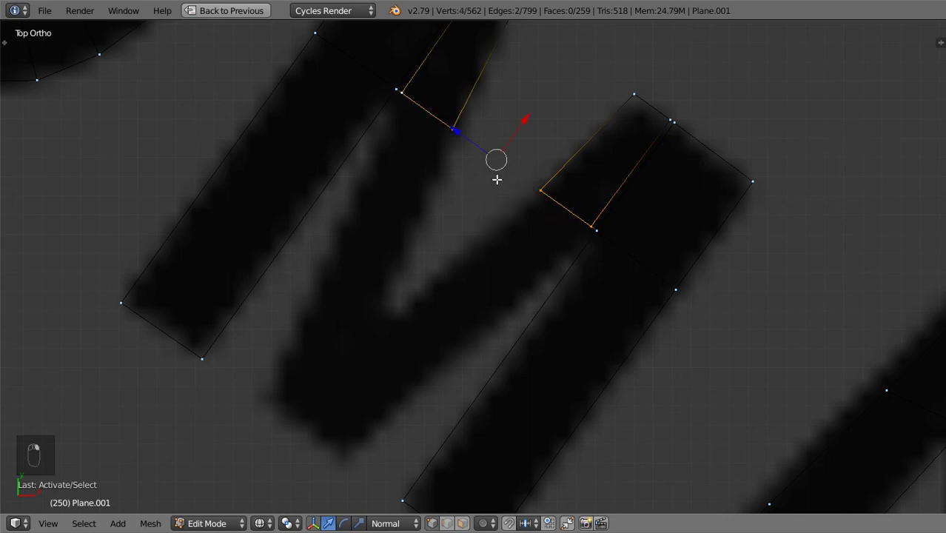
pyautogui.press('e')
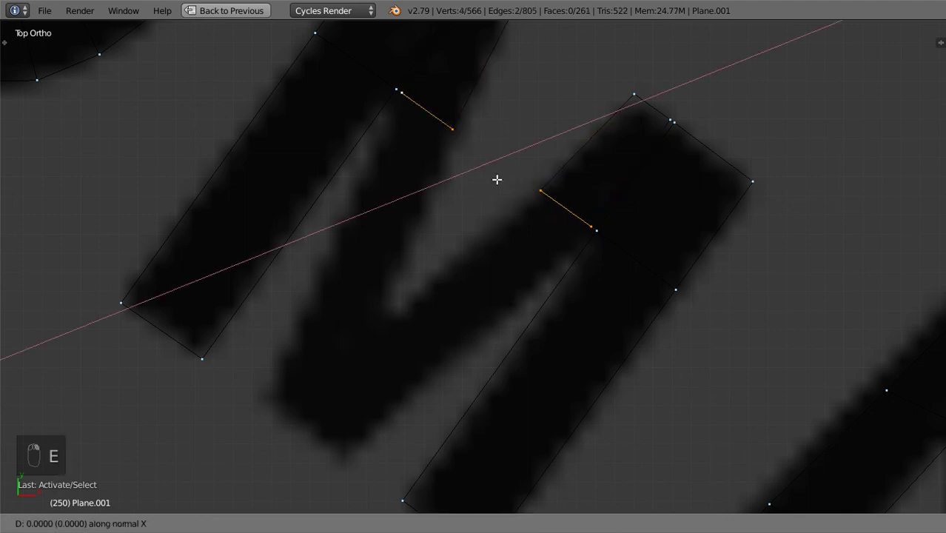
pyautogui.click(496, 179)
pyautogui.press('g')
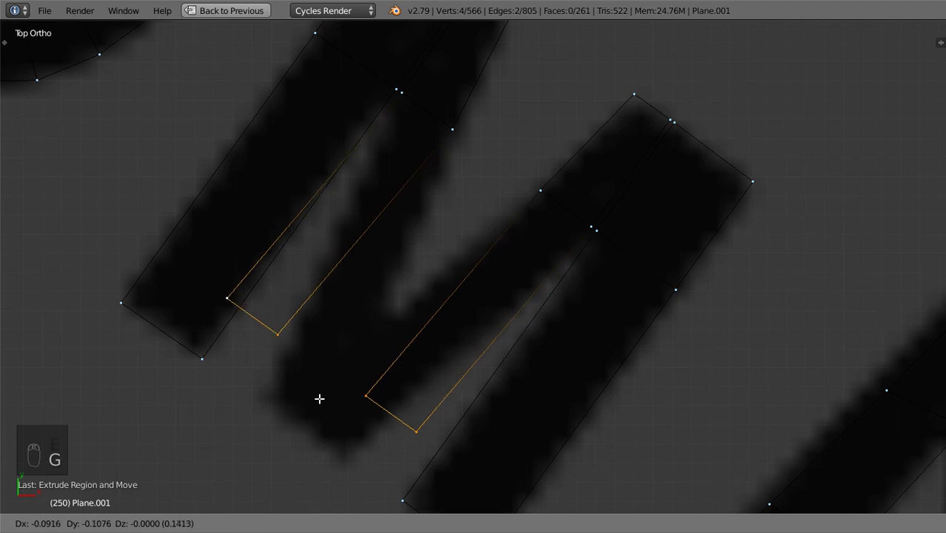
pyautogui.click(290, 438)
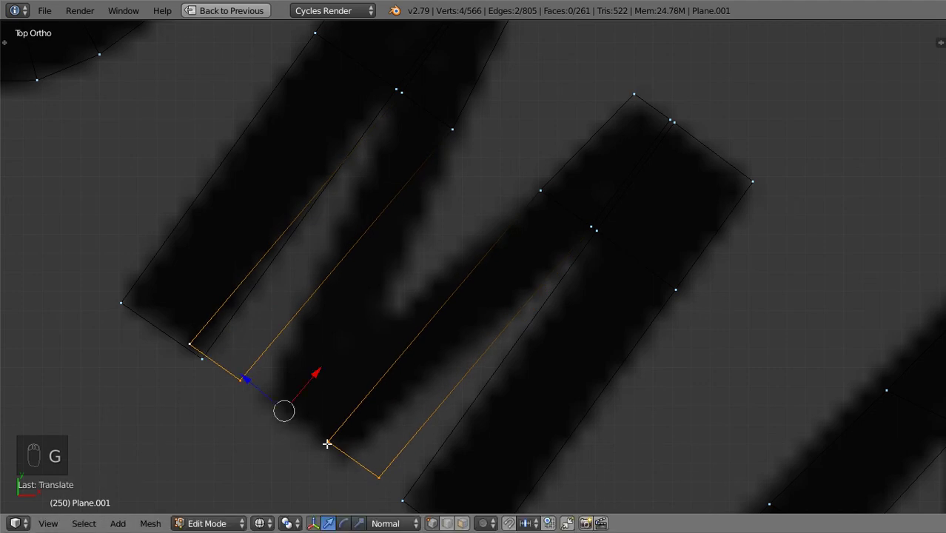
# Step: Scale the extruded lower edges of both diagonals to about 0.62 along their normal Z axis
pyautogui.press('s')
pyautogui.press('z')
pyautogui.press('z')
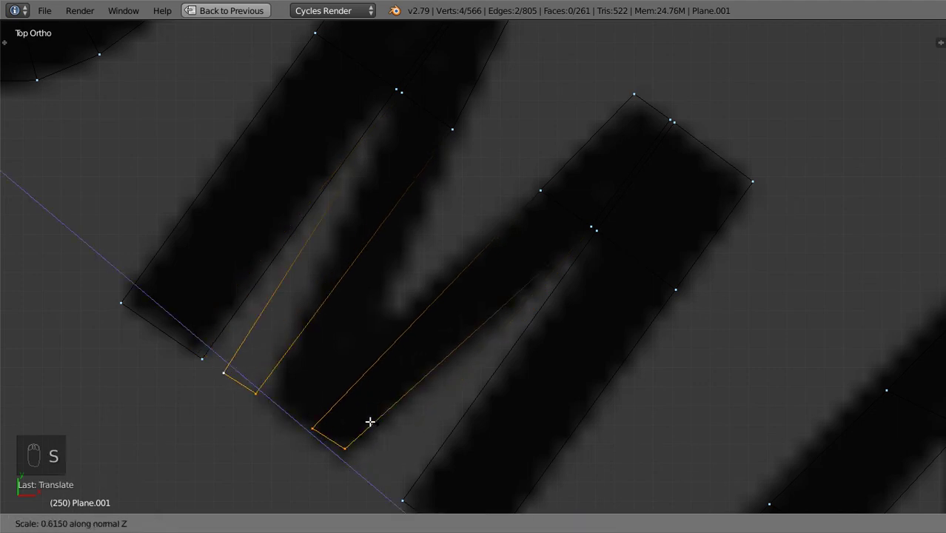
pyautogui.click(370, 424)
# Step: Slide the first diagonal's lower edge along its normal Y axis towards the second diagonal's lower edge
pyautogui.rightClick(228, 376)
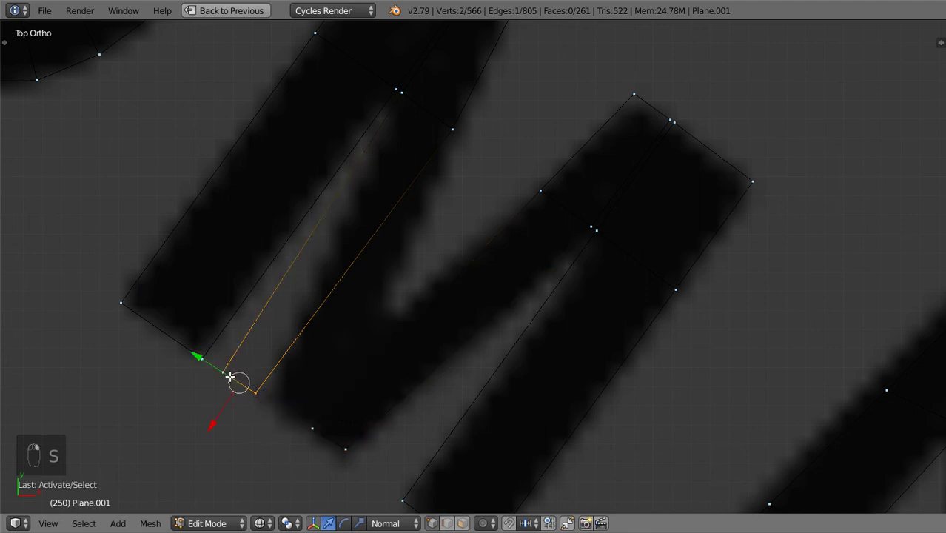
pyautogui.press('g')
pyautogui.press('y')
pyautogui.press('y')
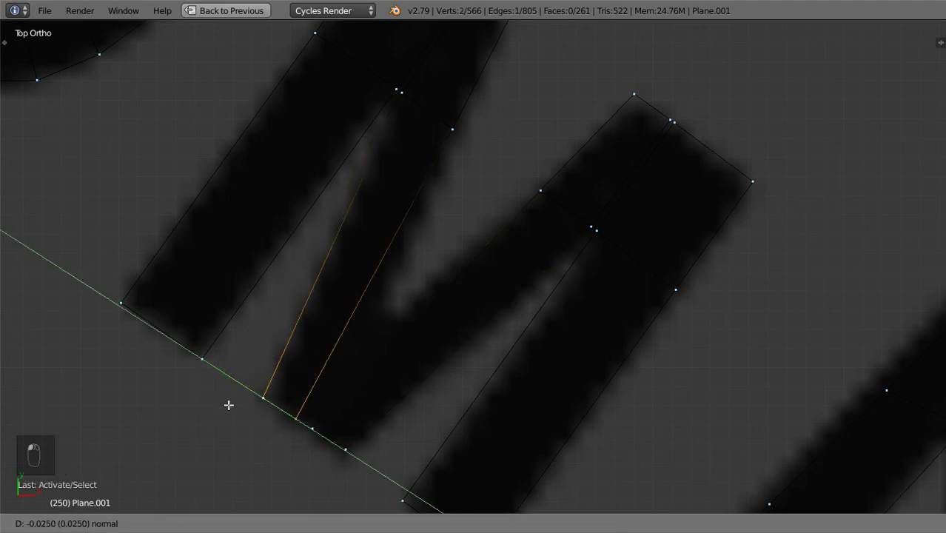
pyautogui.click(233, 408)
# Step: Add a loop cut across each of the M's two diagonals near the inner notch
pyautogui.hotkey('ctrl', 'r')
pyautogui.click(411, 354)
pyautogui.click(413, 355)
pyautogui.hotkey('ctrl', 'r')
pyautogui.click(371, 315)
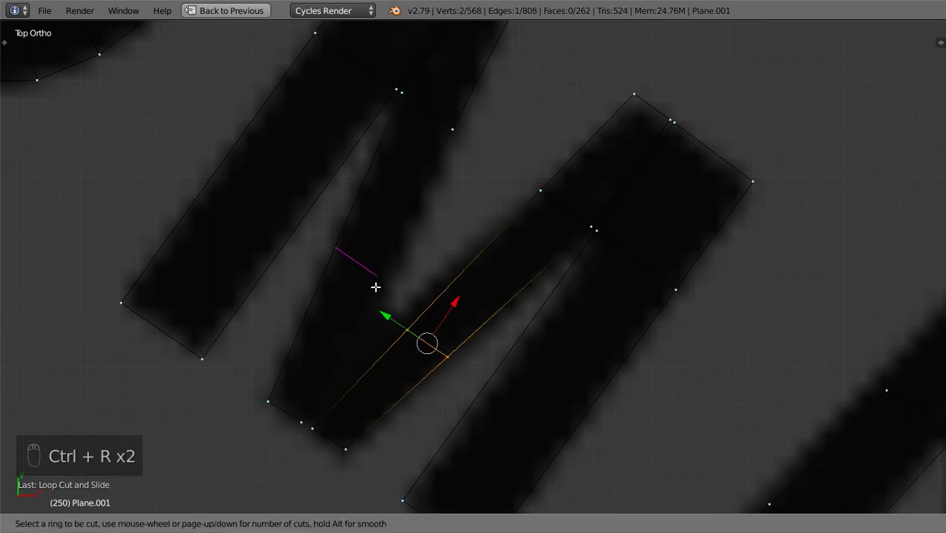
pyautogui.click(377, 326)
# Step: Scale the two inner notch vertices of the M's diagonals towards each other to about 0.34
pyautogui.scroll(-2, 375, 334)
pyautogui.press('z')
pyautogui.press('Tab')
pyautogui.scroll(3, 410, 360)
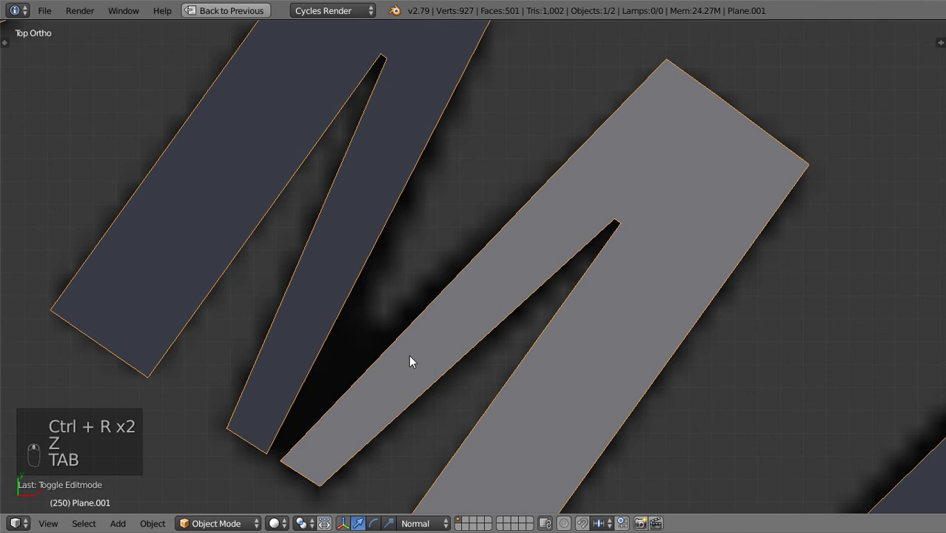
pyautogui.press('Tab')
pyautogui.scroll(2, 409, 355)
pyautogui.rightClick(359, 384)
pyautogui.keyDown('shift'); pyautogui.rightClick(277, 334); pyautogui.keyUp('shift')
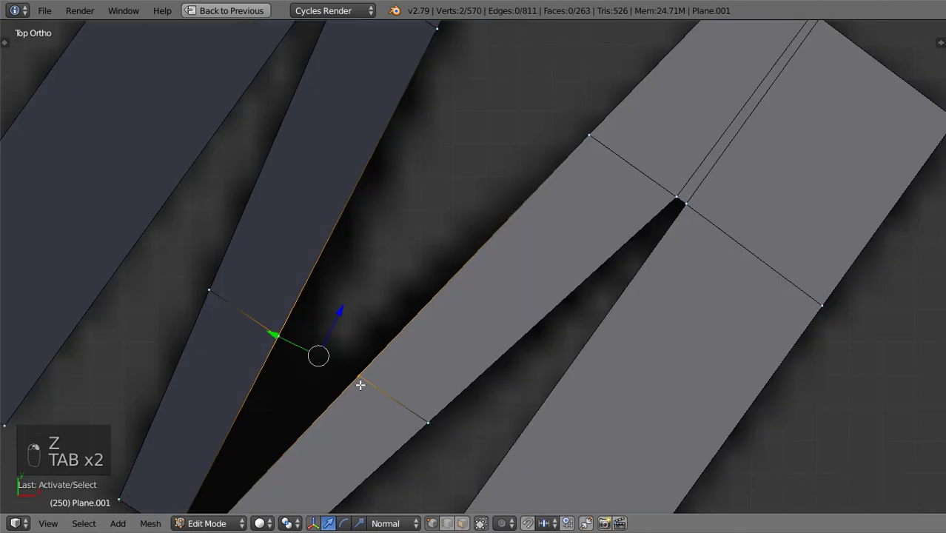
pyautogui.press('s')
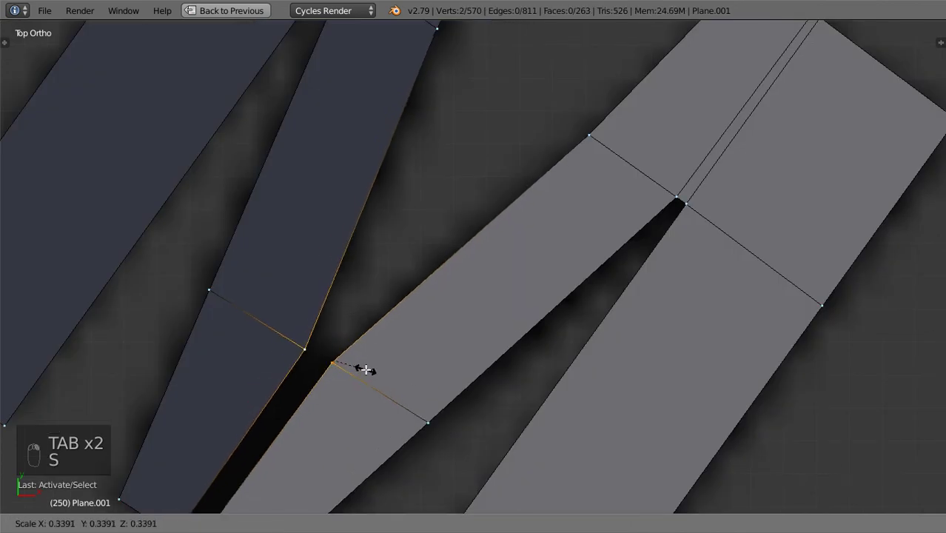
pyautogui.click(367, 371)
# Step: Fine-tune the spacing of the two inner notch vertices by scaling them slightly apart
pyautogui.press('Tab')
pyautogui.scroll(-3, 422, 359)
pyautogui.scroll(3, 422, 358)
pyautogui.press('Tab')
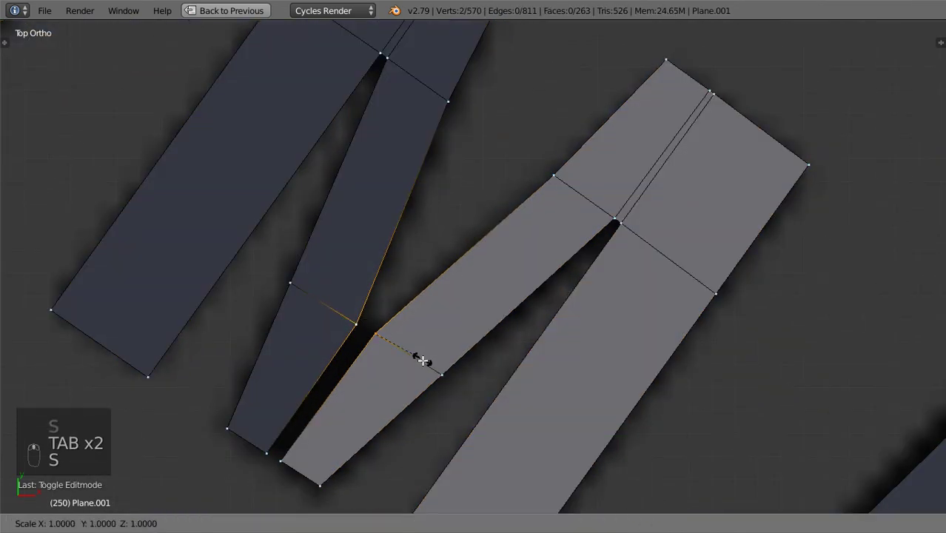
pyautogui.click(343, 409)
# Step: Fill the gap between the M's two diagonals with a face from the notch down to the middle point's base
pyautogui.rightClick(284, 455)
pyautogui.keyDown('shift'); pyautogui.rightClick(284, 453); pyautogui.keyUp('shift')
pyautogui.rightClick(371, 343)
pyautogui.keyDown('shift'); pyautogui.rightClick(355, 330); pyautogui.keyUp('shift')
pyautogui.keyDown('shift'); pyautogui.rightClick(288, 462); pyautogui.keyUp('shift')
pyautogui.keyDown('shift'); pyautogui.rightClick(283, 450); pyautogui.keyUp('shift')
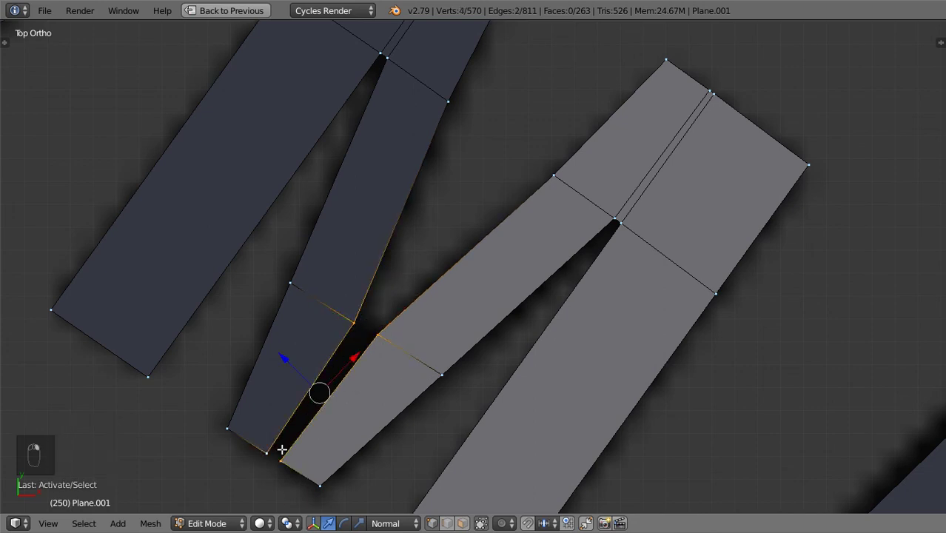
pyautogui.press('f')
pyautogui.press('z')
pyautogui.scroll(-5, 435, 402)
pyautogui.press('z')
pyautogui.press('Tab')
pyautogui.scroll(4, 474, 367)
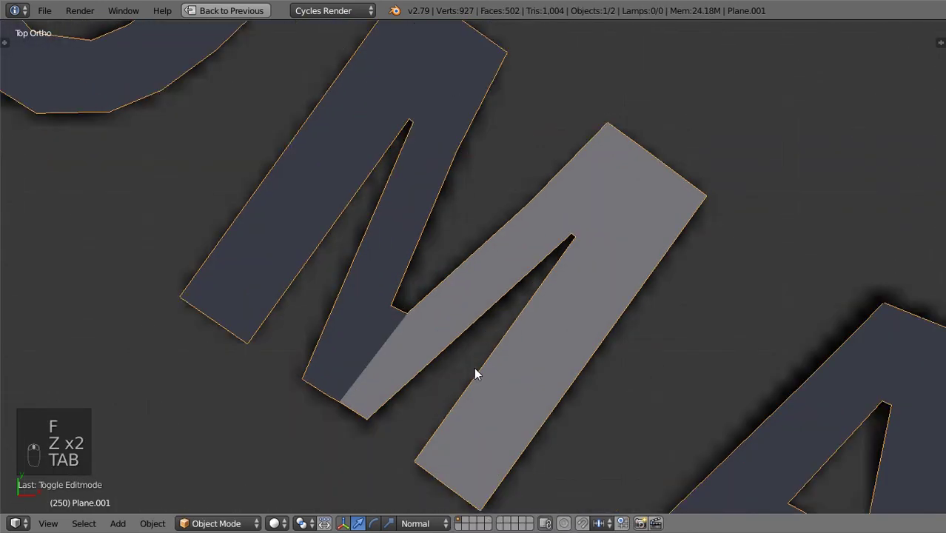
# Step: Flatten the base edges of the M's middle point to 0 along their normal X axis and rotate them to follow the reference
pyautogui.press('Tab')
pyautogui.keyDown('alt'); pyautogui.rightClick(405, 392); pyautogui.keyUp('alt')
pyautogui.press('s')
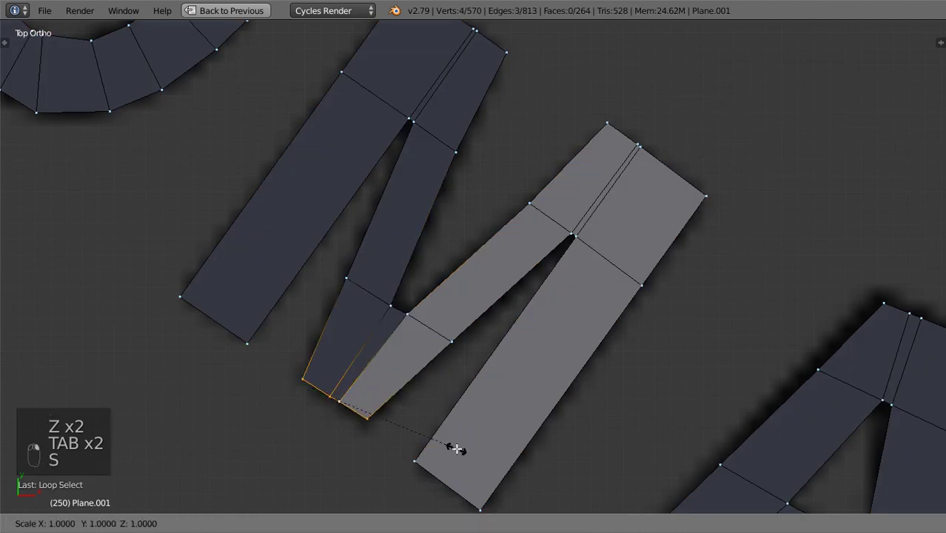
pyautogui.press('x')
pyautogui.press('x')
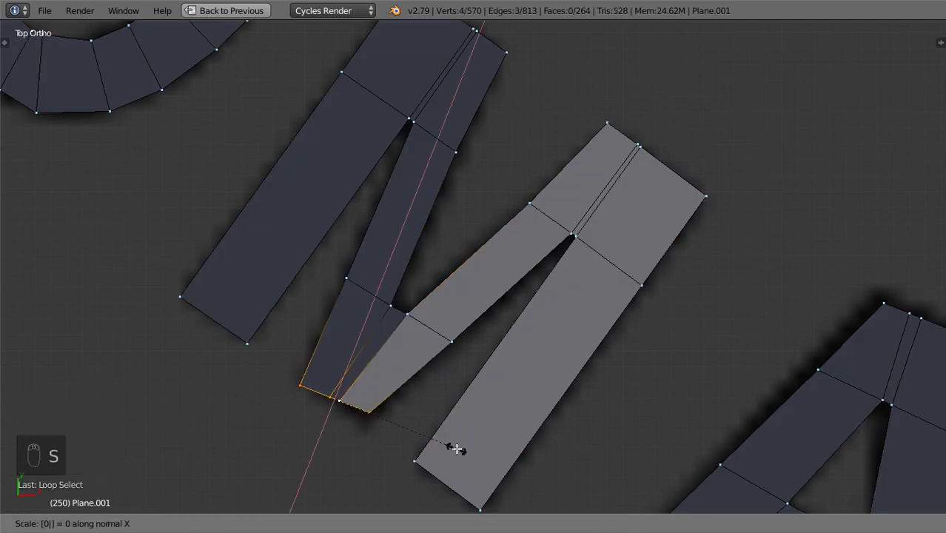
pyautogui.click(457, 448)
pyautogui.press('r')
pyautogui.click(448, 464)
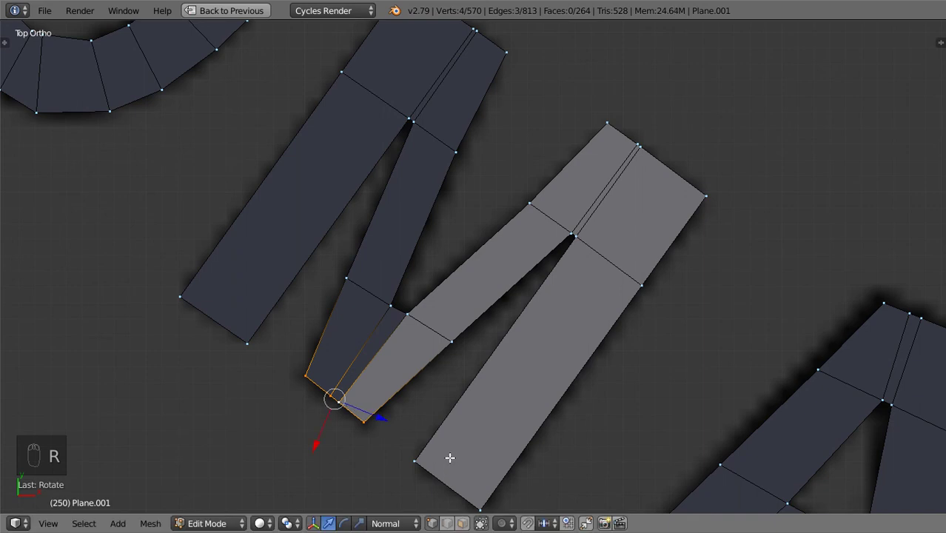
# Step: Recalculate the normals of the entire lettering mesh so all faces point the same way
pyautogui.press('z')
pyautogui.scroll(-4, 451, 445)
pyautogui.press('Tab')
pyautogui.press('z')
pyautogui.scroll(4, 457, 400)
pyautogui.press('Tab')
pyautogui.press('z')
pyautogui.press('a')
pyautogui.press('a')
pyautogui.press('a')
pyautogui.press('a')
pyautogui.hotkey('ctrl', 'n')
pyautogui.press('Tab')
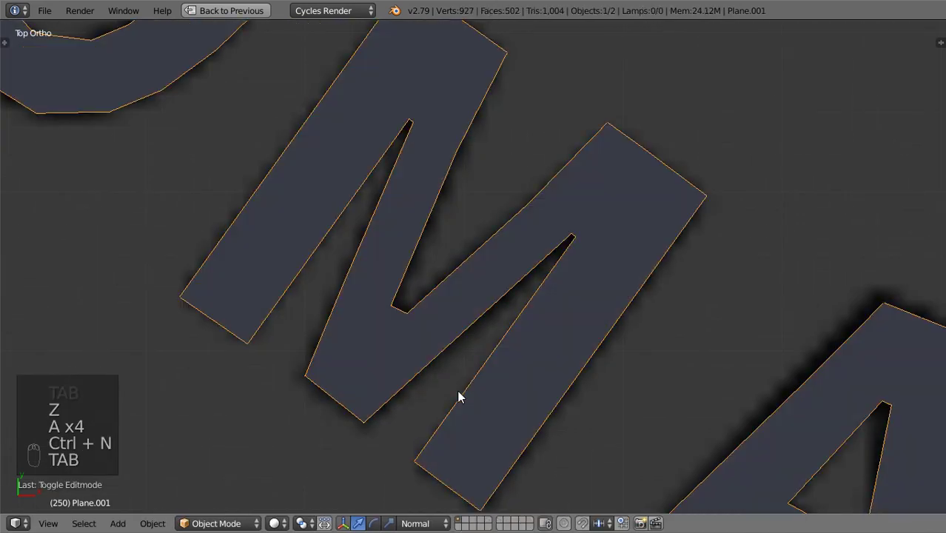
# Step: Slide the second diagonal's inner notch vertex and its opposite outer vertex down along their edges to straighten the cut
pyautogui.scroll(-3, 459, 391)
pyautogui.scroll(4, 459, 391)
pyautogui.press('Tab')
pyautogui.scroll(3, 458, 391)
pyautogui.rightClick(339, 364)
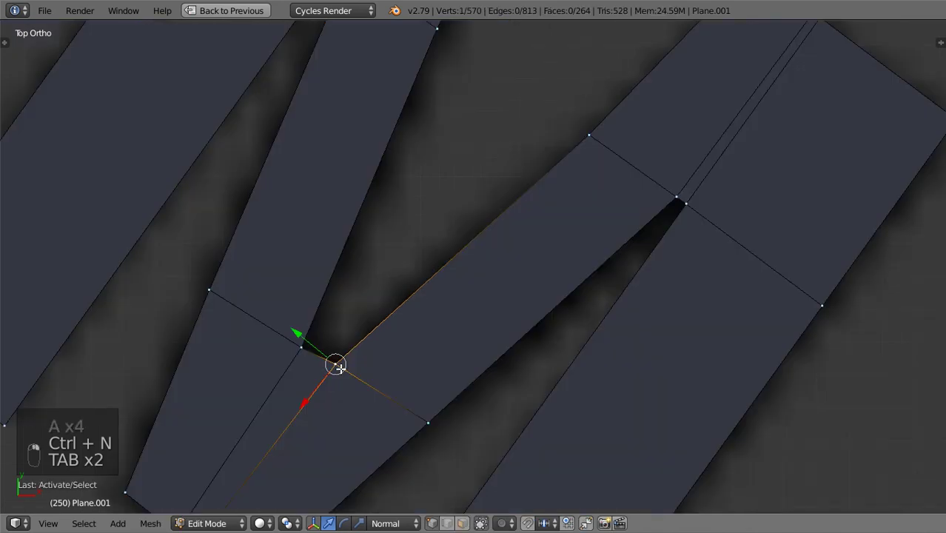
pyautogui.press('g')
pyautogui.press('g')
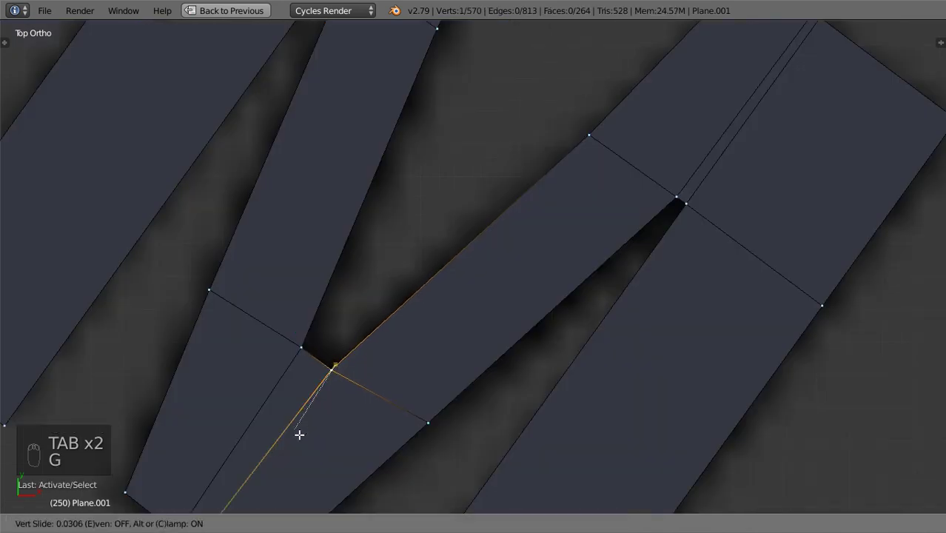
pyautogui.rightClick(356, 433)
pyautogui.rightClick(414, 433)
pyautogui.press('g')
pyautogui.press('g')
pyautogui.click(408, 442)
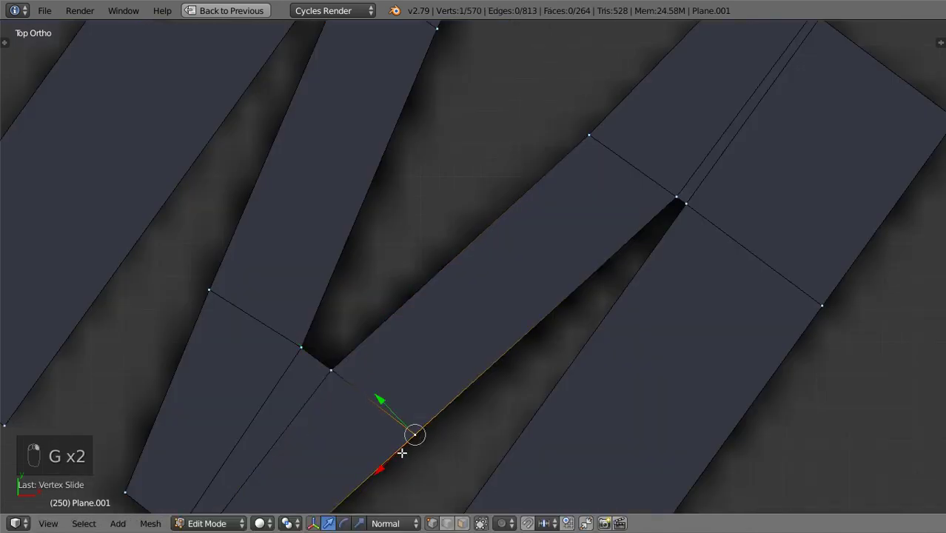
# Step: Leave mesh editing and save the file over the existing version
pyautogui.press('Tab')
pyautogui.scroll(-4, 400, 403)
pyautogui.scroll(-7, 430, 396)
pyautogui.keyDown('shift'); pyautogui.moveTo(467, 236); pyautogui.dragTo(436, 268, button='middle'); pyautogui.keyUp('shift')
pyautogui.hotkey('ctrl', 's')
pyautogui.click(433, 272)
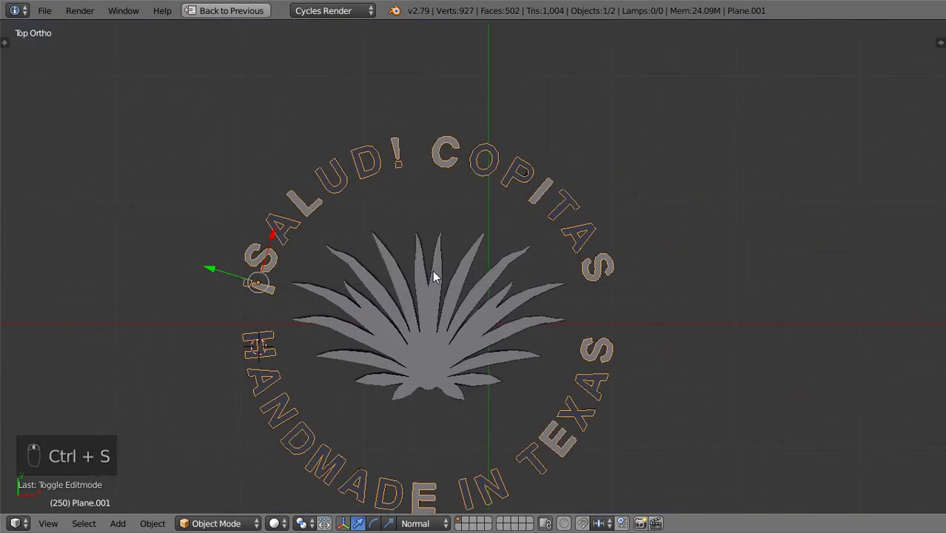
# Step: Examine the mesh of the complete circular lettering in edit mode, from COPITAS around to HANDMADE IN TEXAS
pyautogui.scroll(5, 454, 275)
pyautogui.scroll(3, 517, 174)
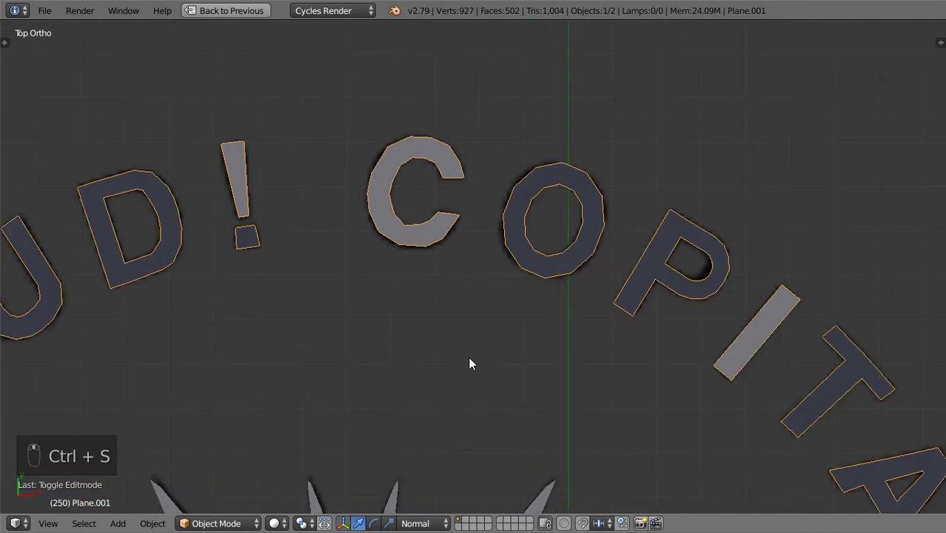
pyautogui.press('Tab')
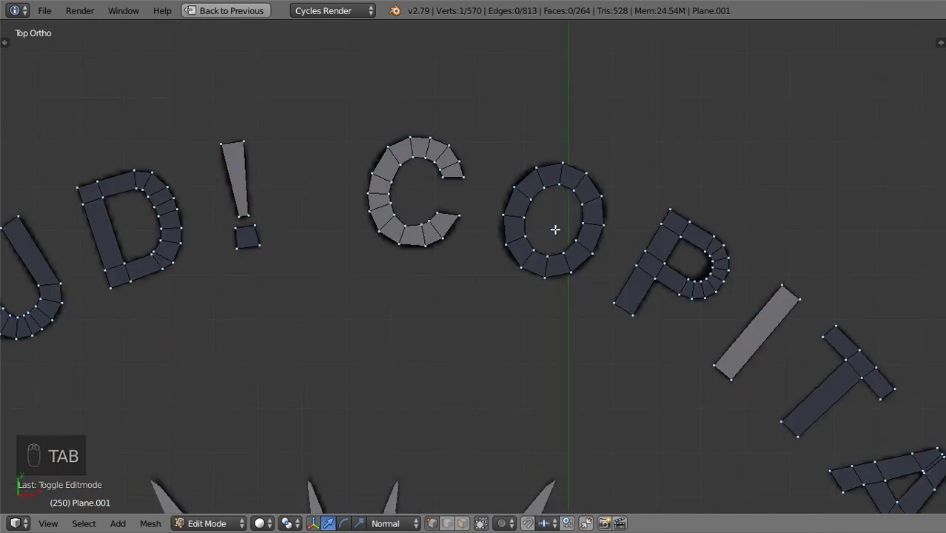
pyautogui.scroll(-4, 558, 235)
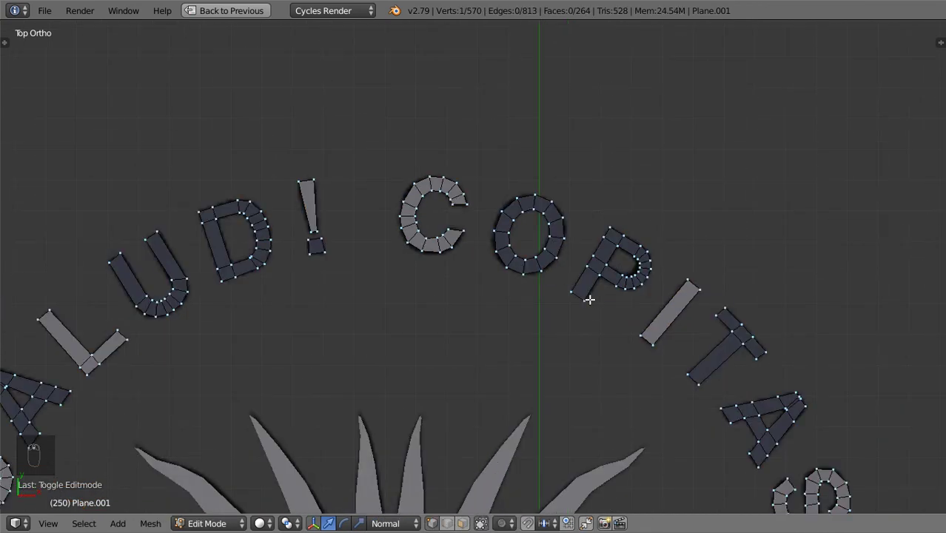
pyautogui.scroll(5, 630, 278)
pyautogui.keyDown('shift'); pyautogui.moveTo(618, 380); pyautogui.dragTo(504, 204, button='middle'); pyautogui.keyUp('shift')
pyautogui.scroll(-4, 499, 304)
pyautogui.keyDown('shift'); pyautogui.moveTo(501, 402); pyautogui.dragTo(499, 193, button='middle'); pyautogui.keyUp('shift')
pyautogui.scroll(-3, 517, 312)
pyautogui.moveTo(499, 372)
pyautogui.keyDown('shift'); pyautogui.mouseDown(button='middle')
pyautogui.moveTo(500, 268)
pyautogui.moveTo(486, 265)
pyautogui.moveTo(505, 374)
pyautogui.mouseUp(button='middle'); pyautogui.keyUp('shift')
pyautogui.keyDown('shift'); pyautogui.moveTo(467, 407); pyautogui.dragTo(472, 309, button='middle'); pyautogui.keyUp('shift')
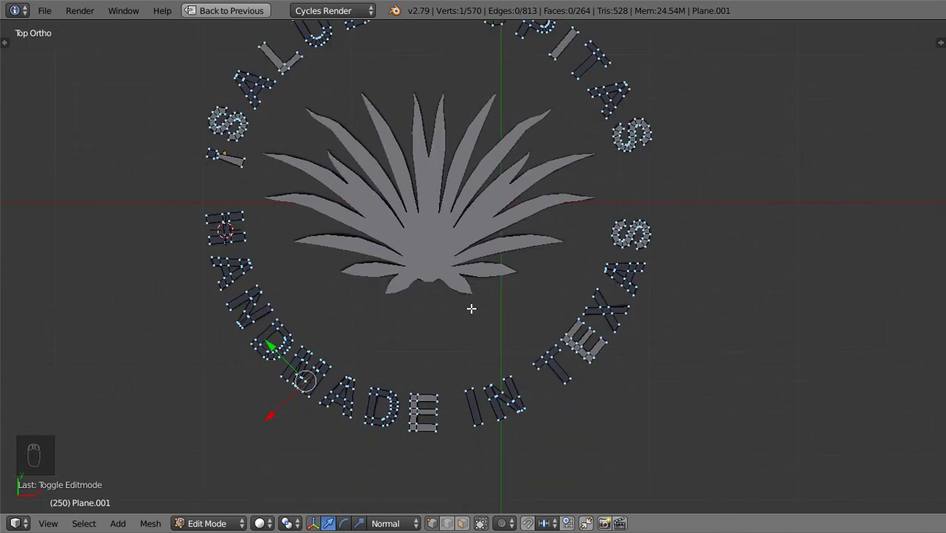
pyautogui.scroll(-2, 595, 240)
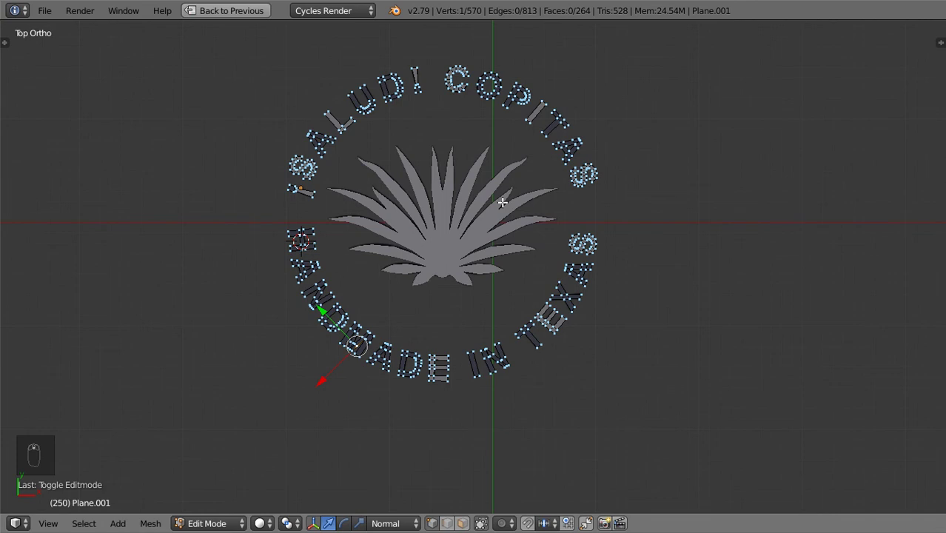
pyautogui.keyDown('shift'); pyautogui.moveTo(555, 222); pyautogui.dragTo(580, 249, button='middle'); pyautogui.keyUp('shift')
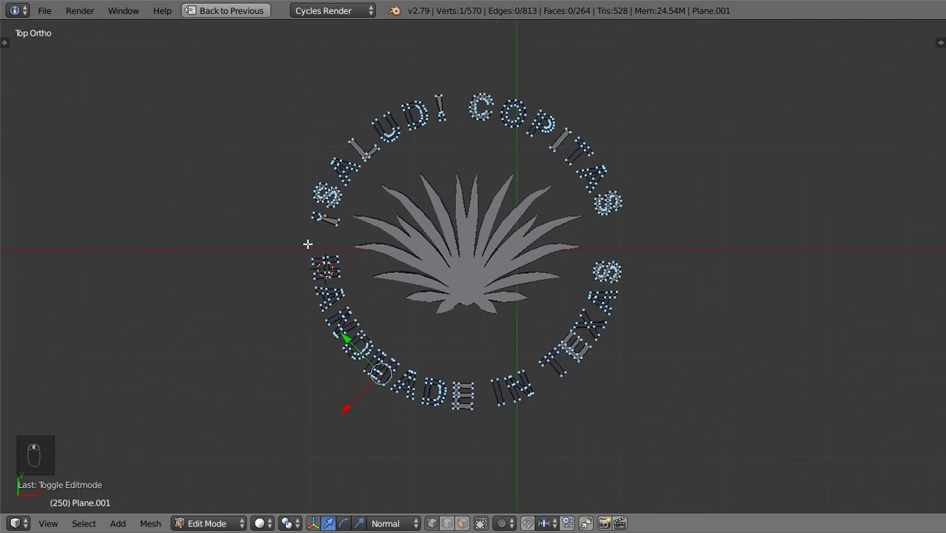
pyautogui.keyDown('shift'); pyautogui.scroll(2, 584, 273); pyautogui.keyUp('shift')
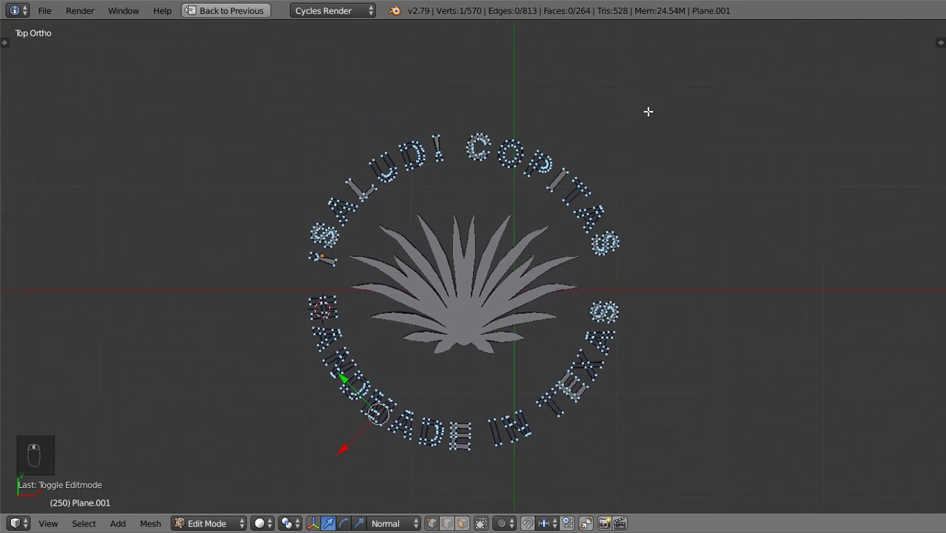